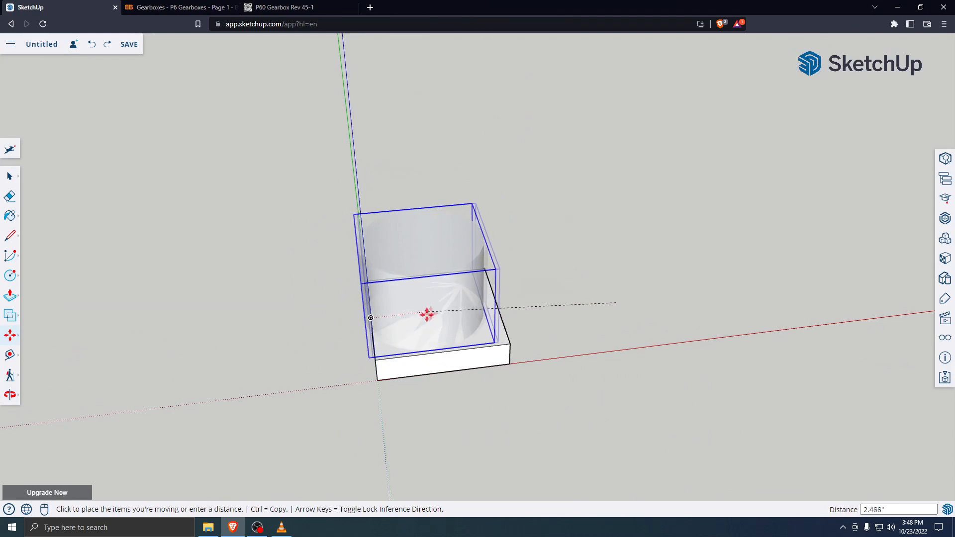
# Place the cylinder group centred on the top face of the square base plate and inspect the result
pyautogui.click(437, 313)
pyautogui.moveTo(659, 325); pyautogui.dragTo(497, 367, button='middle')
pyautogui.moveTo(655, 390); pyautogui.dragTo(647, 307, button='middle')
pyautogui.press('space')
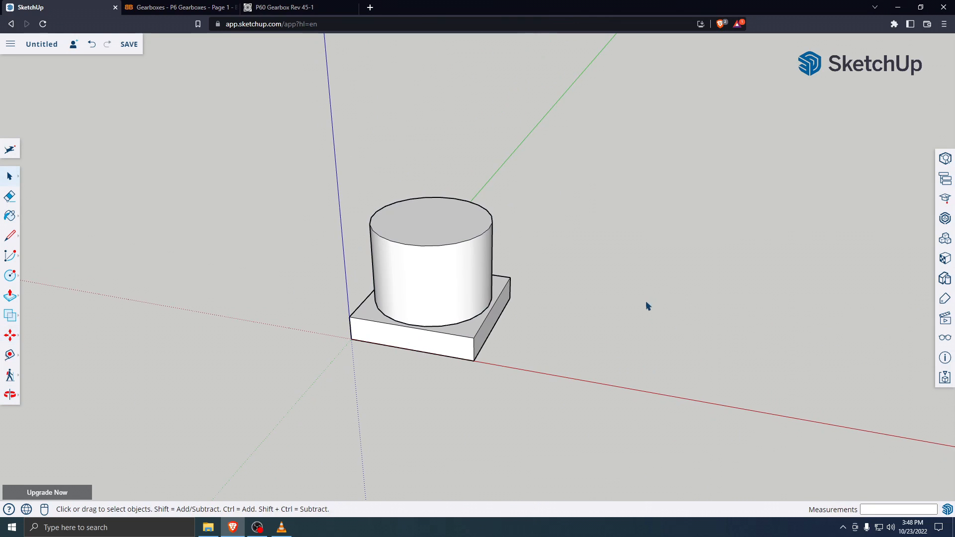
pyautogui.scroll(-3, 647, 304)
pyautogui.scroll(2, 641, 336)
pyautogui.scroll(-3, 667, 328)
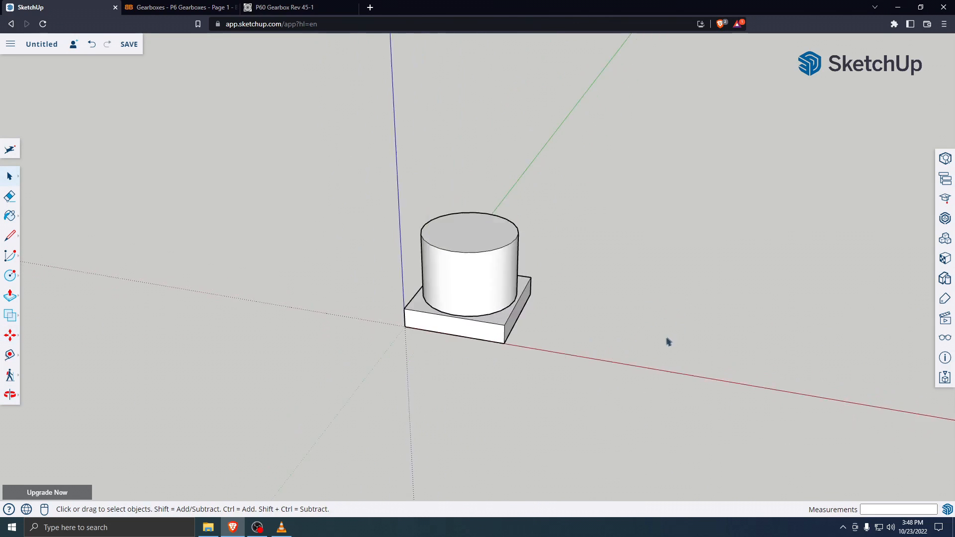
pyautogui.scroll(4, 775, 352)
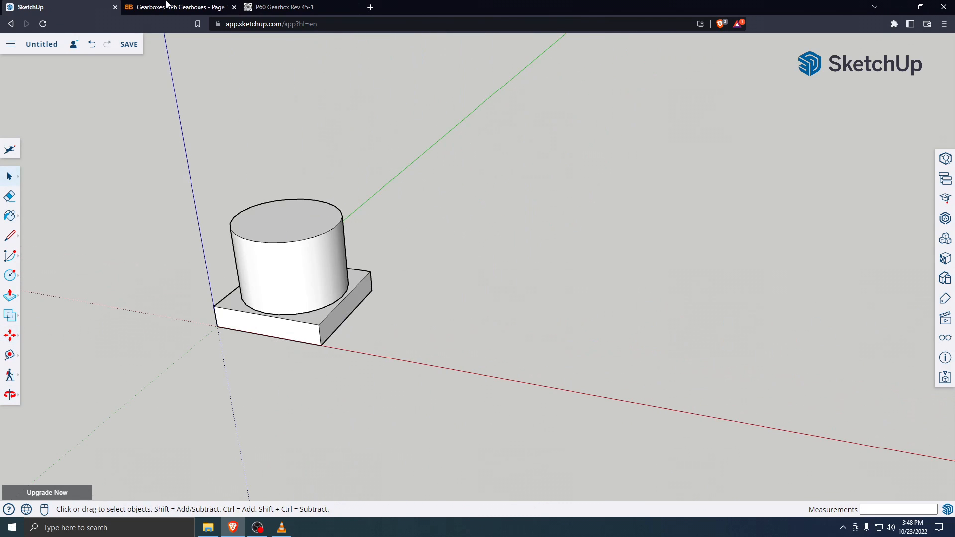
# Check the output-side block's dimensions in the P60 gearbox datasheet and return to the SketchUp model
pyautogui.click(186, 7)
pyautogui.click(323, 7)
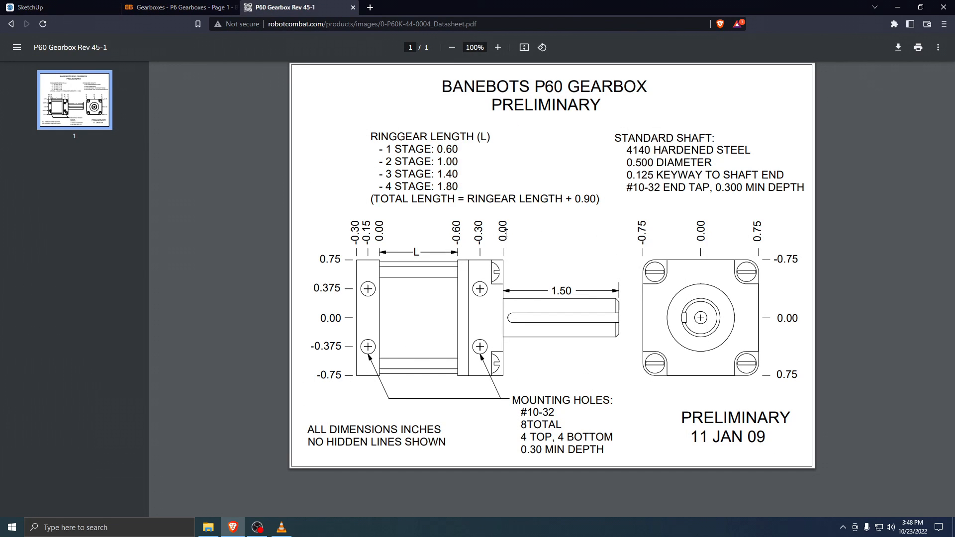
pyautogui.click(204, 4)
pyautogui.click(28, 4)
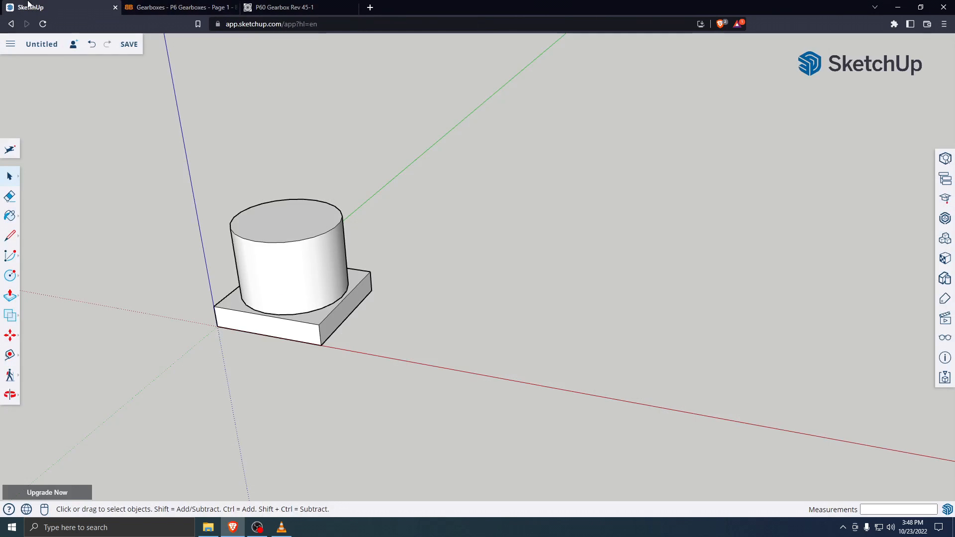
# Draw a 1.5 inch square on the ground beside the gearbox and extrude it 0.6 inch
pyautogui.press('r')
pyautogui.click(394, 368)
pyautogui.moveTo(549, 348)
pyautogui.mouseDown(button='middle')
pyautogui.moveTo(550, 356)
pyautogui.moveTo(535, 353)
pyautogui.mouseUp(button='middle')
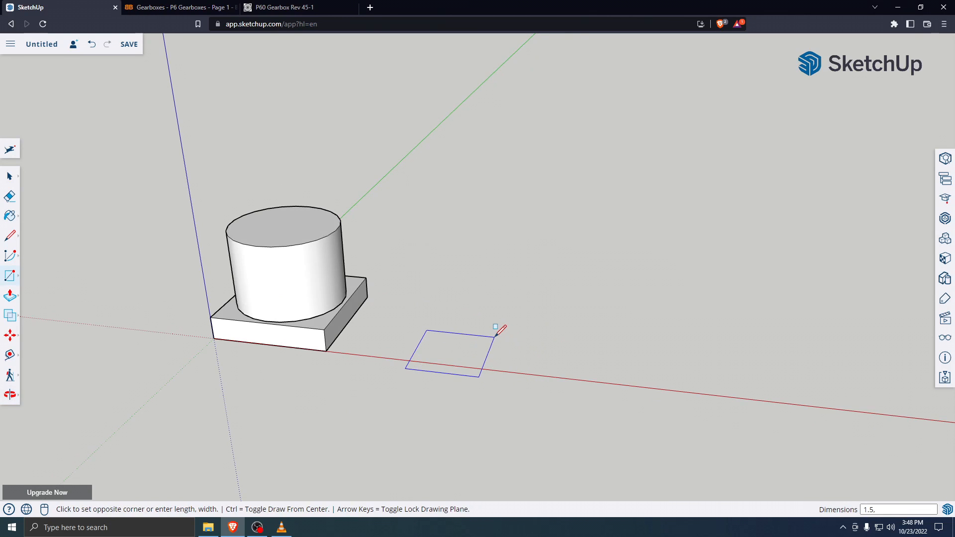
pyautogui.press('Return')
pyautogui.press('p')
pyautogui.click(509, 324)
pyautogui.write('0.6')
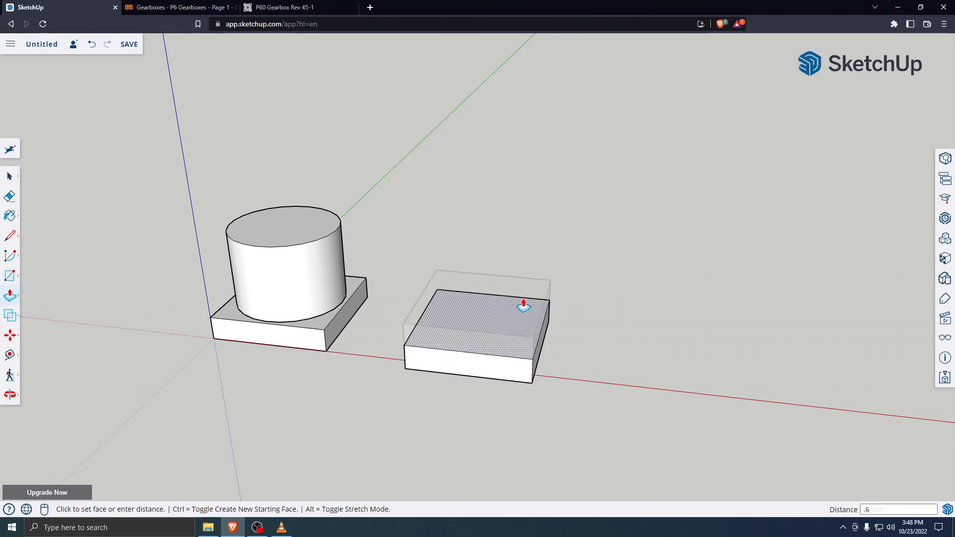
pyautogui.press('Return')
# Make the whole 0.6 inch thick block a group
pyautogui.click(13, 178)
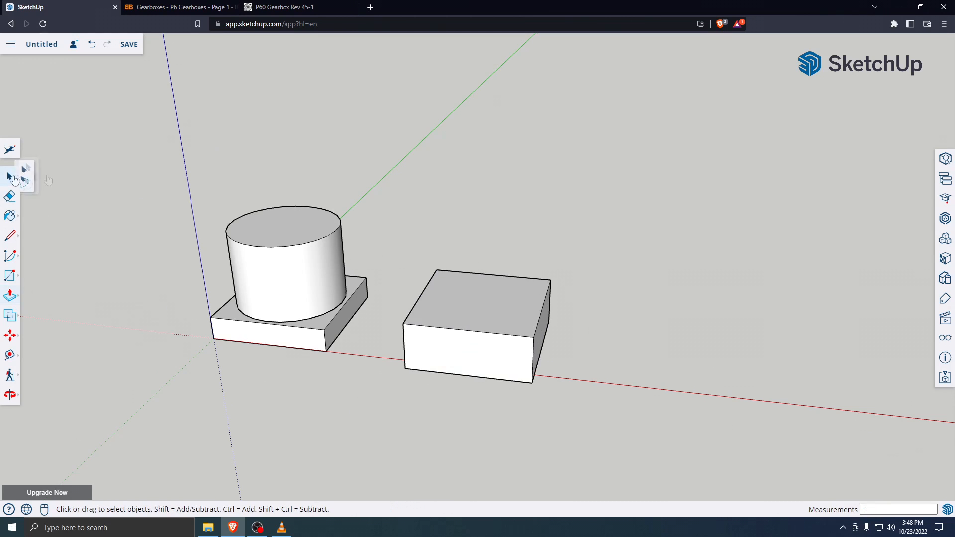
pyautogui.scroll(-1, 453, 244)
pyautogui.moveTo(480, 338); pyautogui.dragTo(441, 270, button='middle')
pyautogui.moveTo(426, 255); pyautogui.dragTo(597, 450)
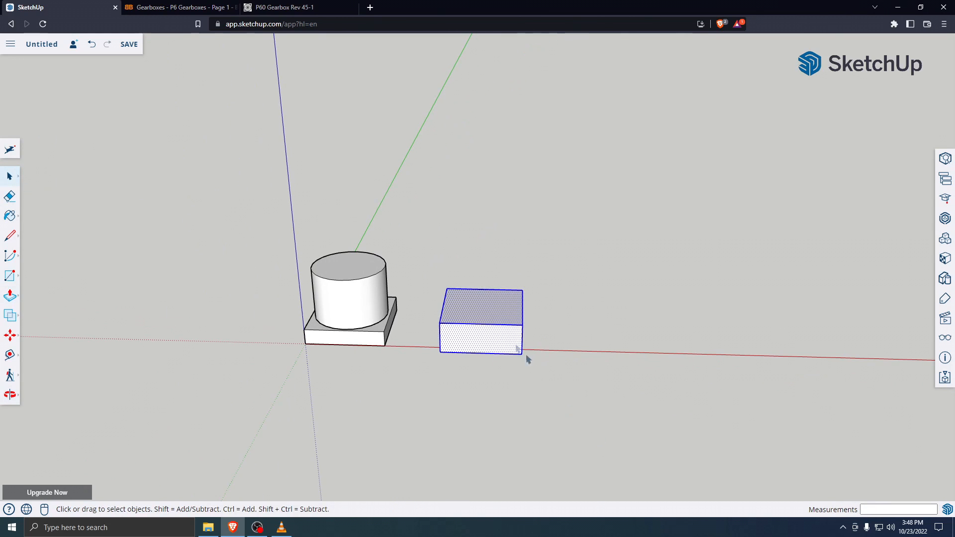
pyautogui.rightClick(490, 324)
pyautogui.click(541, 392)
pyautogui.click(536, 378)
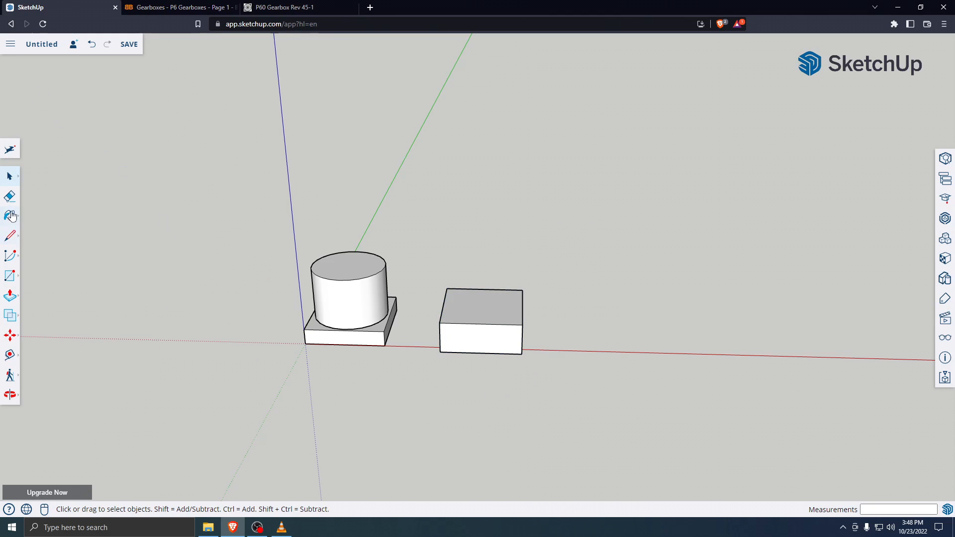
# Move the block group by the centre of its underside onto the centre of the cylinder's top face
pyautogui.press('m')
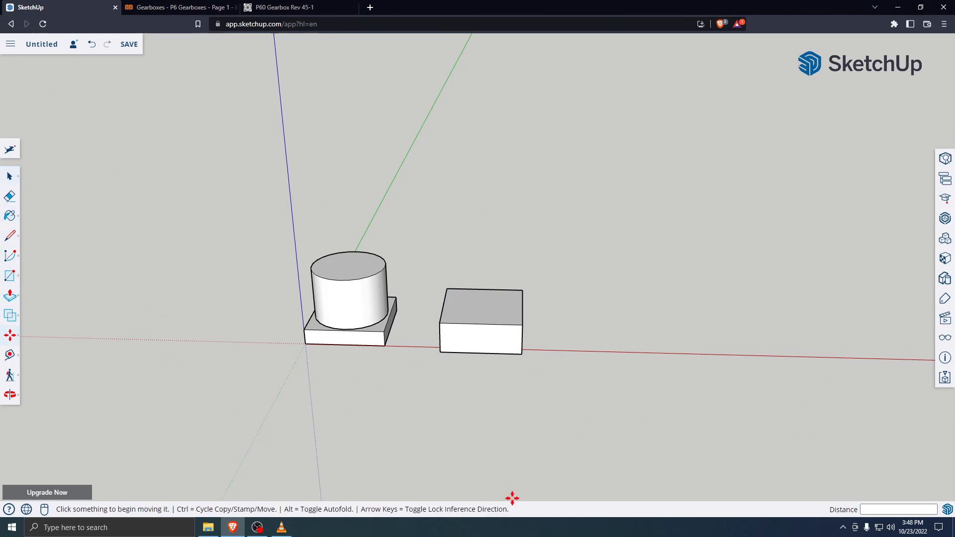
pyautogui.moveTo(503, 397); pyautogui.dragTo(478, 269, button='middle')
pyautogui.scroll(3, 478, 268)
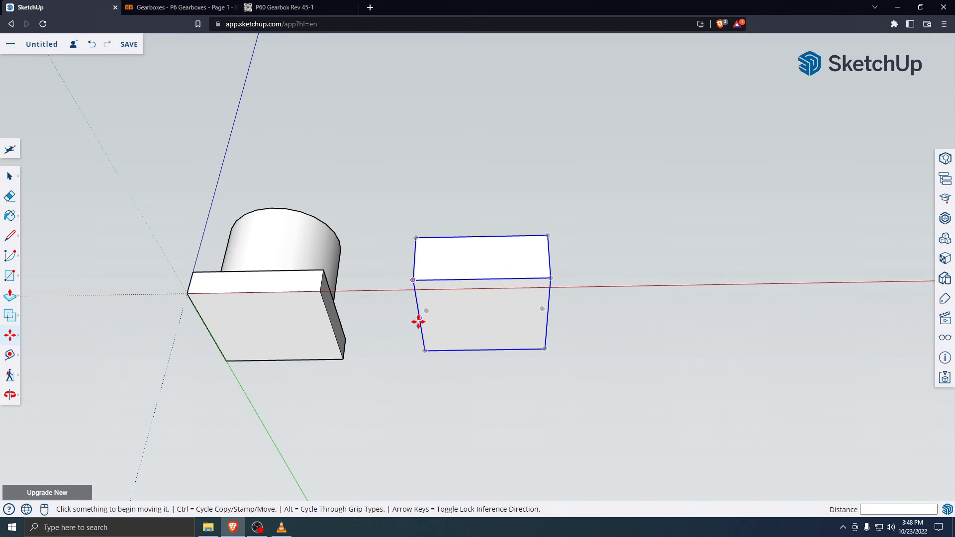
pyautogui.moveTo(487, 319); pyautogui.dragTo(486, 296, button='middle')
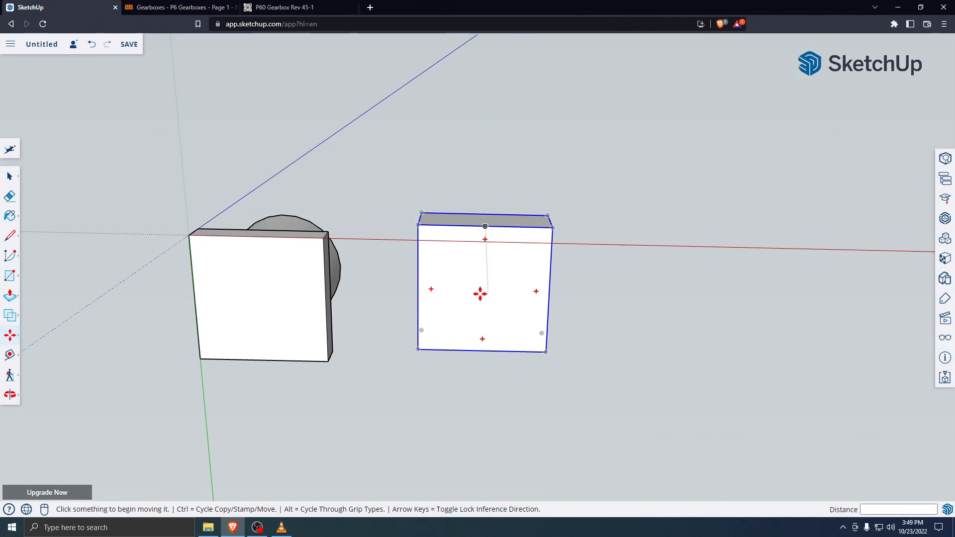
pyautogui.scroll(1, 476, 295)
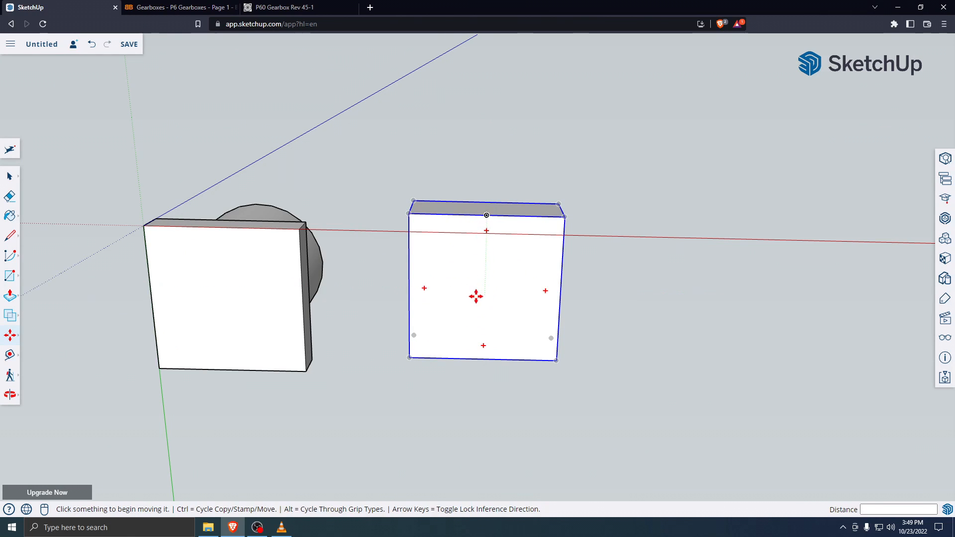
pyautogui.moveTo(475, 302); pyautogui.dragTo(426, 298, button='middle')
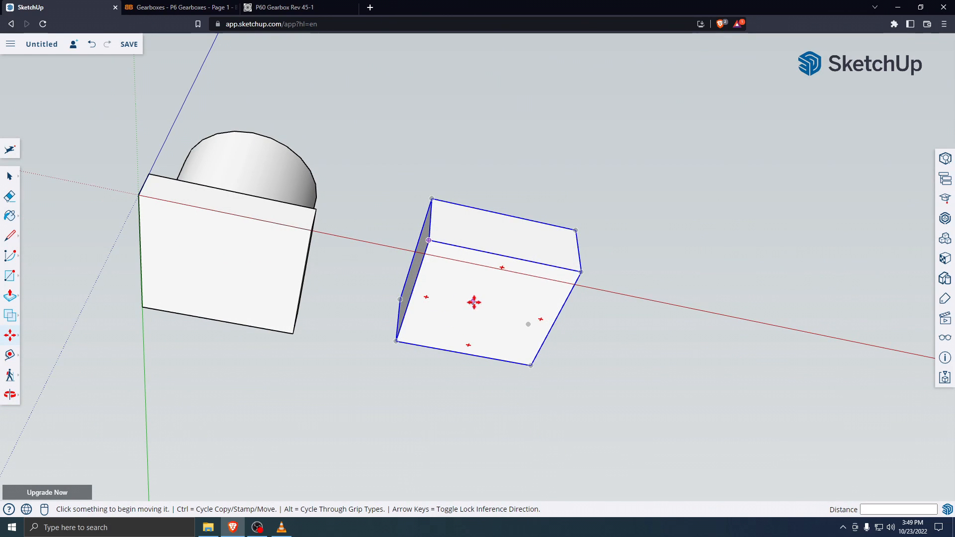
pyautogui.click(484, 309)
pyautogui.moveTo(464, 267); pyautogui.dragTo(335, 356, button='middle')
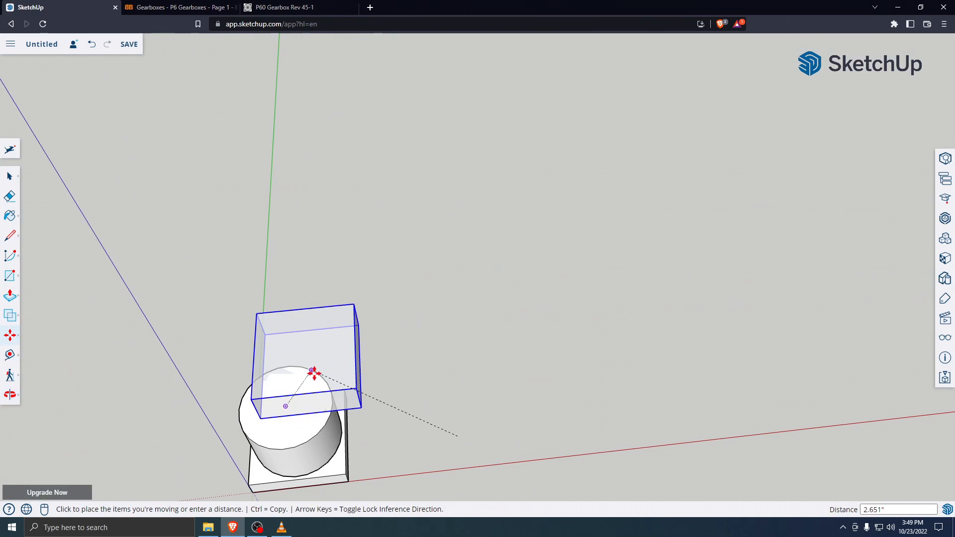
pyautogui.click(284, 404)
pyautogui.moveTo(284, 405); pyautogui.dragTo(294, 206, button='middle')
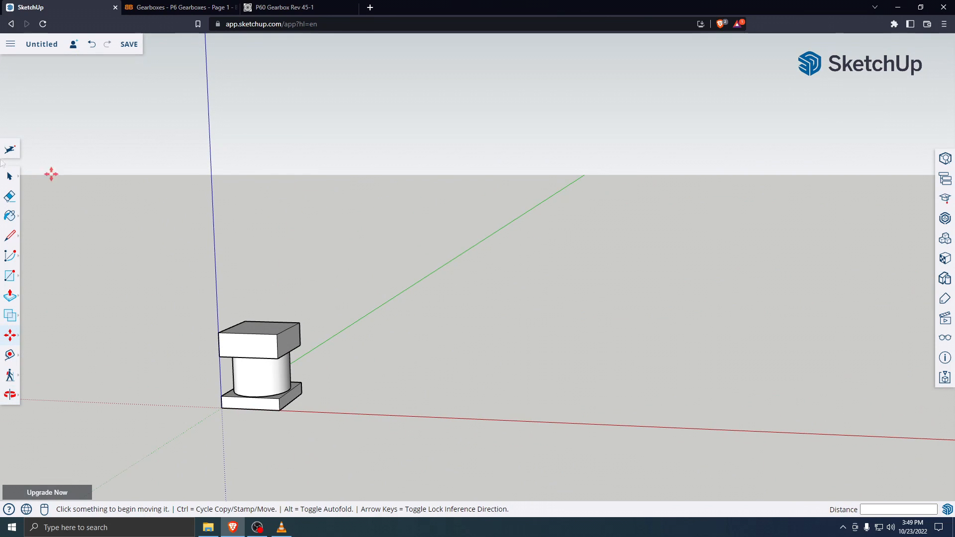
pyautogui.click(8, 176)
pyautogui.moveTo(151, 350); pyautogui.dragTo(98, 381, button='middle')
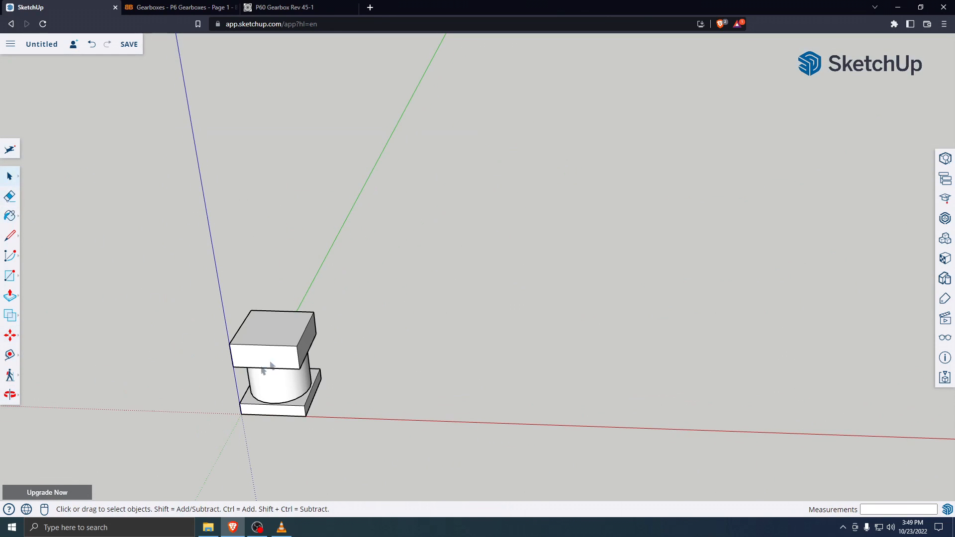
# Start a circle for the shaft and check the standard shaft diameter in the P60 gearbox datasheet
pyautogui.press('c')
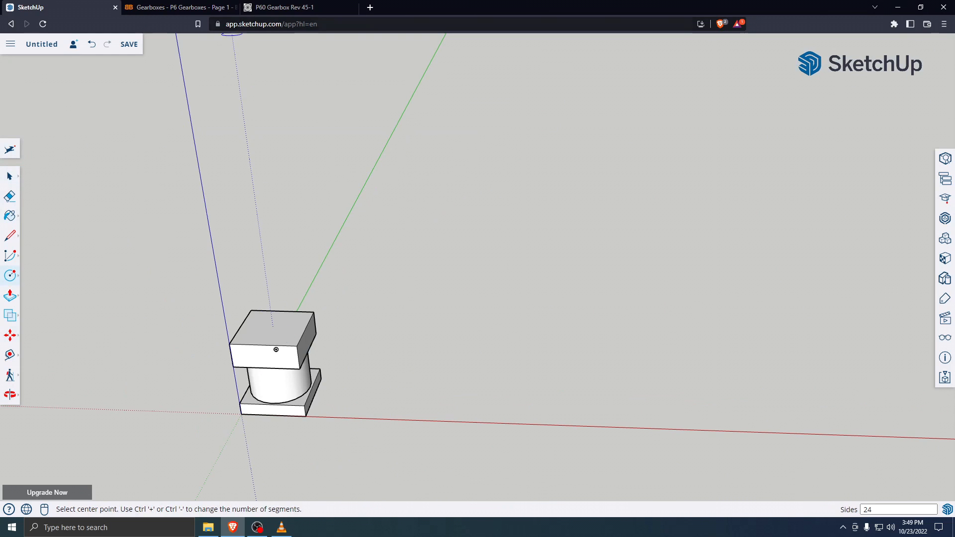
pyautogui.click(278, 7)
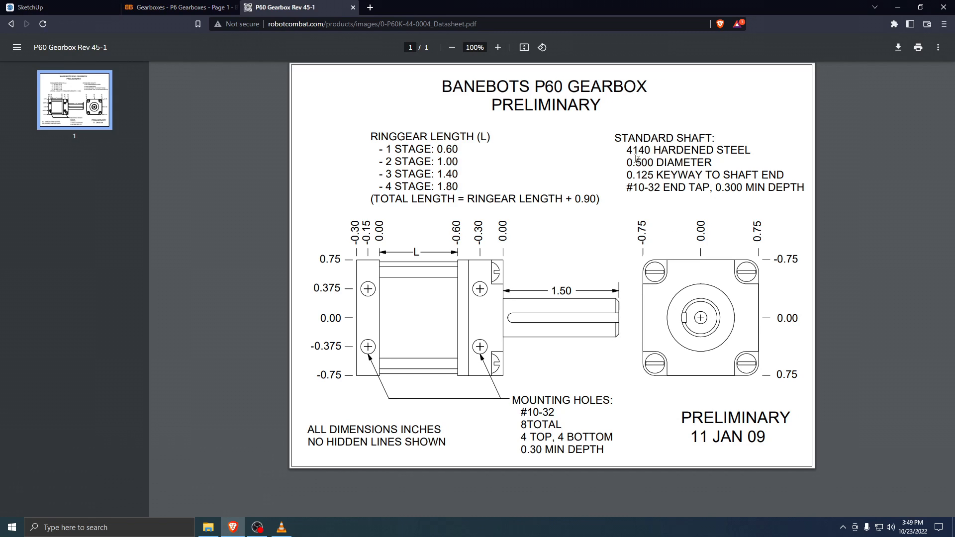
pyautogui.moveTo(626, 161); pyautogui.dragTo(714, 174)
pyautogui.click(714, 168)
pyautogui.click(180, 7)
pyautogui.click(50, 7)
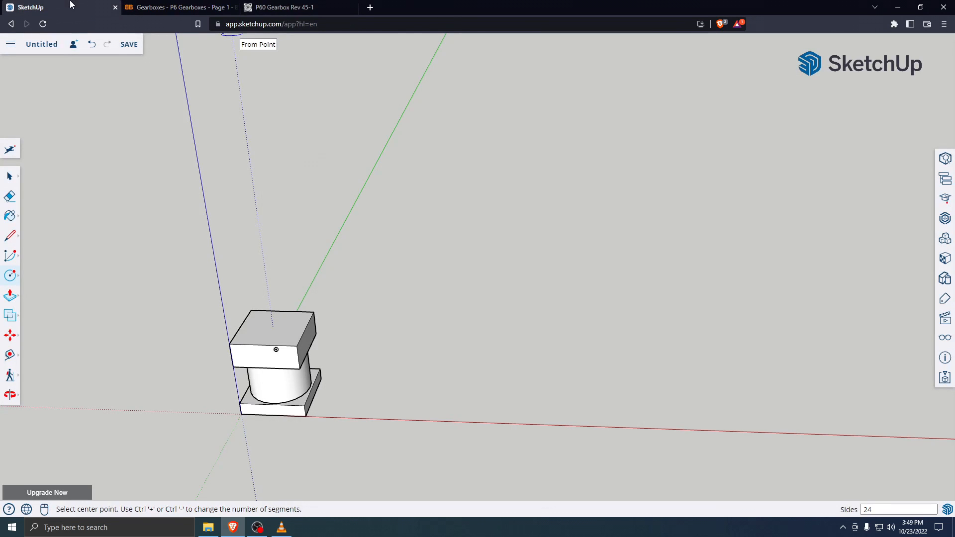
# Draw a circle with a 0.25 inch radius on the ground beside the gearbox
pyautogui.click(354, 394)
pyautogui.write('.25')
pyautogui.press('Return')
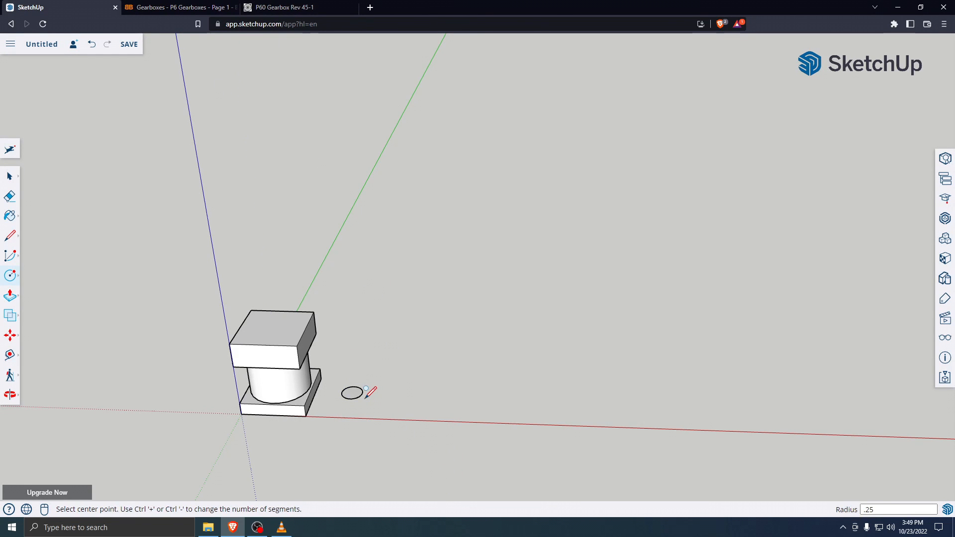
# Try to extrude the shaft circle 0.5 inch upward
pyautogui.press('p')
pyautogui.scroll(2, 358, 409)
pyautogui.click(355, 386)
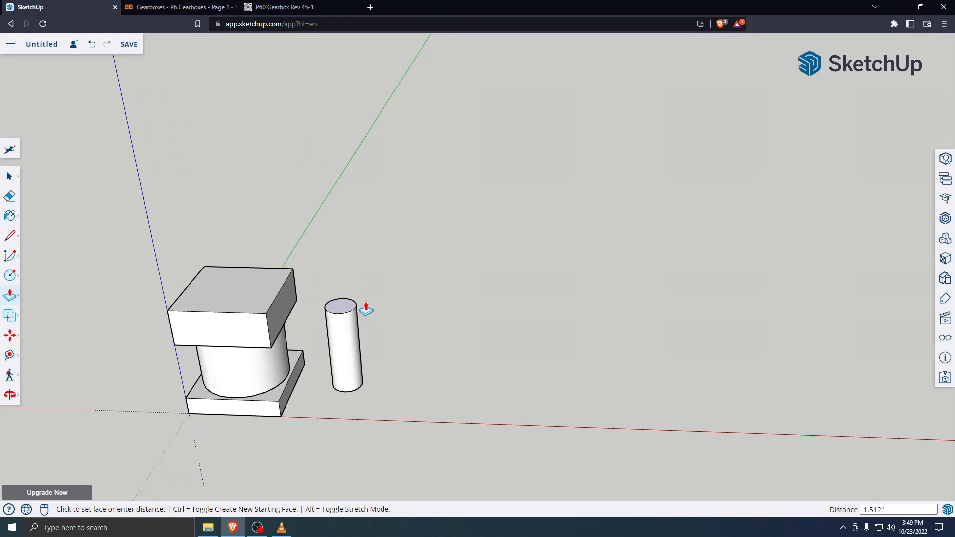
pyautogui.press('Return')
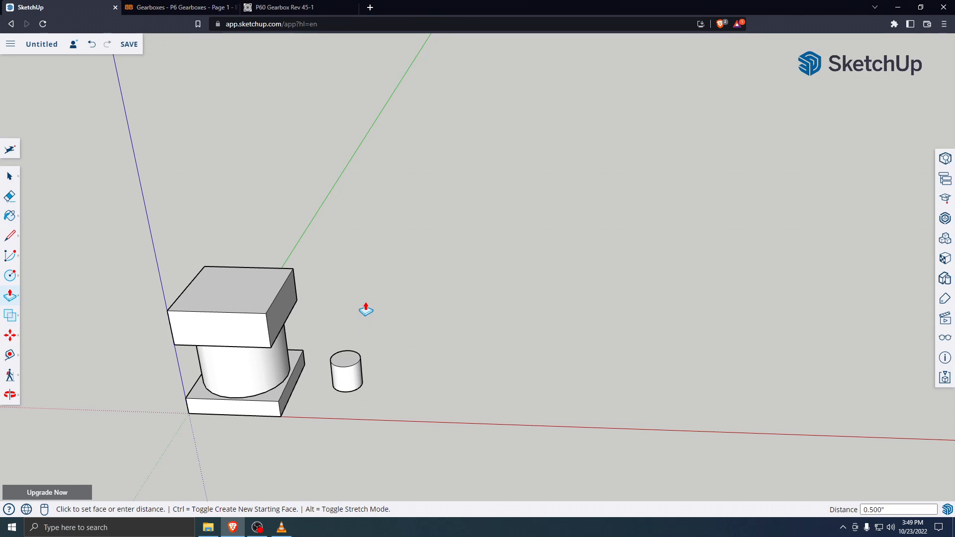
pyautogui.moveTo(366, 309); pyautogui.dragTo(363, 390, button='middle')
# Extrude the shaft circle 1 inch upward
pyautogui.click(348, 359)
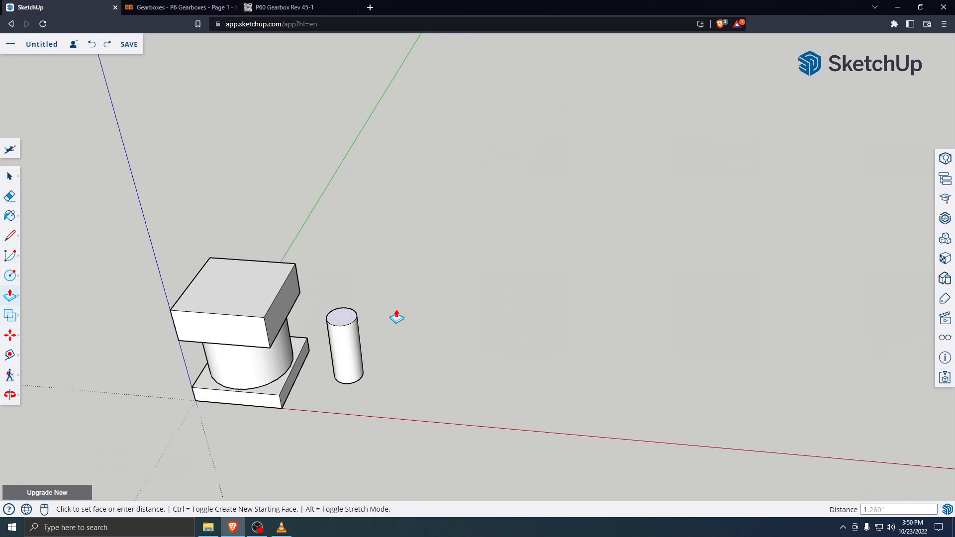
pyautogui.write('1')
pyautogui.press('Return')
# Make the whole shaft cylinder a group
pyautogui.click(10, 177)
pyautogui.moveTo(396, 324); pyautogui.dragTo(430, 315, button='middle')
pyautogui.moveTo(317, 304); pyautogui.dragTo(377, 411)
pyautogui.rightClick(354, 377)
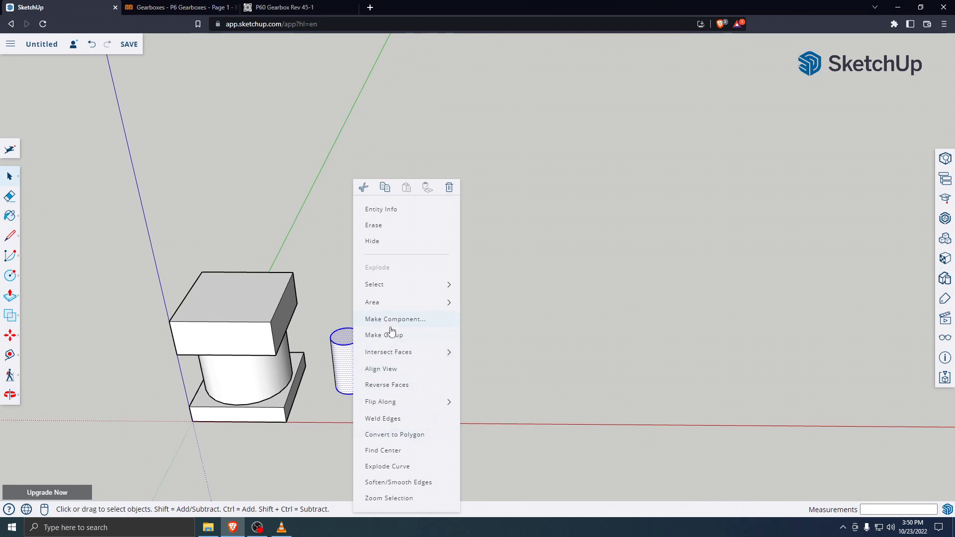
pyautogui.click(389, 337)
pyautogui.click(408, 401)
# Move the shaft group by the centre of its underside onto the centre of the upper block's top face
pyautogui.moveTo(409, 401); pyautogui.dragTo(370, 84, button='middle')
pyautogui.click(10, 343)
pyautogui.scroll(4, 290, 413)
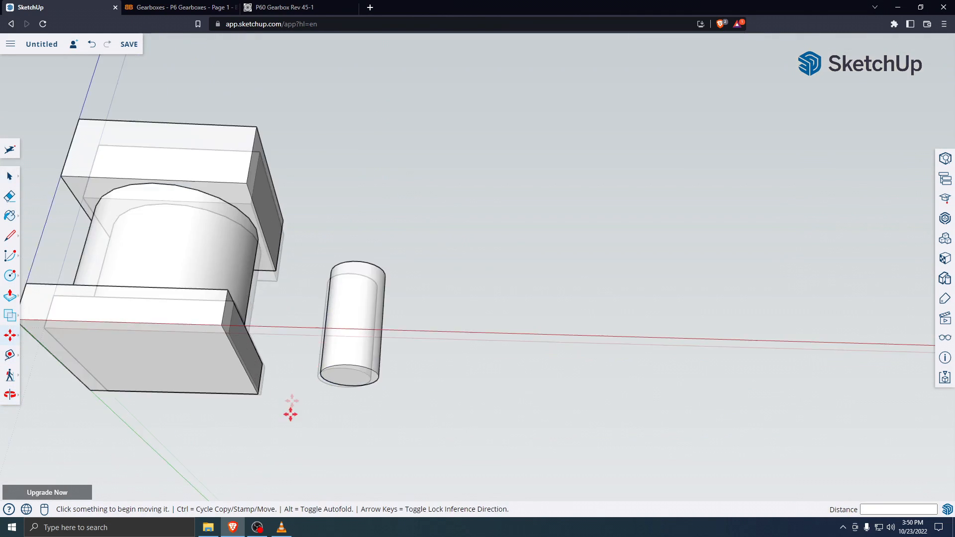
pyautogui.click(374, 355)
pyautogui.moveTo(379, 324); pyautogui.dragTo(405, 407, button='middle')
pyautogui.scroll(2, 388, 313)
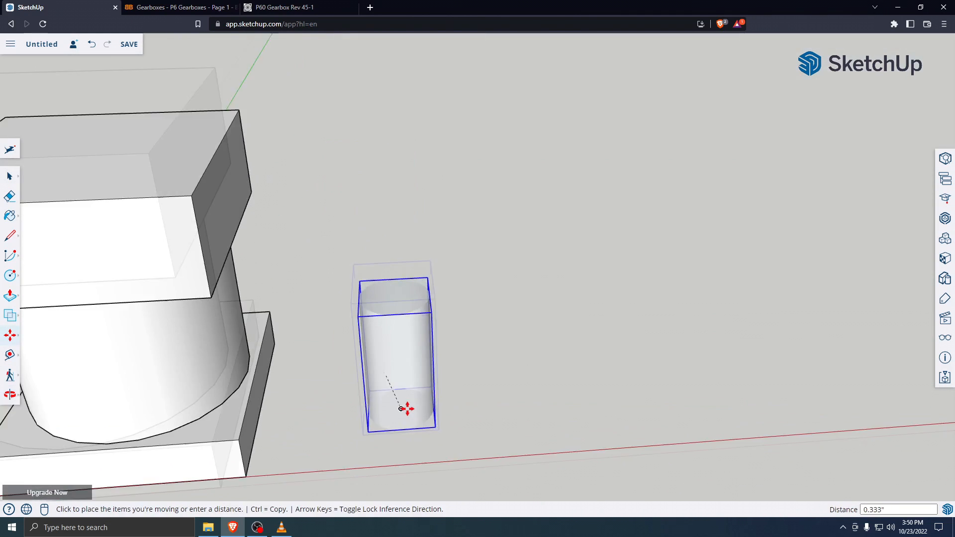
pyautogui.scroll(4, 411, 395)
pyautogui.scroll(-4, 413, 393)
pyautogui.scroll(-4, 414, 393)
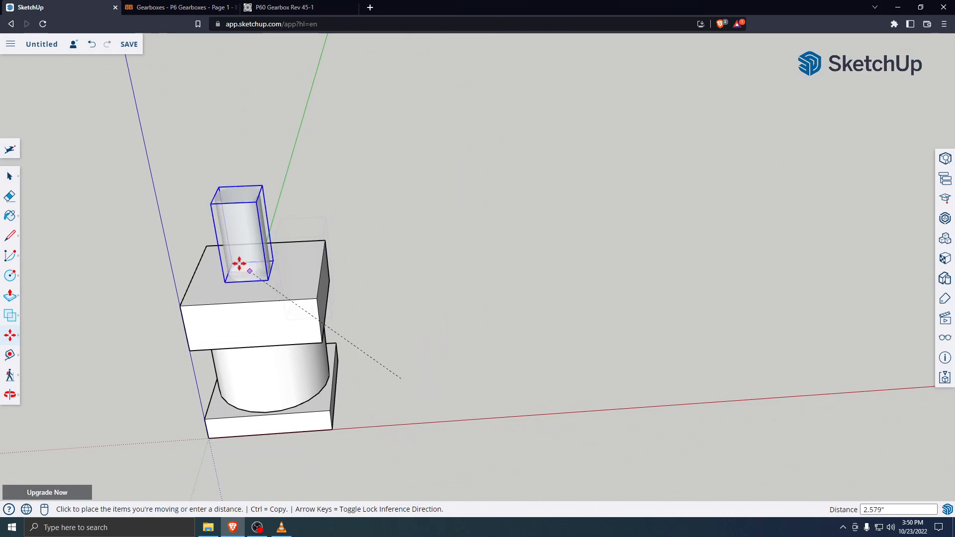
pyautogui.moveTo(271, 252); pyautogui.dragTo(238, 302, button='middle')
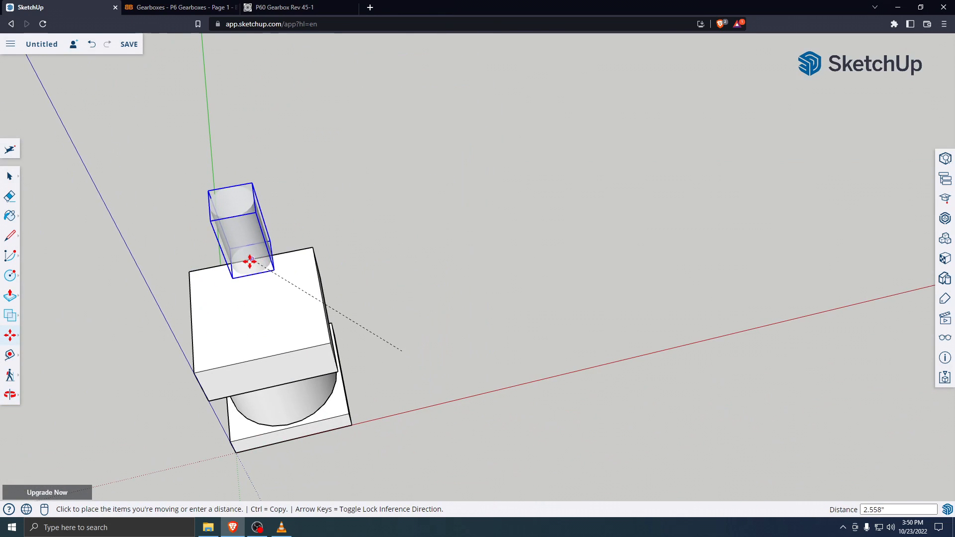
pyautogui.moveTo(244, 261); pyautogui.dragTo(235, 315, button='middle')
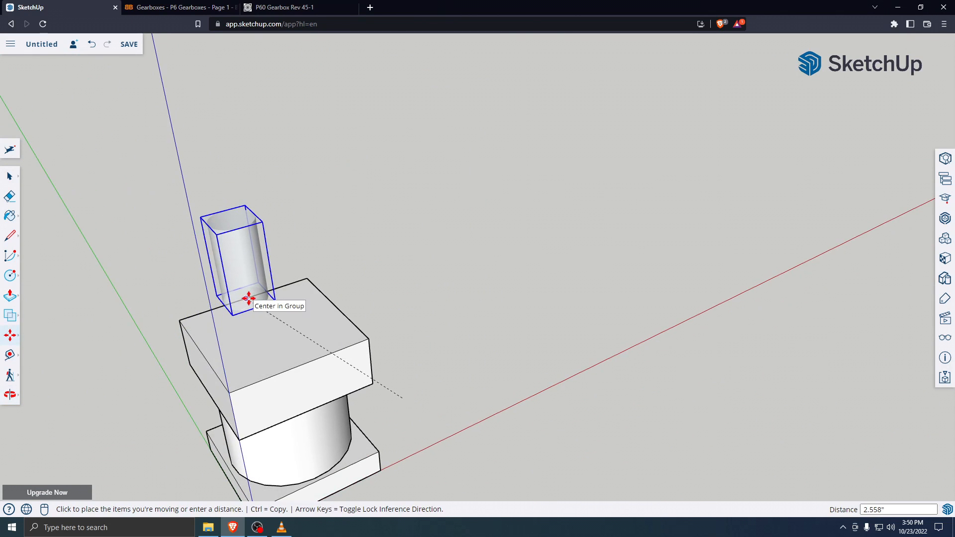
pyautogui.moveTo(241, 297); pyautogui.dragTo(345, 348, button='middle')
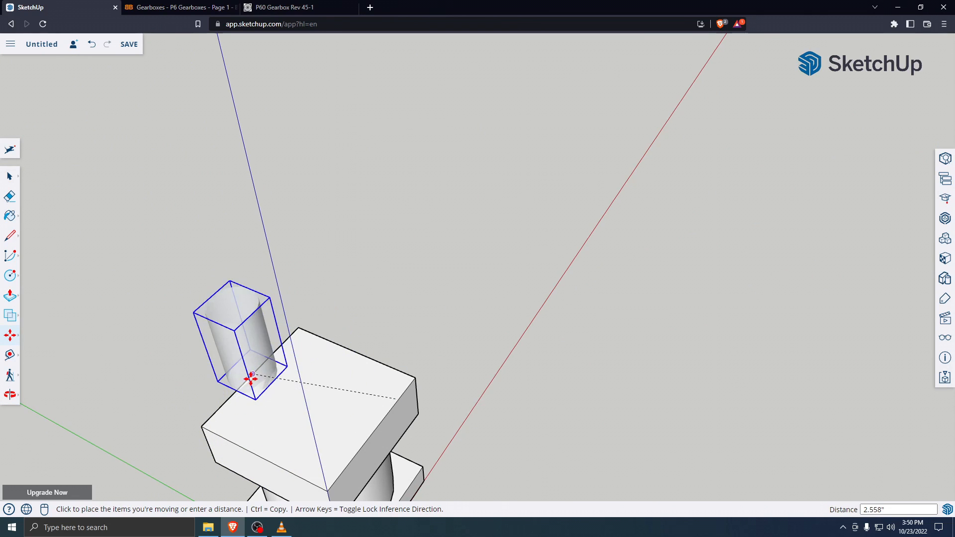
pyautogui.moveTo(305, 398); pyautogui.dragTo(73, 452, button='middle')
pyautogui.scroll(-5, 370, 372)
pyautogui.scroll(3, 356, 372)
pyautogui.moveTo(344, 379); pyautogui.dragTo(234, 371, button='middle')
pyautogui.scroll(2, 284, 324)
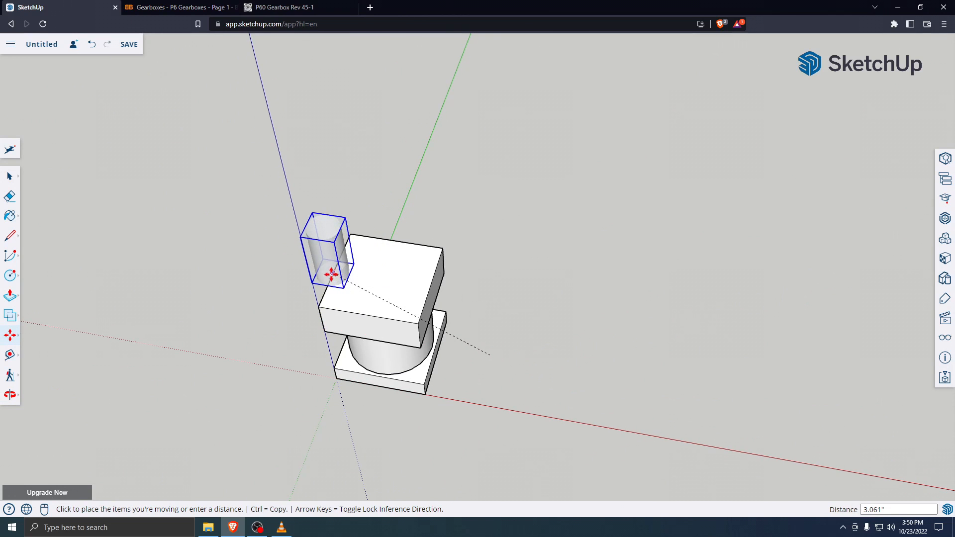
pyautogui.scroll(3, 331, 273)
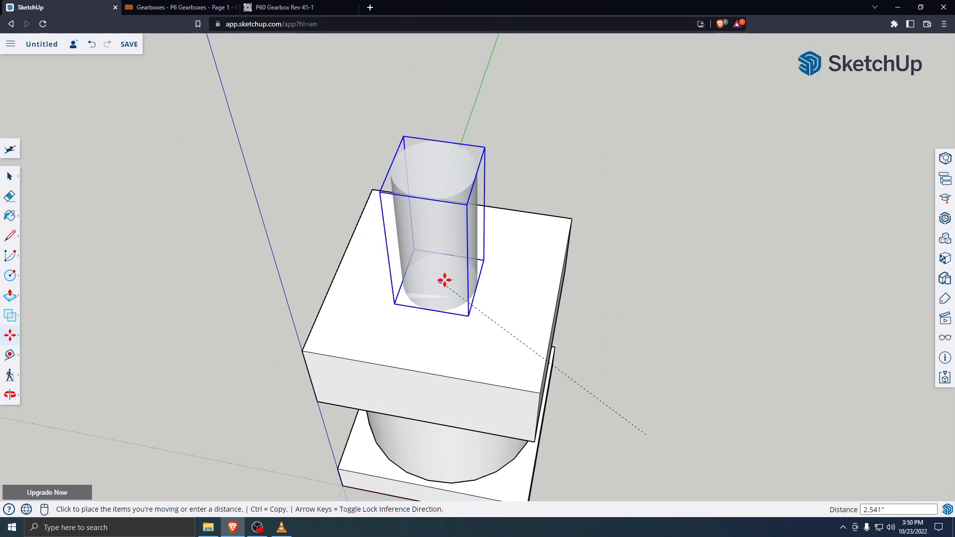
pyautogui.click(445, 279)
pyautogui.moveTo(447, 284); pyautogui.dragTo(527, 480, button='middle')
pyautogui.scroll(-5, 509, 401)
pyautogui.moveTo(508, 403); pyautogui.dragTo(452, 335, button='middle')
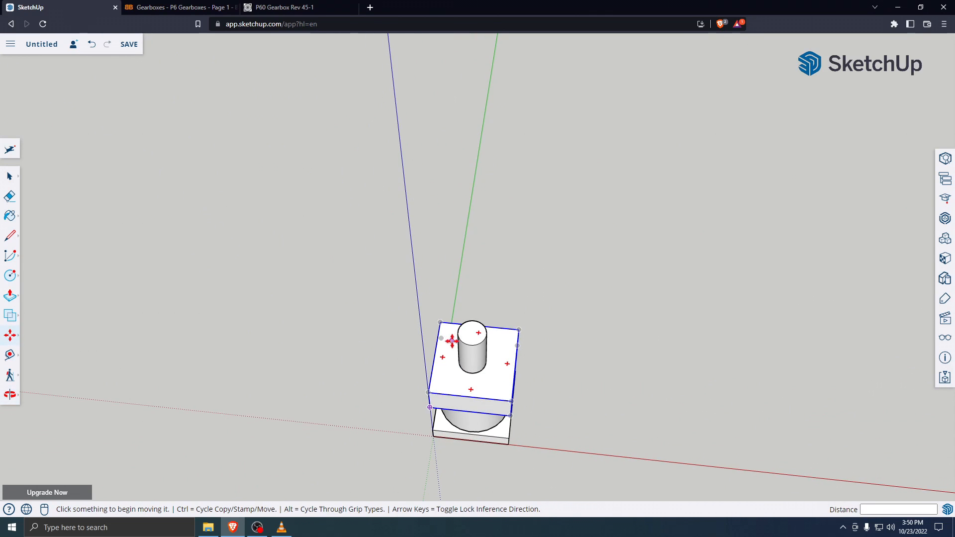
# Undo the shaft group's move onto the upper block and inspect the shaft's underside for a centre point
pyautogui.moveTo(452, 335); pyautogui.dragTo(529, 378)
pyautogui.moveTo(554, 384); pyautogui.dragTo(511, 381, button='middle')
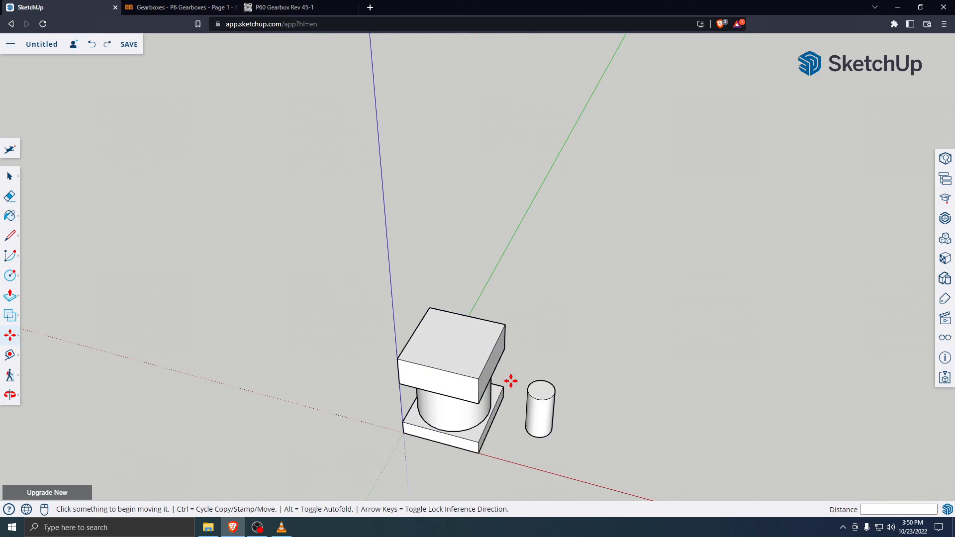
pyautogui.moveTo(544, 422); pyautogui.dragTo(572, 268, button='middle')
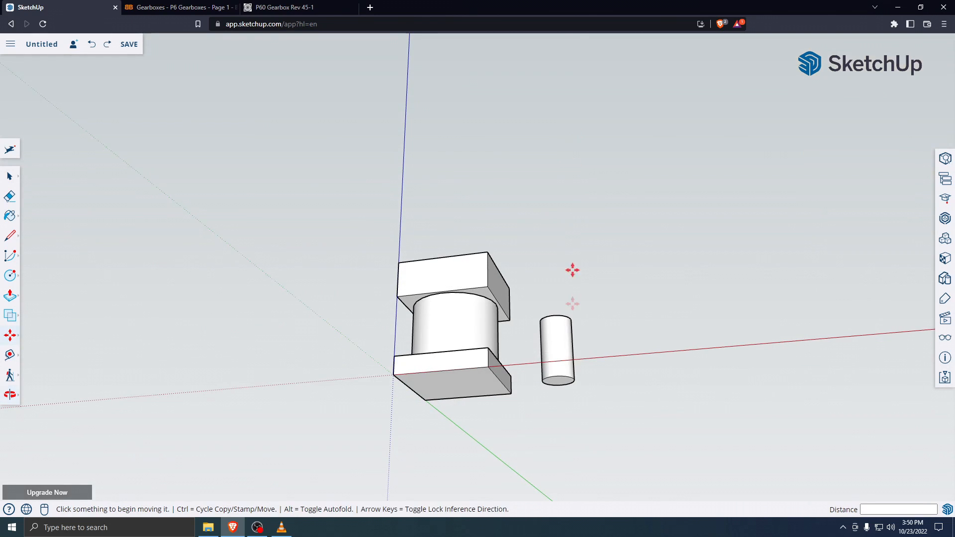
pyautogui.scroll(8, 568, 376)
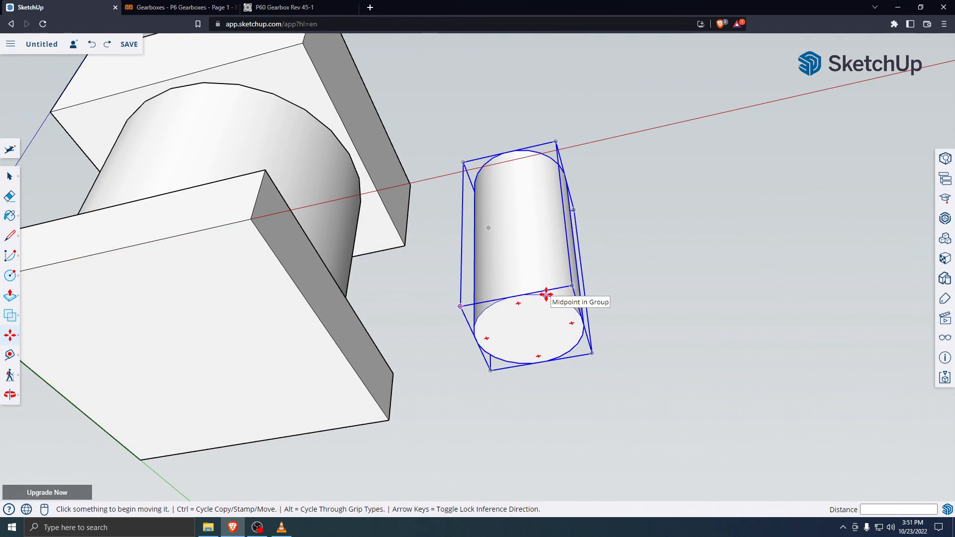
pyautogui.scroll(-5, 501, 221)
pyautogui.moveTo(464, 230)
pyautogui.mouseDown(button='middle')
pyautogui.moveTo(458, 341)
pyautogui.moveTo(483, 347)
pyautogui.mouseUp(button='middle')
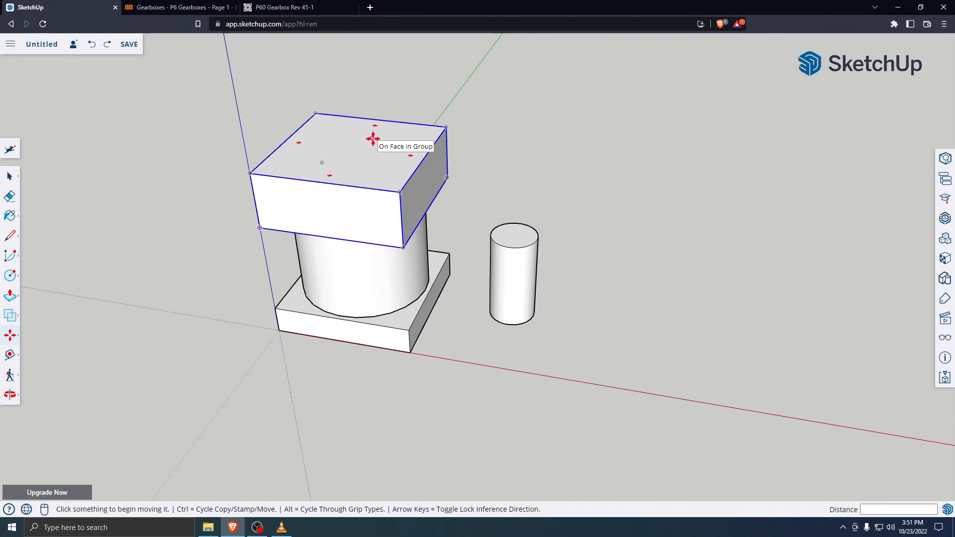
# Inside the upper block's group, draw a circle of about 0.128 inch radius at the centre of the top face, then leave the group
pyautogui.press('space')
pyautogui.doubleClick(380, 168)
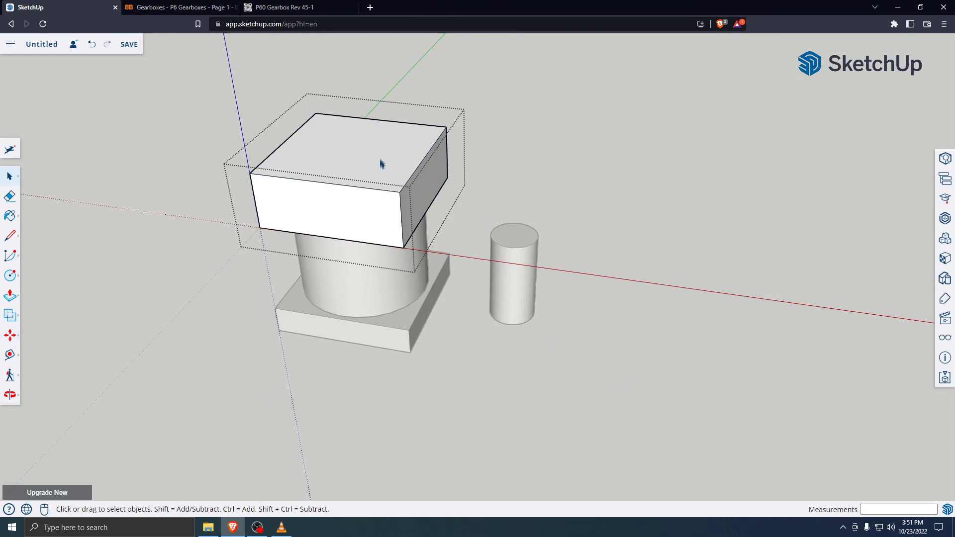
pyautogui.click(11, 277)
pyautogui.click(380, 120)
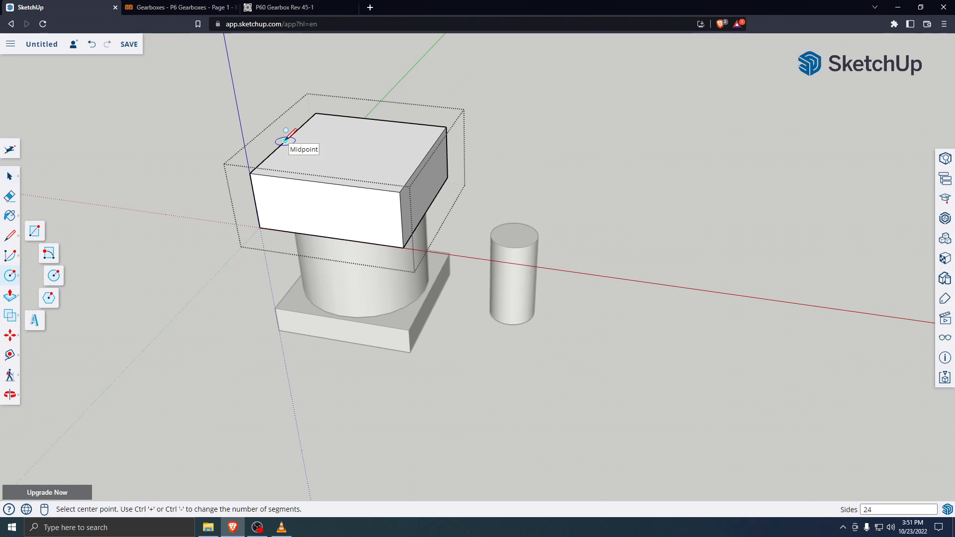
pyautogui.click(354, 149)
pyautogui.click(367, 149)
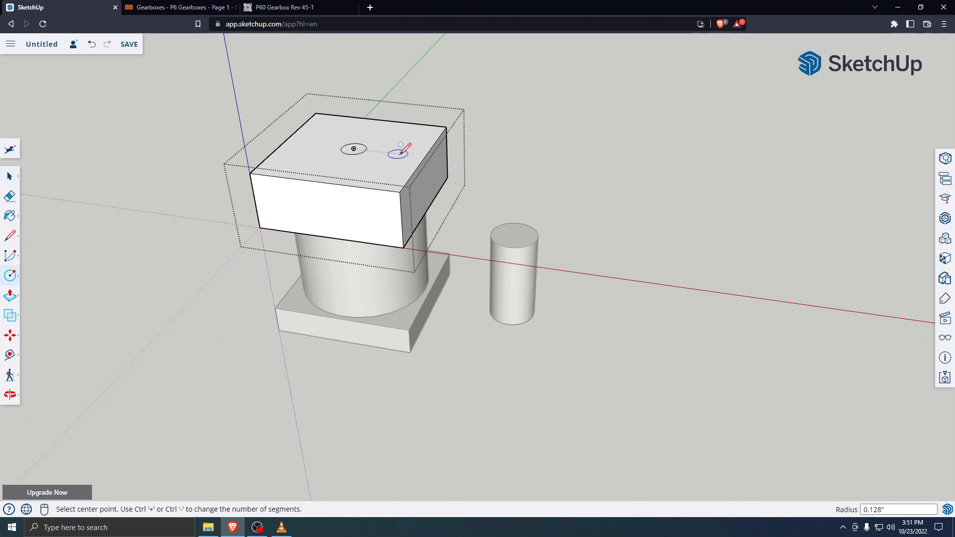
pyautogui.click(4, 180)
pyautogui.click(181, 169)
# Move the shaft group by the centre of its underside onto the centre of the small circle on the upper block's top face
pyautogui.click(530, 292)
pyautogui.moveTo(500, 386); pyautogui.dragTo(537, 148, button='middle')
pyautogui.press('m')
pyautogui.scroll(3, 495, 363)
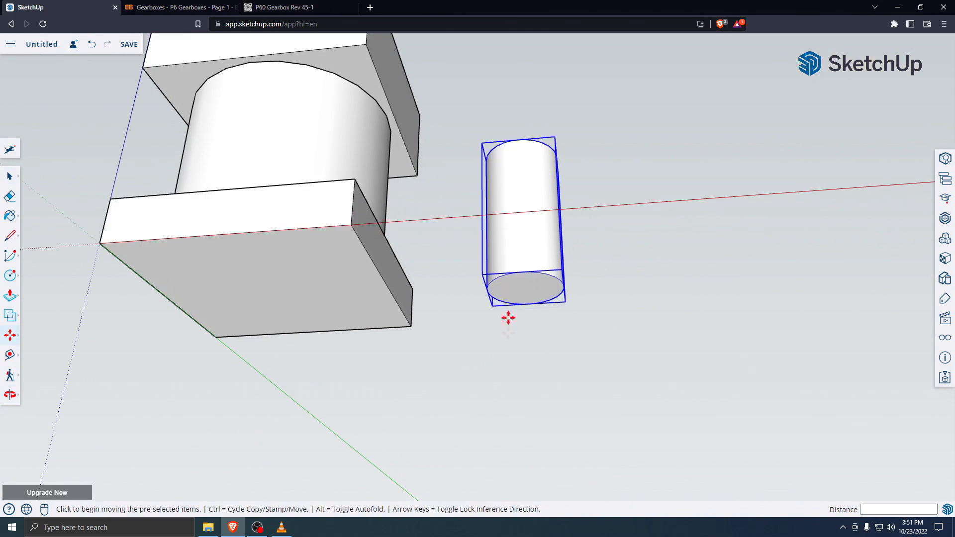
pyautogui.click(525, 287)
pyautogui.moveTo(524, 189); pyautogui.dragTo(503, 308, button='middle')
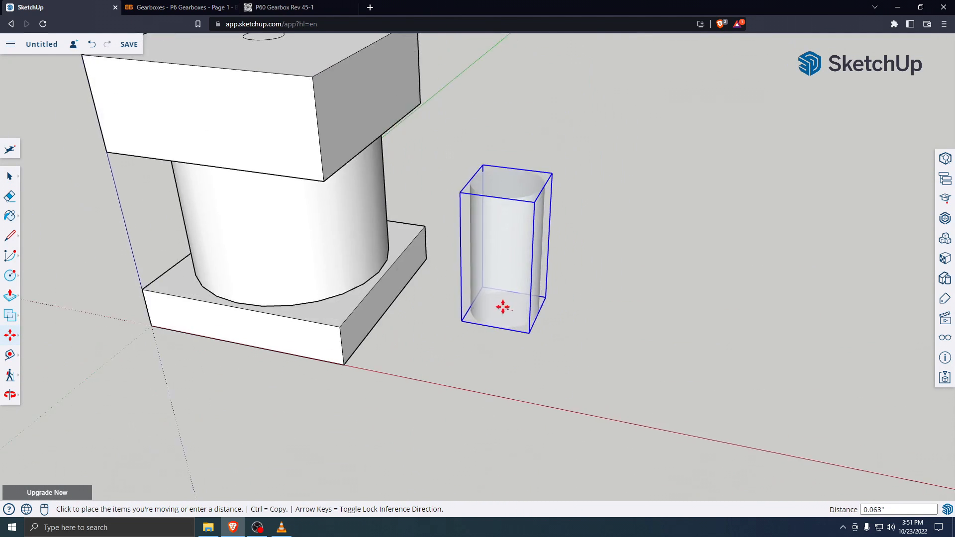
pyautogui.scroll(-4, 499, 316)
pyautogui.scroll(6, 343, 166)
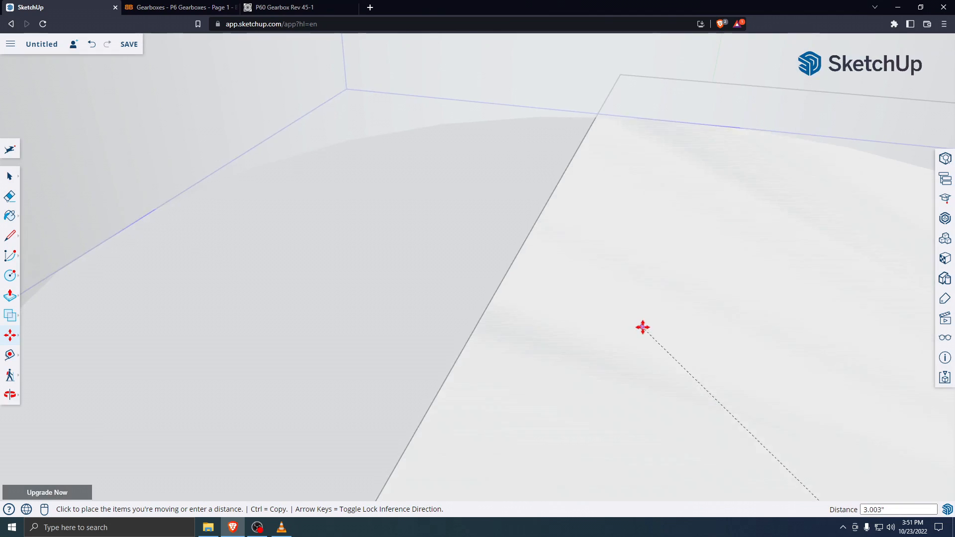
pyautogui.scroll(-3, 277, 319)
pyautogui.scroll(-3, 260, 320)
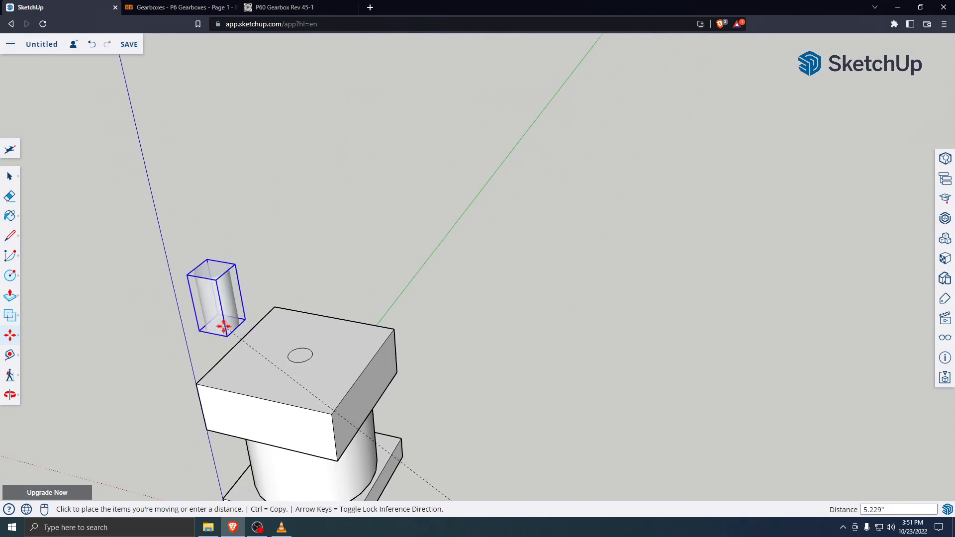
pyautogui.scroll(4, 303, 350)
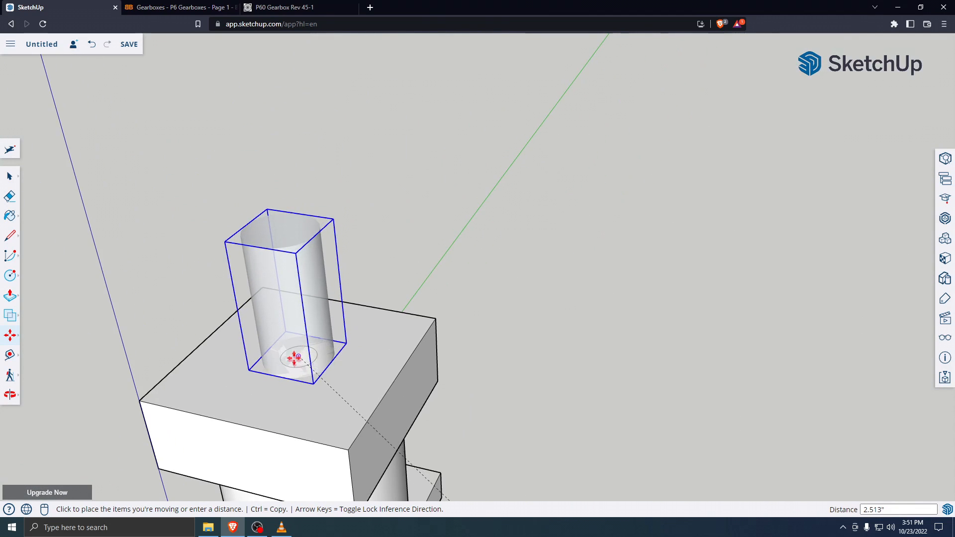
pyautogui.click(301, 357)
pyautogui.scroll(-3, 349, 343)
pyautogui.press('Escape')
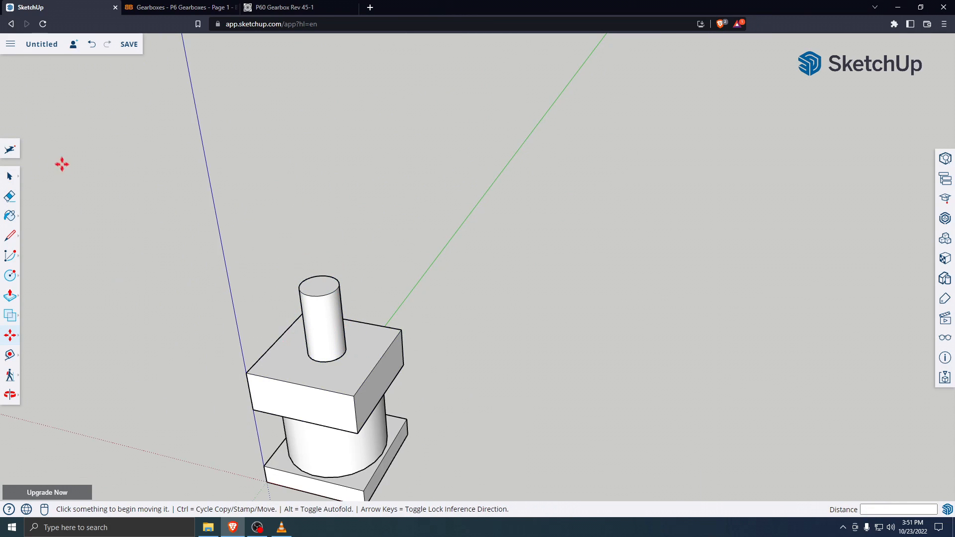
# Make all the gearbox parts, including the shaft, into a single component named "motor wh" with gluing set to None
pyautogui.click(11, 177)
pyautogui.click(35, 170)
pyautogui.scroll(-2, 204, 337)
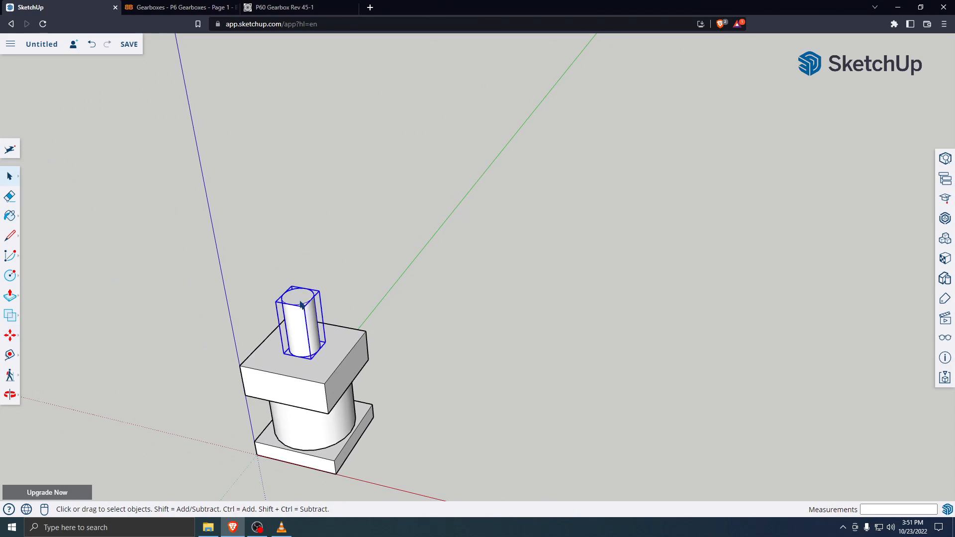
pyautogui.scroll(-3, 396, 395)
pyautogui.moveTo(431, 482); pyautogui.dragTo(426, 460)
pyautogui.rightClick(351, 387)
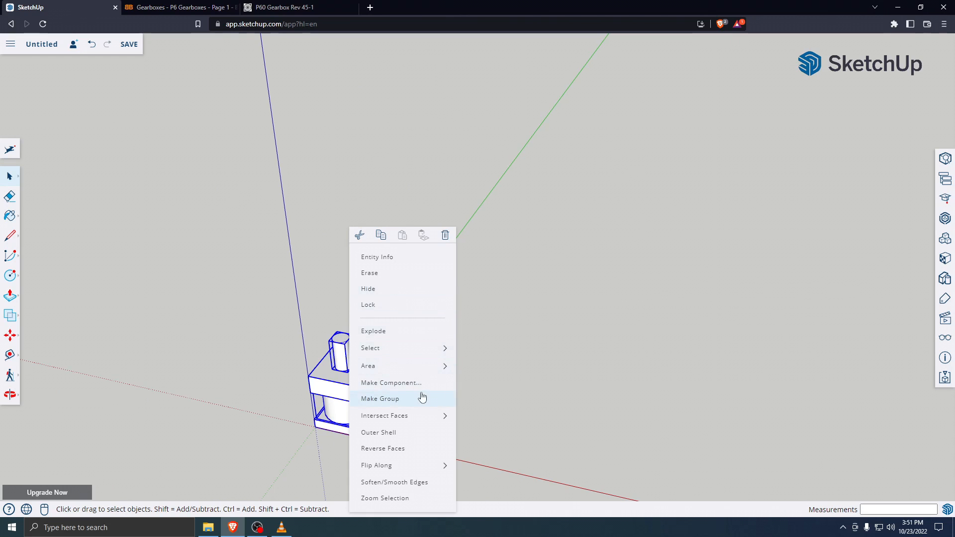
pyautogui.click(391, 383)
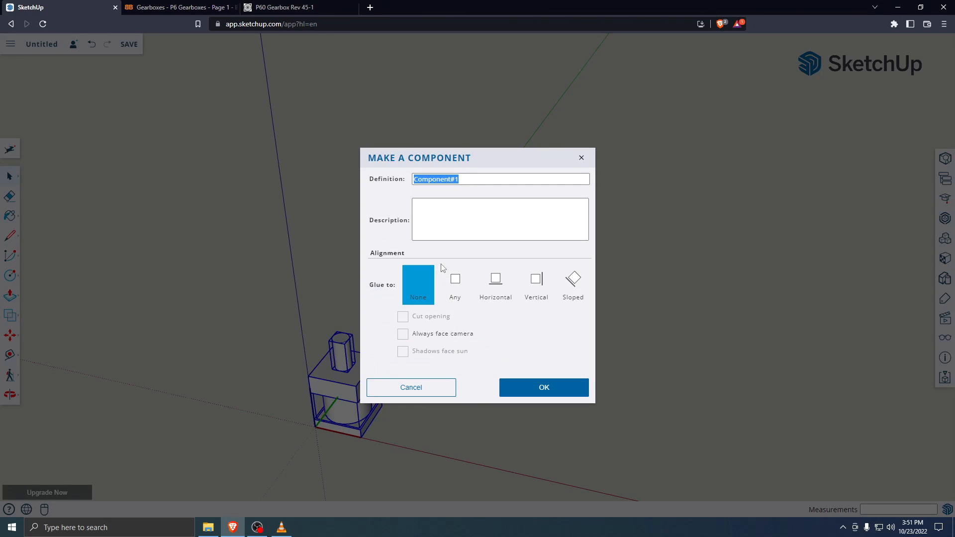
pyautogui.write('motor gearbox')
pyautogui.press('BackSpace')
pyautogui.press('BackSpace')
pyautogui.press('BackSpace')
pyautogui.press('BackSpace')
pyautogui.press('BackSpace')
pyautogui.press('BackSpace')
pyautogui.press('BackSpace')
pyautogui.write('wh')
pyautogui.press('Return')
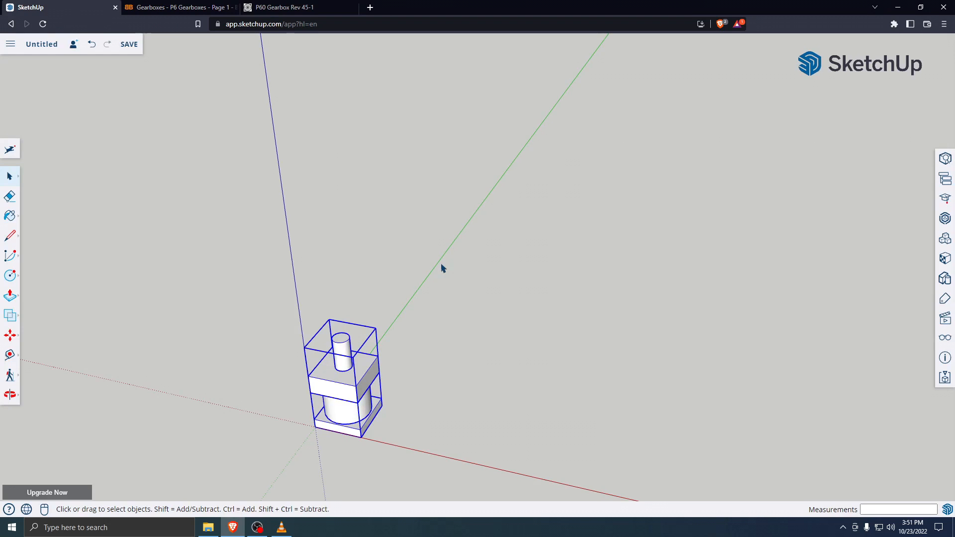
pyautogui.click(442, 268)
pyautogui.scroll(-2, 438, 259)
pyautogui.scroll(5, 406, 369)
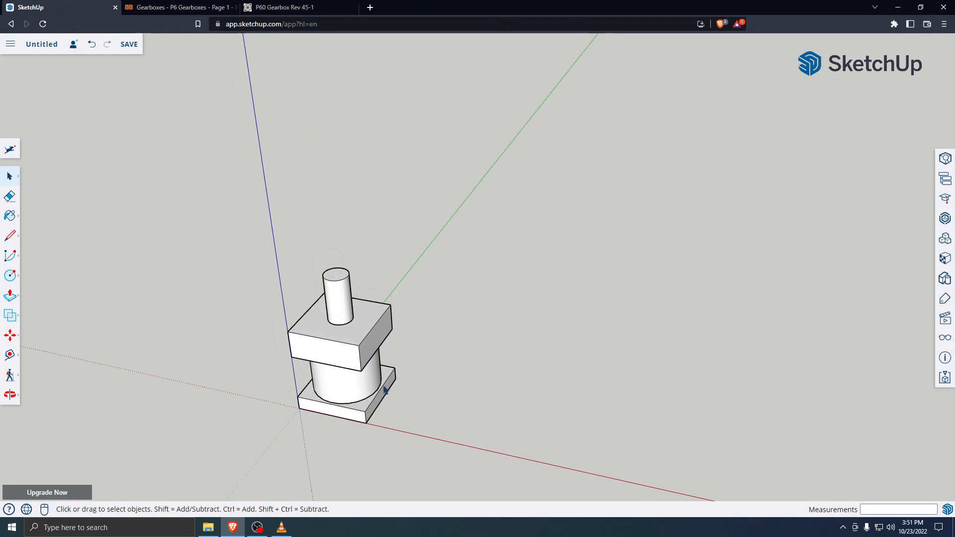
pyautogui.scroll(-5, 410, 355)
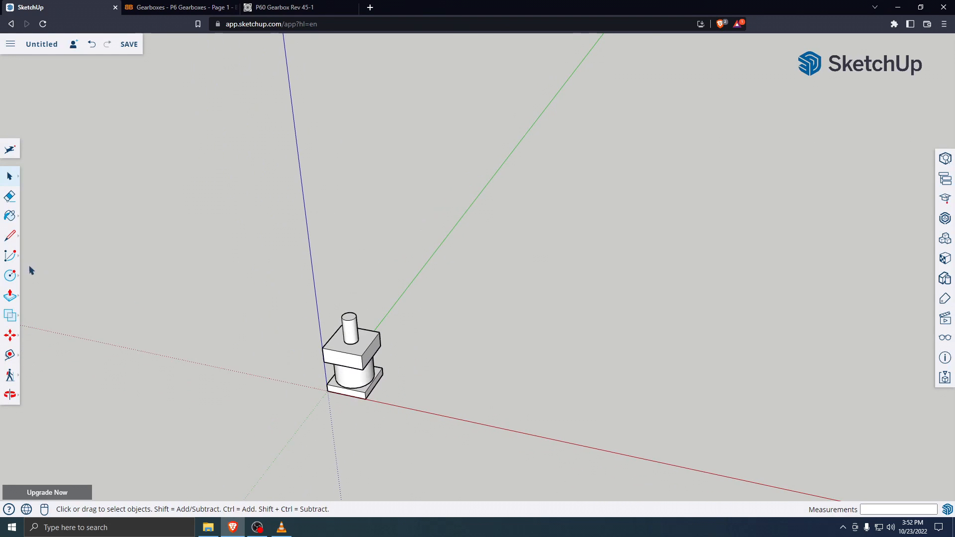
# Open banebots.com in a new browser tab and browse the T81 Wheels & Hubs listing for a 2-7/8 inch wheel
pyautogui.click(371, 7)
pyautogui.write('banebots')
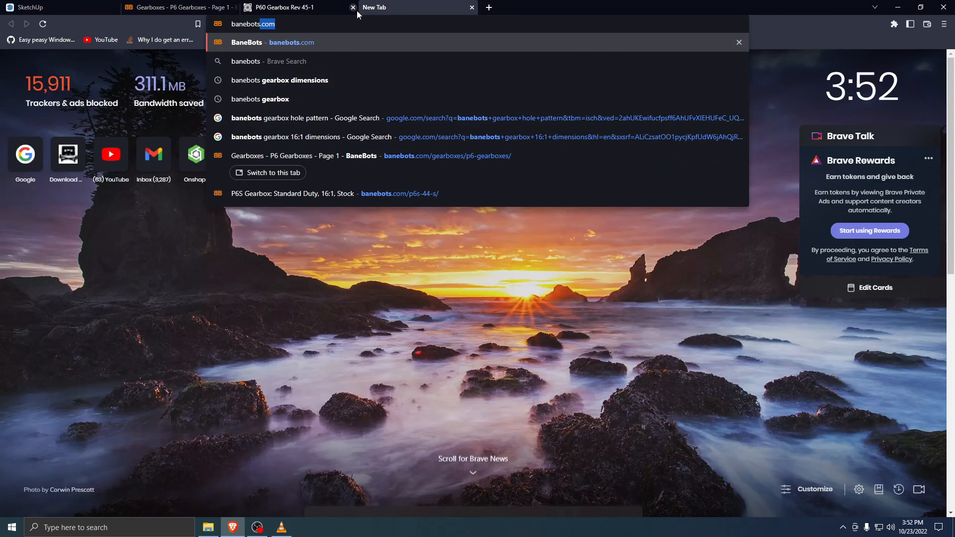
pyautogui.press('Return')
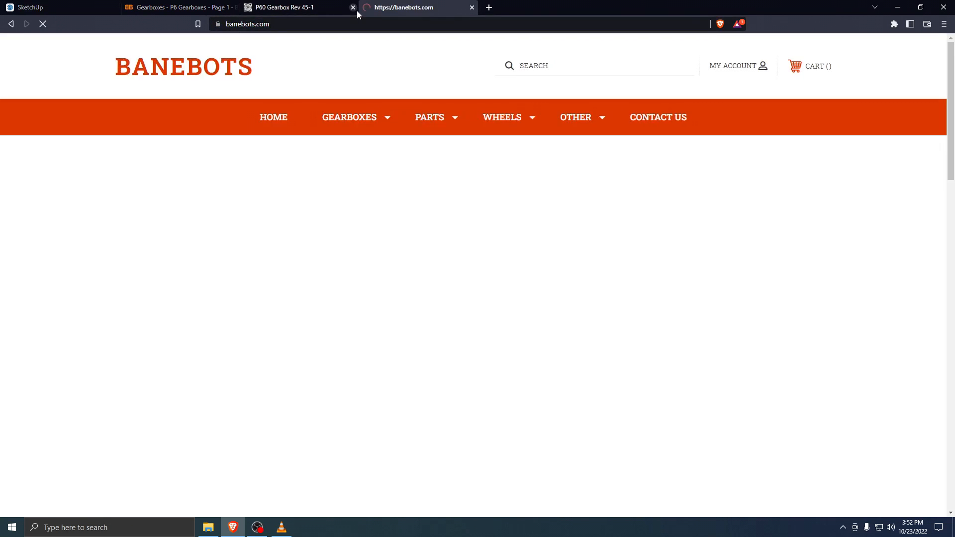
pyautogui.moveTo(520, 123)
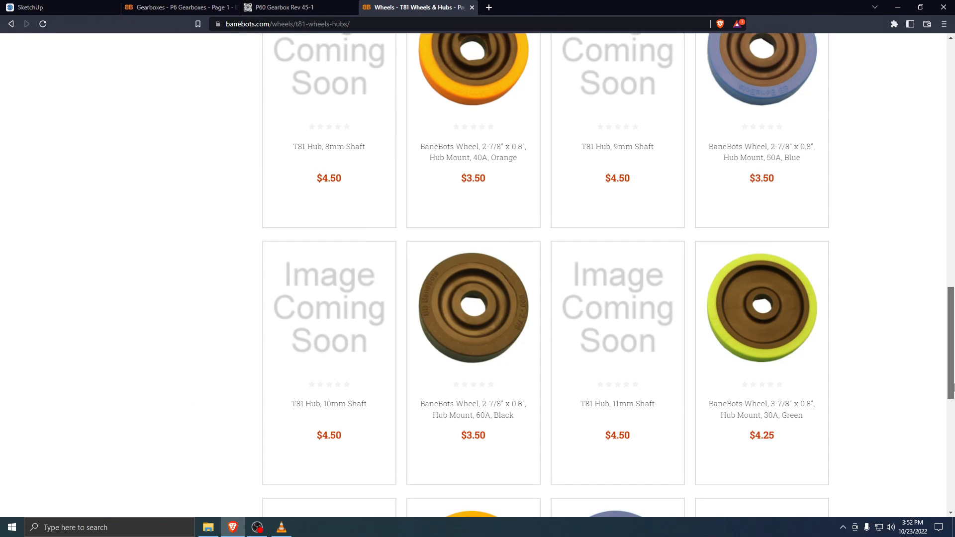
pyautogui.scroll(3, 751, 348)
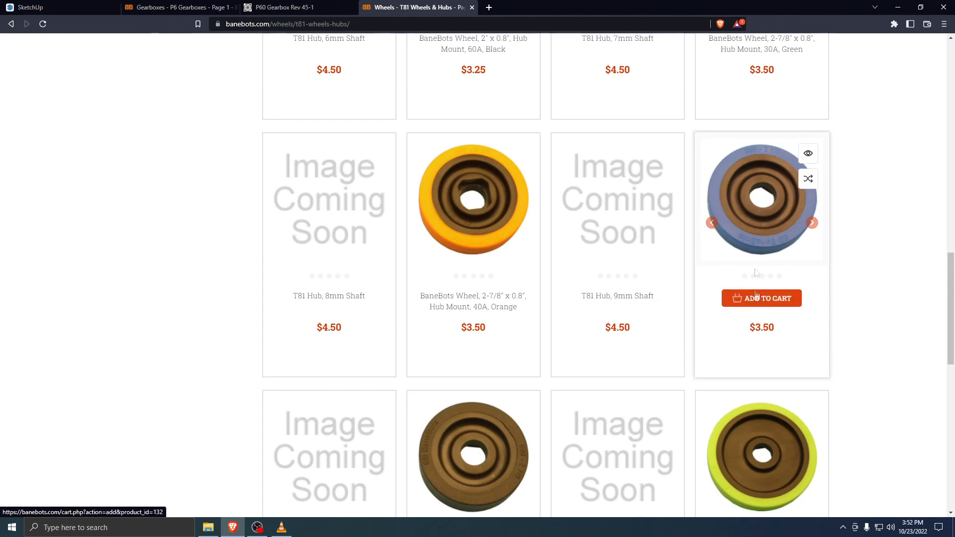
pyautogui.scroll(-1, 845, 338)
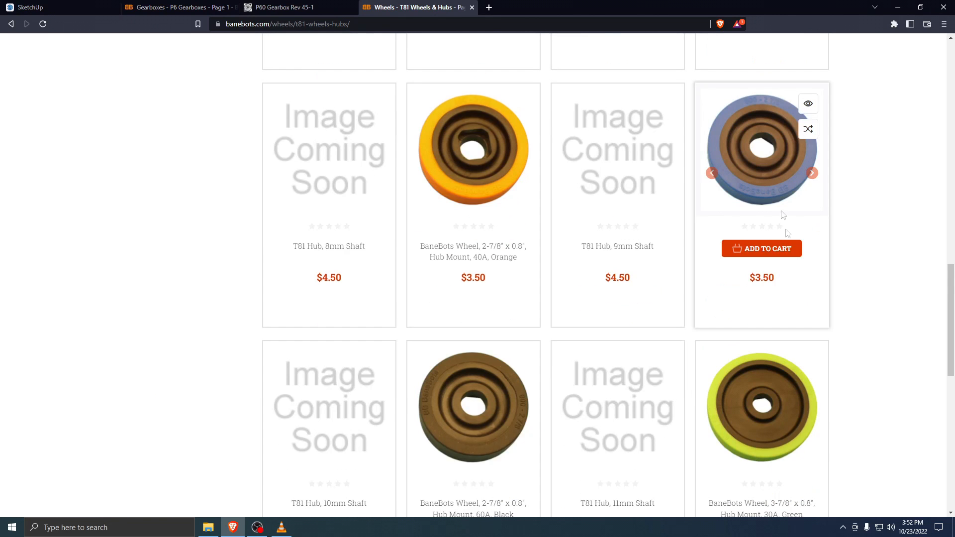
# Open the product page of the blue 50A hub-mount BaneBots wheel, 2-7/8" x 0.8", and check the dimensions in its title
pyautogui.click(769, 177)
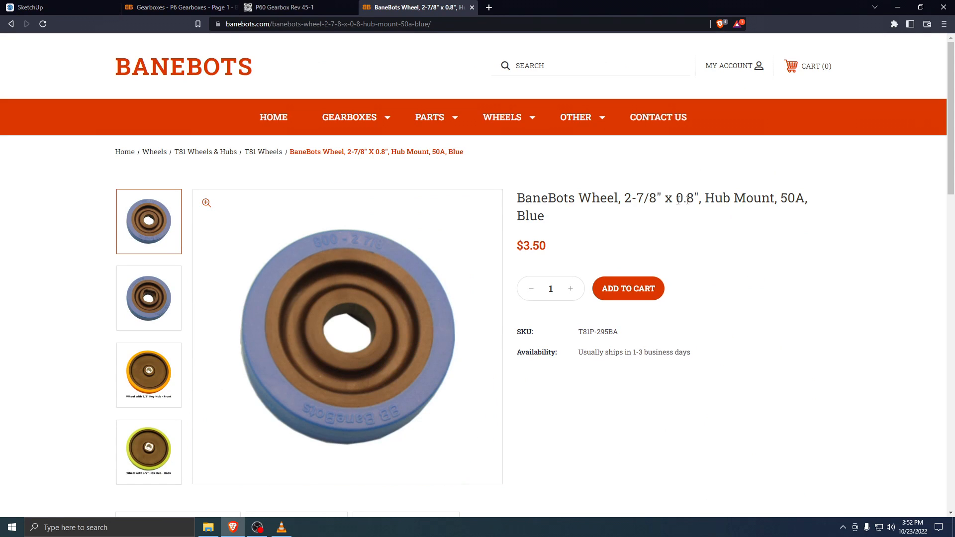
pyautogui.moveTo(625, 198); pyautogui.dragTo(703, 199)
pyautogui.click(569, 184)
pyautogui.hotkey('ctrl', 'shift', 'Tab')
pyautogui.hotkey('ctrl', 'shift', 'Tab')
pyautogui.hotkey('ctrl', 'shift', 'Tab')
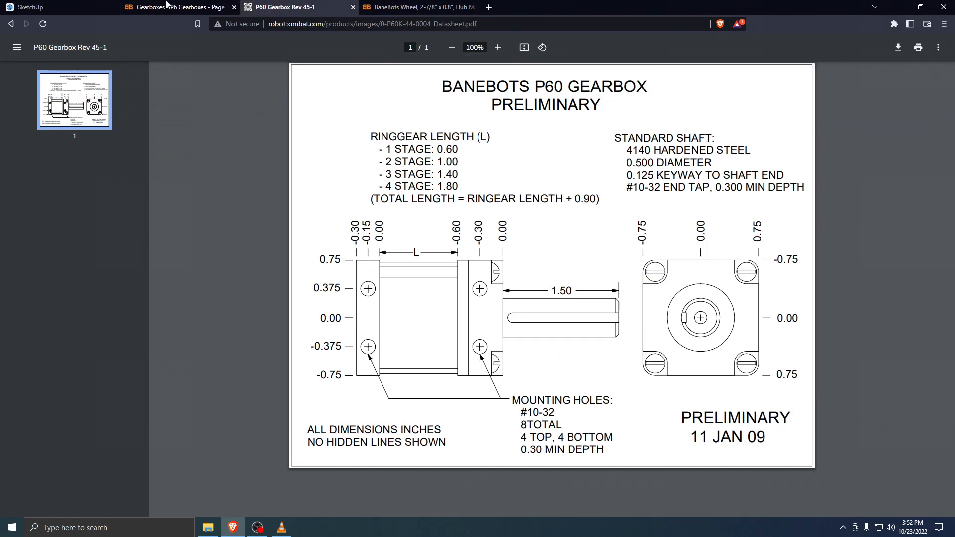
pyautogui.scroll(1, 363, 388)
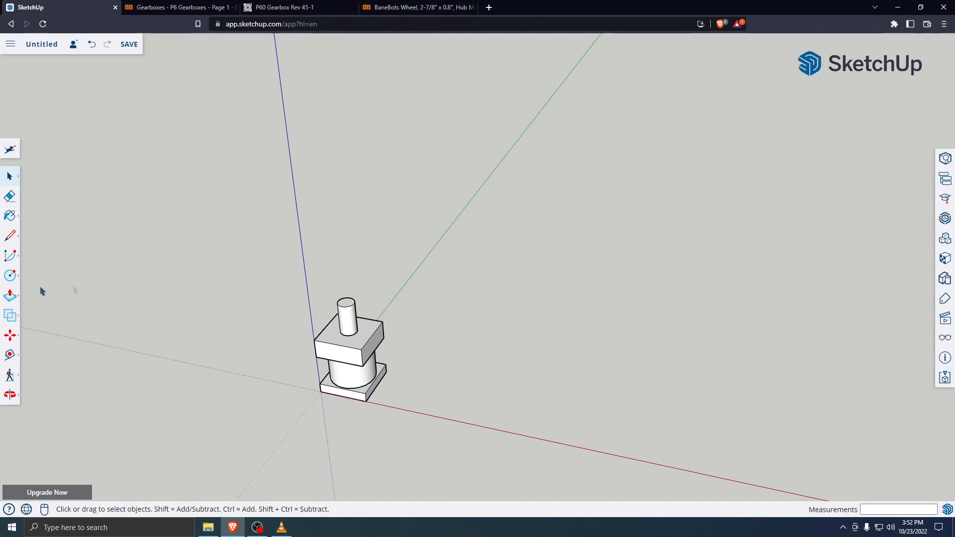
pyautogui.click(13, 280)
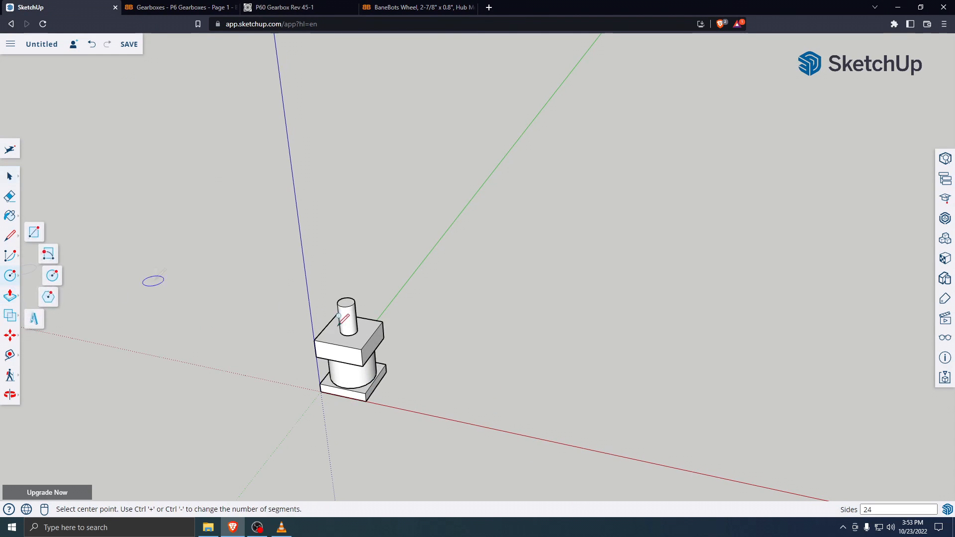
pyautogui.click(466, 391)
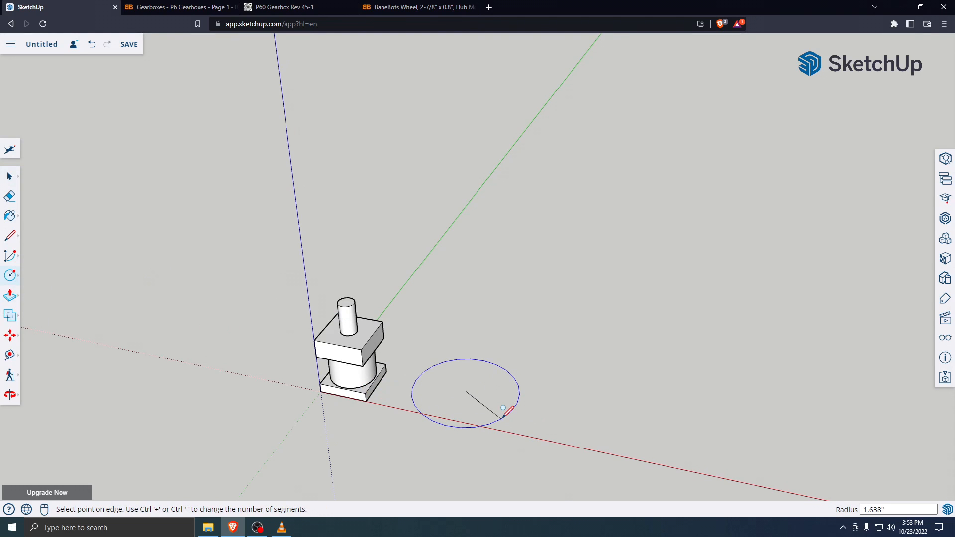
# Calculate the wheel's radius as 2.875/2 with a search in a new browser tab
pyautogui.click(489, 7)
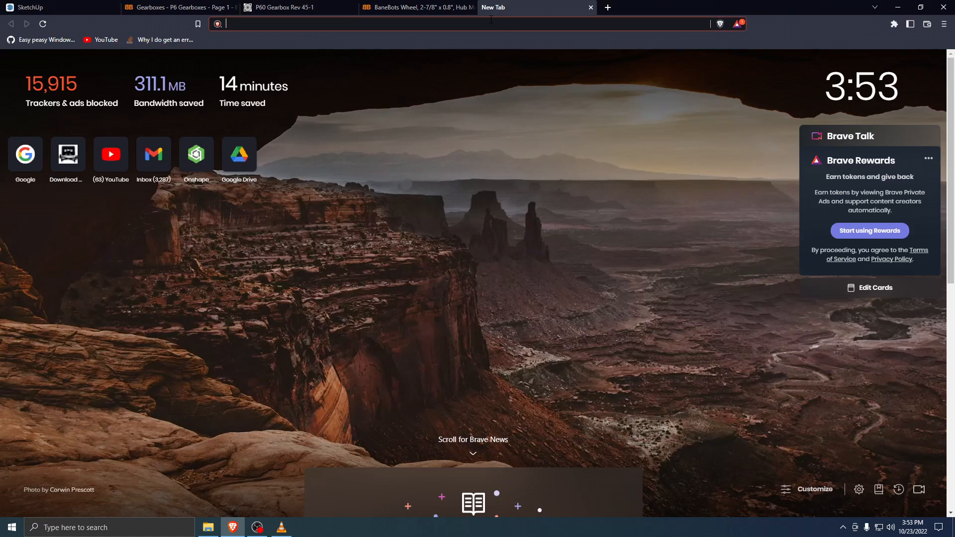
pyautogui.write('2.875/2')
pyautogui.press('Return')
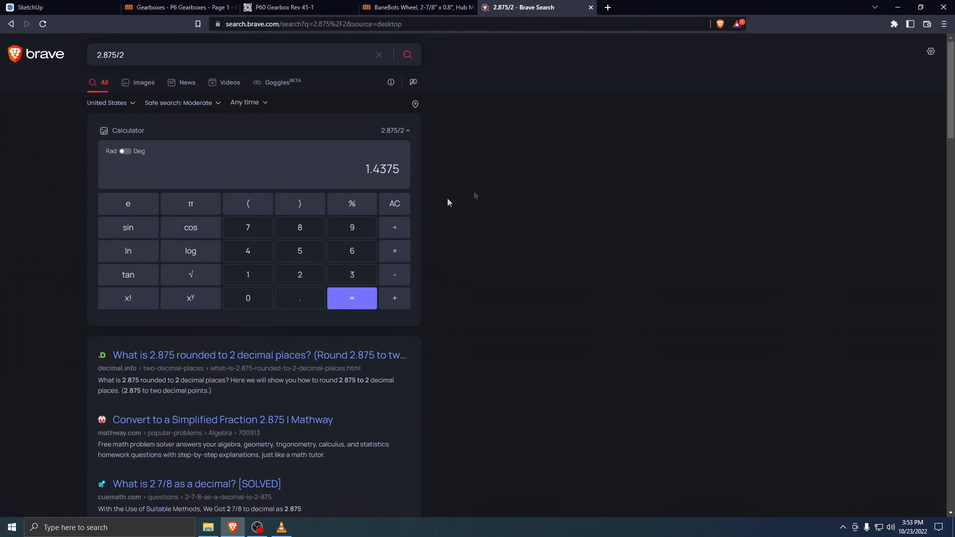
# Switch back to SketchUp and draw the wheel's circle with a 1.4375 inch radius on the ground beside the gearbox
pyautogui.click(314, 7)
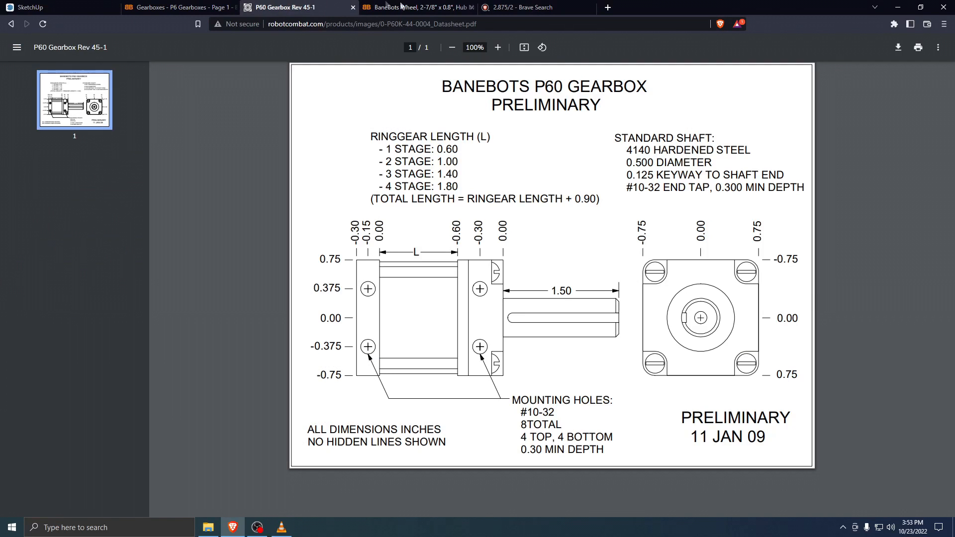
pyautogui.click(179, 6)
pyautogui.click(30, 7)
pyautogui.click(456, 404)
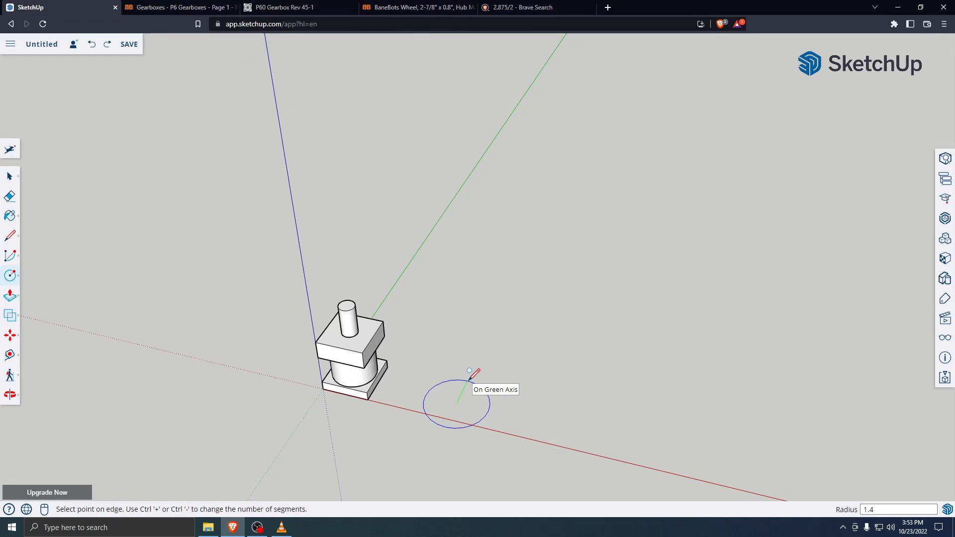
pyautogui.press('Return')
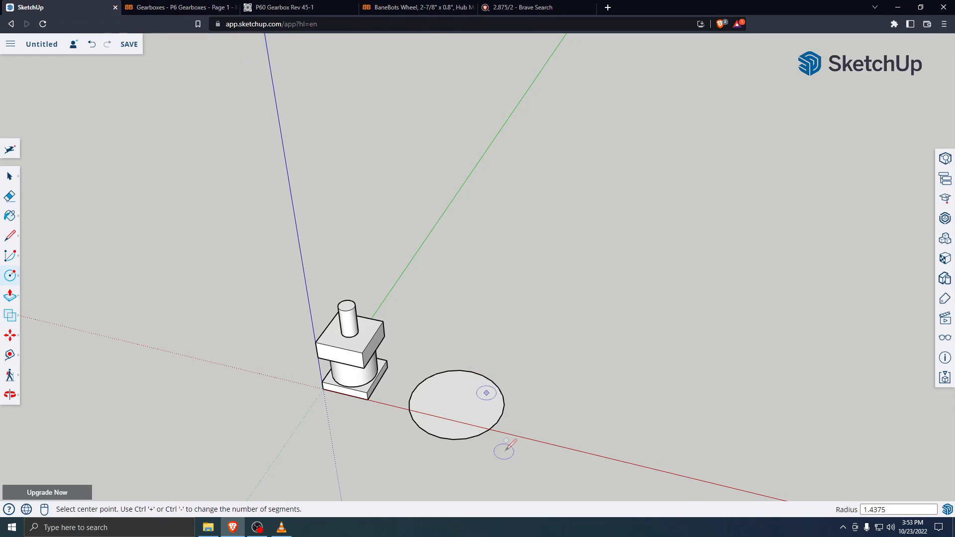
# Extrude the wheel's circle 0.8 inch upward with Push/Pull
pyautogui.press('p')
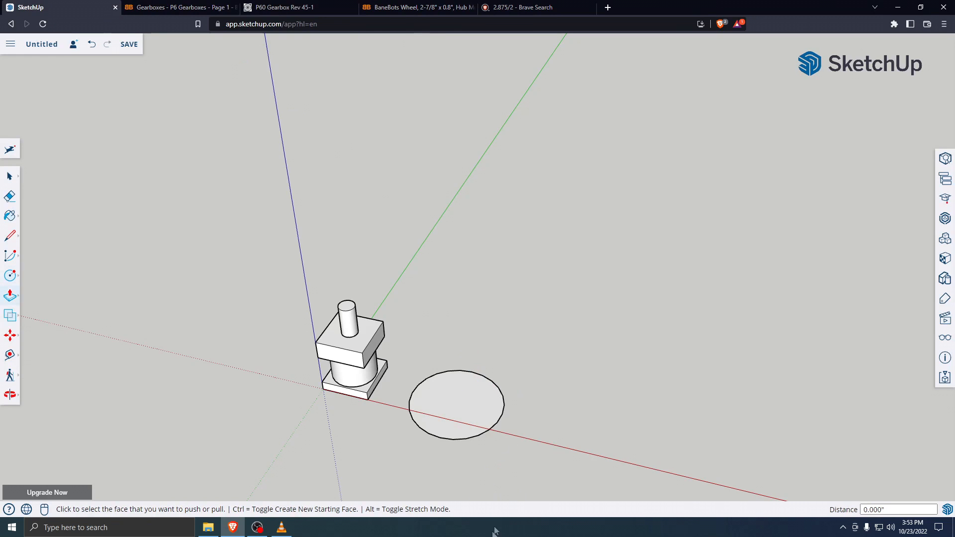
pyautogui.click(479, 417)
pyautogui.write('0.8')
pyautogui.press('Return')
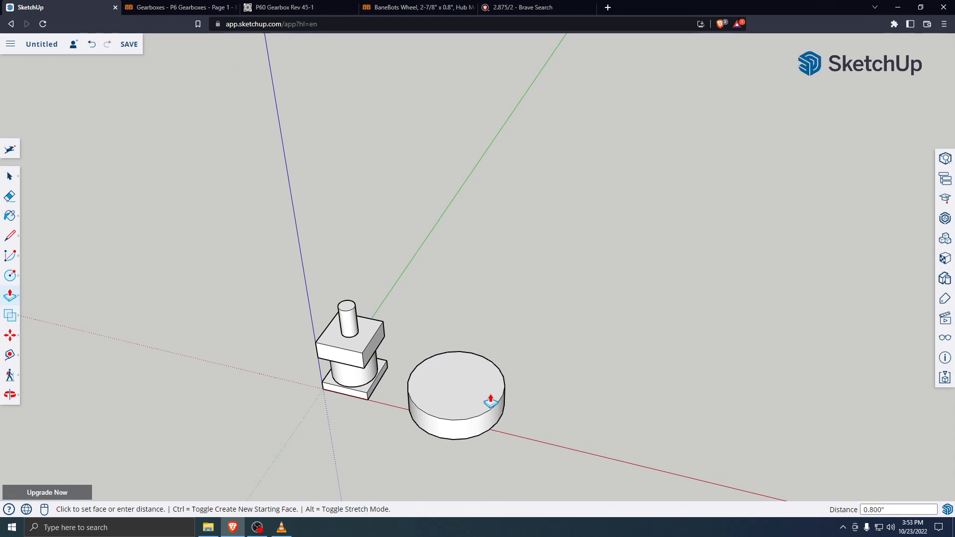
# Draw a circle with a 0.25 inch radius at the centre of the wheel's top face
pyautogui.click(11, 174)
pyautogui.click(39, 171)
pyautogui.moveTo(550, 371); pyautogui.dragTo(466, 364, button='middle')
pyautogui.click(10, 275)
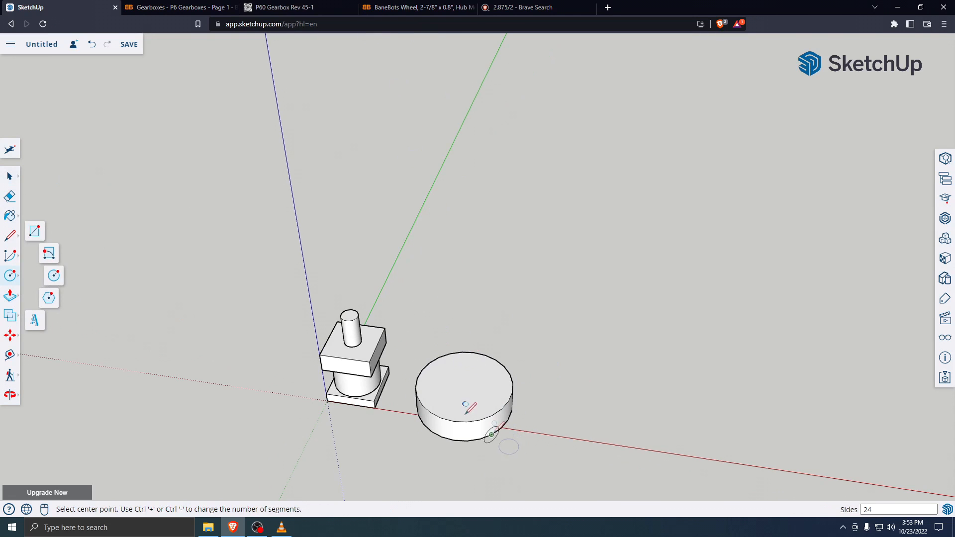
pyautogui.scroll(2, 495, 438)
pyautogui.click(471, 380)
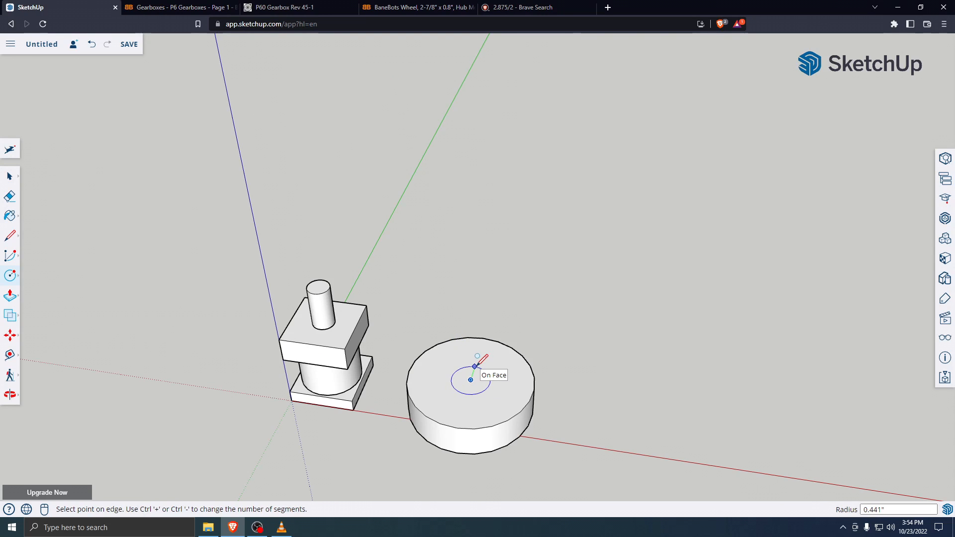
pyautogui.write('.25')
pyautogui.press('Return')
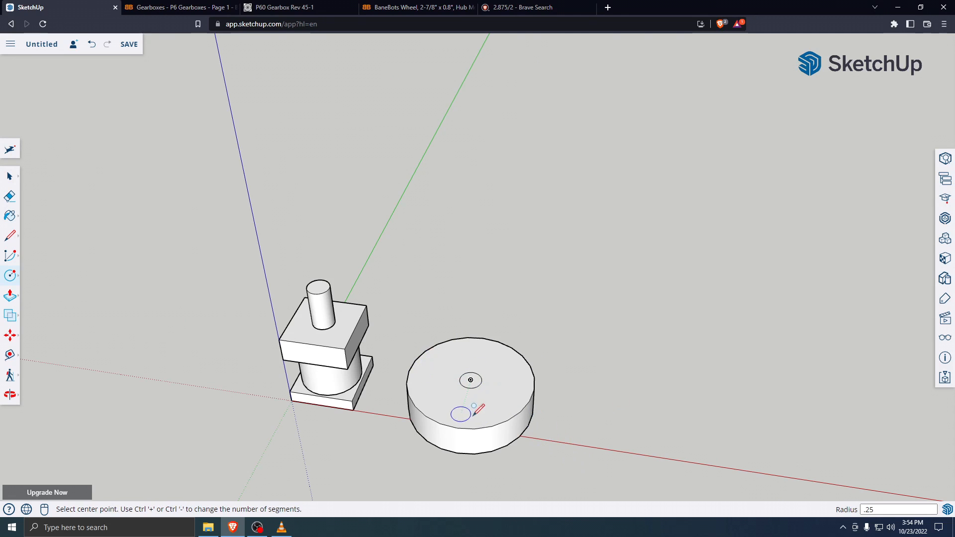
# Push the small centre circle through the wheel's full thickness to cut the shaft hole
pyautogui.press('p')
pyautogui.click(475, 382)
pyautogui.moveTo(486, 446); pyautogui.dragTo(492, 43, button='middle')
pyautogui.click(504, 346)
pyautogui.moveTo(509, 388); pyautogui.dragTo(467, 522, button='middle')
pyautogui.moveTo(600, 206); pyautogui.dragTo(493, 368, button='middle')
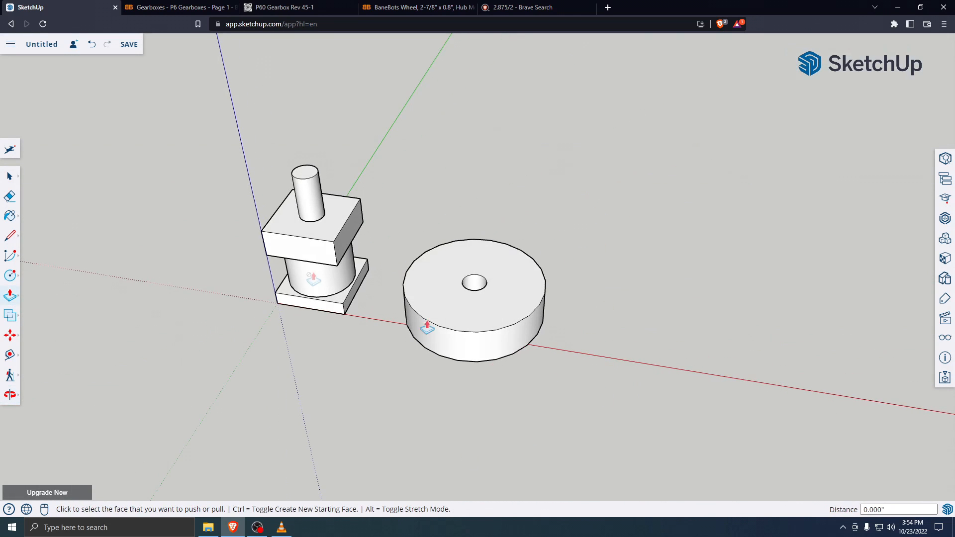
# Make a component named "wheel 3 inch" from the whole wheel
pyautogui.click(9, 176)
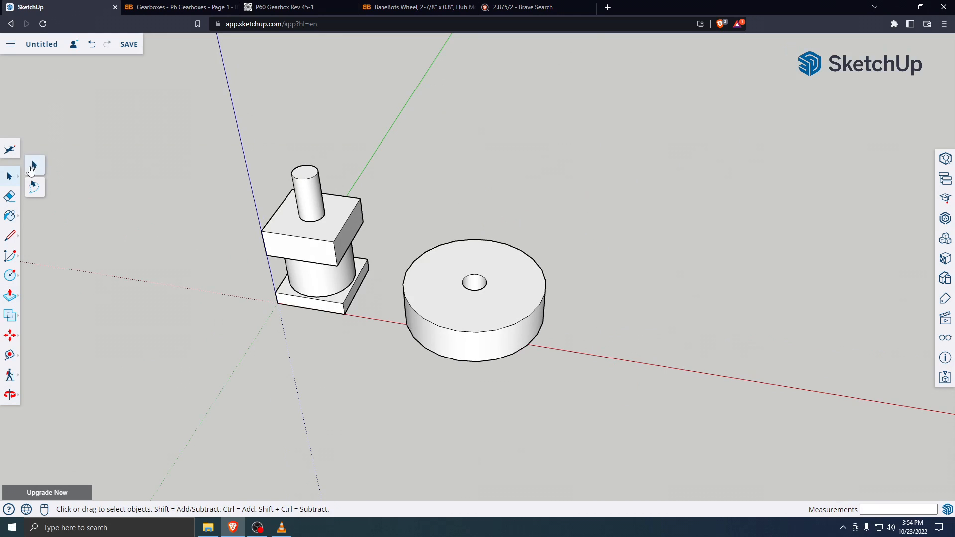
pyautogui.click(31, 169)
pyautogui.moveTo(426, 326); pyautogui.dragTo(392, 197, button='middle')
pyautogui.moveTo(389, 192); pyautogui.dragTo(581, 404)
pyautogui.rightClick(482, 362)
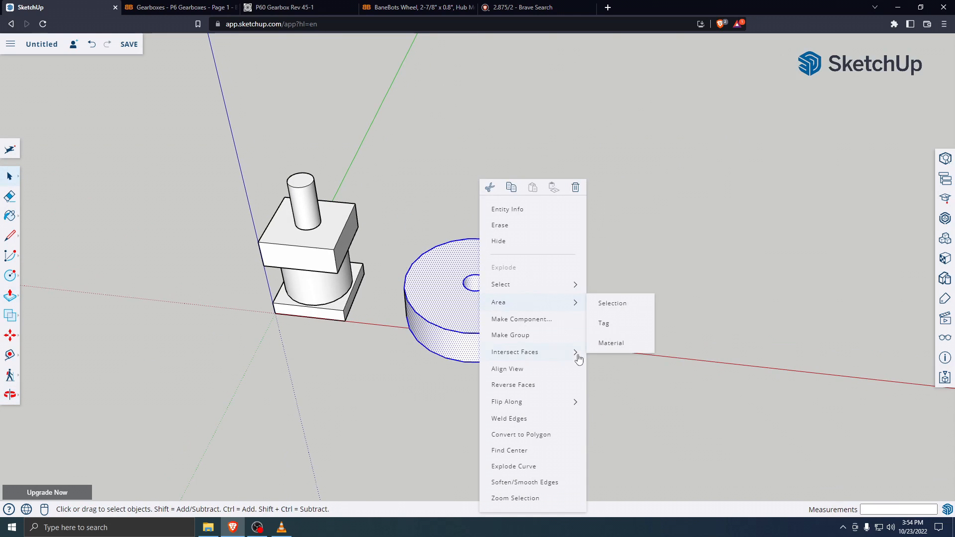
pyautogui.click(531, 320)
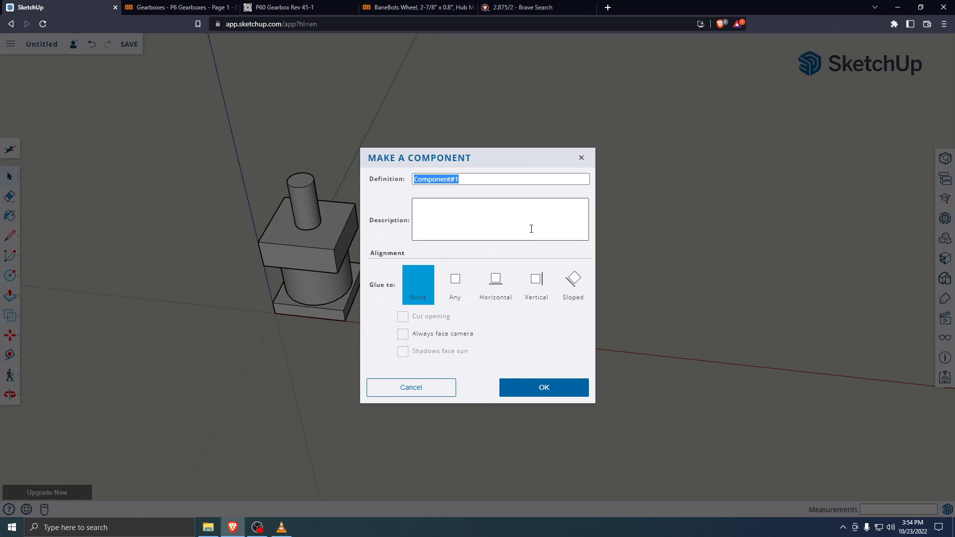
pyautogui.write('wheel 3 inch')
pyautogui.press('Return')
pyautogui.click(547, 94)
pyautogui.scroll(-1, 547, 242)
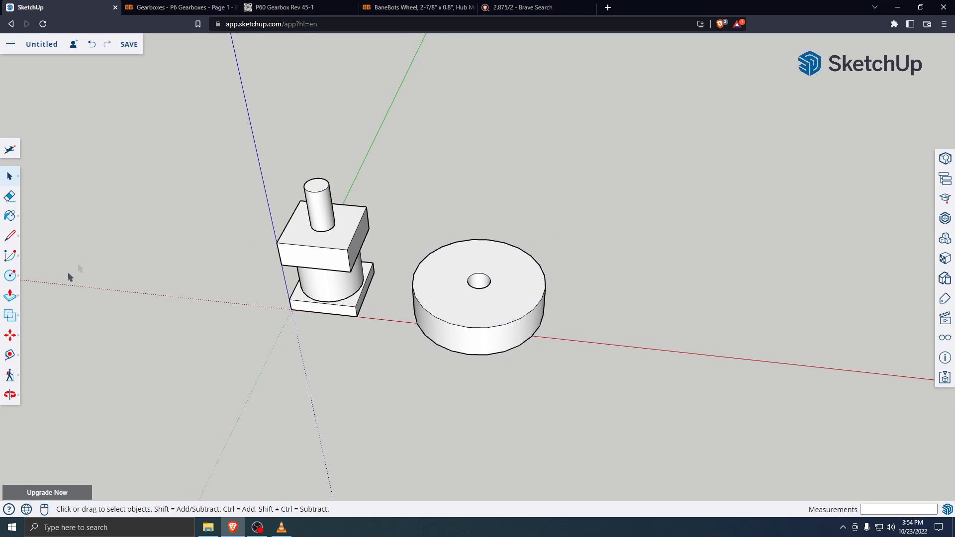
# Select the gearbox and wheel components together and combine them into one group
pyautogui.doubleClick(322, 244)
pyautogui.moveTo(390, 395); pyautogui.dragTo(404, 269, button='middle')
pyautogui.click(472, 313)
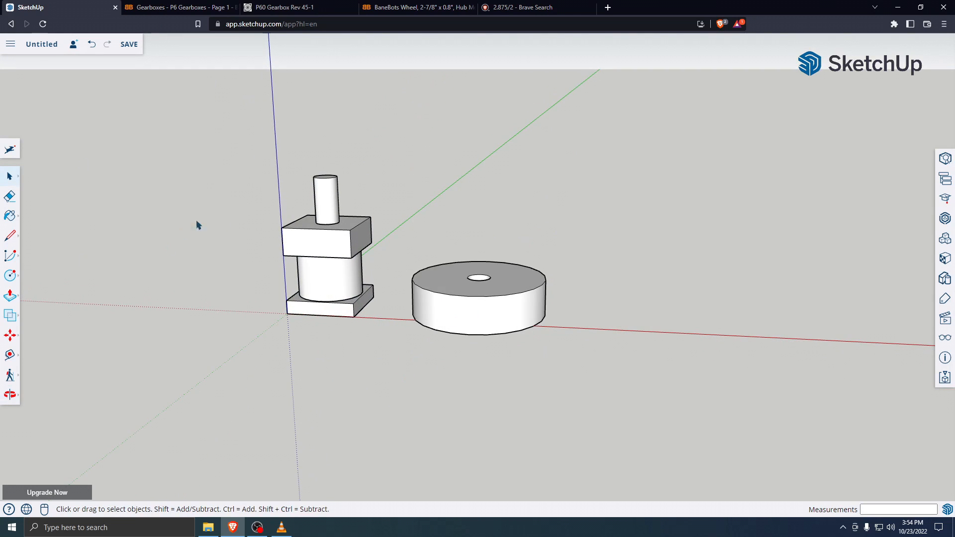
pyautogui.click(500, 325)
pyautogui.click(352, 182)
pyautogui.moveTo(241, 137); pyautogui.dragTo(690, 456)
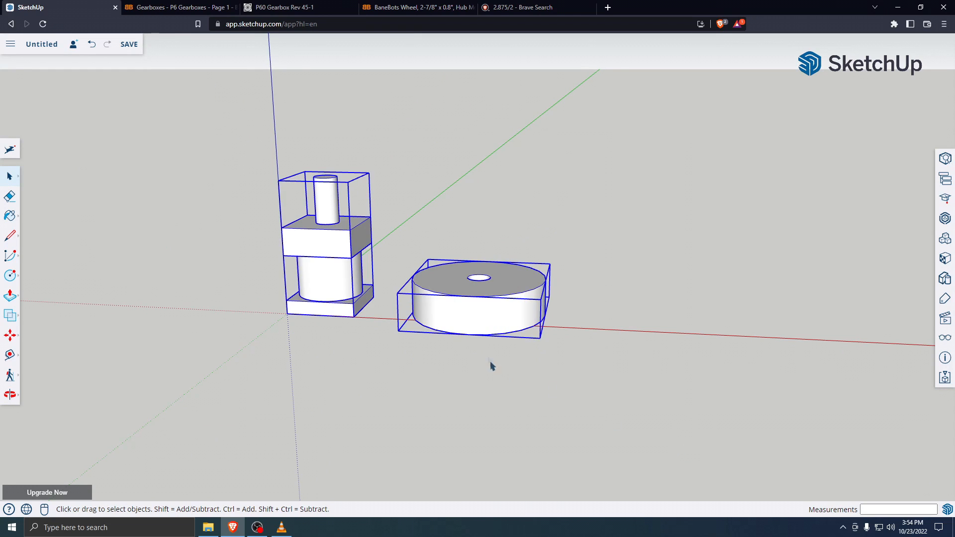
pyautogui.rightClick(488, 312)
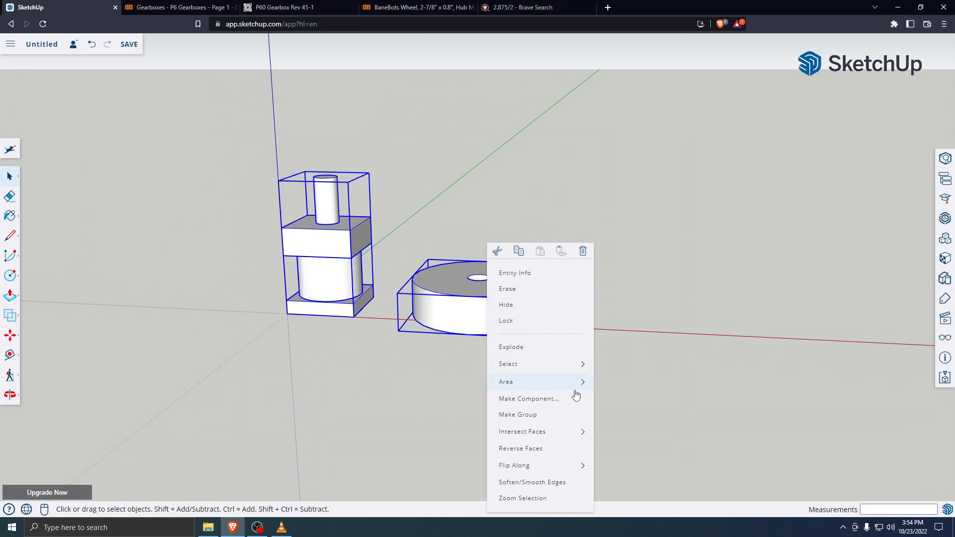
pyautogui.click(565, 416)
pyautogui.click(470, 372)
# Inside the group, move the wheel by the centre of its hole onto the tip of the gearbox's output shaft
pyautogui.doubleClick(460, 313)
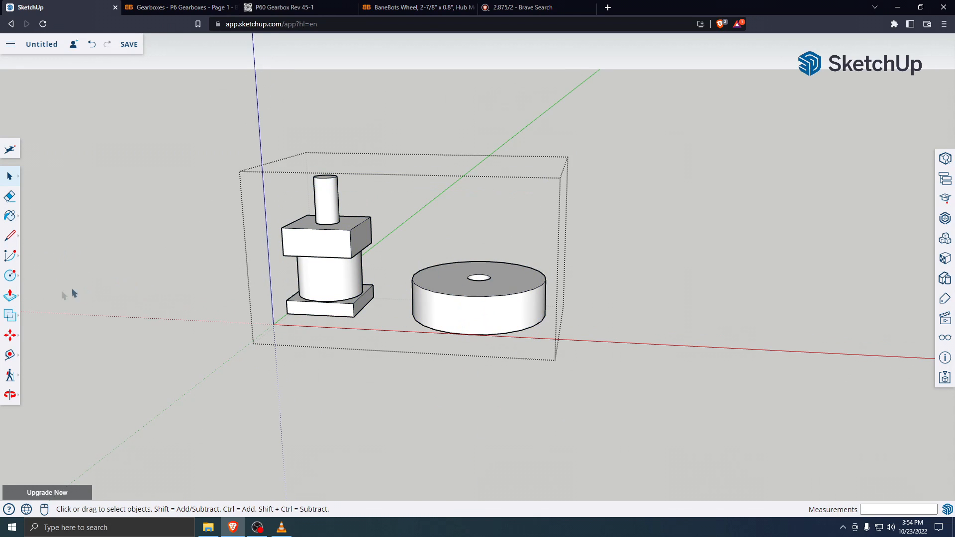
pyautogui.click(14, 337)
pyautogui.scroll(3, 479, 295)
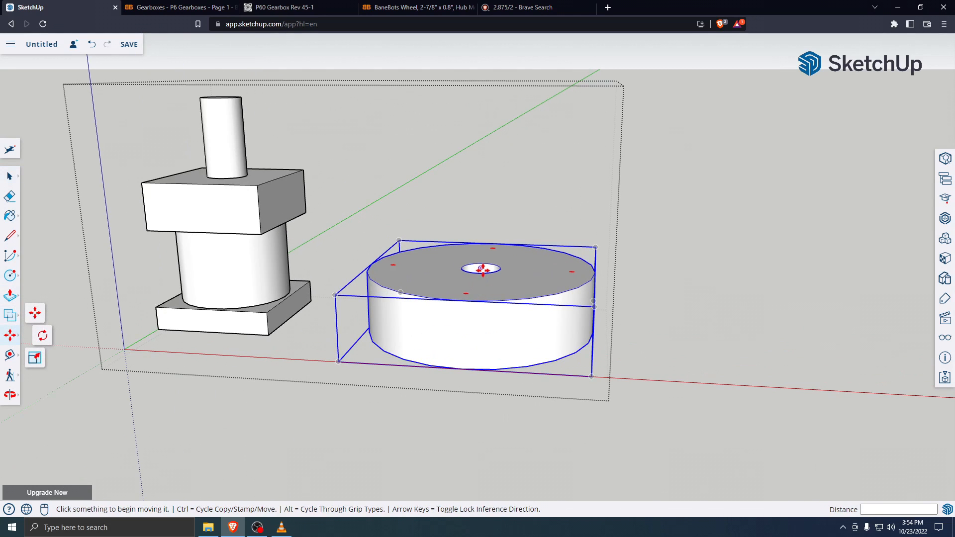
pyautogui.click(481, 269)
pyautogui.moveTo(416, 188); pyautogui.dragTo(187, 122, button='middle')
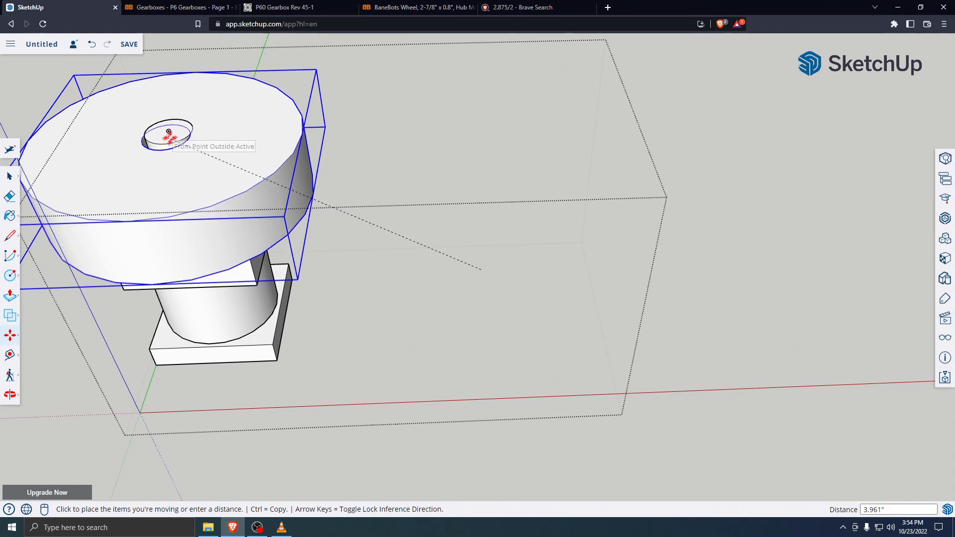
pyautogui.click(172, 133)
pyautogui.moveTo(371, 315); pyautogui.dragTo(354, 211, button='middle')
pyautogui.scroll(5, 330, 230)
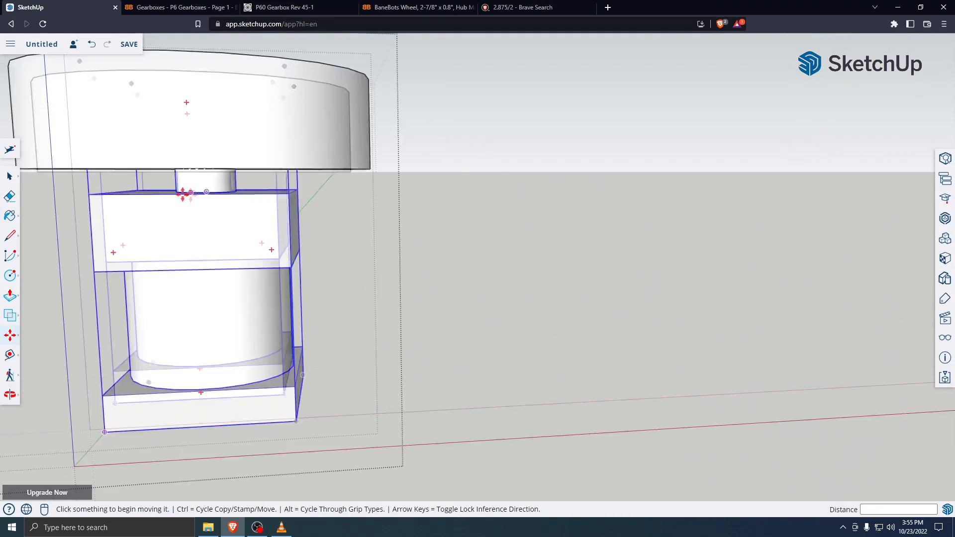
pyautogui.scroll(-10, 277, 161)
pyautogui.moveTo(277, 183); pyautogui.dragTo(202, 253, button='middle')
# Make a component named "gearbox with wheel" from the group
pyautogui.click(10, 176)
pyautogui.scroll(3, 345, 295)
pyautogui.moveTo(345, 295); pyautogui.dragTo(445, 327, button='middle')
pyautogui.moveTo(207, 124); pyautogui.dragTo(425, 382)
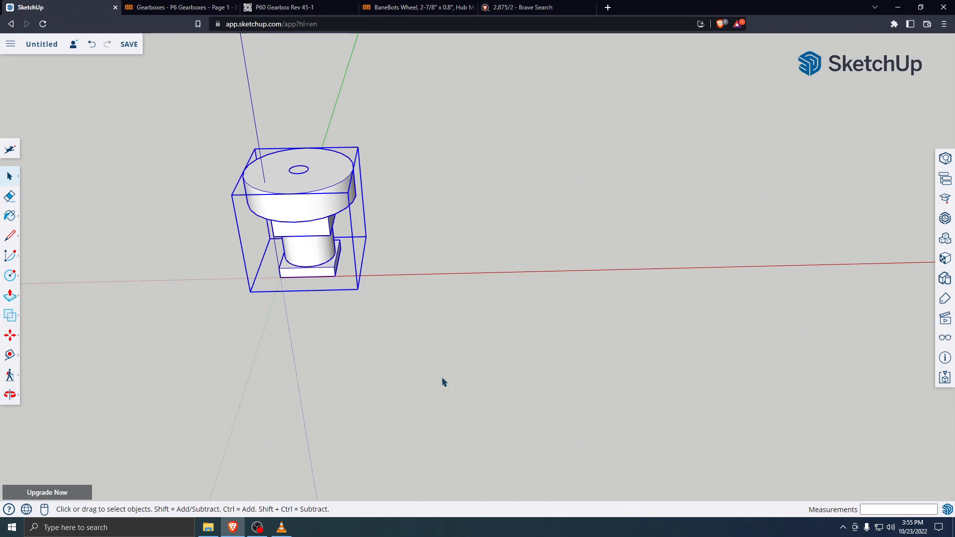
pyautogui.rightClick(303, 230)
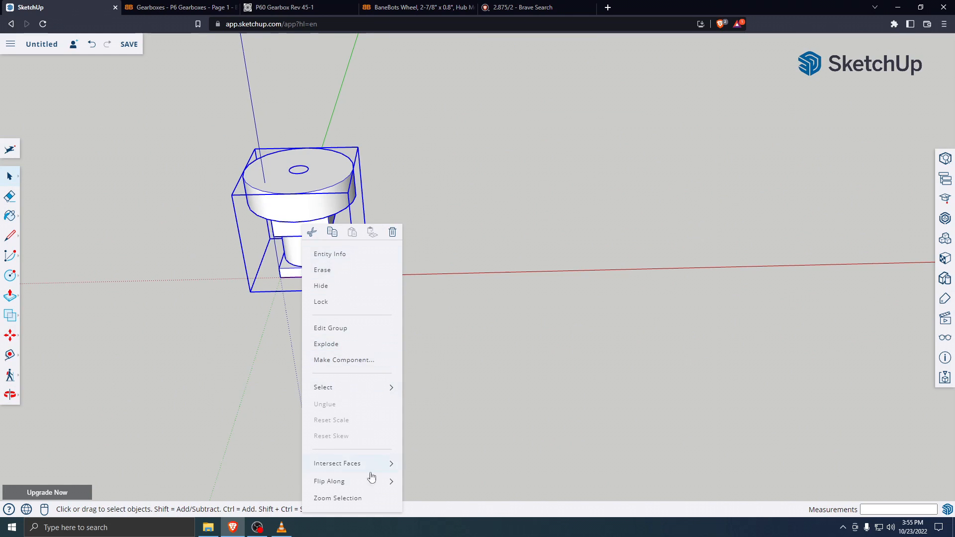
pyautogui.moveTo(371, 387)
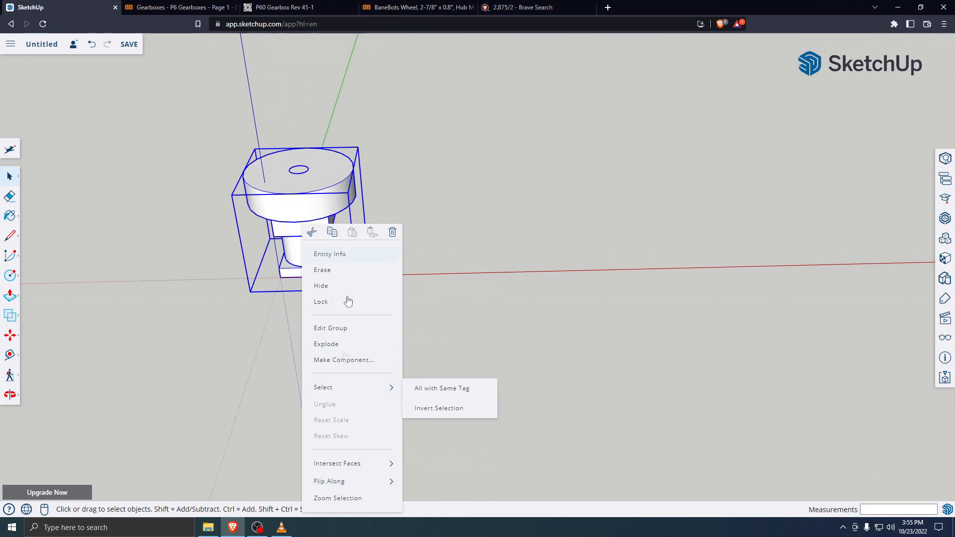
pyautogui.click(370, 362)
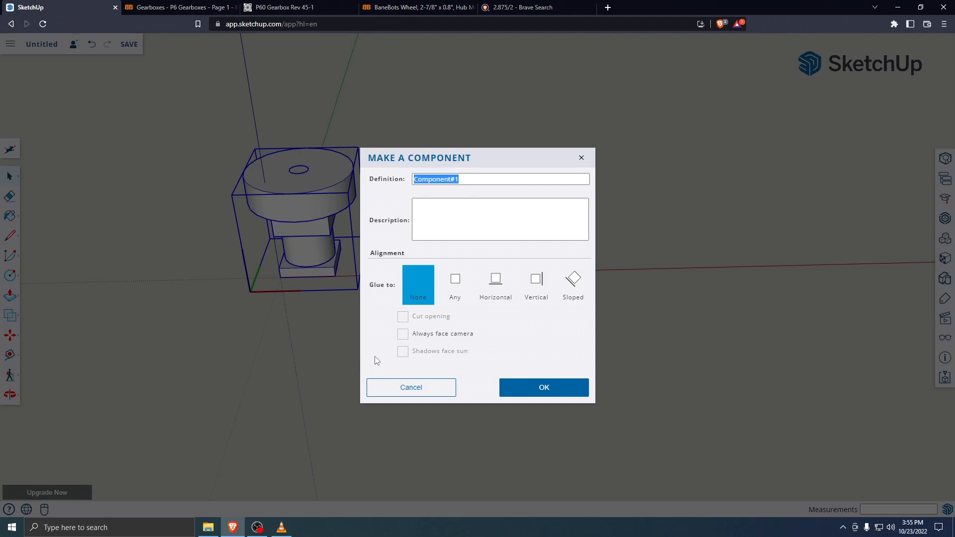
pyautogui.write('gearbox with wheel')
pyautogui.press('Return')
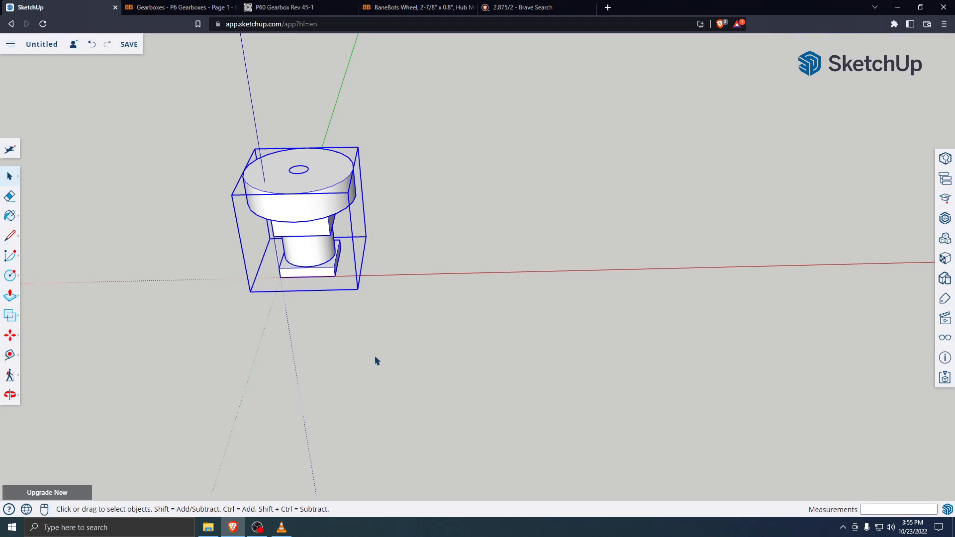
# Open the gearbox inside the assembly for editing and select the underside face of its base plate
pyautogui.click(362, 361)
pyautogui.moveTo(433, 329); pyautogui.dragTo(312, 74, button='middle')
pyautogui.scroll(5, 363, 318)
pyautogui.moveTo(377, 293); pyautogui.dragTo(360, 2, button='middle')
pyautogui.click(351, 324)
pyautogui.moveTo(348, 324); pyautogui.dragTo(323, 262, button='middle')
pyautogui.scroll(1, 323, 262)
pyautogui.click(333, 262)
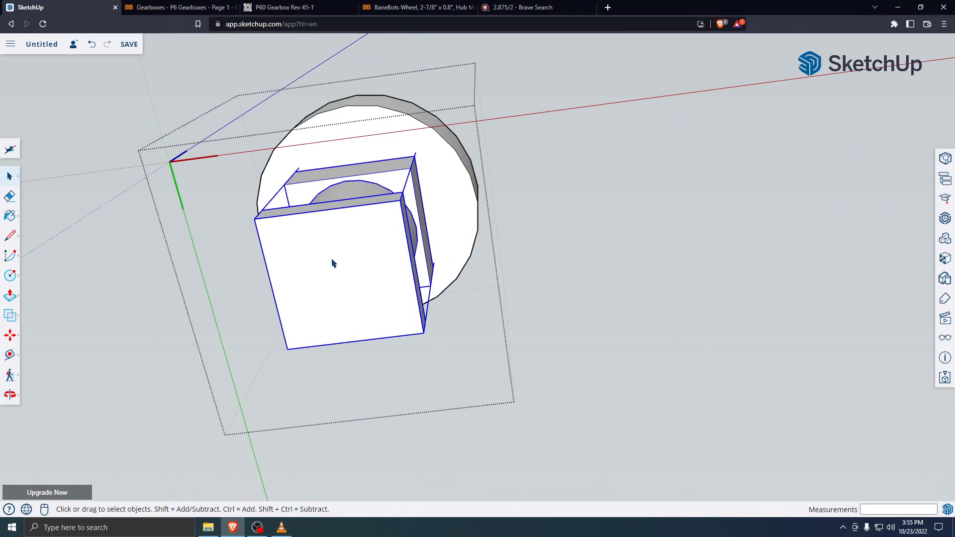
pyautogui.doubleClick(331, 259)
pyautogui.click(294, 263)
pyautogui.doubleClick(296, 263)
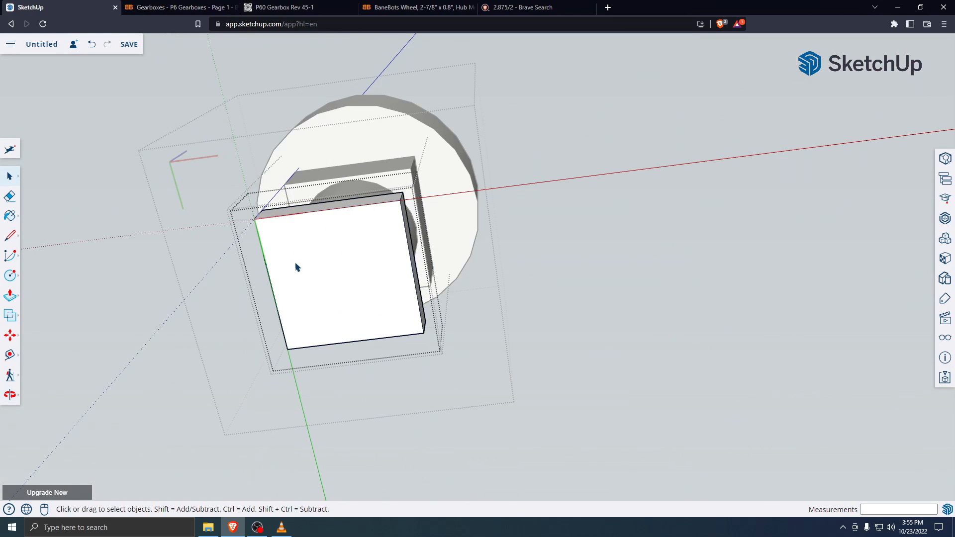
pyautogui.click(328, 271)
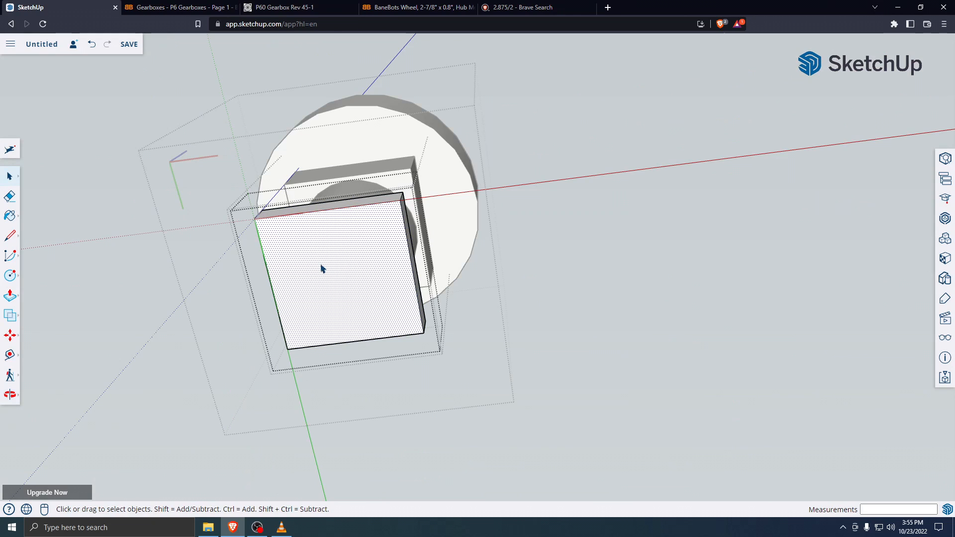
# Draw a circle of about 0.25 inch radius at the centre of the base plate's underside and leave component editing
pyautogui.click(13, 281)
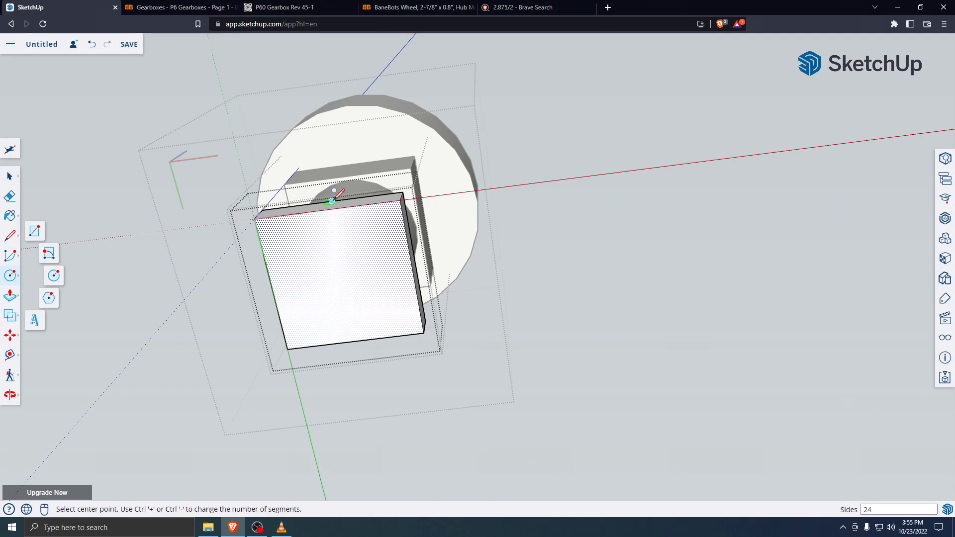
pyautogui.click(335, 278)
pyautogui.click(361, 265)
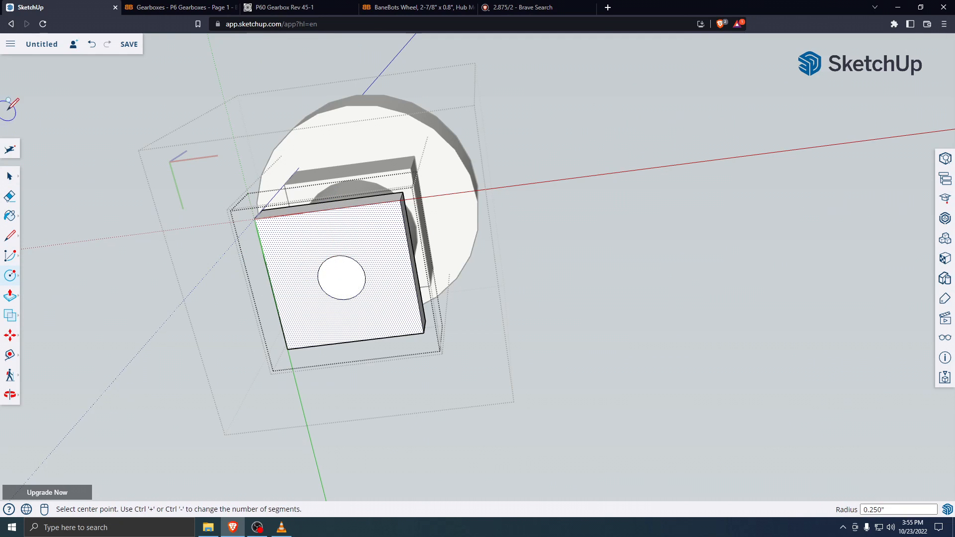
pyautogui.click(9, 175)
pyautogui.click(631, 271)
pyautogui.click(632, 274)
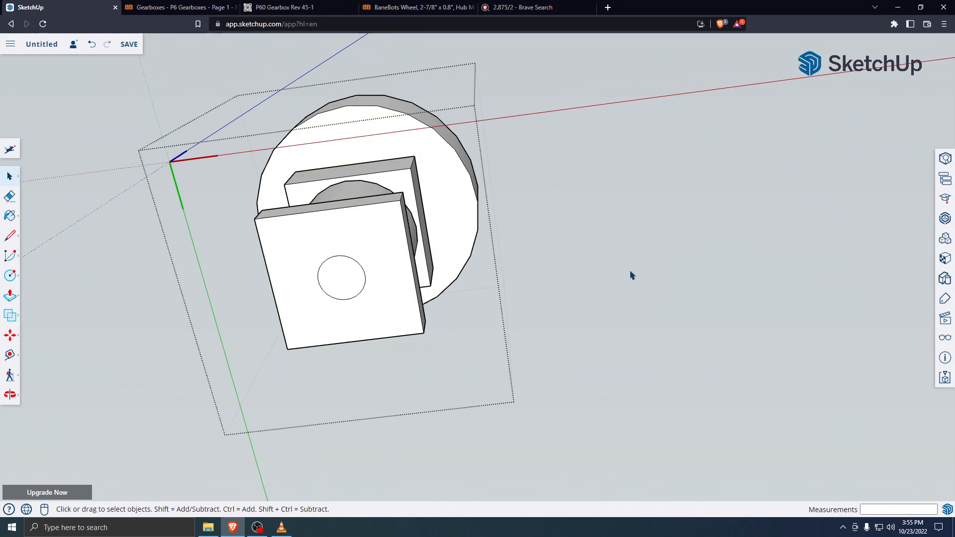
pyautogui.scroll(-1, 513, 179)
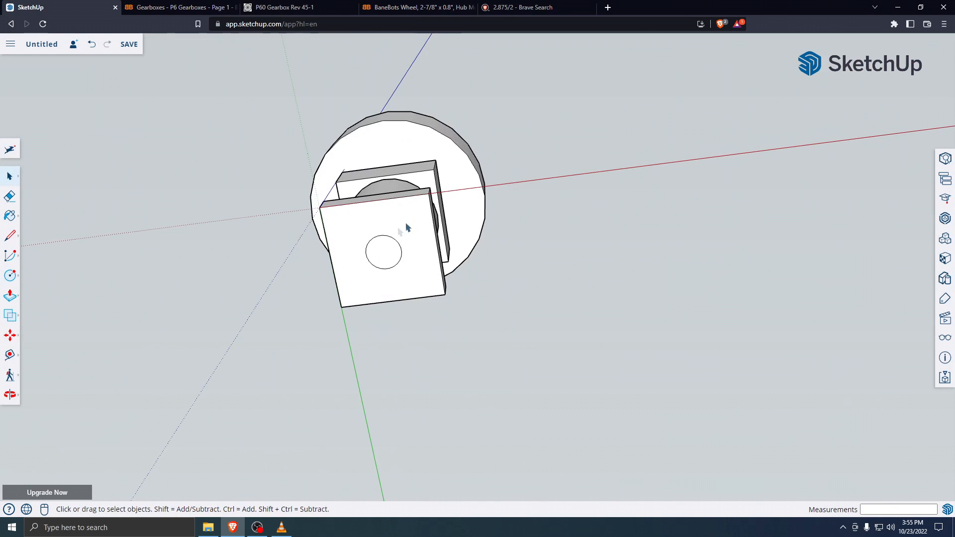
pyautogui.moveTo(577, 157); pyautogui.dragTo(626, 336, button='middle')
pyautogui.moveTo(576, 316); pyautogui.dragTo(515, 402, button='middle')
pyautogui.scroll(4, 515, 402)
pyautogui.moveTo(638, 304); pyautogui.dragTo(598, 381, button='middle')
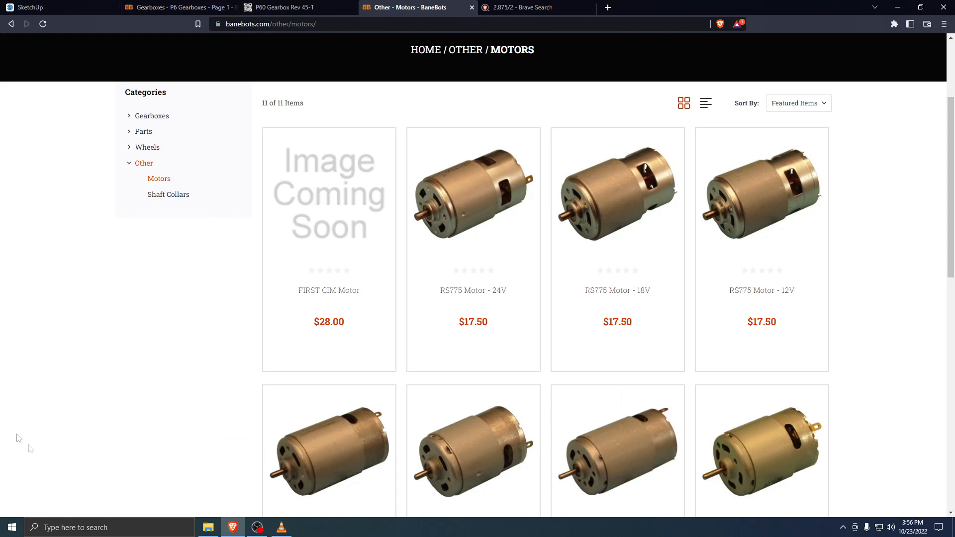
# Browse the motors listing on banebots.com and open the RS540 Motor - 12V product page
pyautogui.moveTo(951, 206); pyautogui.dragTo(951, 324)
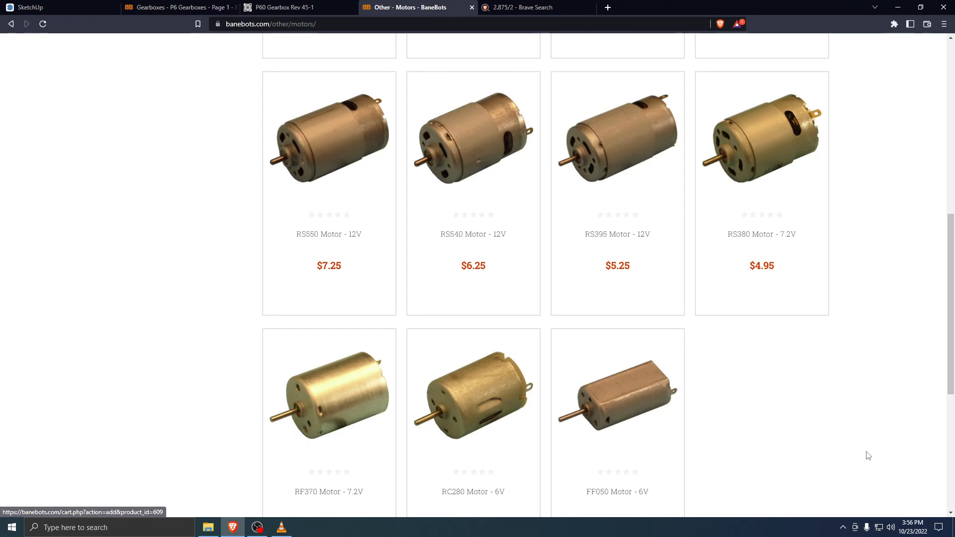
pyautogui.click(463, 151)
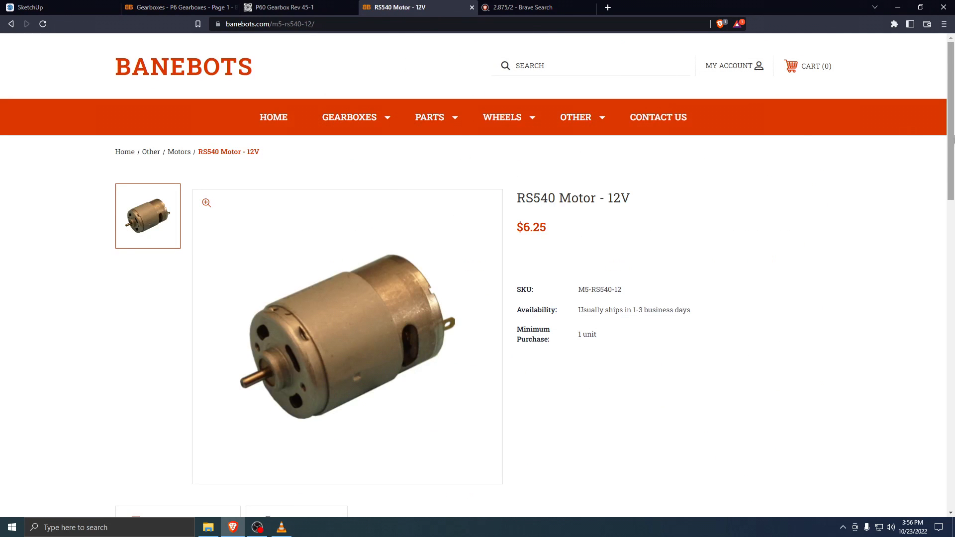
pyautogui.scroll(-2, 939, 177)
pyautogui.scroll(-2, 939, 179)
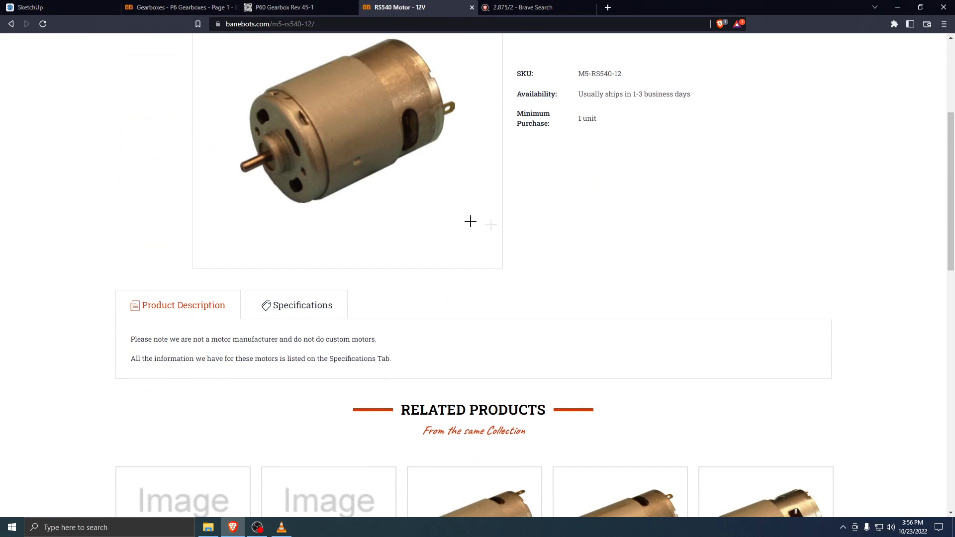
# Open the RS540 motor's specifications and check its length, diameter and shaft dimensions
pyautogui.click(323, 304)
pyautogui.scroll(-3, 80, 312)
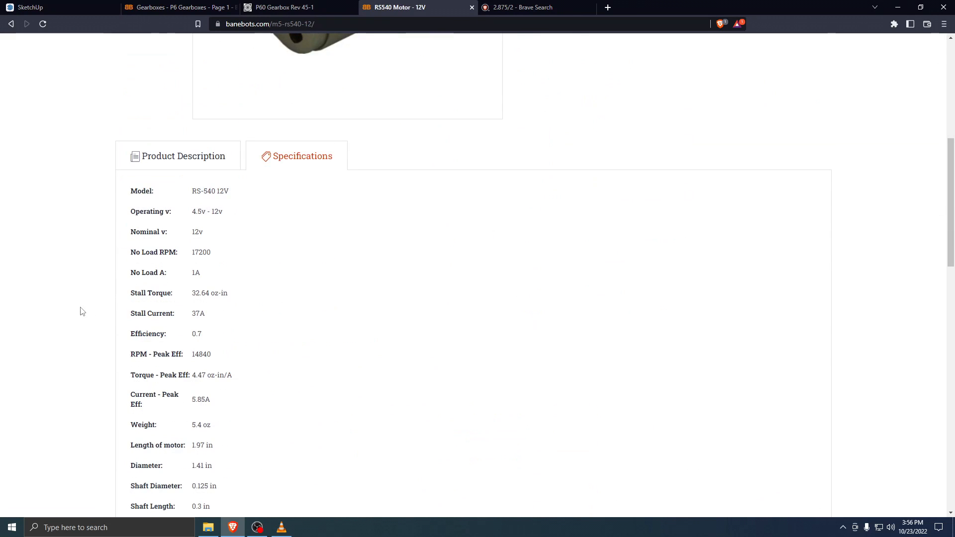
pyautogui.moveTo(951, 157); pyautogui.dragTo(953, 174)
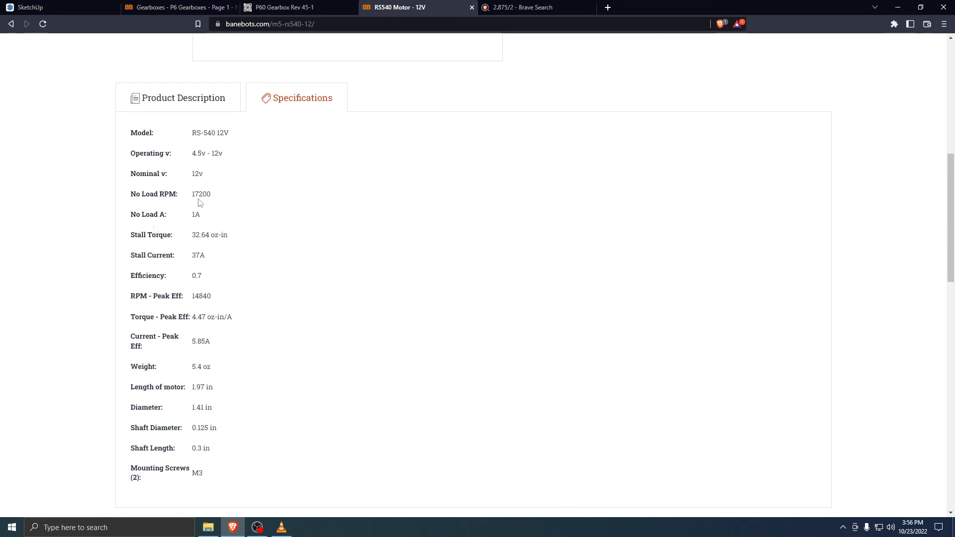
# Recheck the RS540 specifications for the motor's length and diameter, and switch back to the SketchUp model
pyautogui.scroll(-1, 233, 378)
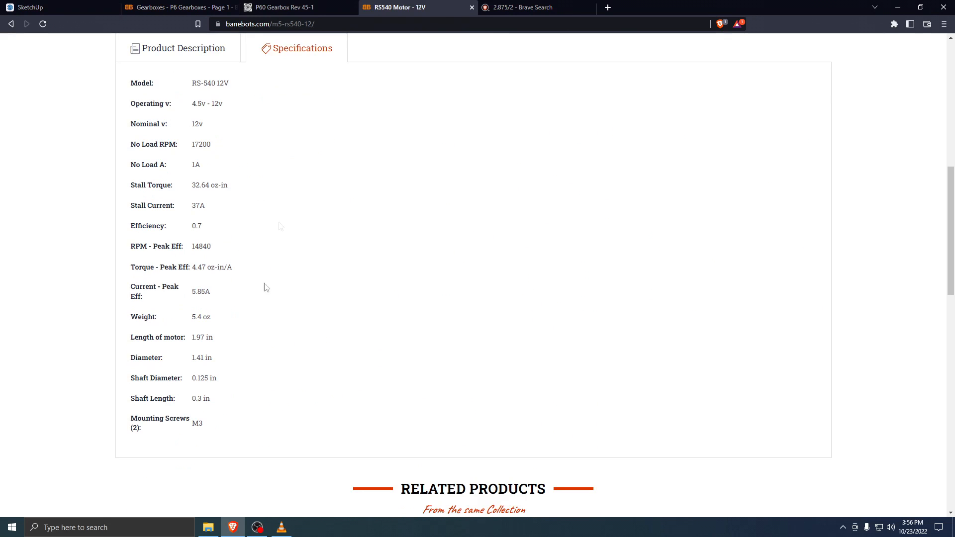
pyautogui.scroll(-6, 283, 386)
pyautogui.scroll(5, 284, 383)
pyautogui.scroll(2, 318, 348)
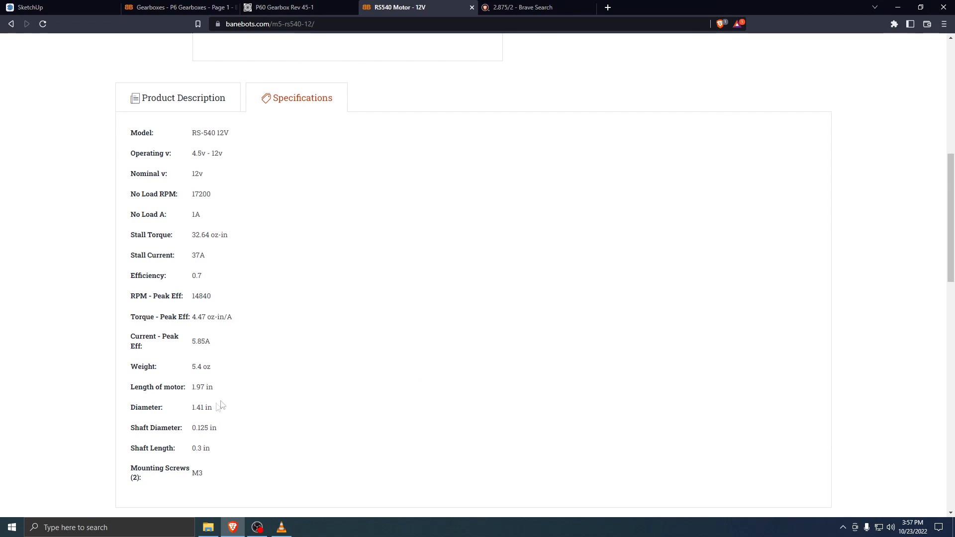
pyautogui.click(179, 7)
pyautogui.click(45, 7)
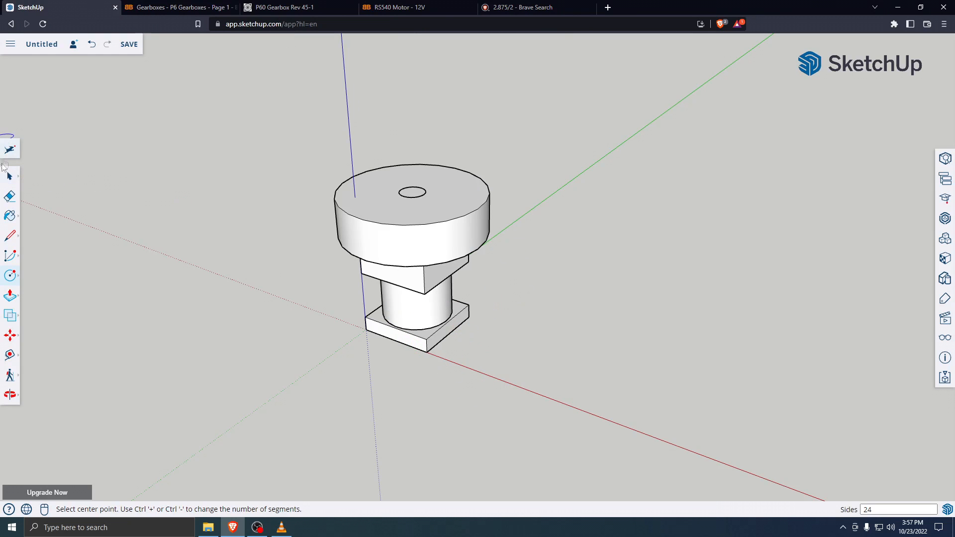
# Draw a circle of 0.705 inch radius on the ground beside the gearbox and extrude it 2 inches upward
pyautogui.click(591, 381)
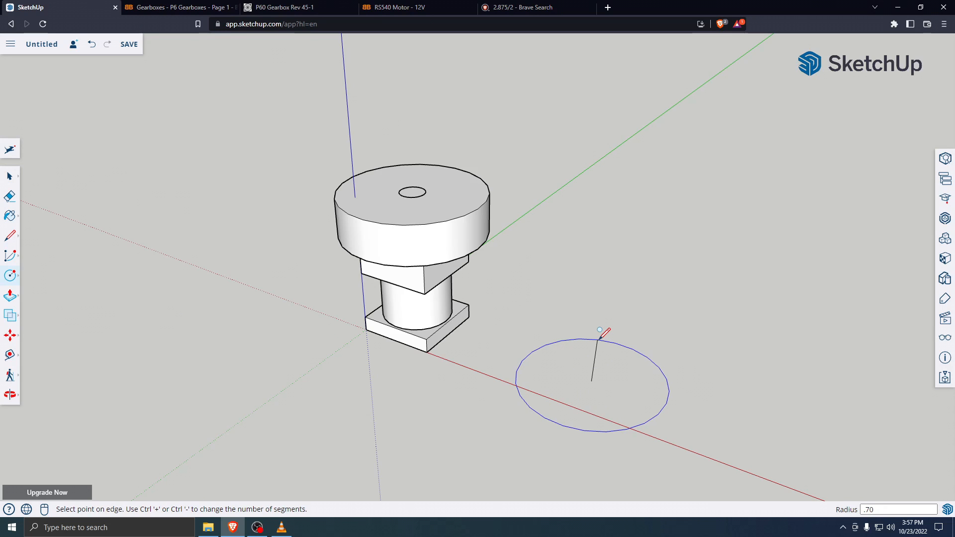
pyautogui.press('Return')
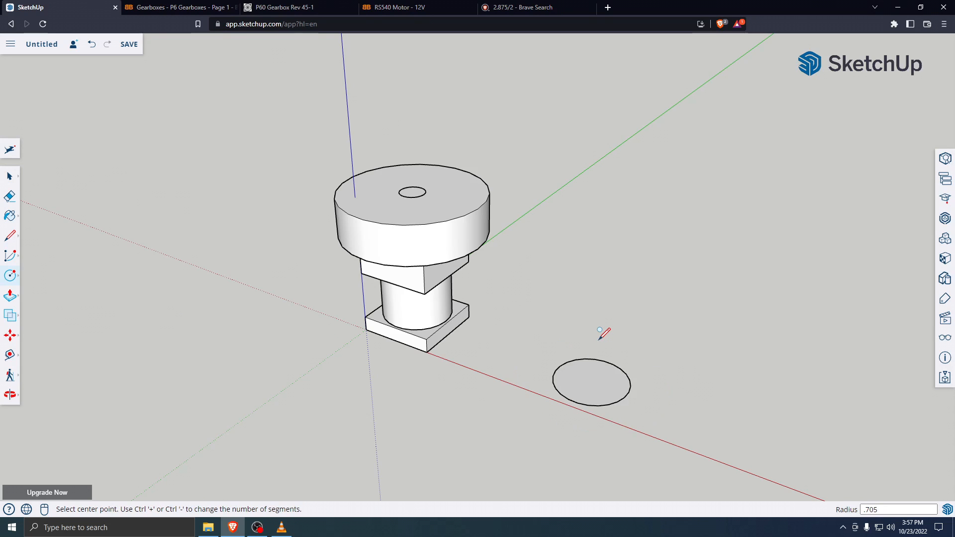
pyautogui.press('p')
pyautogui.click(605, 379)
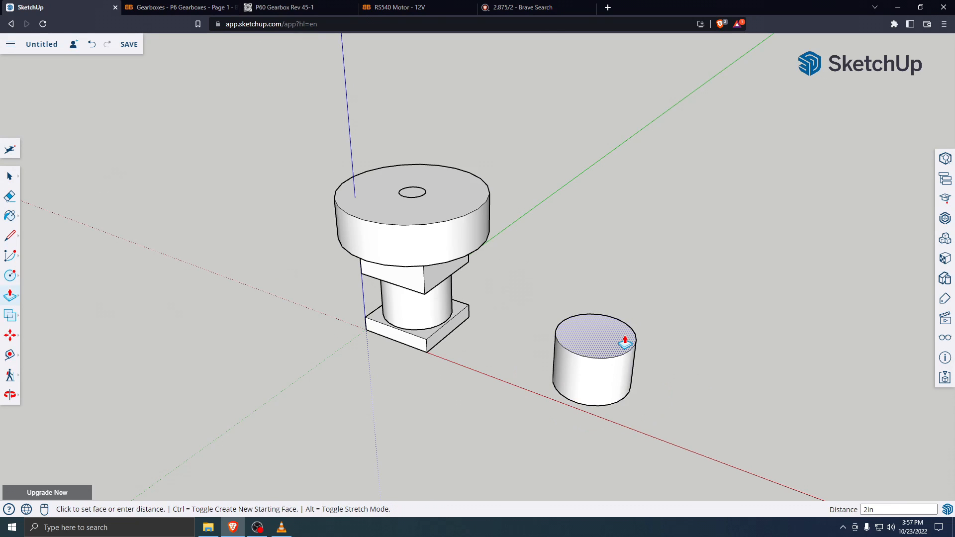
pyautogui.press('Return')
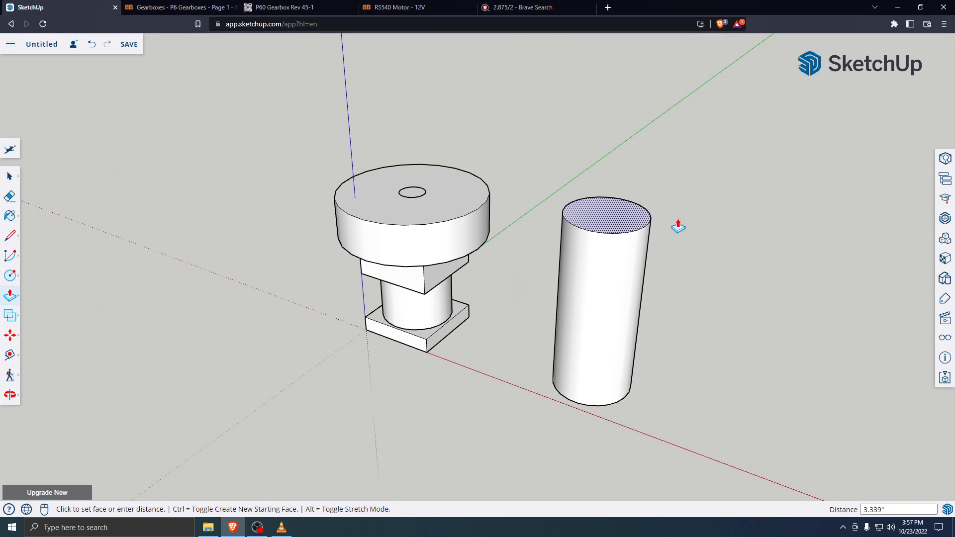
pyautogui.write('2')
pyautogui.press('Return')
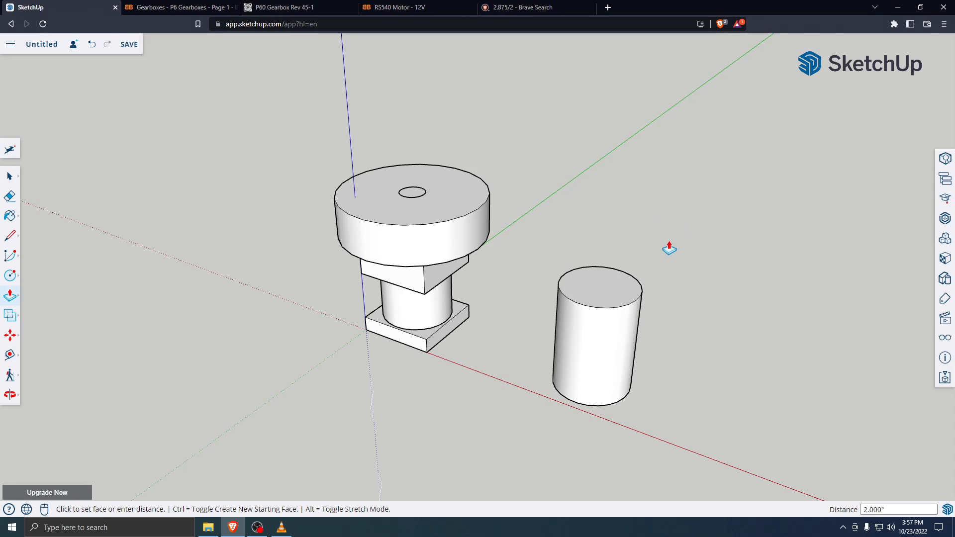
# Group the new motor cylinder and make it a component named "RS540 motor"
pyautogui.click(11, 179)
pyautogui.scroll(-3, 501, 285)
pyautogui.moveTo(537, 303); pyautogui.dragTo(535, 238, button='middle')
pyautogui.moveTo(512, 236); pyautogui.dragTo(626, 372)
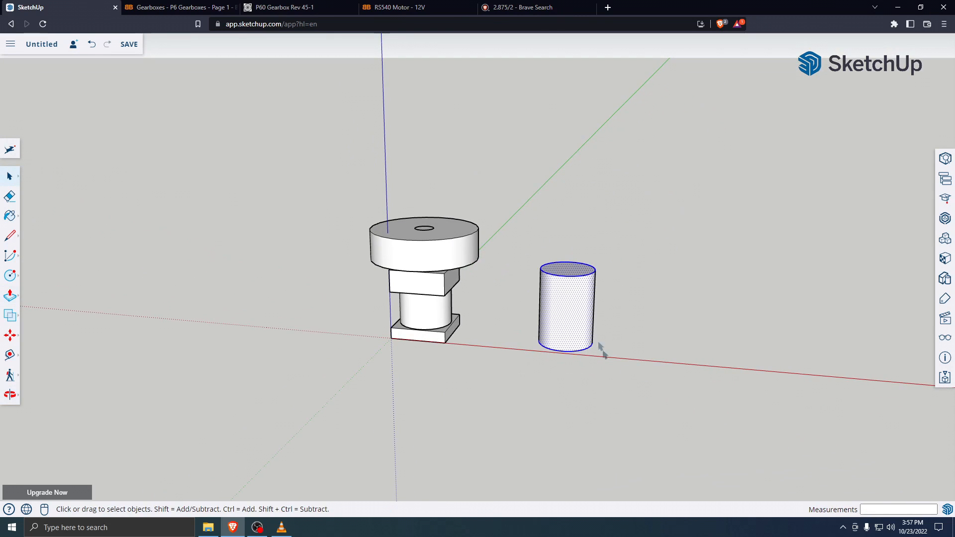
pyautogui.rightClick(549, 297)
pyautogui.moveTo(564, 295)
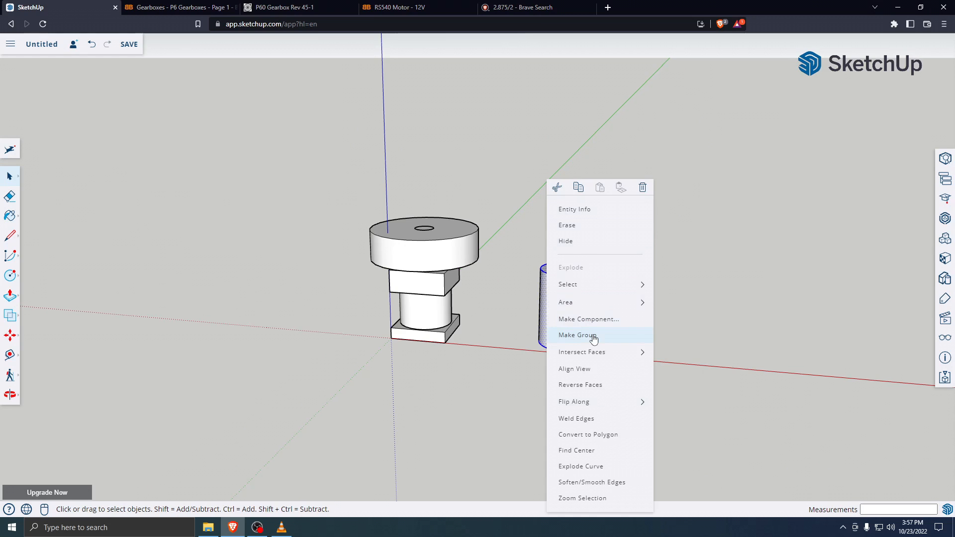
pyautogui.click(594, 336)
pyautogui.rightClick(552, 297)
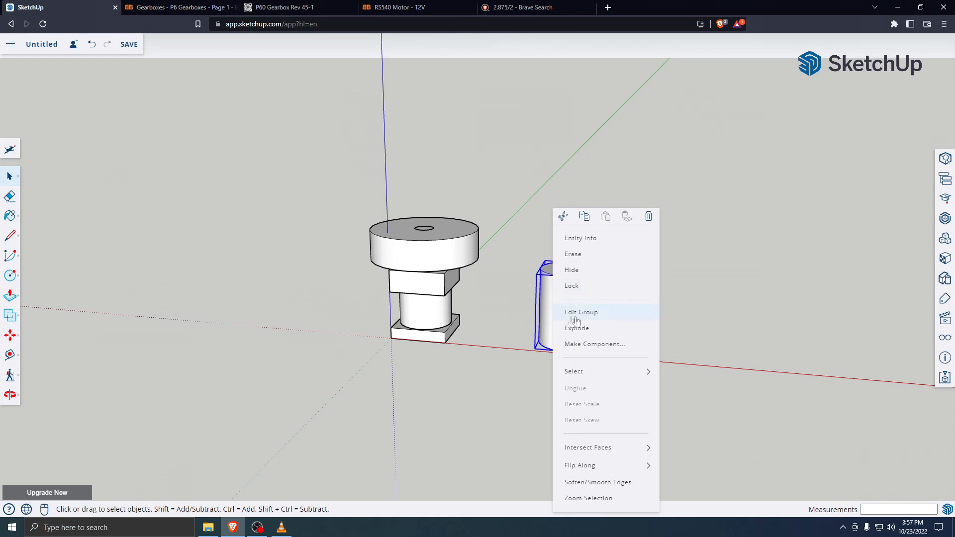
pyautogui.click(596, 343)
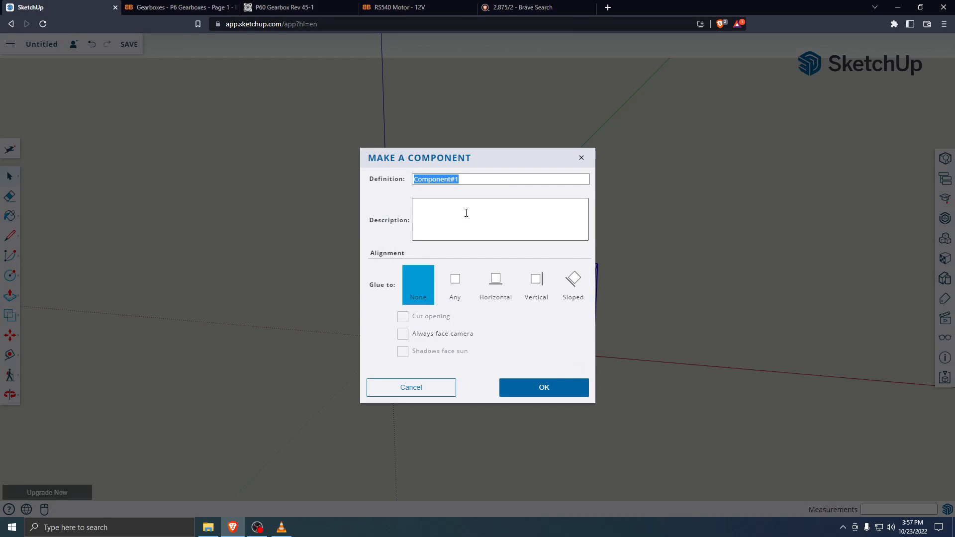
pyautogui.write('RS540 motor')
pyautogui.press('Return')
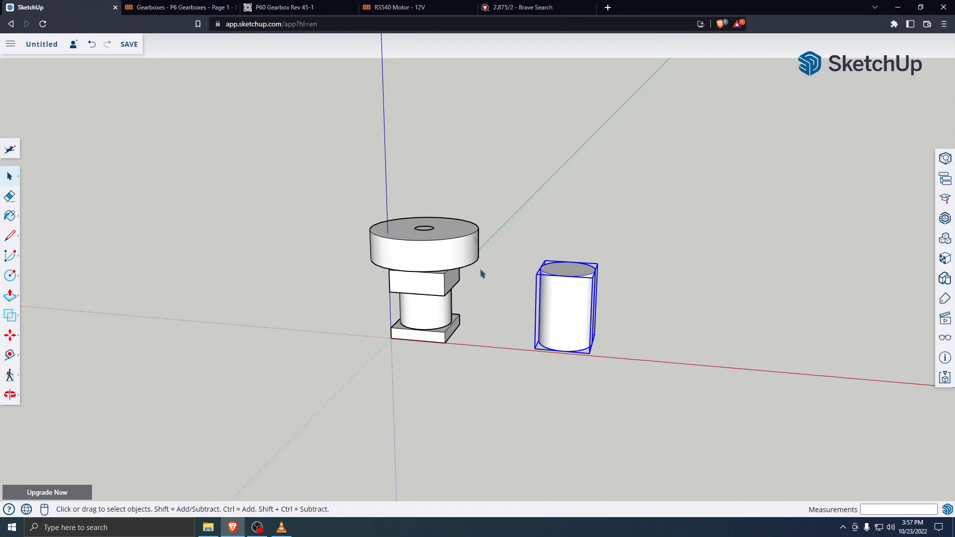
# Group the gearbox-and-wheel assembly together with the motor and open the group for editing
pyautogui.click(528, 436)
pyautogui.rightClick(440, 314)
pyautogui.click(405, 371)
pyautogui.doubleClick(422, 312)
pyautogui.click(533, 313)
pyautogui.click(416, 323)
pyautogui.click(323, 156)
pyautogui.moveTo(323, 157); pyautogui.dragTo(684, 421)
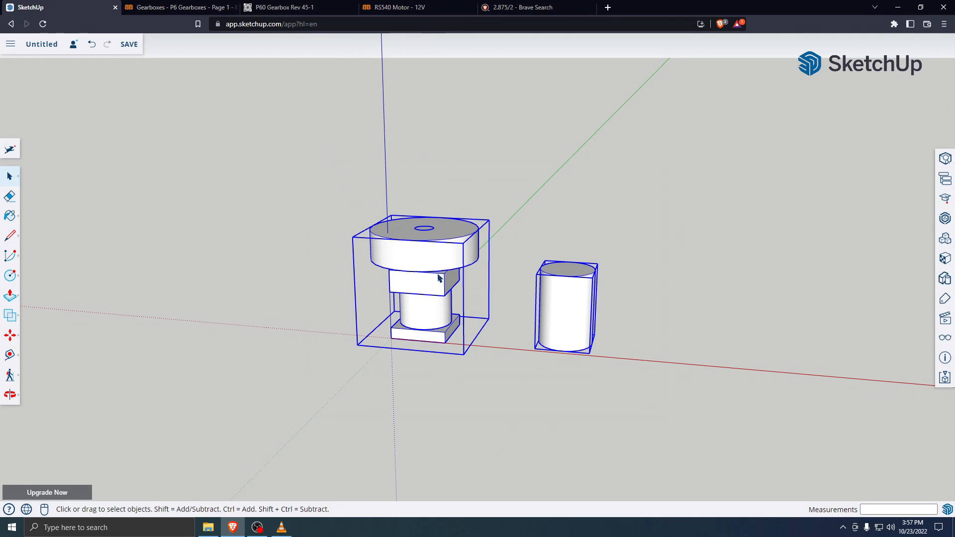
pyautogui.rightClick(439, 241)
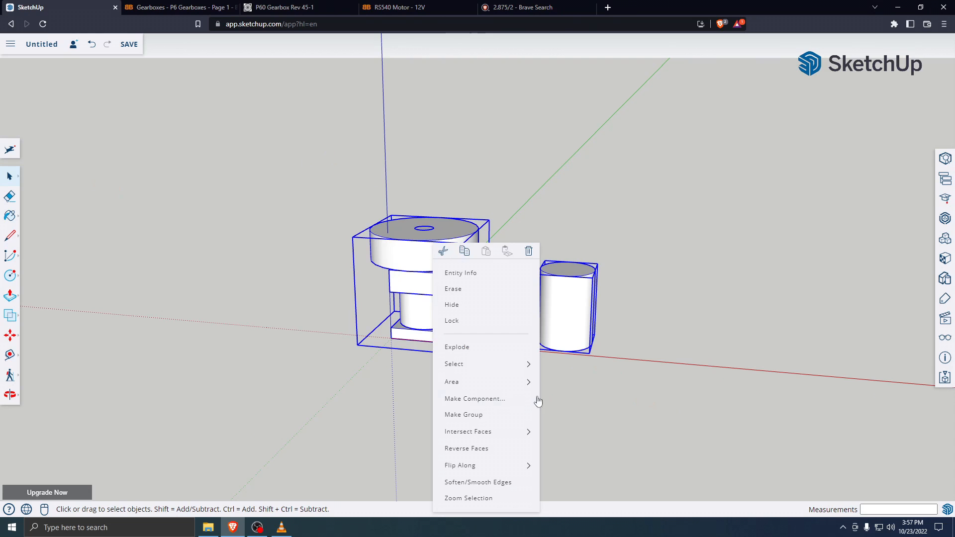
pyautogui.click(495, 416)
pyautogui.doubleClick(563, 331)
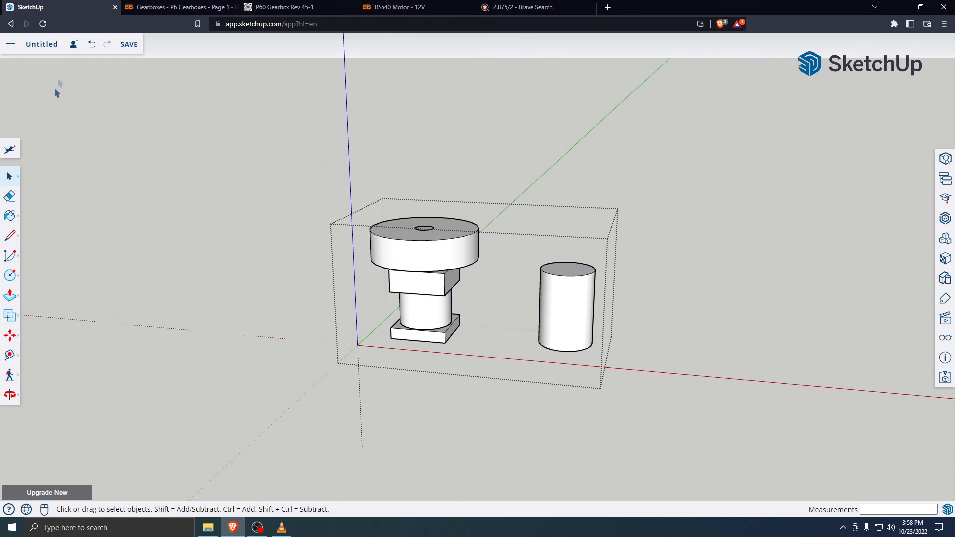
# Move the motor by its top face centre to the circle's centre under the gearbox base plate and leave group editing
pyautogui.click(9, 338)
pyautogui.scroll(2, 388, 305)
pyautogui.moveTo(388, 305); pyautogui.dragTo(640, 245, button='middle')
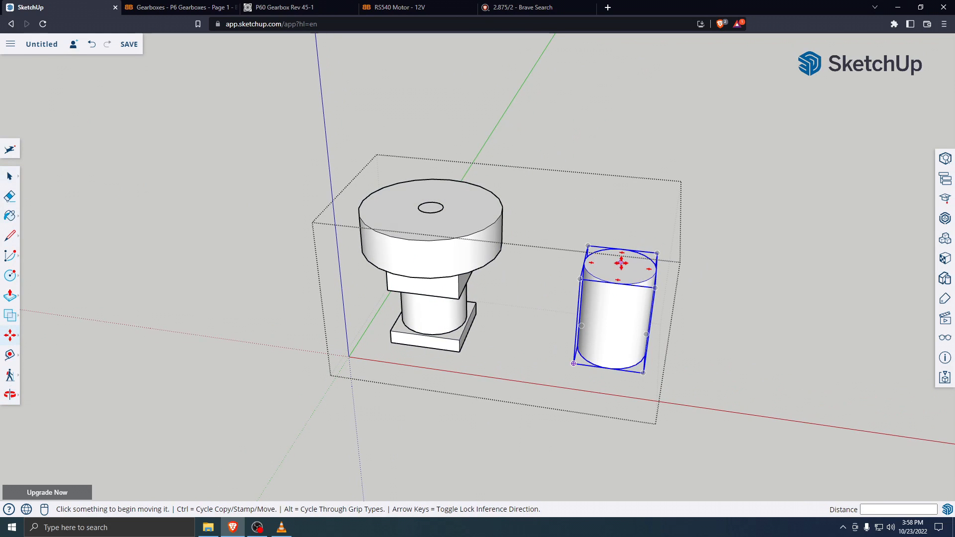
pyautogui.scroll(4, 617, 268)
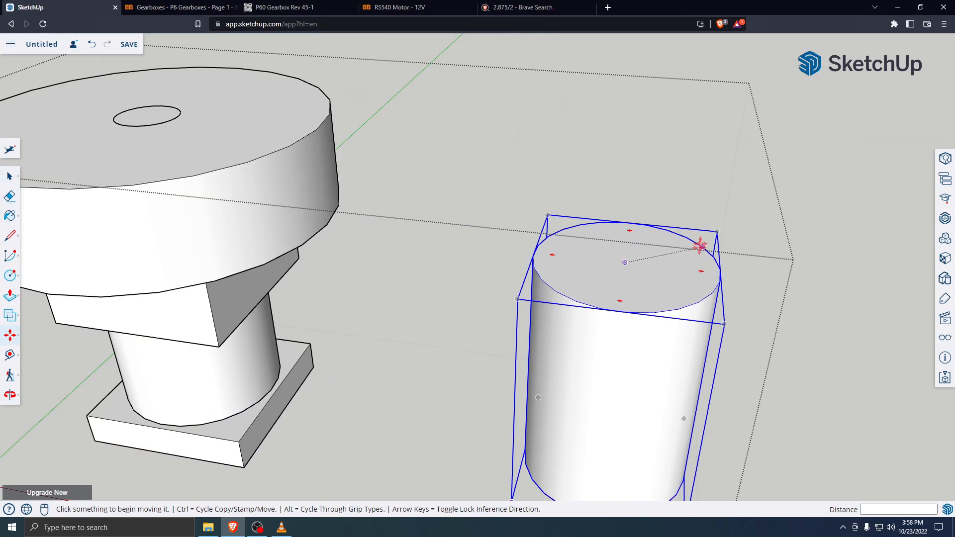
pyautogui.click(625, 265)
pyautogui.scroll(-3, 379, 338)
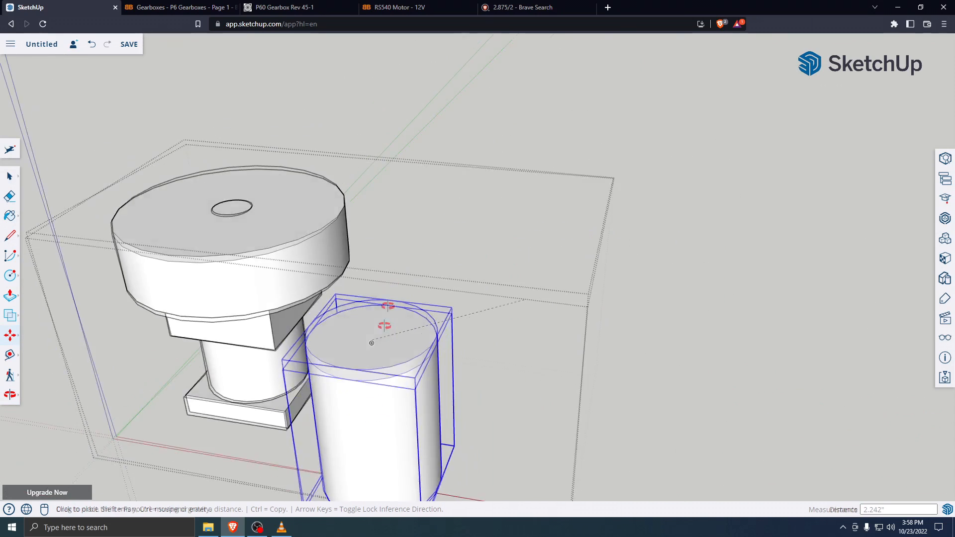
pyautogui.moveTo(386, 333); pyautogui.dragTo(418, 185, button='middle')
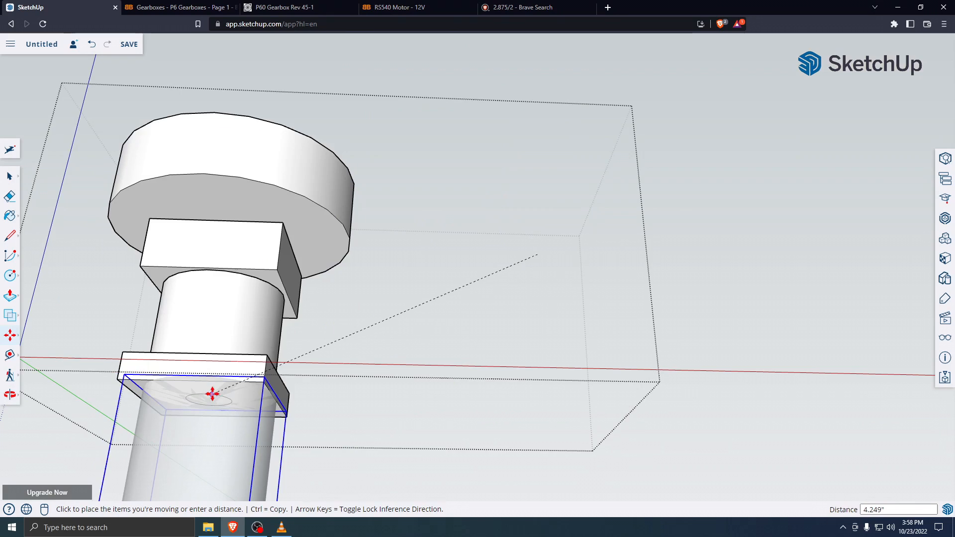
pyautogui.scroll(1, 209, 402)
pyautogui.scroll(2, 210, 403)
pyautogui.moveTo(209, 404); pyautogui.dragTo(298, 98, button='middle')
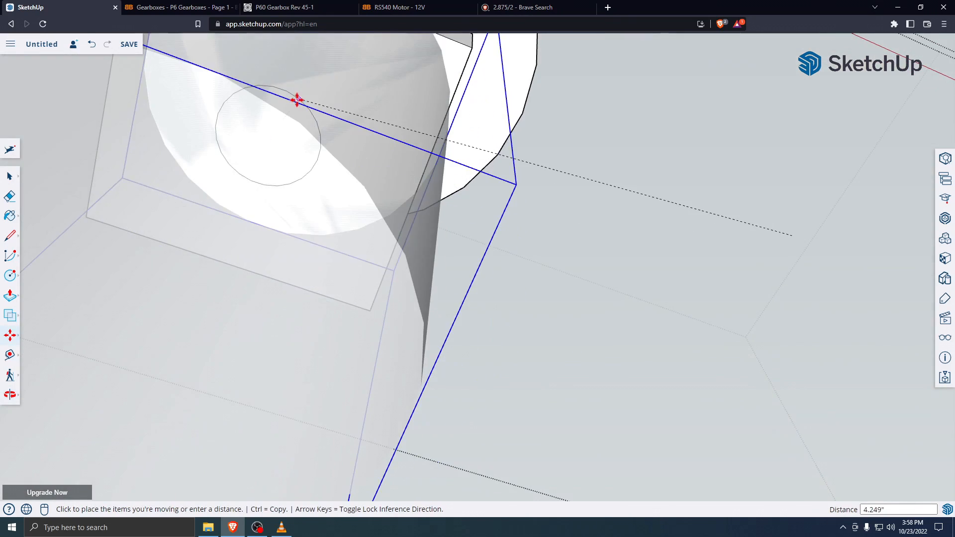
pyautogui.scroll(1, 269, 130)
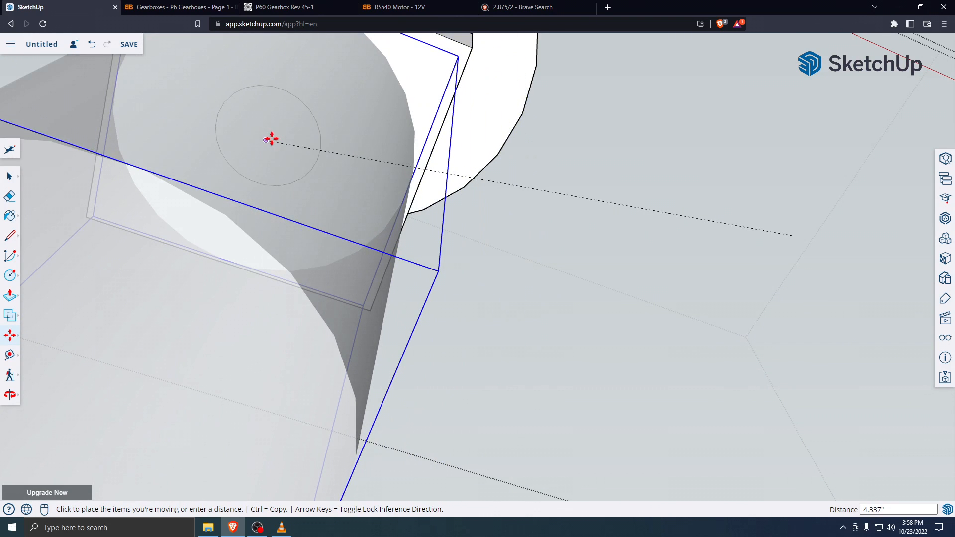
pyautogui.moveTo(282, 148); pyautogui.dragTo(214, 162, button='middle')
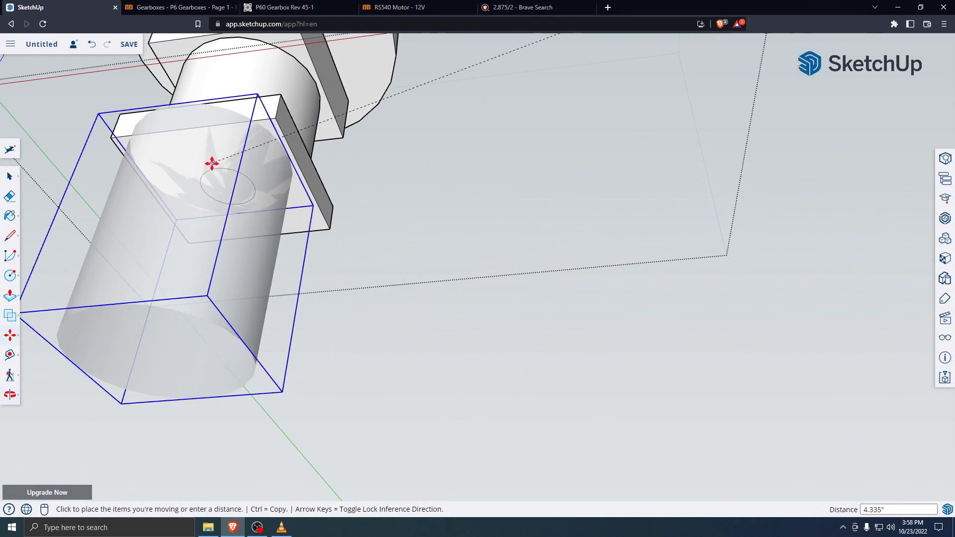
pyautogui.click(233, 184)
pyautogui.click(11, 176)
pyautogui.click(526, 208)
# Make the grouped wheel, gearbox and motor a component named "gearbox-wheel-RS540motor"
pyautogui.scroll(-2, 462, 215)
pyautogui.moveTo(435, 219); pyautogui.dragTo(224, 393, button='middle')
pyautogui.moveTo(288, 202); pyautogui.dragTo(294, 371, button='middle')
pyautogui.scroll(-4, 392, 333)
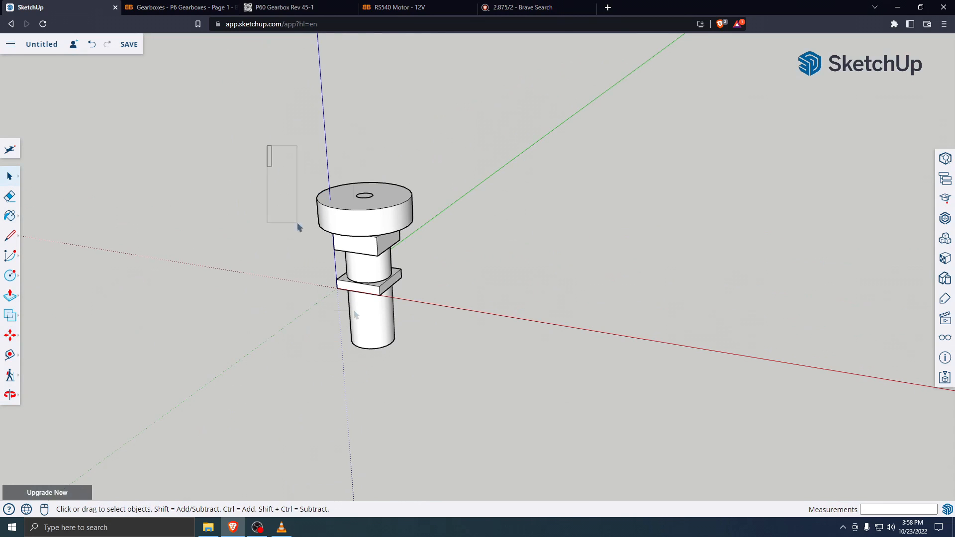
pyautogui.moveTo(273, 171); pyautogui.dragTo(488, 449)
pyautogui.rightClick(368, 288)
pyautogui.click(393, 360)
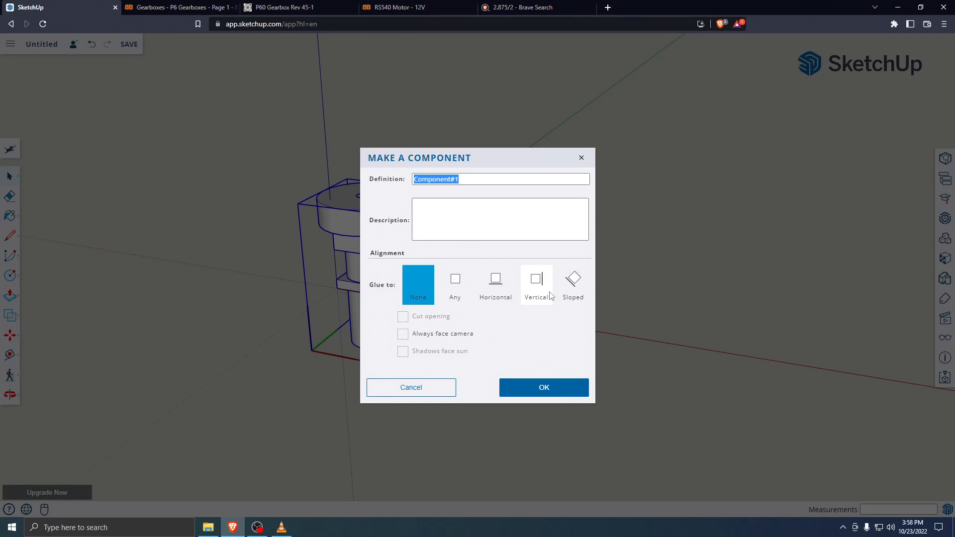
pyautogui.write('gearbox-wheel-RS540motor')
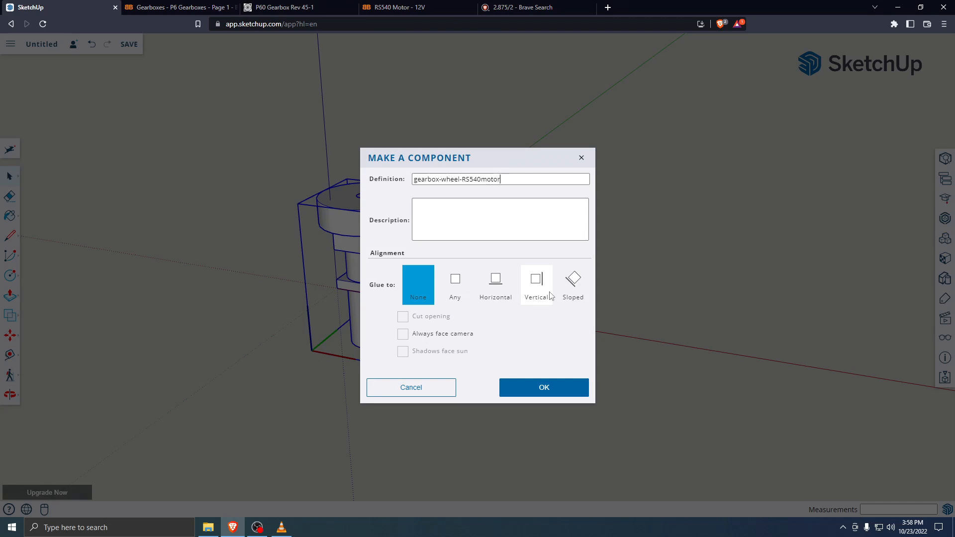
pyautogui.press('Return')
pyautogui.click(549, 297)
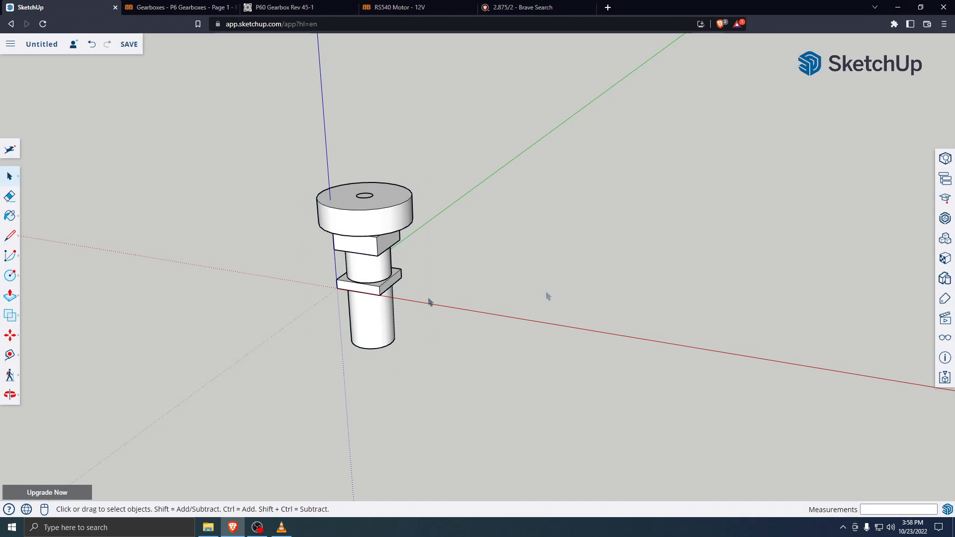
# Rotate the combined component 90 degrees about the green axis so that it lies horizontally, and deselect it
pyautogui.click(372, 294)
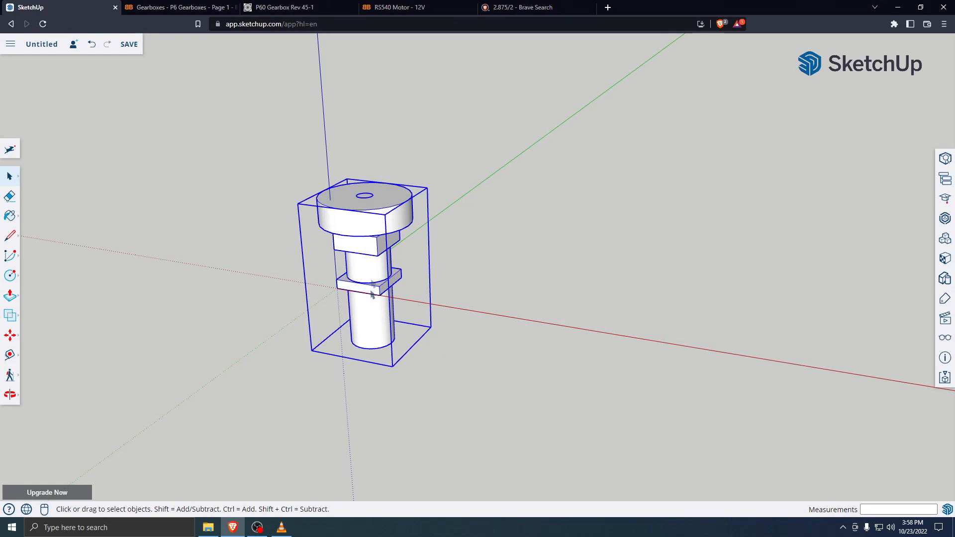
pyautogui.click(11, 339)
pyautogui.click(381, 292)
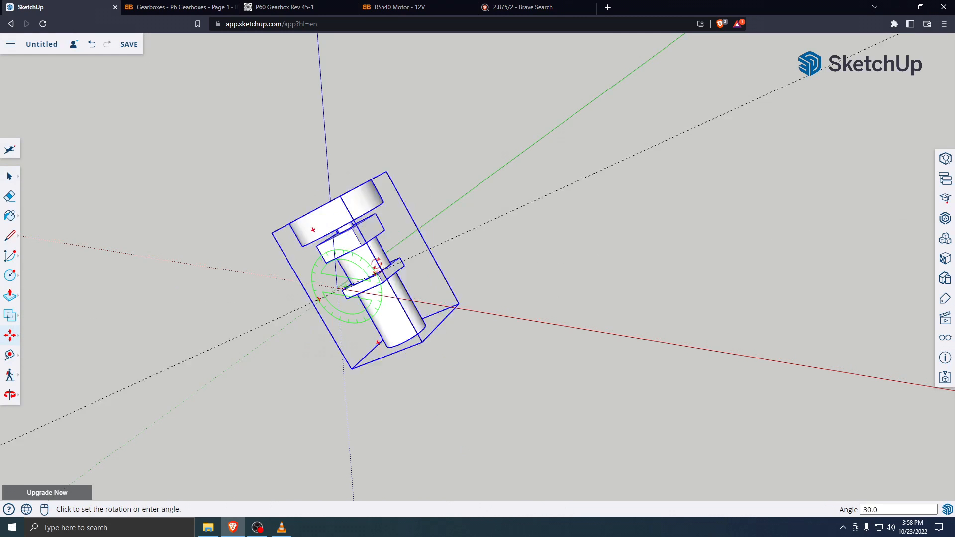
pyautogui.click(348, 242)
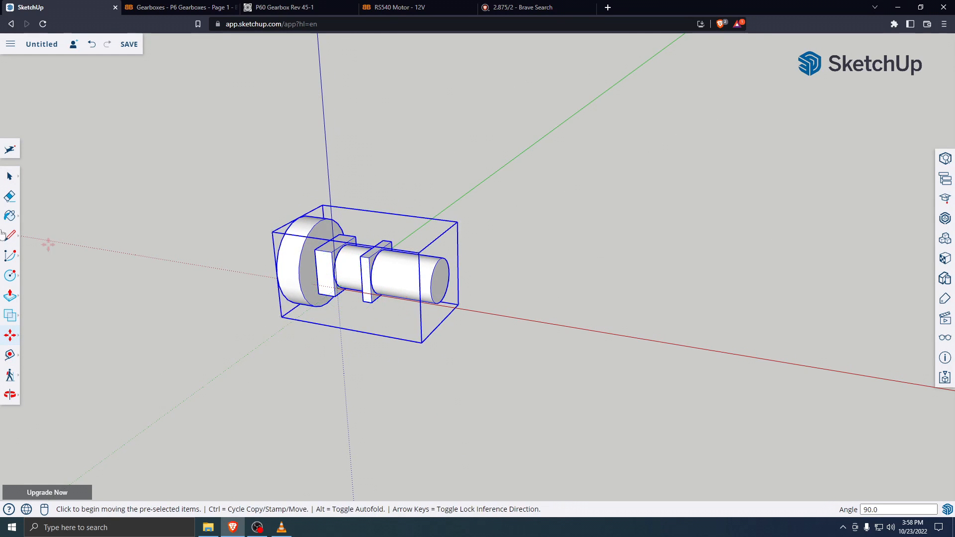
pyautogui.click(12, 183)
pyautogui.click(422, 346)
# Copy the combined component and paste a second one behind the original
pyautogui.click(383, 272)
pyautogui.scroll(-3, 406, 313)
pyautogui.scroll(-1, 405, 310)
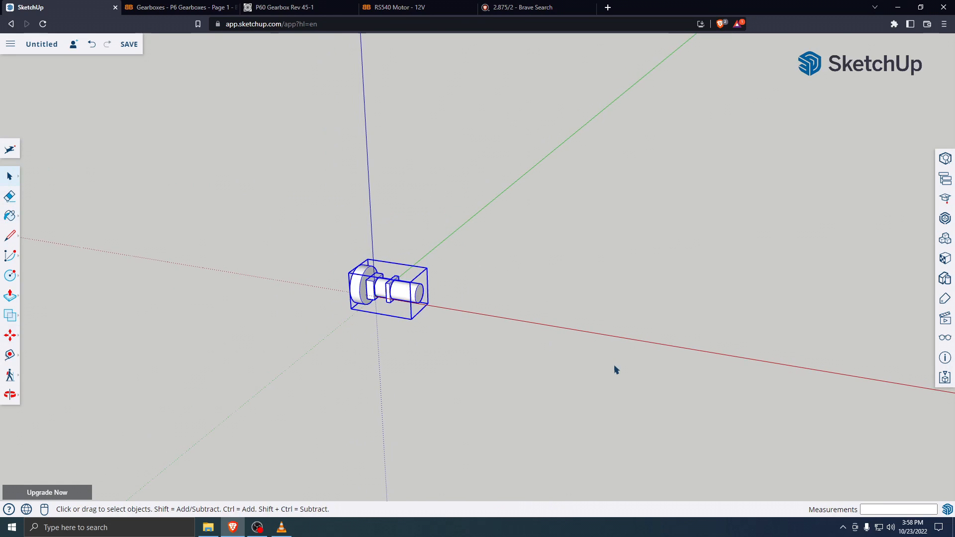
pyautogui.hotkey('ctrl', 'c')
pyautogui.hotkey('ctrl', 'v')
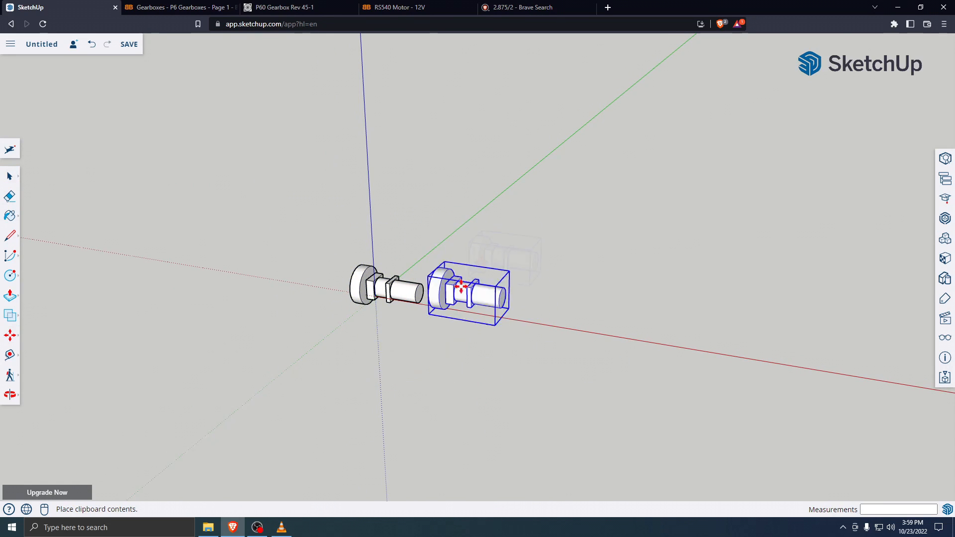
pyautogui.click(406, 250)
# Move the pasted drive unit next to the original so that the two line up side by side at the same height
pyautogui.moveTo(494, 380); pyautogui.dragTo(497, 348, button='middle')
pyautogui.press('m')
pyautogui.click(494, 347)
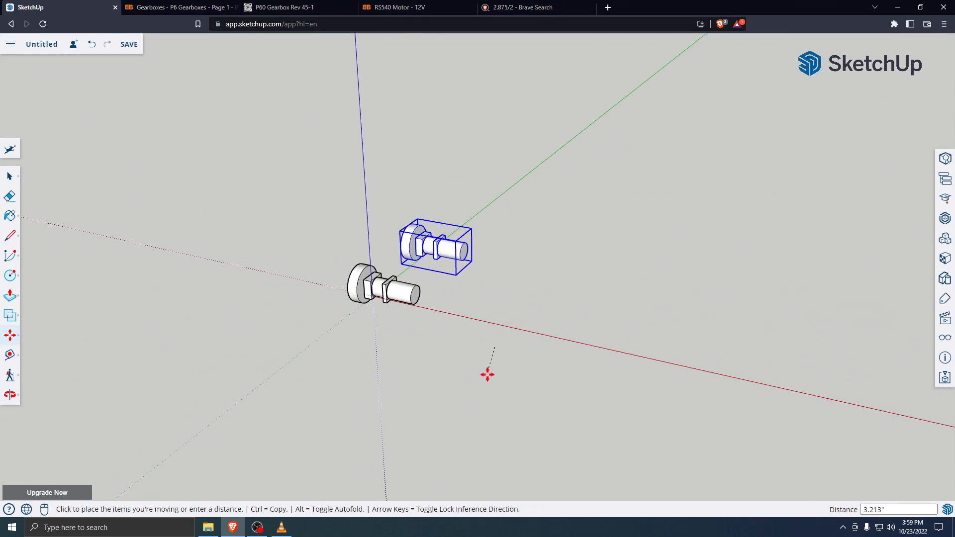
pyautogui.click(464, 322)
pyautogui.moveTo(465, 322); pyautogui.dragTo(396, 348, button='middle')
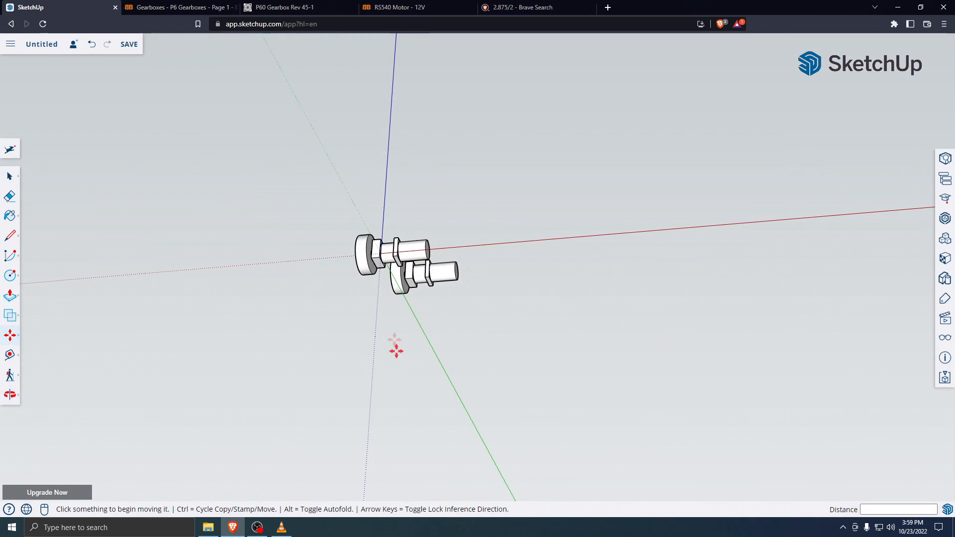
pyautogui.scroll(5, 417, 273)
pyautogui.click(401, 287)
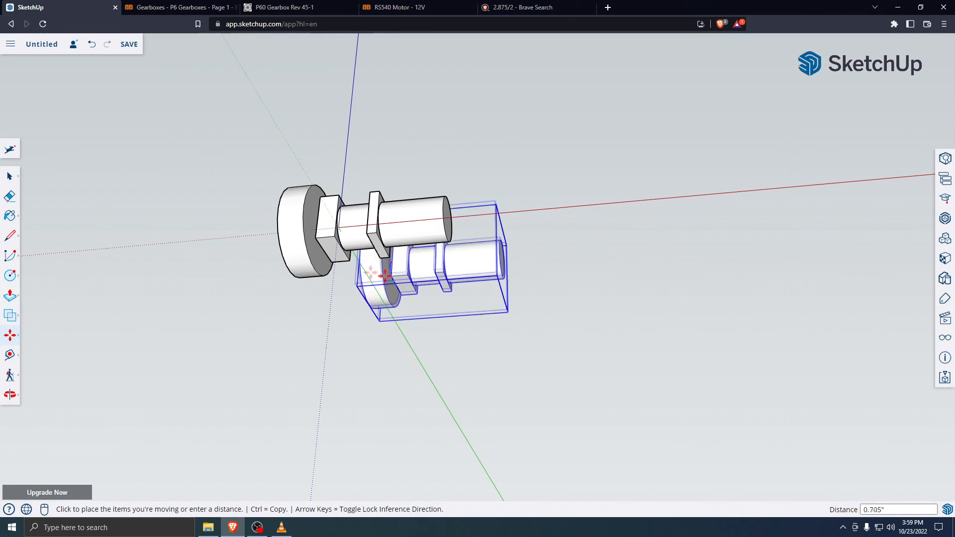
pyautogui.click(335, 263)
# Move the copied drive unit back along the green axis to leave a gap behind the original
pyautogui.moveTo(420, 271); pyautogui.dragTo(174, 354, button='middle')
pyautogui.moveTo(405, 313); pyautogui.dragTo(382, 535, button='middle')
pyautogui.moveTo(450, 275); pyautogui.dragTo(521, 367, button='middle')
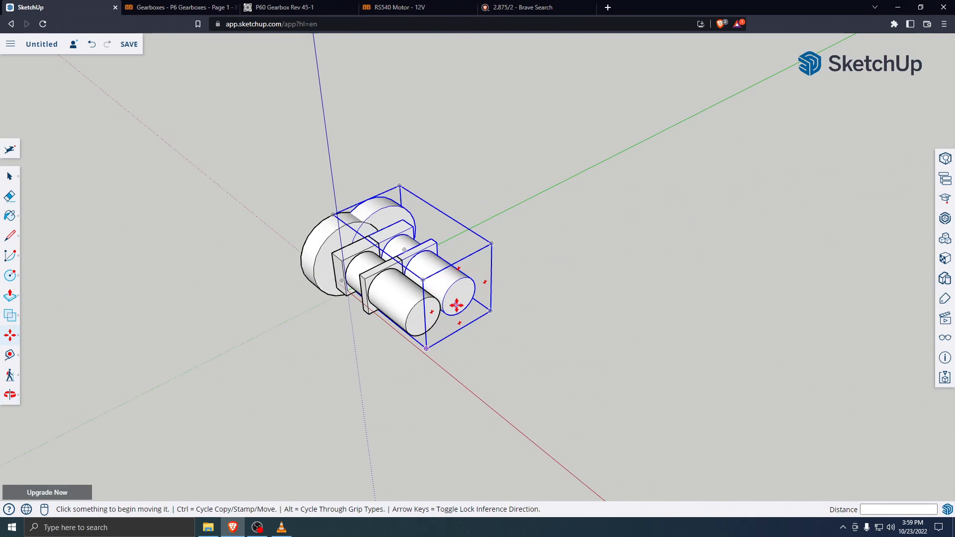
pyautogui.click(436, 265)
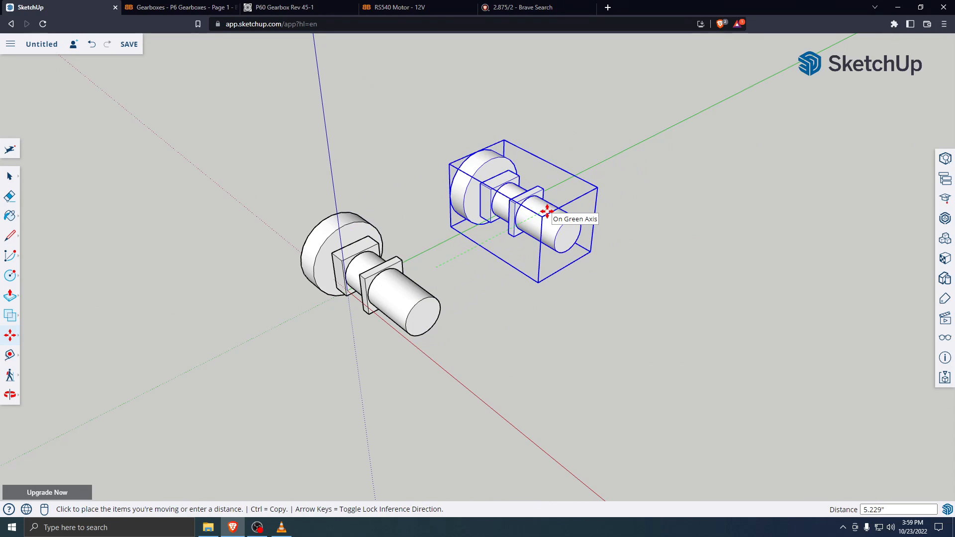
pyautogui.click(570, 201)
# Copy both drive units together and paste the pair farther along the red axis, beside the originals
pyautogui.click(10, 177)
pyautogui.moveTo(259, 207); pyautogui.dragTo(348, 278, button='middle')
pyautogui.click(475, 185)
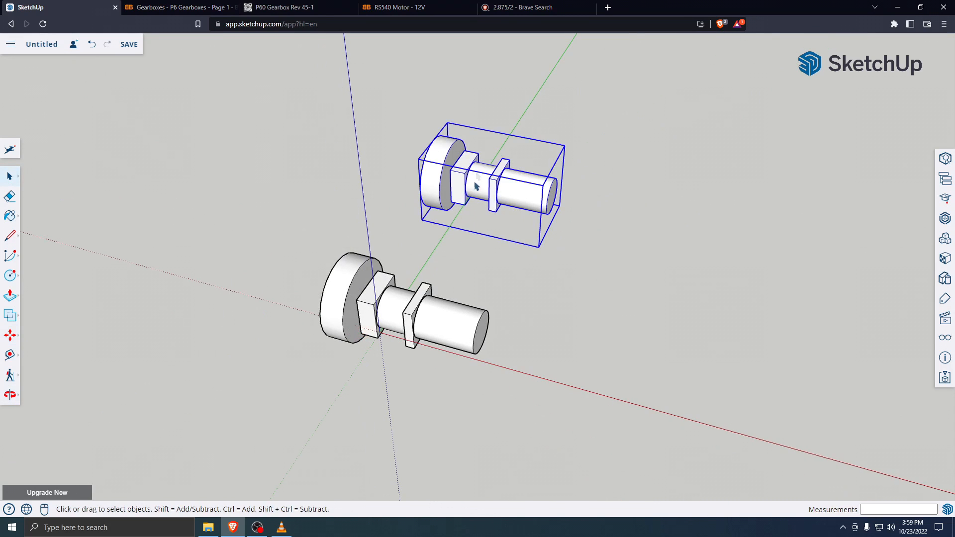
pyautogui.keyDown('ctrl'); pyautogui.click(405, 313); pyautogui.keyUp('ctrl')
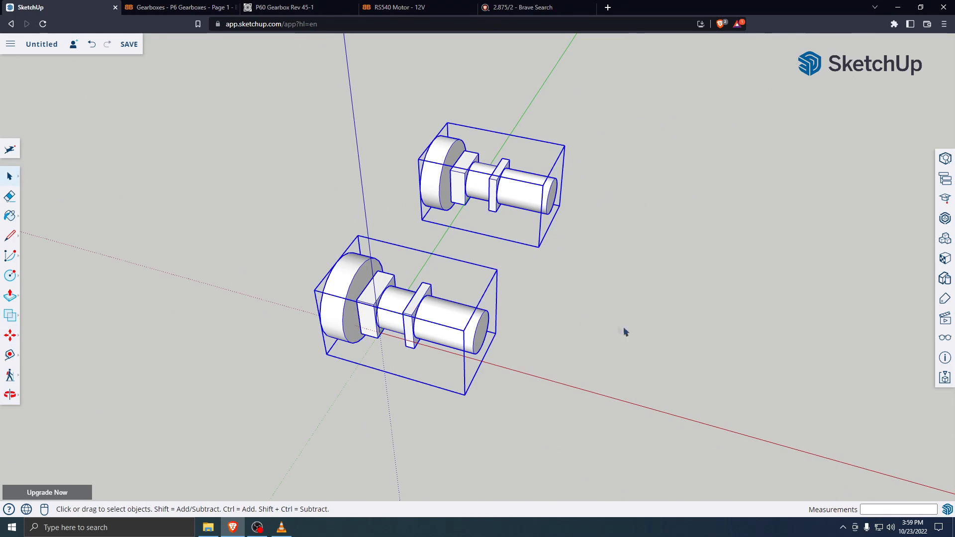
pyautogui.scroll(-4, 621, 319)
pyautogui.scroll(2, 706, 261)
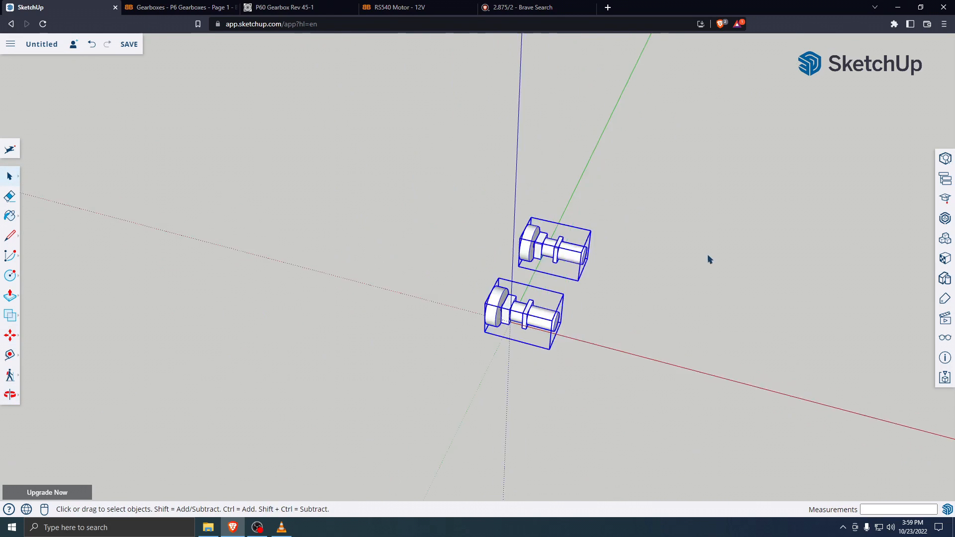
pyautogui.hotkey('ctrl', 'c')
pyautogui.hotkey('ctrl', 'v')
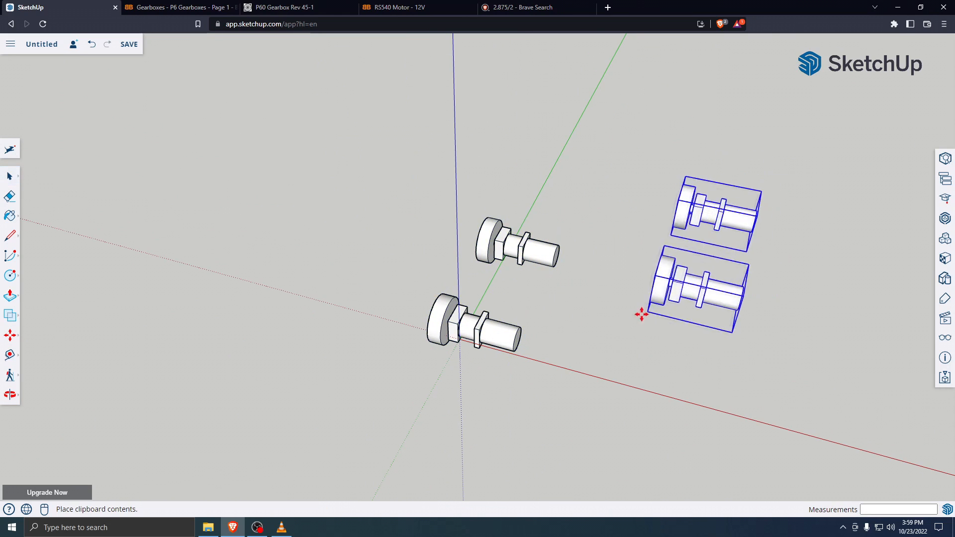
pyautogui.moveTo(595, 401); pyautogui.dragTo(647, 184, button='middle')
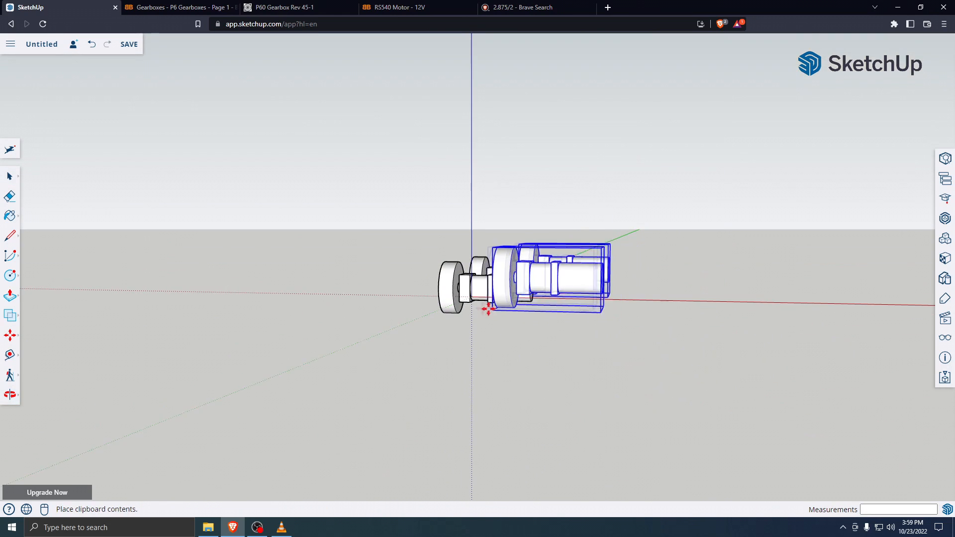
pyautogui.scroll(3, 470, 313)
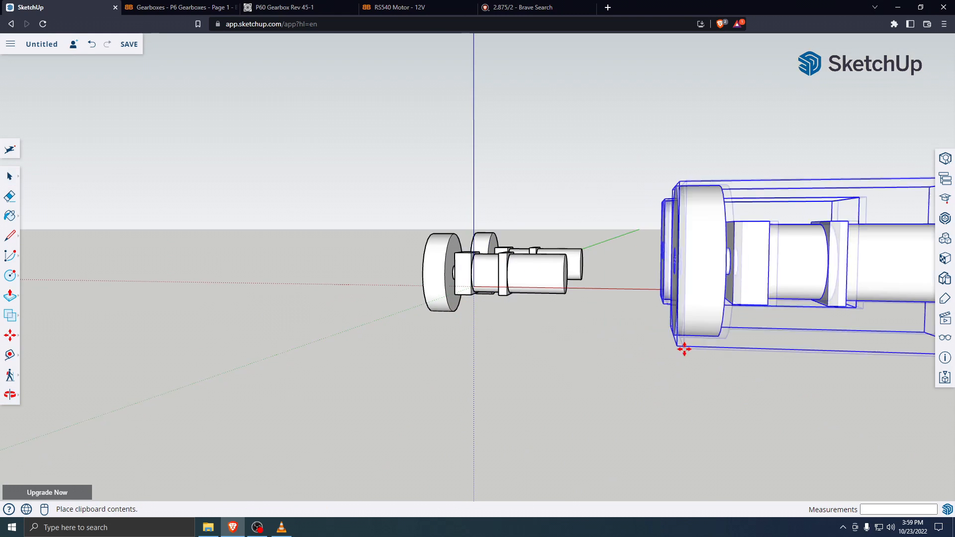
pyautogui.scroll(-1, 617, 428)
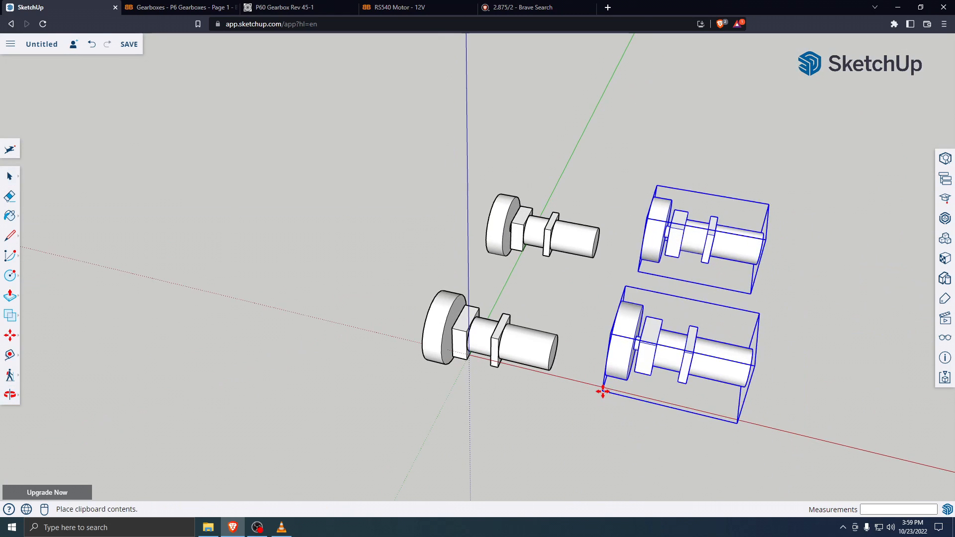
pyautogui.click(592, 408)
# Rotate the pasted pair 180 degrees in the horizontal plane so that its wheels point away from the original pair
pyautogui.click(5, 180)
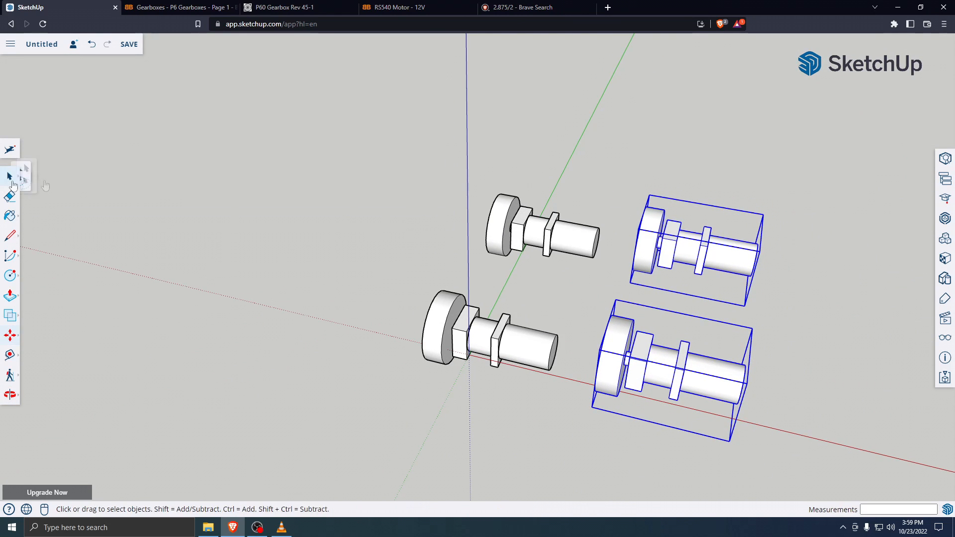
pyautogui.click(14, 342)
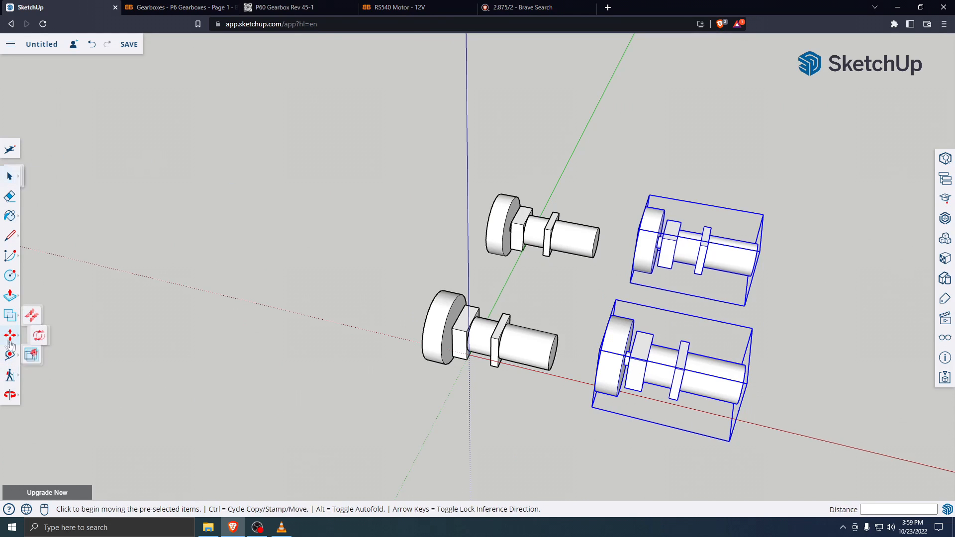
pyautogui.click(44, 338)
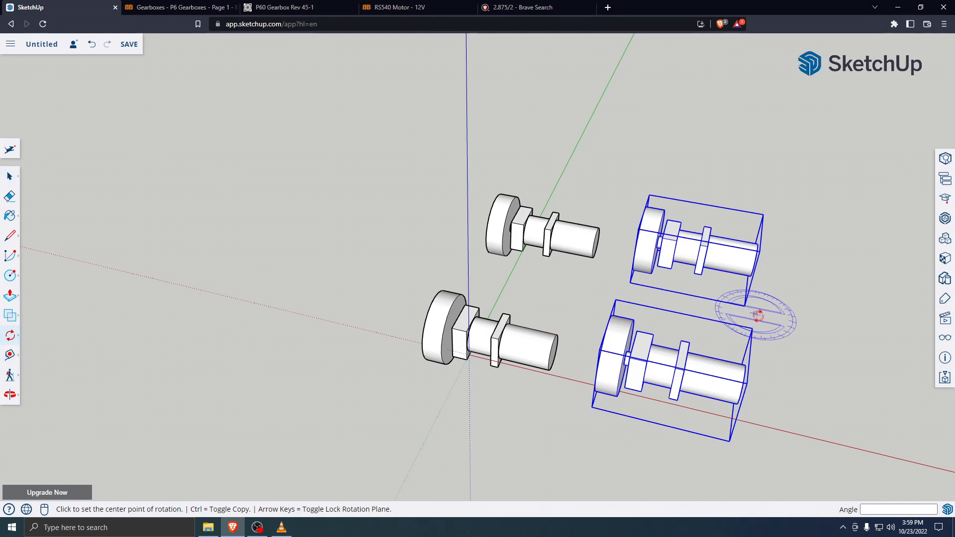
pyautogui.click(786, 339)
pyautogui.click(885, 355)
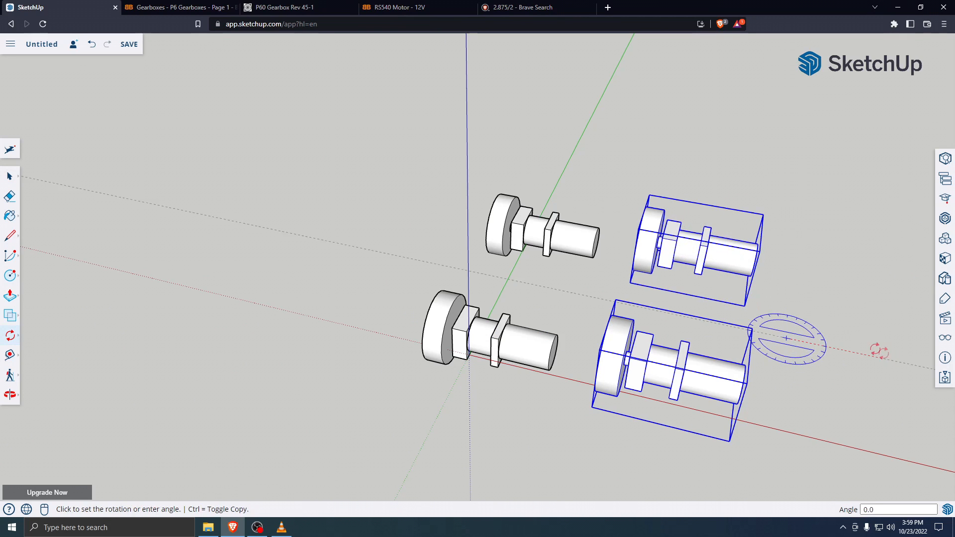
pyautogui.click(689, 323)
pyautogui.scroll(-3, 689, 318)
# Move the rotated pair by the lower edge of its front motor plate onto the matching plate of the front original unit
pyautogui.click(15, 336)
pyautogui.click(35, 316)
pyautogui.scroll(4, 804, 384)
pyautogui.moveTo(804, 384); pyautogui.dragTo(855, 266, button='middle')
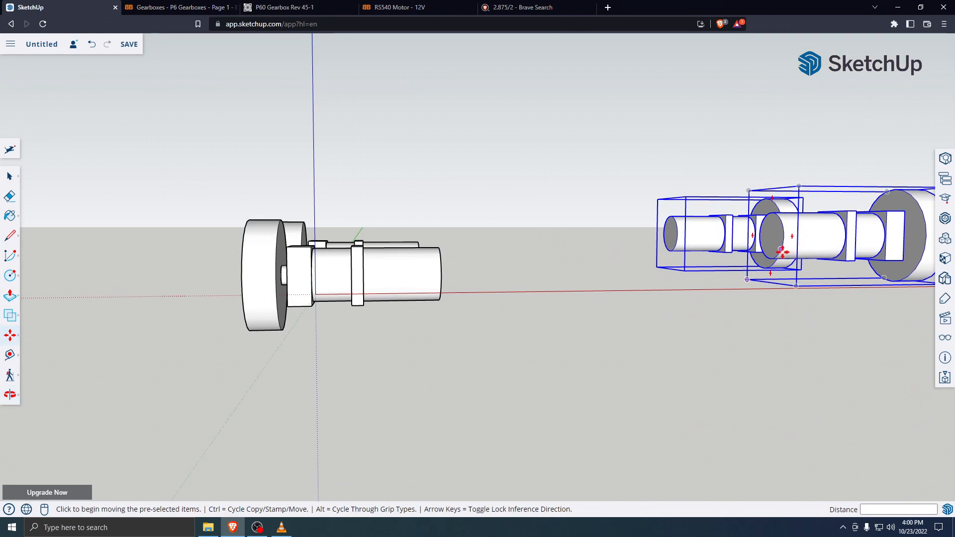
pyautogui.click(846, 261)
pyautogui.click(363, 308)
# Move the rotated pair out along the red axis to leave a gap between the facing motors, and deselect it
pyautogui.moveTo(362, 308); pyautogui.dragTo(391, 377, button='middle')
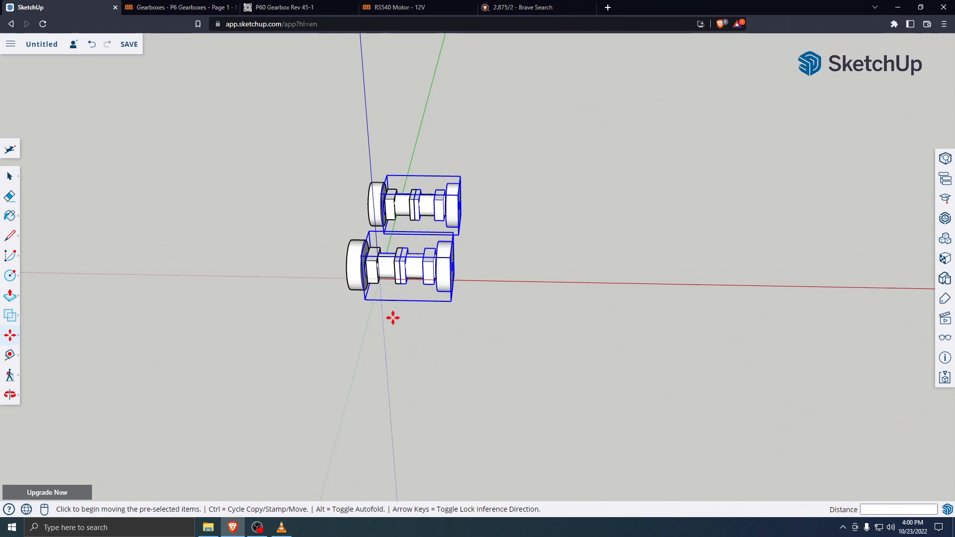
pyautogui.click(393, 335)
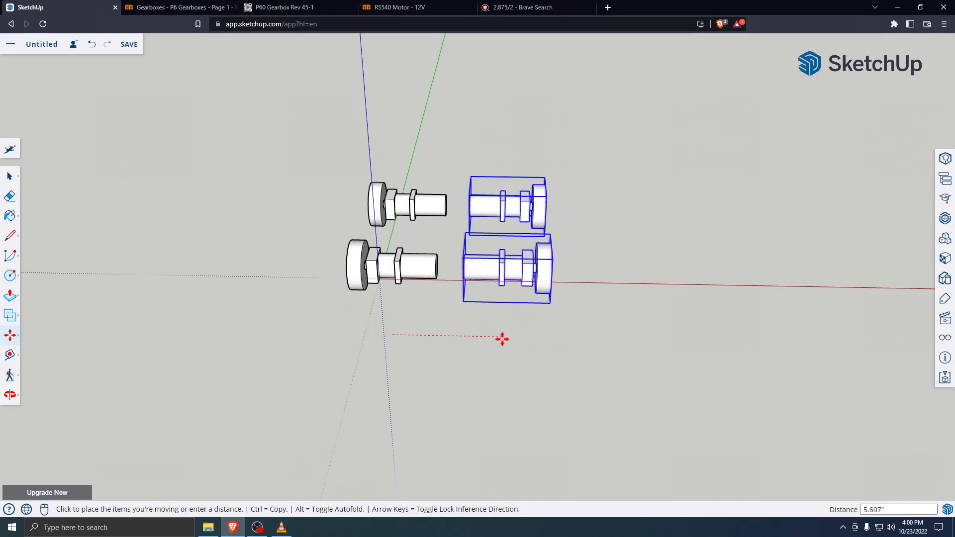
pyautogui.click(557, 343)
pyautogui.click(11, 178)
pyautogui.click(184, 183)
pyautogui.moveTo(585, 187); pyautogui.dragTo(180, 205, button='middle')
pyautogui.moveTo(366, 322); pyautogui.dragTo(552, 278, button='middle')
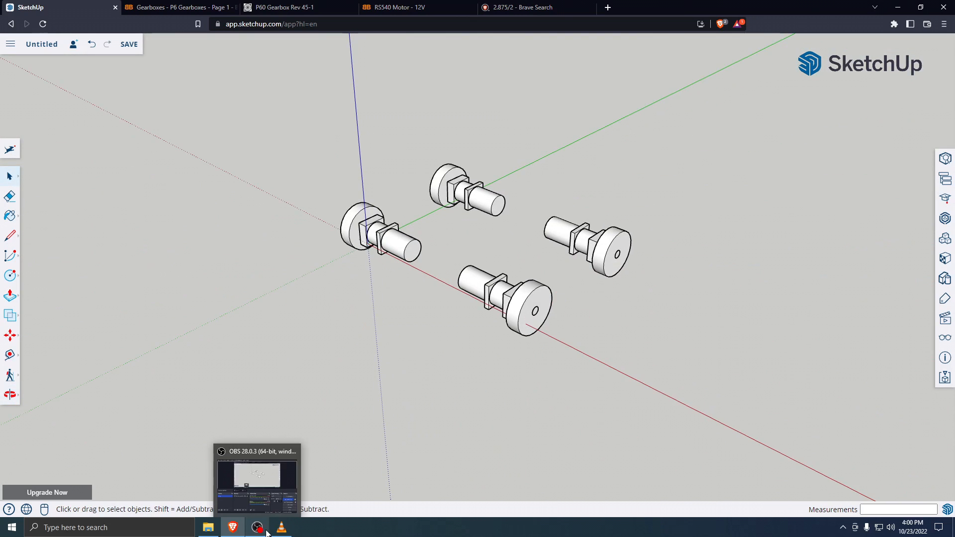
# Delete the two rear drive units, keeping only the facing pair along the red axis
pyautogui.moveTo(426, 132); pyautogui.dragTo(666, 251)
pyautogui.click(595, 262)
pyautogui.press('Delete')
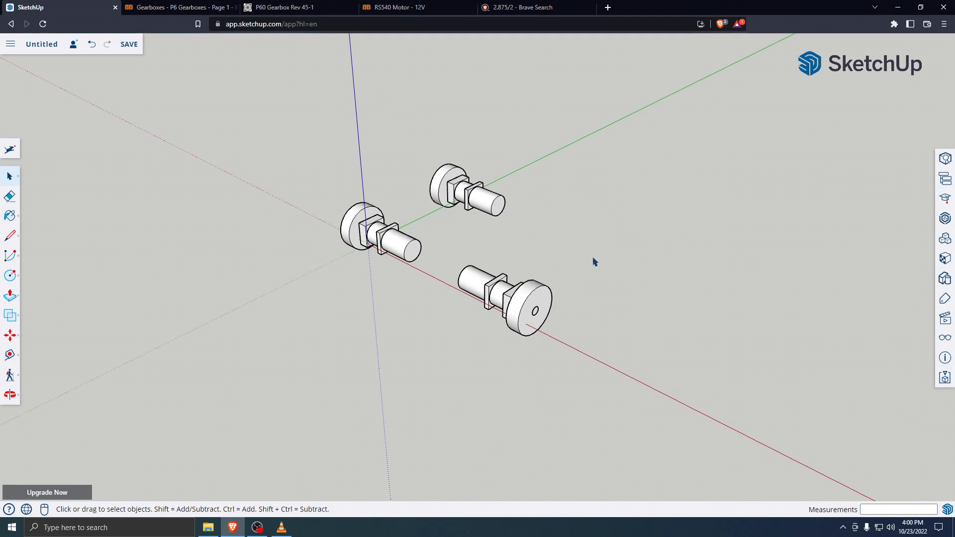
pyautogui.click(481, 201)
pyautogui.press('Delete')
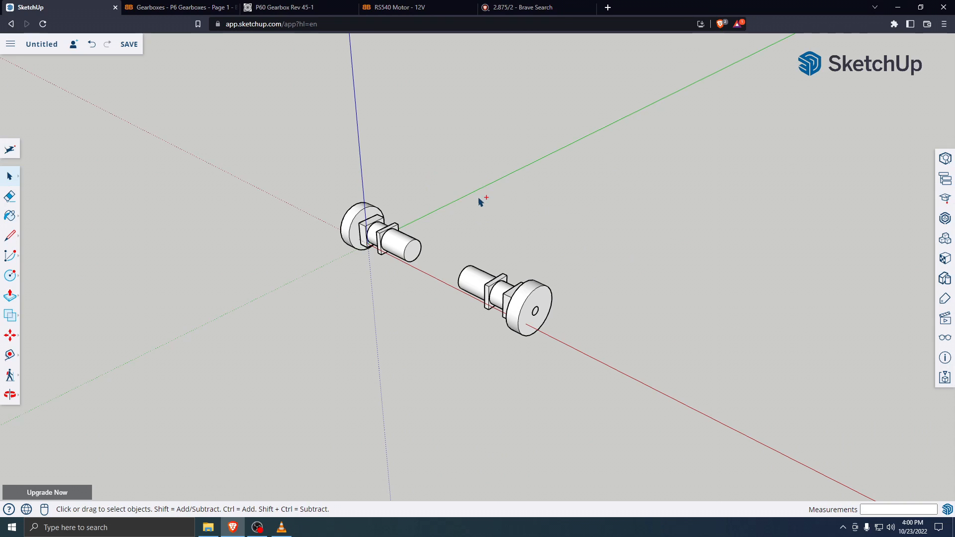
# Save the model in the SketchUp project folder under the name "hammerbot"
pyautogui.hotkey('ctrl', 's')
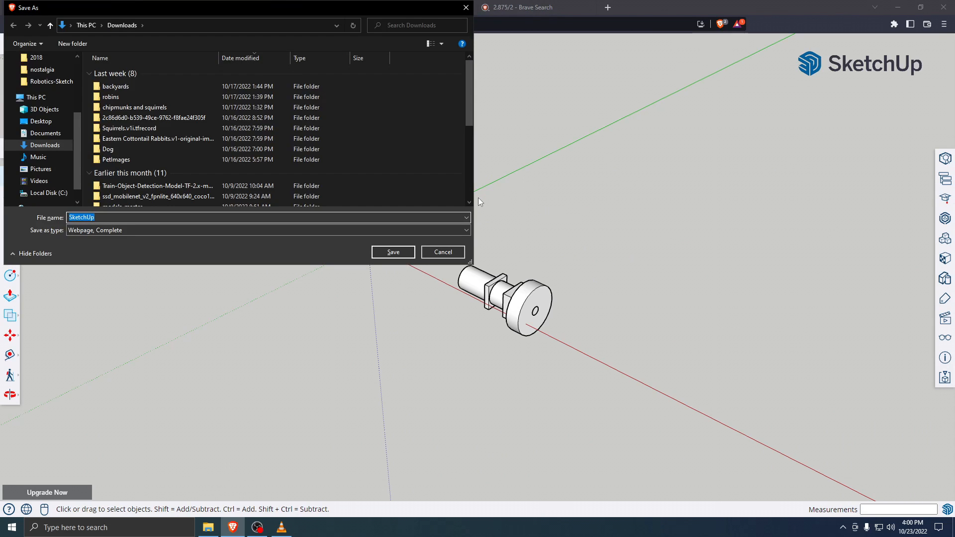
pyautogui.click(443, 252)
pyautogui.click(50, 48)
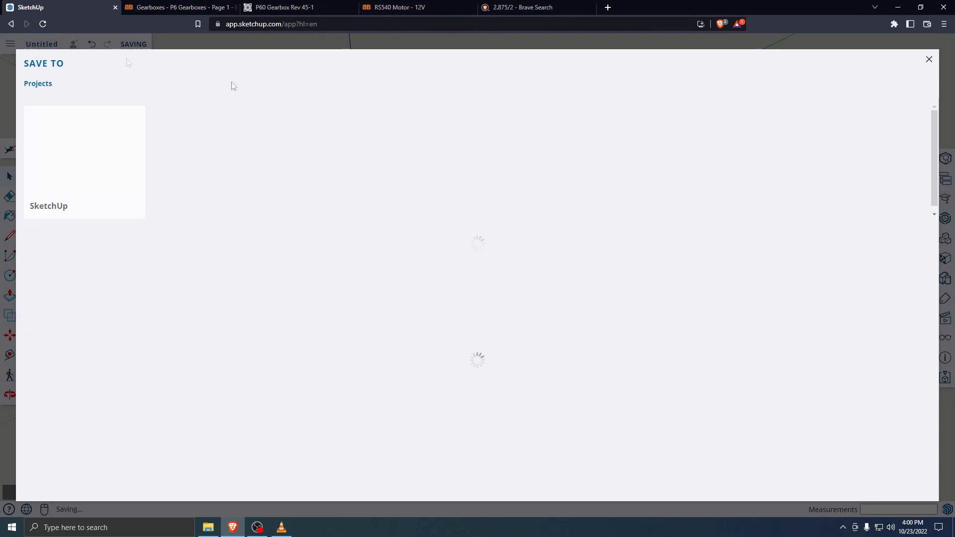
pyautogui.click(70, 184)
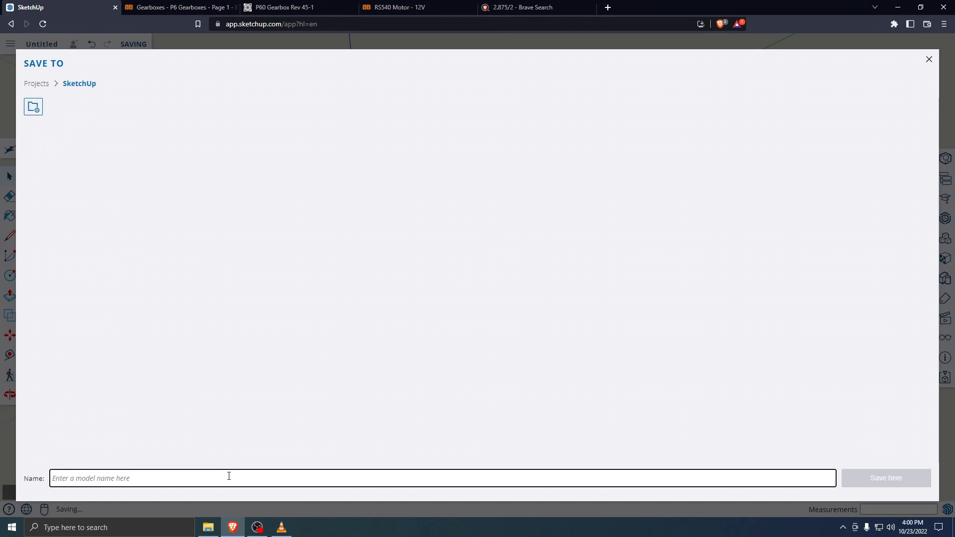
pyautogui.write('hammerbot')
pyautogui.press('Return')
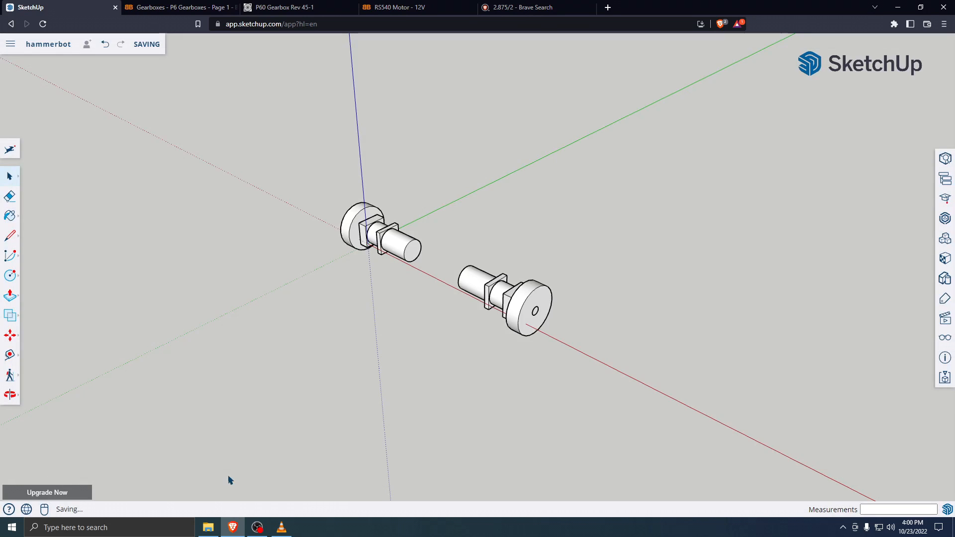
# Measure the overall width between the outer faces of the two wheels, and undo the guide line this leaves
pyautogui.moveTo(317, 366); pyautogui.dragTo(630, 259, button='middle')
pyautogui.scroll(4, 485, 208)
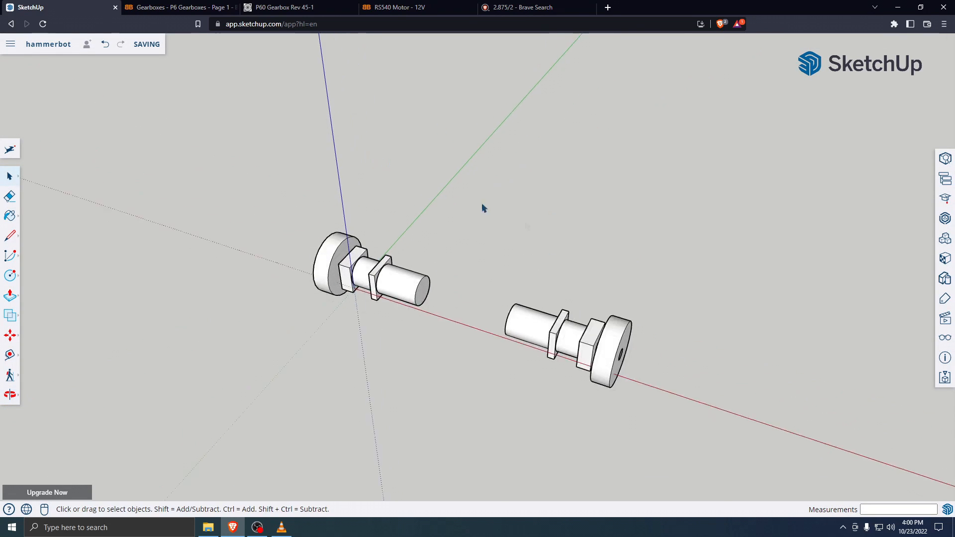
pyautogui.moveTo(489, 391); pyautogui.dragTo(356, 292, button='middle')
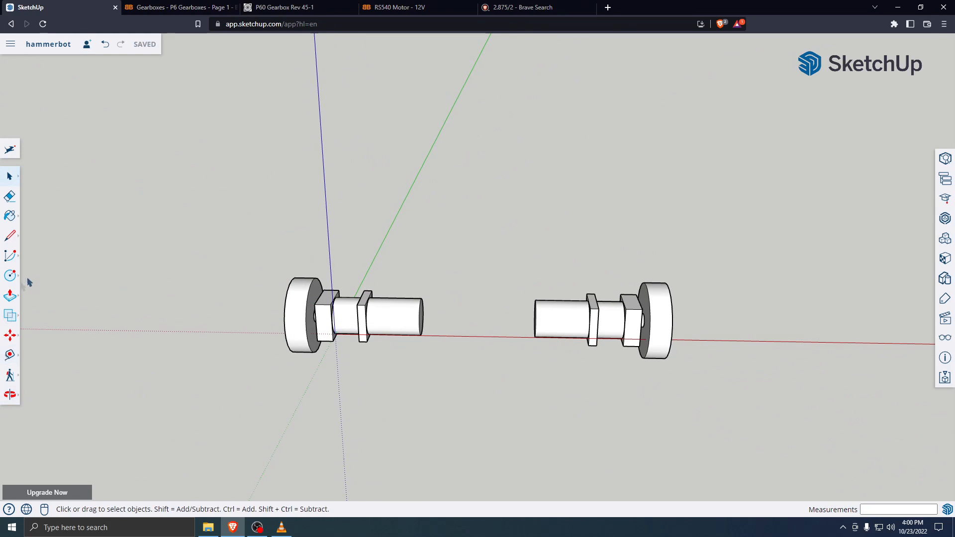
pyautogui.click(9, 358)
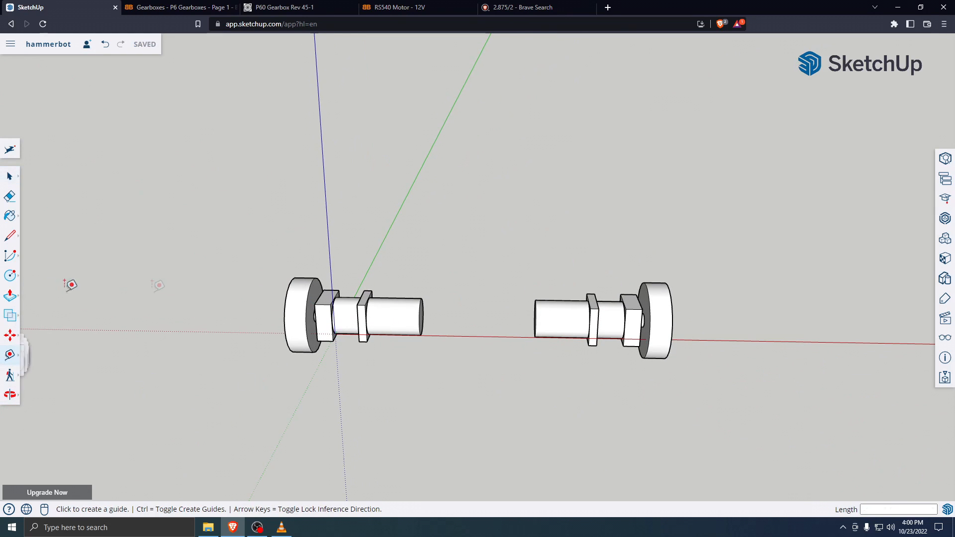
pyautogui.click(290, 282)
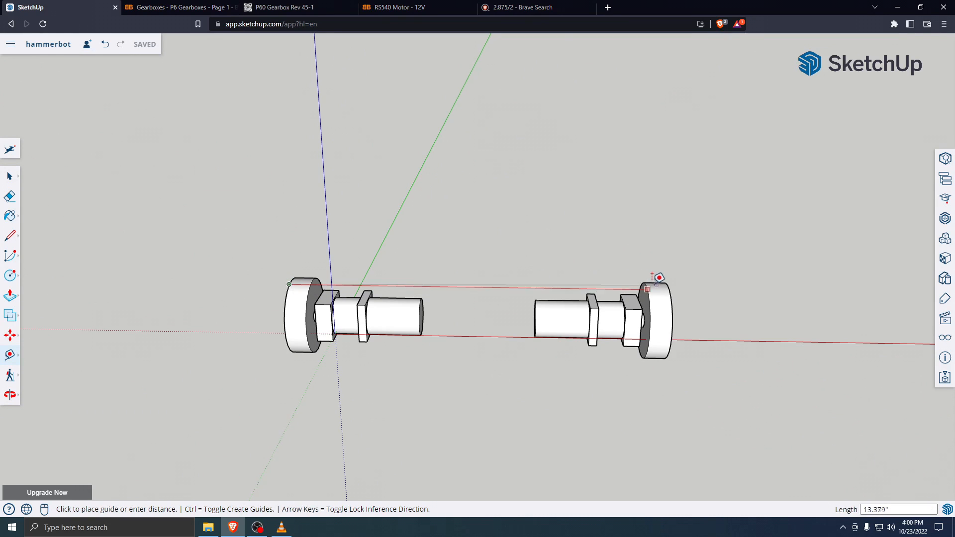
pyautogui.click(668, 288)
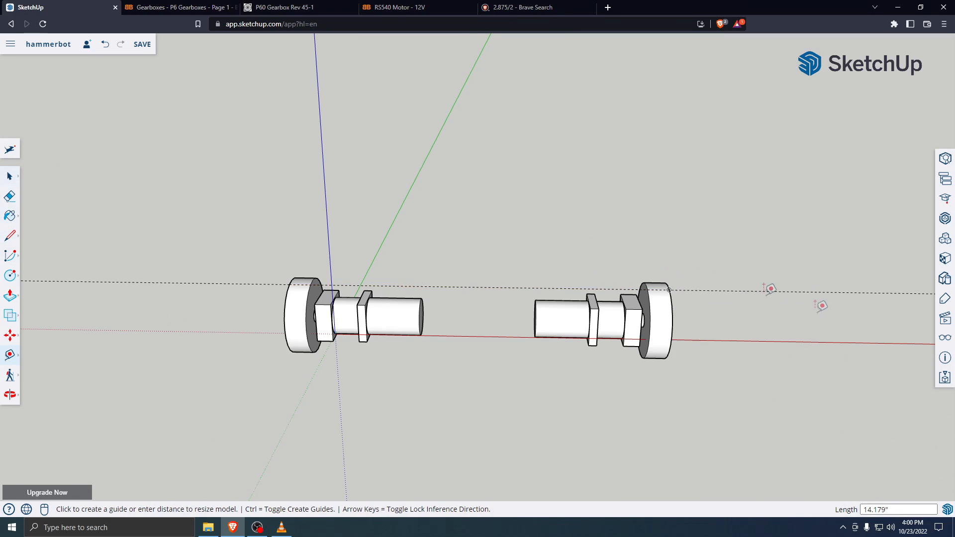
pyautogui.moveTo(598, 269); pyautogui.dragTo(591, 434, button='middle')
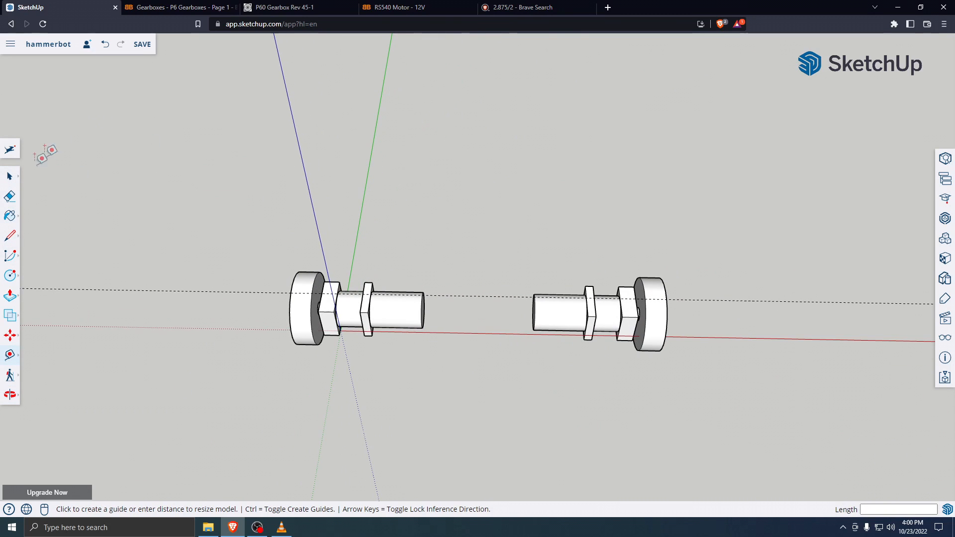
pyautogui.hotkey('ctrl', 'z')
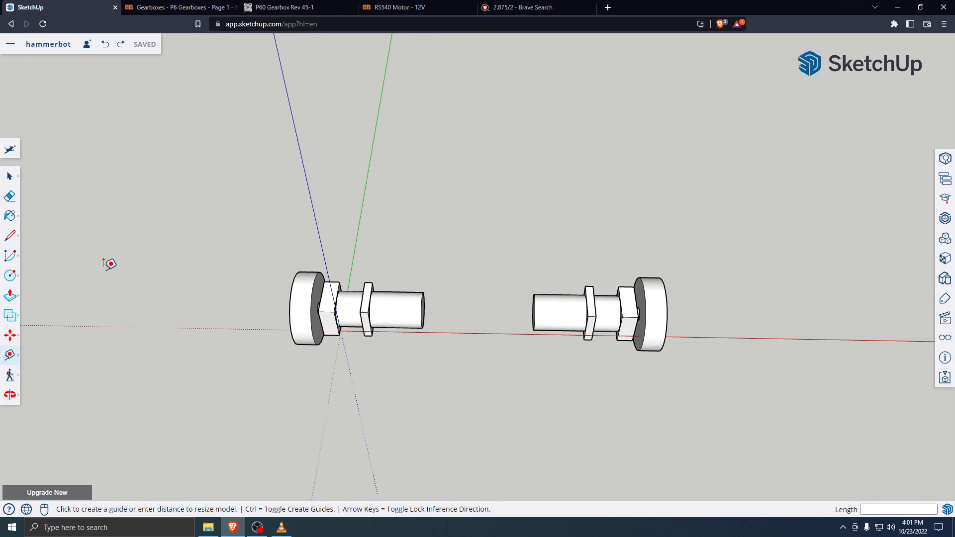
# Move the rotated drive unit about 2.7" inward along the red axis to narrow the gap between the facing motors
pyautogui.click(10, 334)
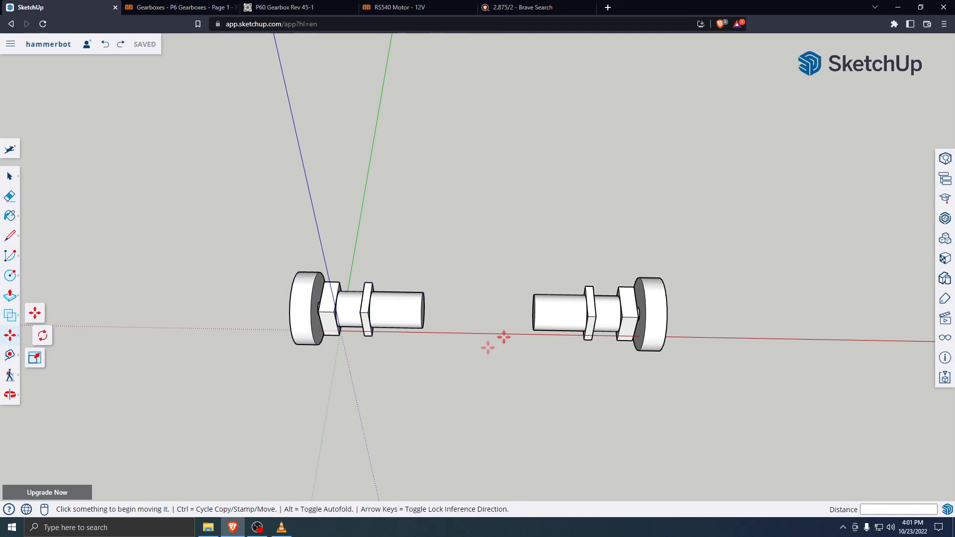
pyautogui.click(551, 310)
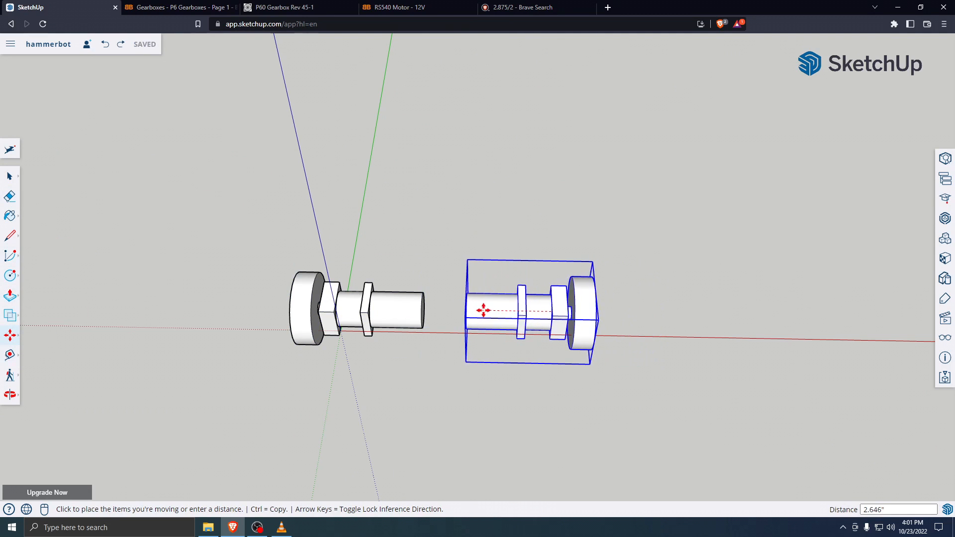
pyautogui.click(480, 311)
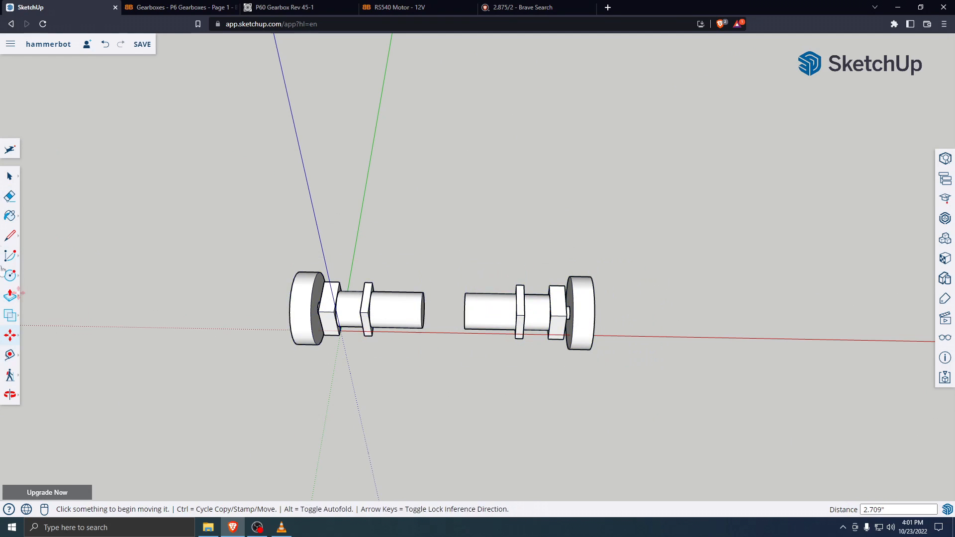
pyautogui.click(10, 176)
pyautogui.scroll(1, 341, 284)
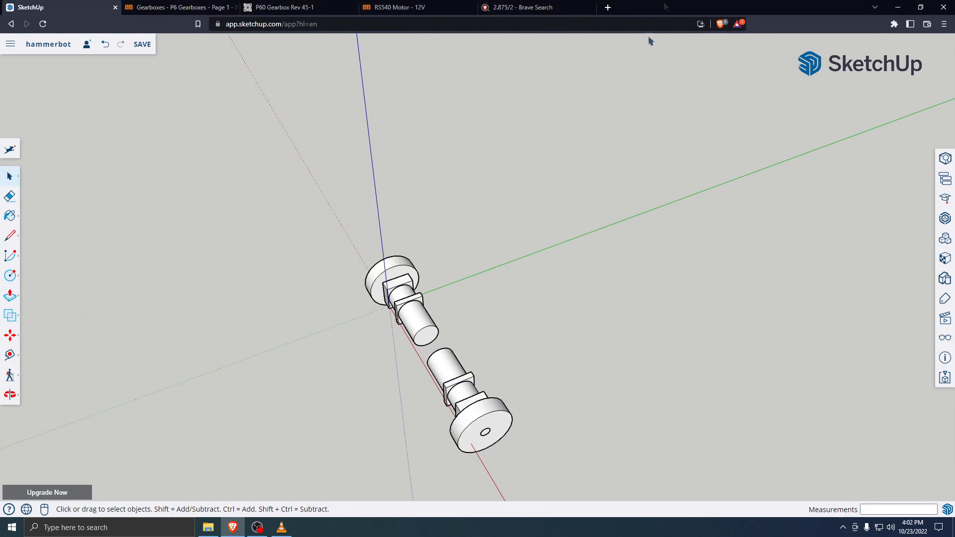
# Check the rotated drive unit's component details in Entity Info, and deselect it
pyautogui.moveTo(536, 334); pyautogui.dragTo(667, 470, button='middle')
pyautogui.click(481, 351)
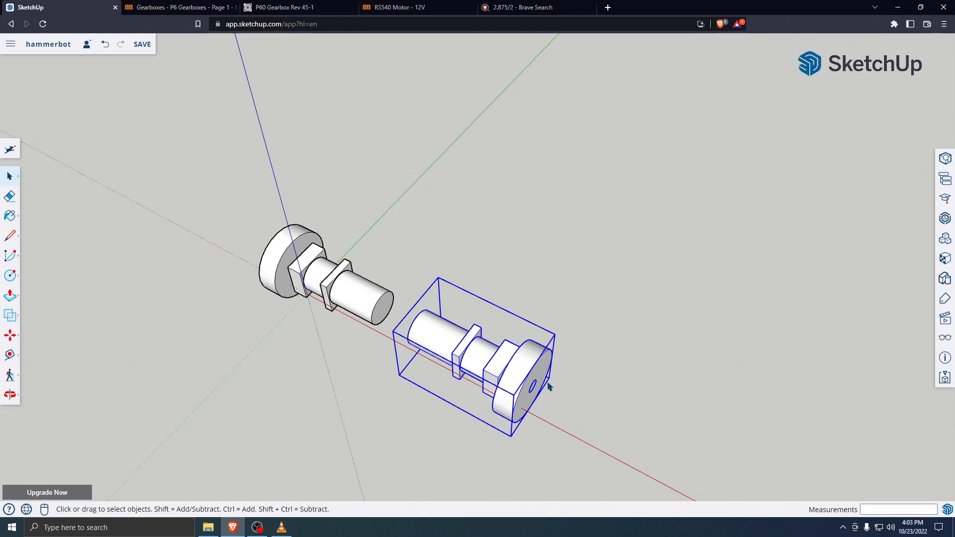
pyautogui.click(587, 350)
pyautogui.click(514, 358)
pyautogui.moveTo(648, 358); pyautogui.dragTo(348, 291, button='middle')
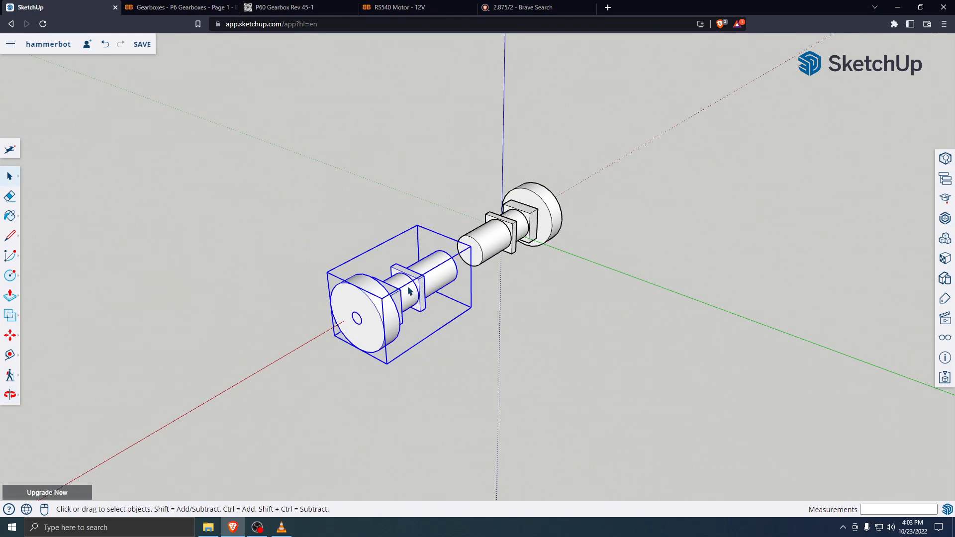
pyautogui.rightClick(408, 291)
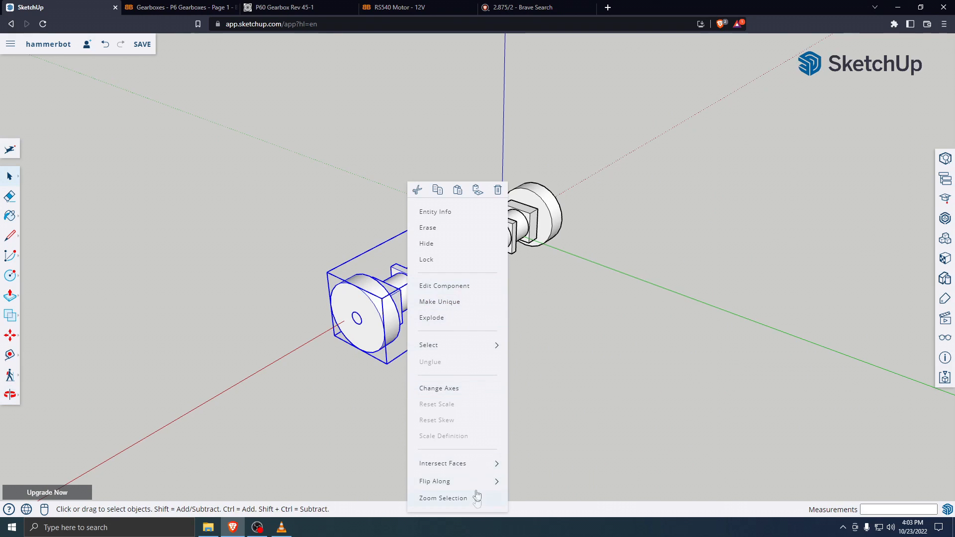
pyautogui.click(464, 212)
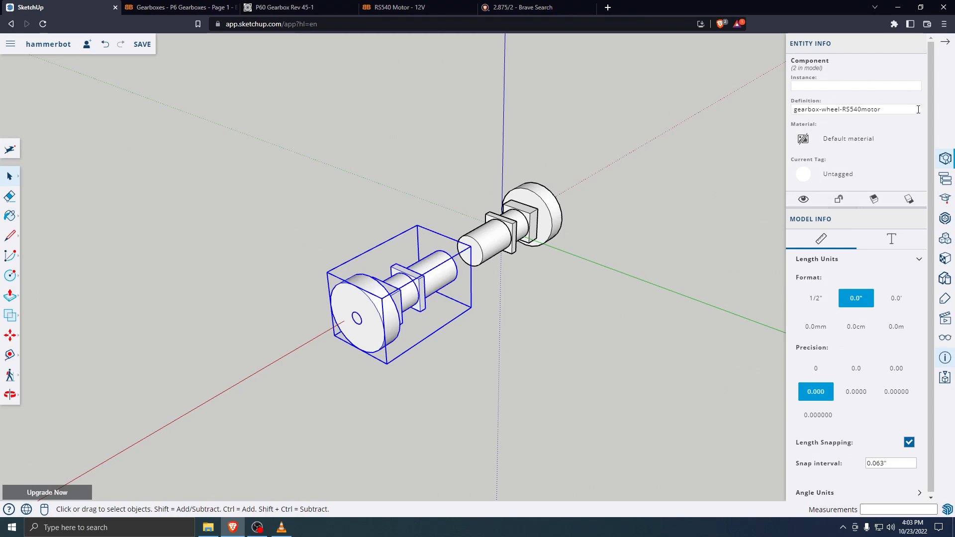
pyautogui.click(491, 349)
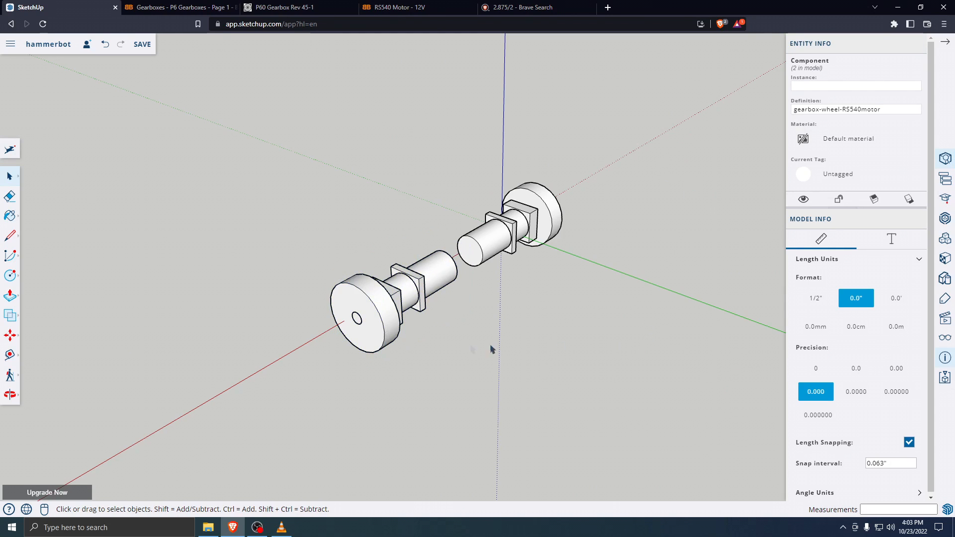
# Copy the rotated drive unit sideways along the green axis, clear of the facing pair
pyautogui.click(427, 287)
pyautogui.click(494, 292)
pyautogui.press('m')
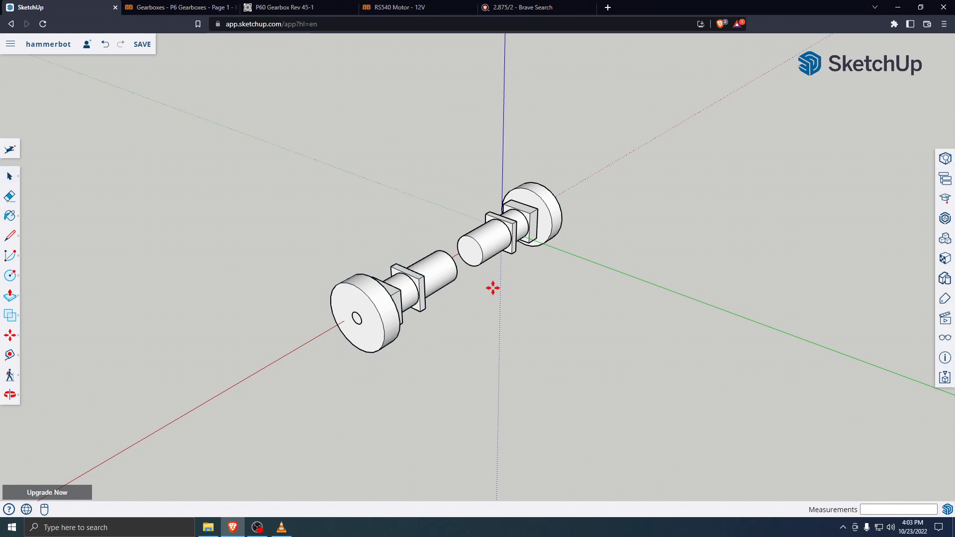
pyautogui.click(408, 271)
pyautogui.press('ctrl')
pyautogui.click(537, 337)
pyautogui.click(11, 176)
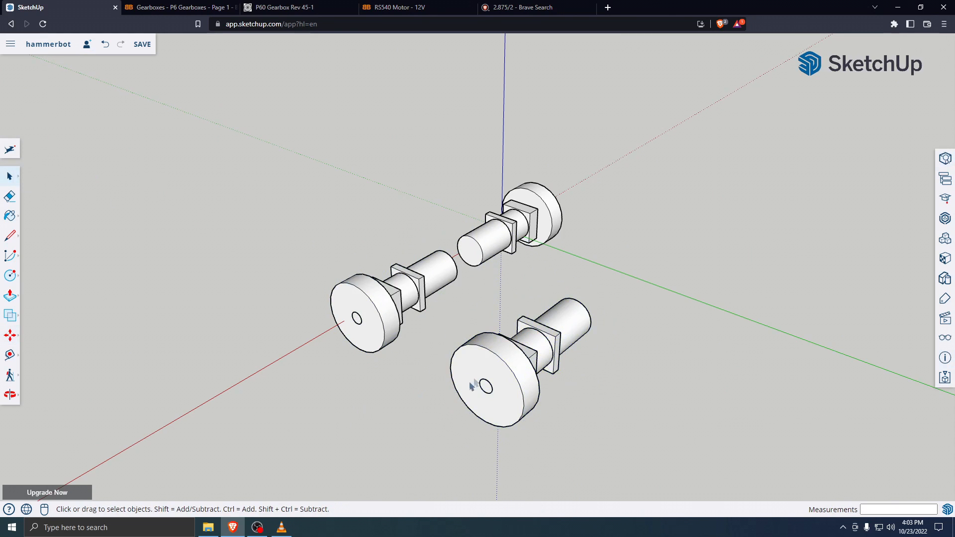
# Make the copied drive unit a unique component
pyautogui.rightClick(508, 365)
pyautogui.moveTo(519, 348)
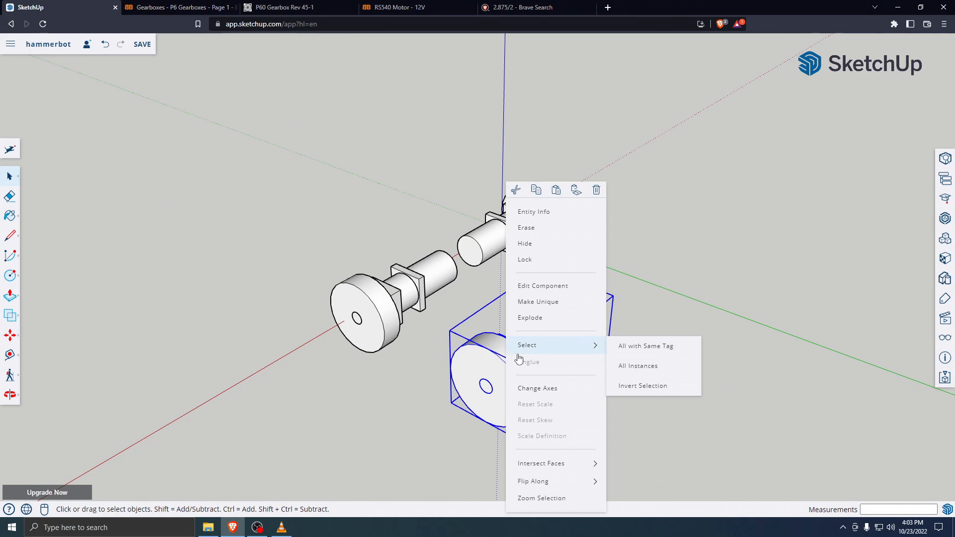
pyautogui.click(566, 307)
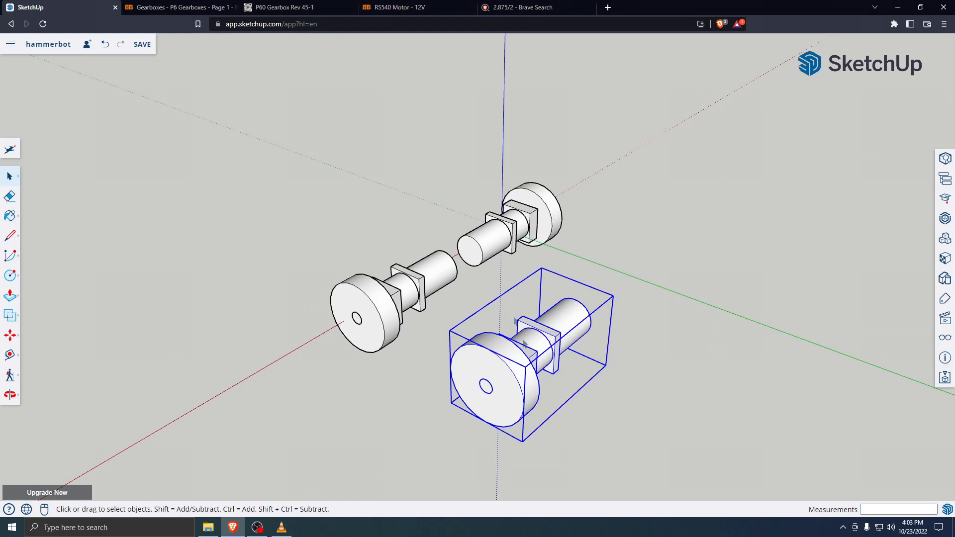
# Try to delete the wheel nested inside the copied drive unit, and undo the deletion
pyautogui.doubleClick(478, 379)
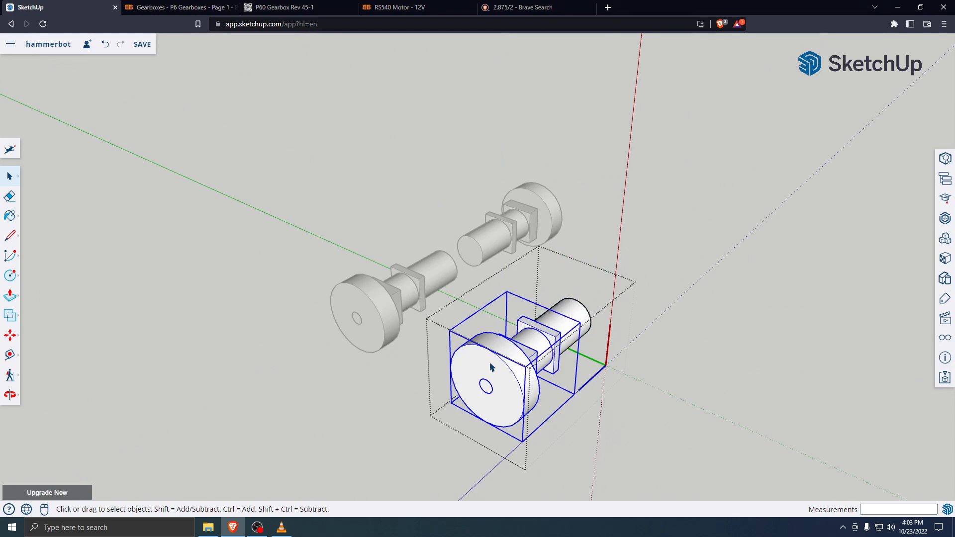
pyautogui.doubleClick(490, 367)
pyautogui.click(495, 363)
pyautogui.press('Delete')
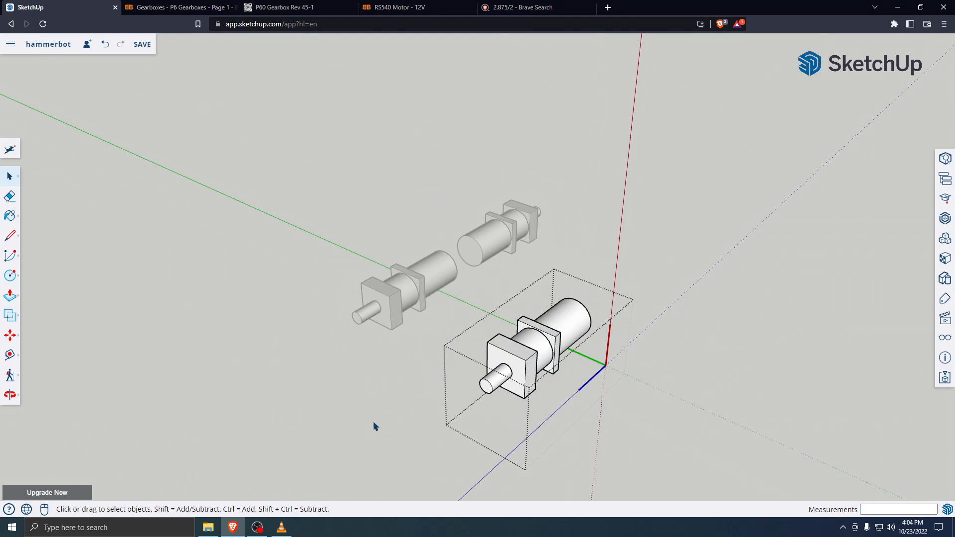
pyautogui.click(376, 427)
pyautogui.hotkey('ctrl', 'z')
pyautogui.hotkey('ctrl', 'z')
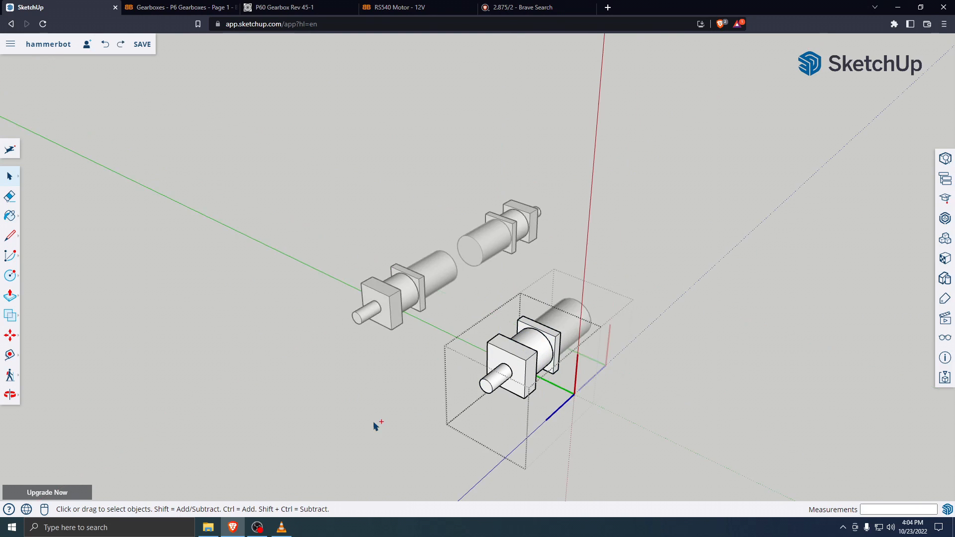
pyautogui.hotkey('ctrl', 'z')
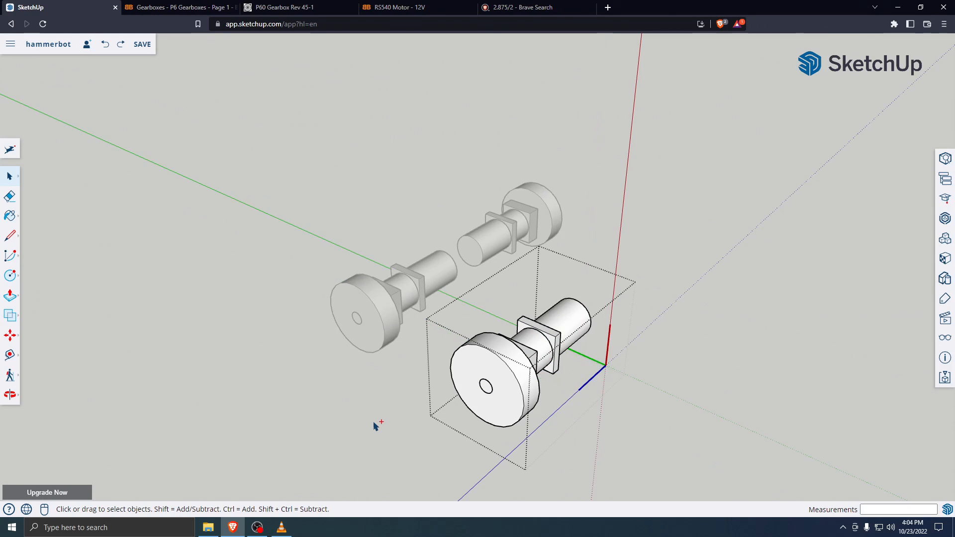
pyautogui.hotkey('ctrl', 'z')
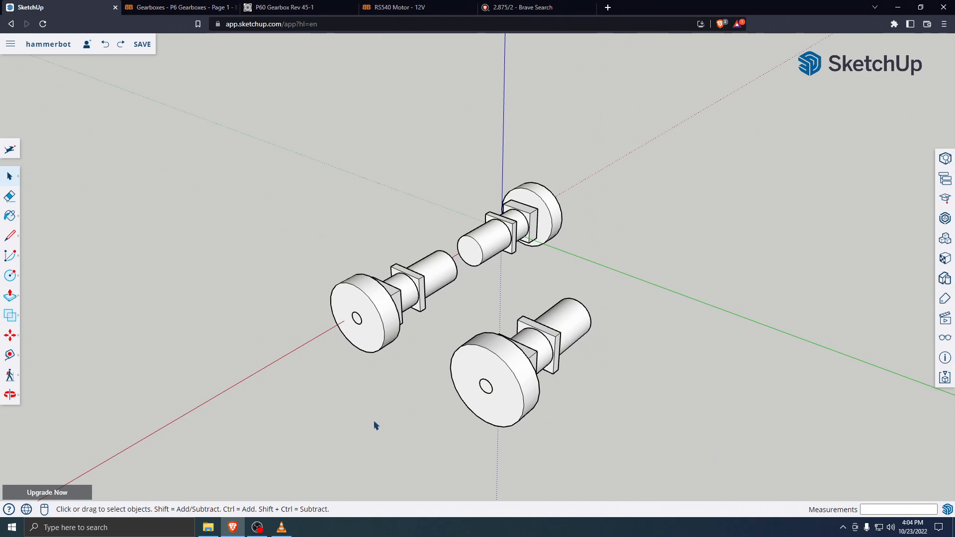
# Check whether the copied drive unit can still be made unique
pyautogui.doubleClick(476, 359)
pyautogui.click(476, 360)
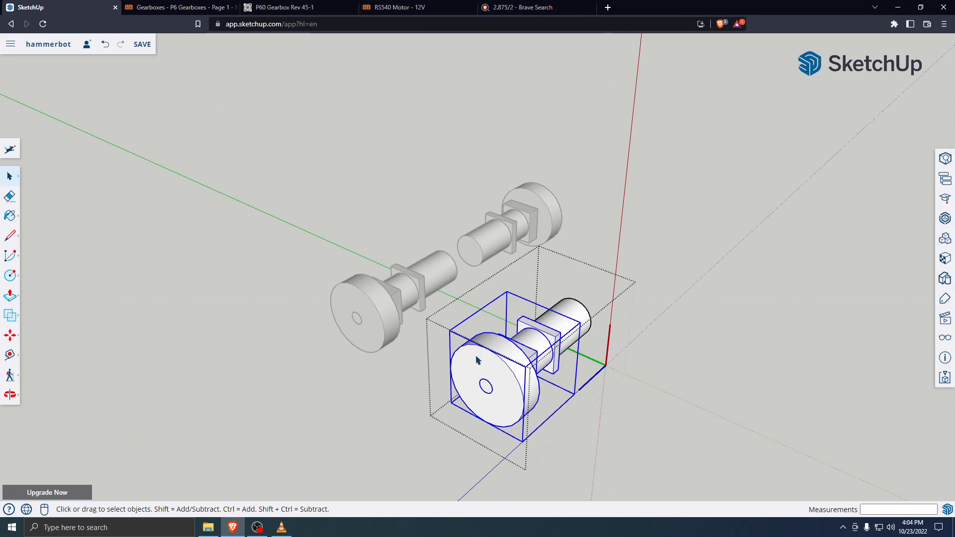
pyautogui.click(274, 447)
pyautogui.click(520, 364)
pyautogui.rightClick(510, 366)
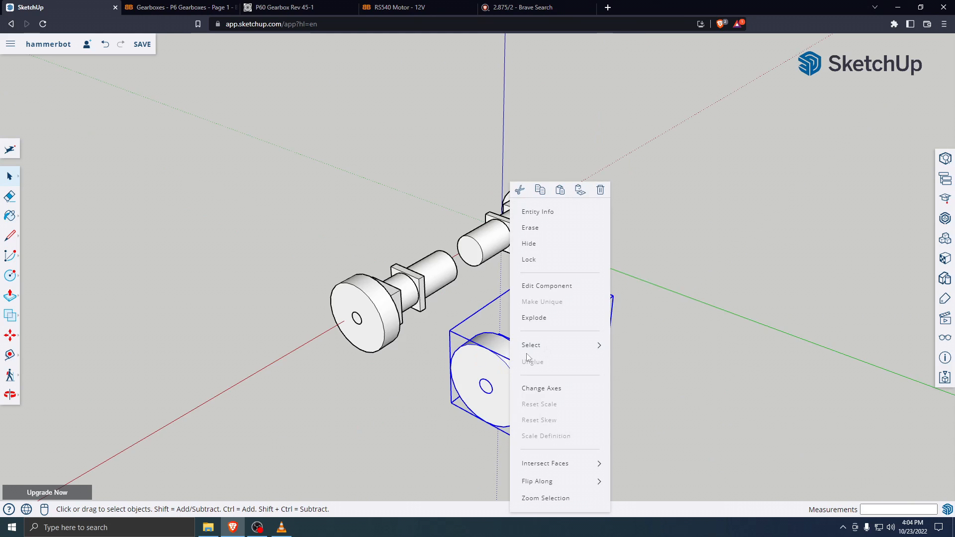
pyautogui.click(415, 412)
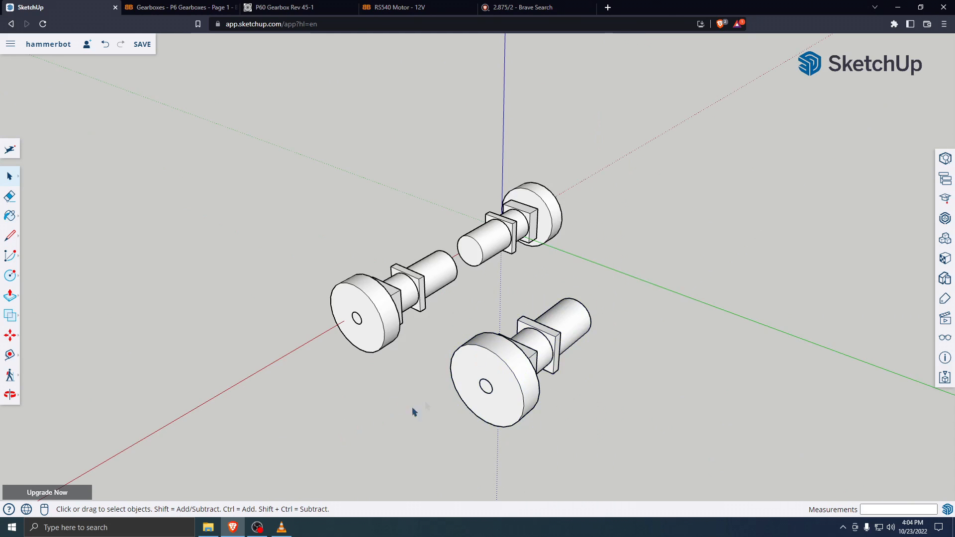
pyautogui.click(490, 378)
pyautogui.rightClick(496, 367)
pyautogui.click(347, 476)
# Open the nested gearbox and wheel component in the copied unit and check whether its wheel can be made unique
pyautogui.doubleClick(496, 405)
pyautogui.click(521, 350)
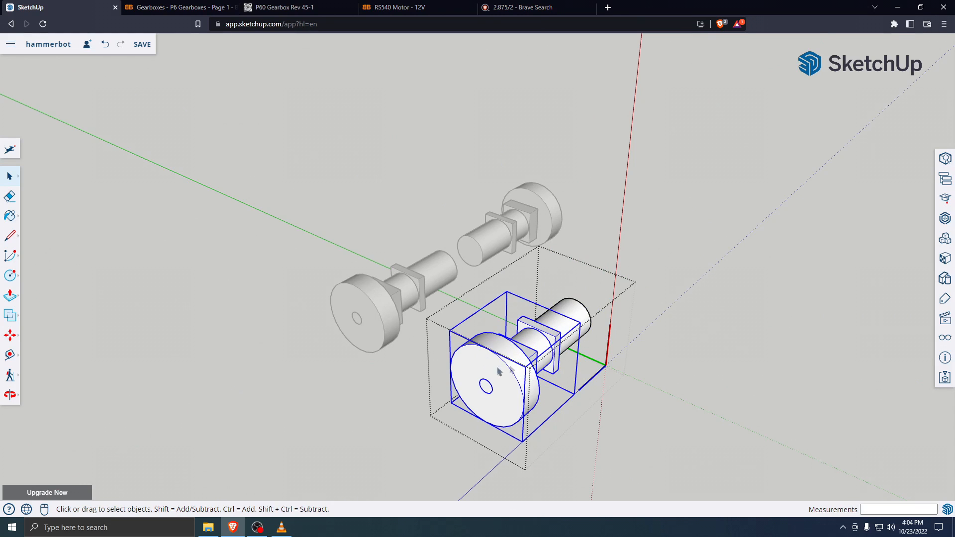
pyautogui.doubleClick(506, 351)
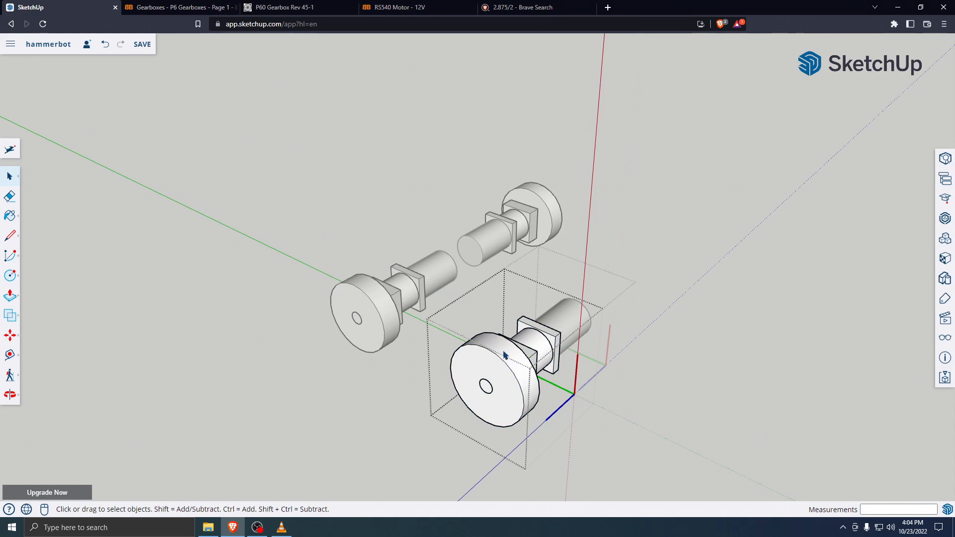
pyautogui.hotkey('ctrl', 'a')
pyautogui.rightClick(504, 354)
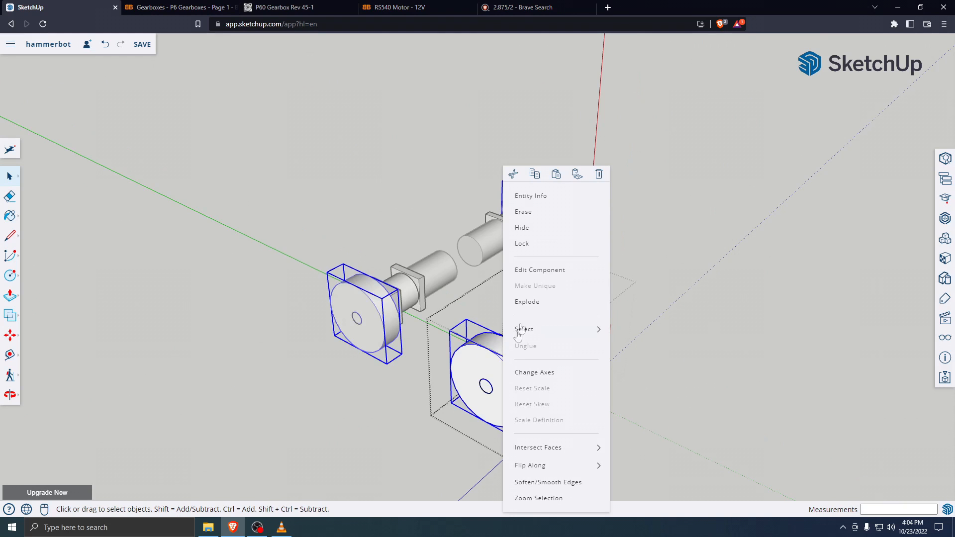
pyautogui.click(487, 302)
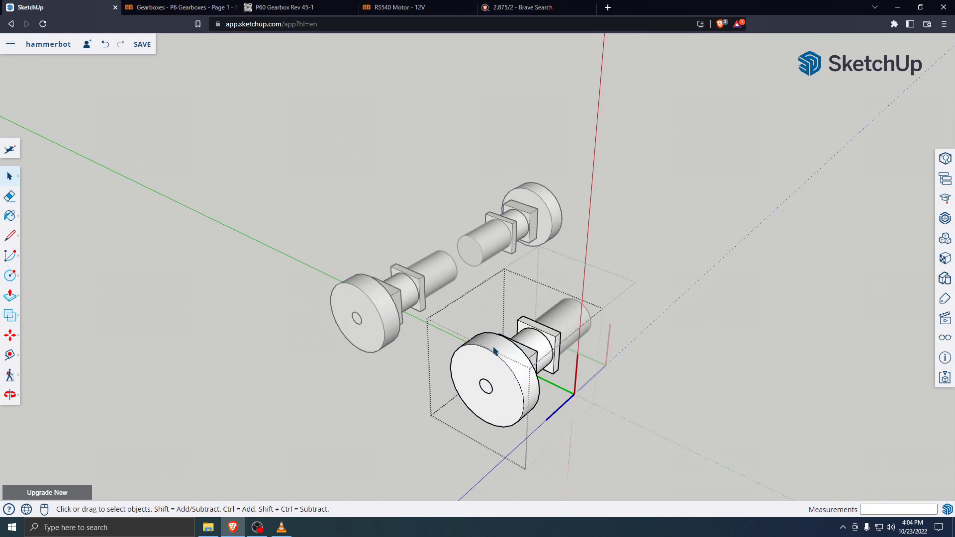
pyautogui.hotkey('ctrl', 'a')
pyautogui.rightClick(495, 350)
pyautogui.click(483, 297)
pyautogui.click(635, 398)
# Make the gearbox and wheel component nested inside the copied drive unit unique
pyautogui.hotkey('ctrl', 'a')
pyautogui.rightClick(501, 354)
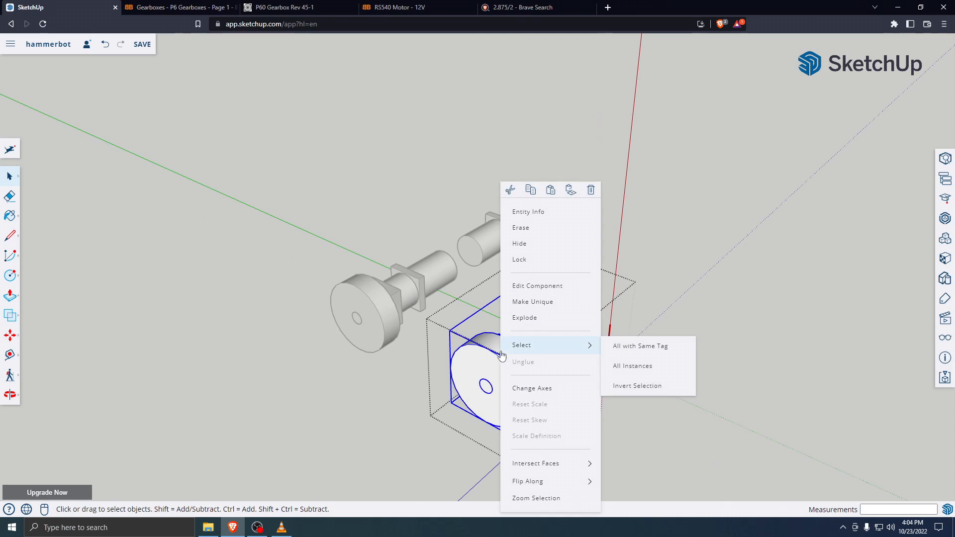
pyautogui.click(554, 303)
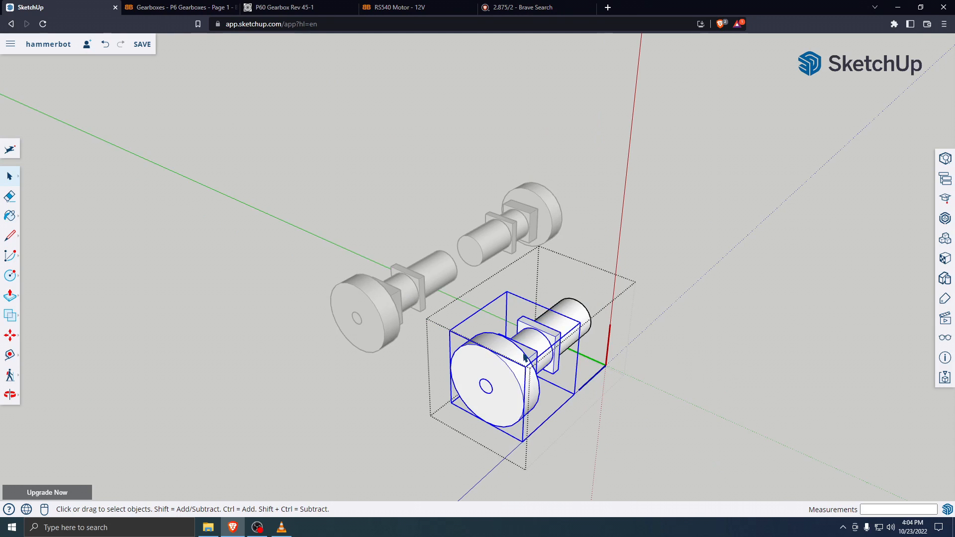
# Delete the wheel inside the copied unit's gearbox component, and close both components
pyautogui.doubleClick(515, 360)
pyautogui.click(508, 351)
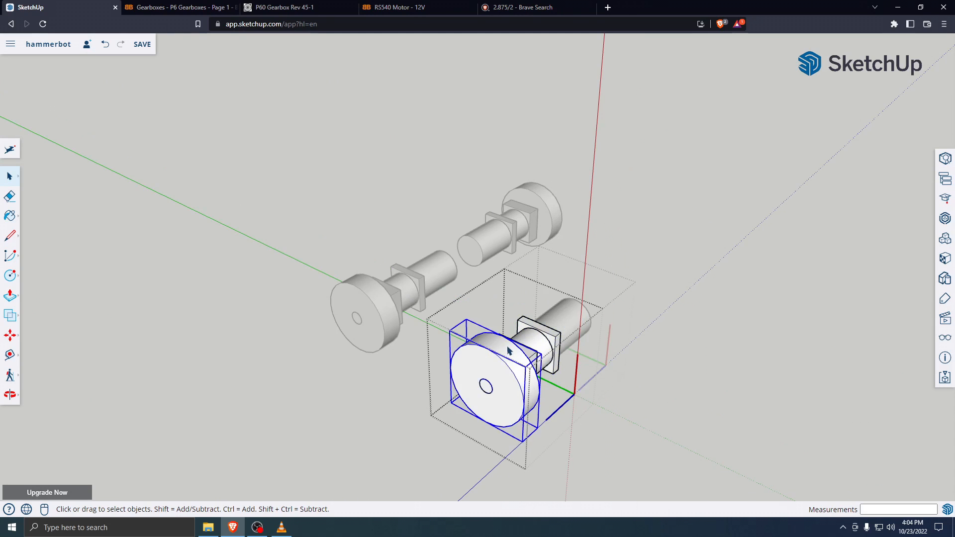
pyautogui.press('Delete')
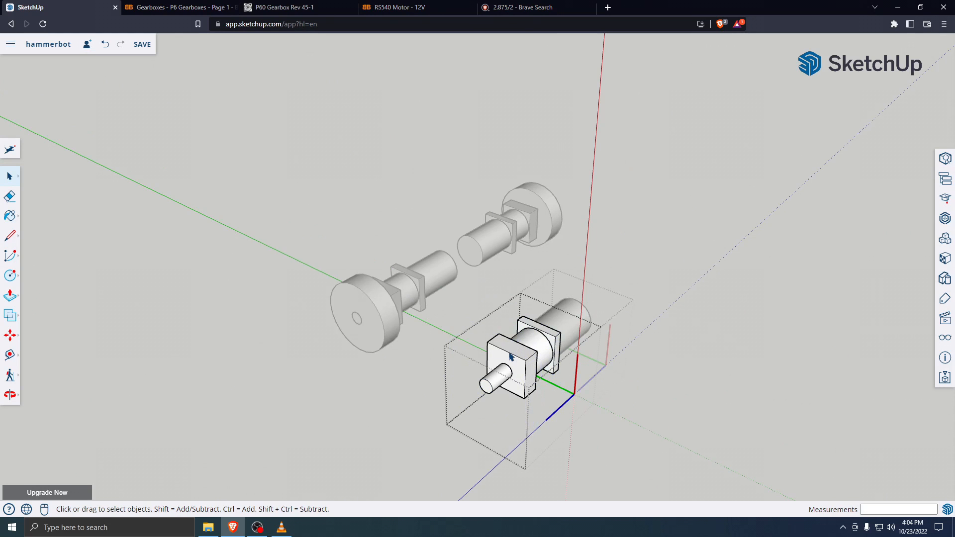
pyautogui.click(706, 386)
pyautogui.click(668, 386)
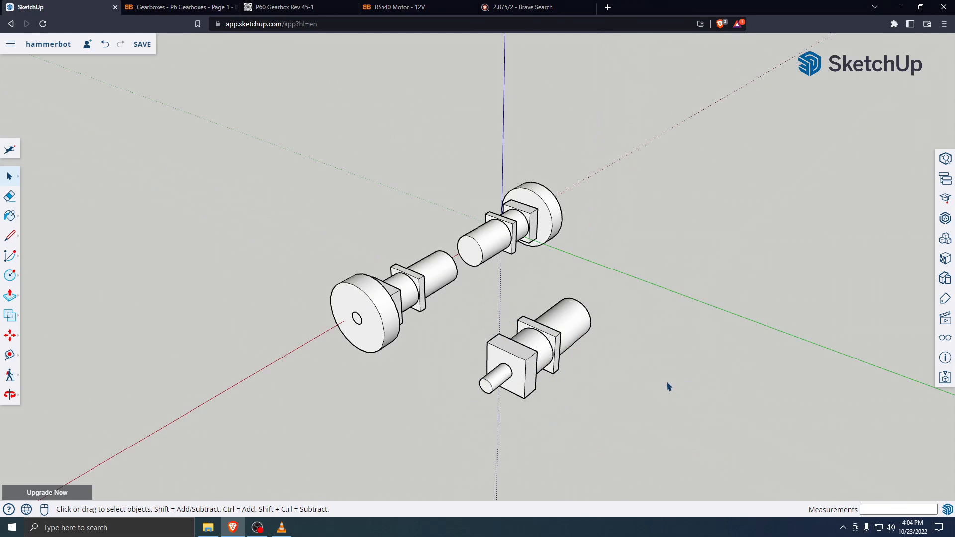
# Save the hammerbot model, cancelling the browser's webpage Save As dialog
pyautogui.moveTo(441, 416); pyautogui.dragTo(466, 258, button='middle')
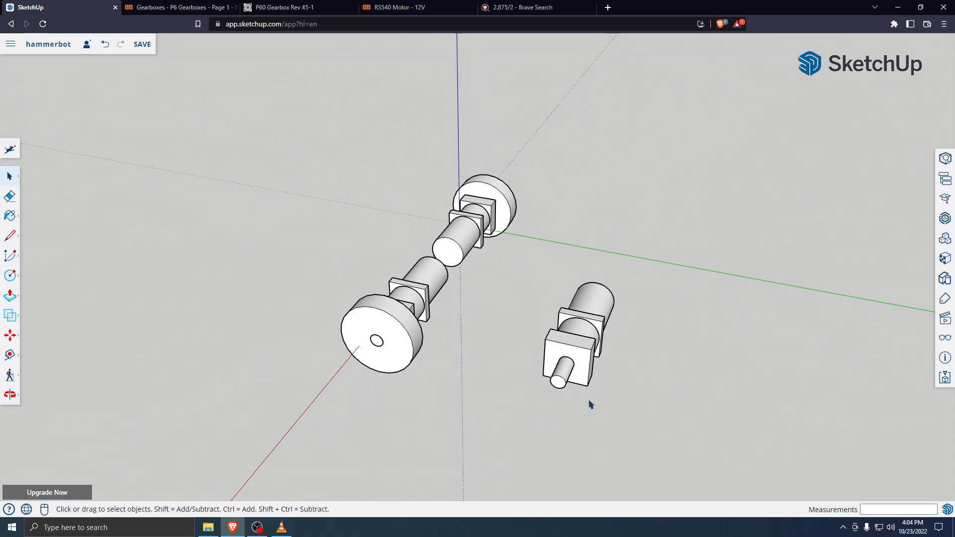
pyautogui.moveTo(668, 364); pyautogui.dragTo(575, 395, button='middle')
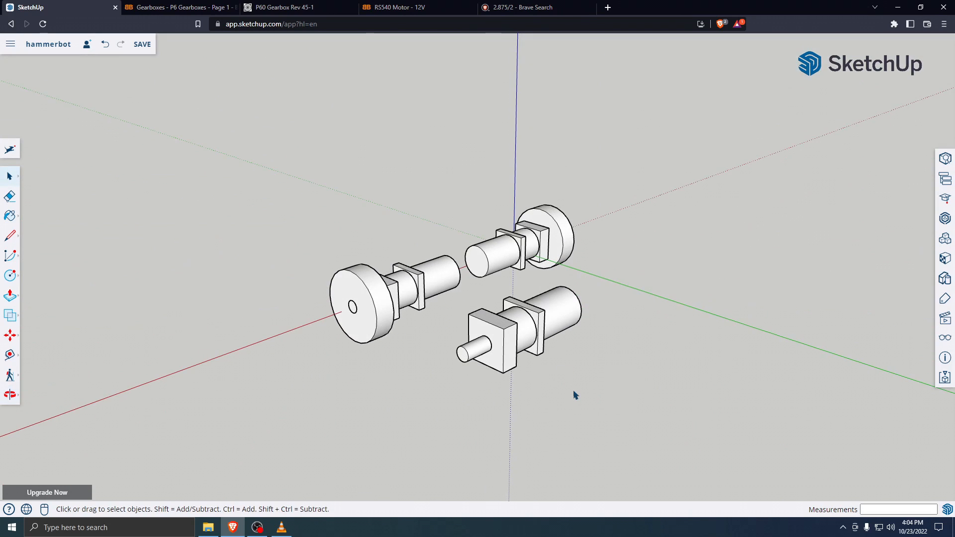
pyautogui.hotkey('ctrl', 's')
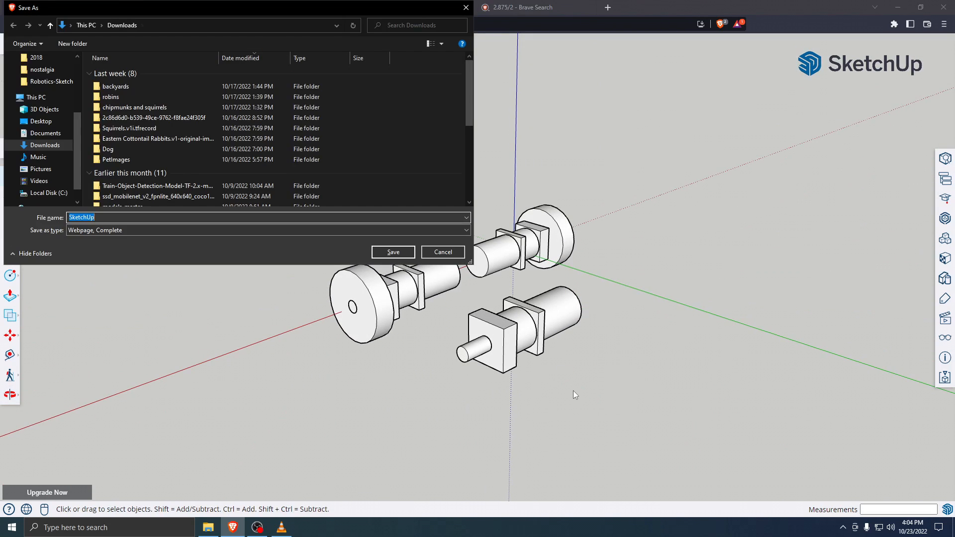
pyautogui.click(443, 252)
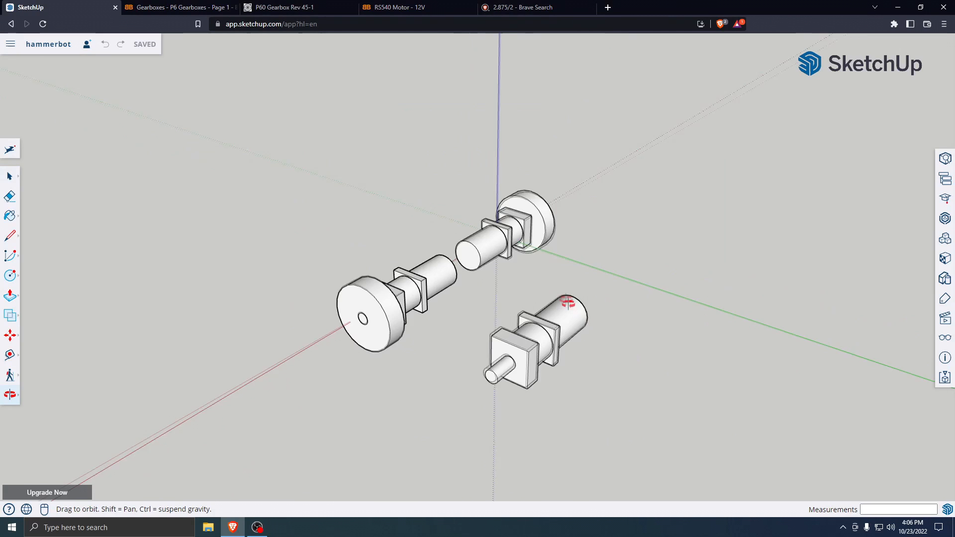
pyautogui.moveTo(565, 298); pyautogui.dragTo(514, 370, button='middle')
pyautogui.click(515, 370)
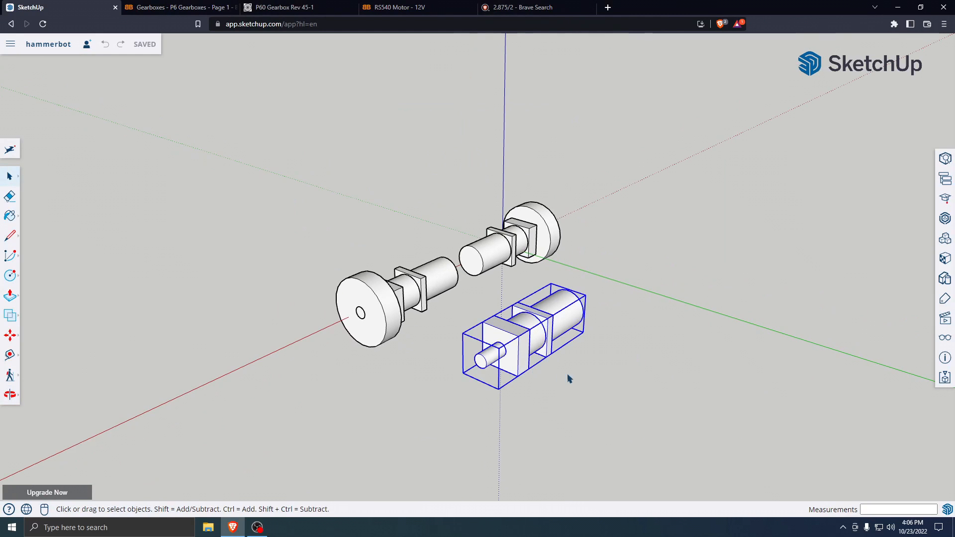
pyautogui.press('m')
pyautogui.moveTo(624, 416); pyautogui.dragTo(724, 450, button='middle')
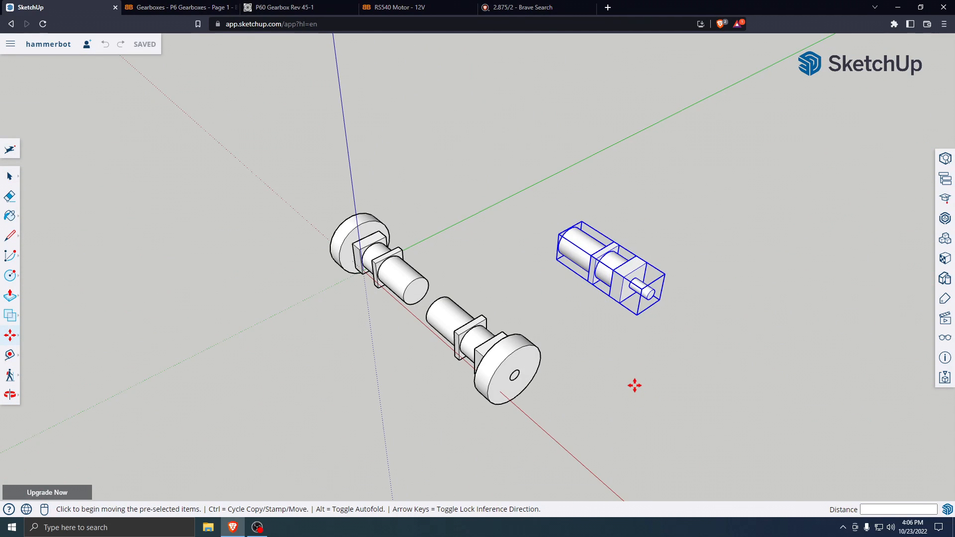
pyautogui.press('Escape')
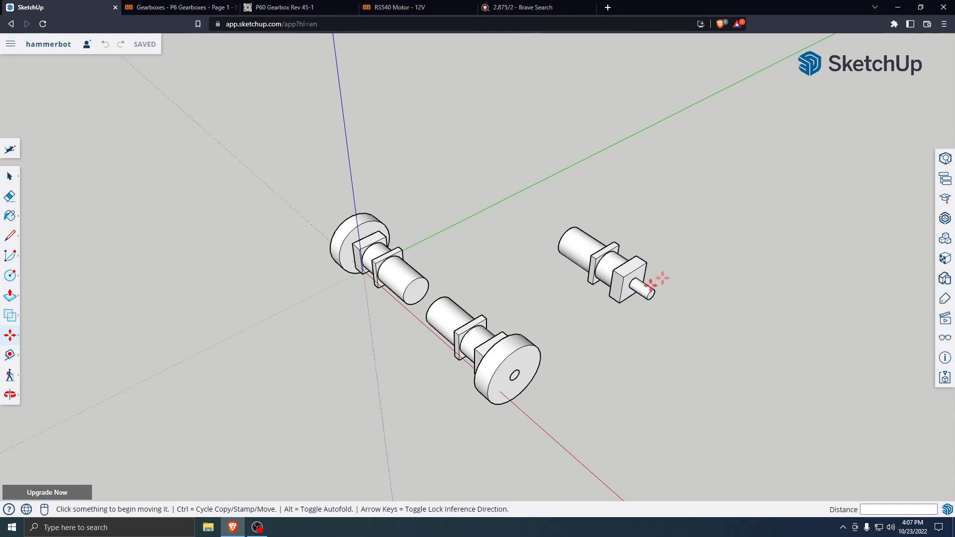
pyautogui.press('space')
# Select the wheel-less gearbox and motor unit and start moving it
pyautogui.click(616, 263)
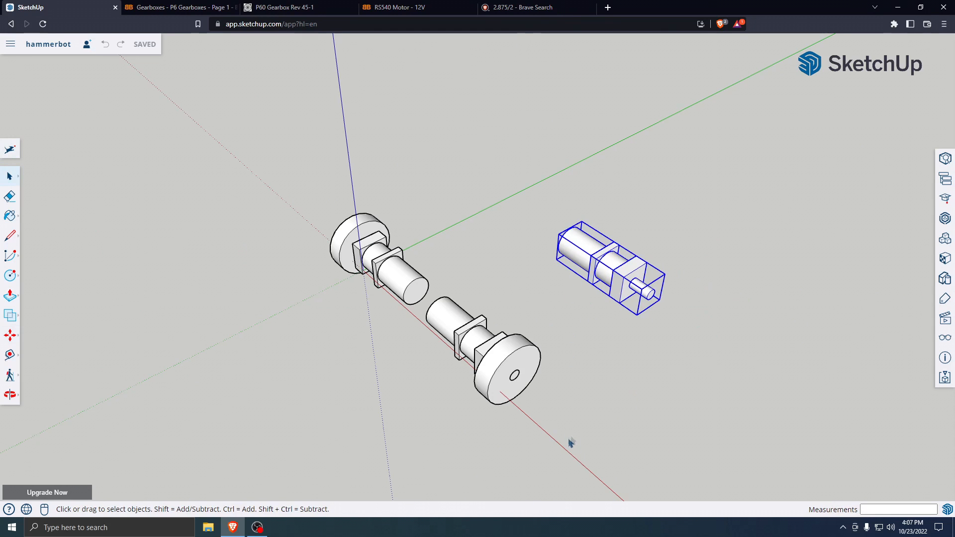
pyautogui.moveTo(673, 345); pyautogui.dragTo(640, 318, button='middle')
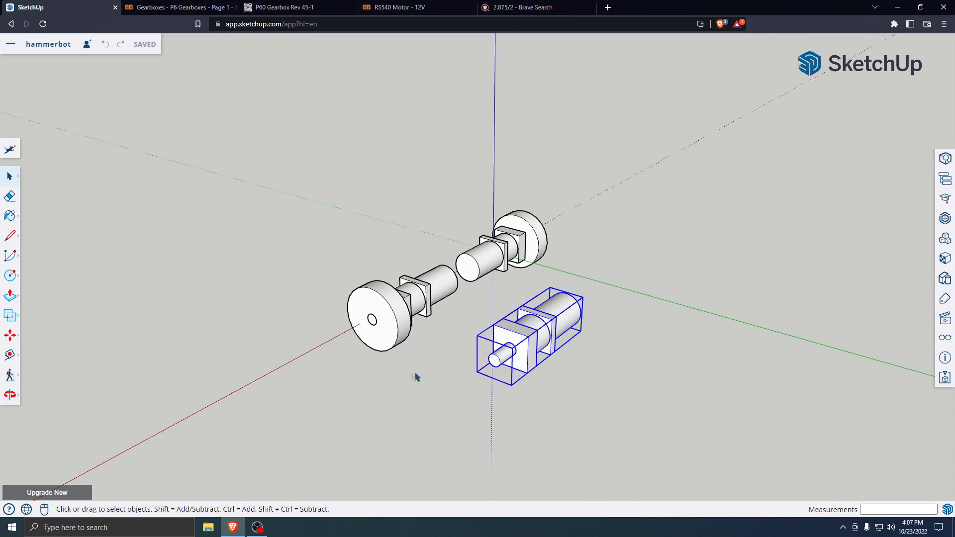
pyautogui.press('m')
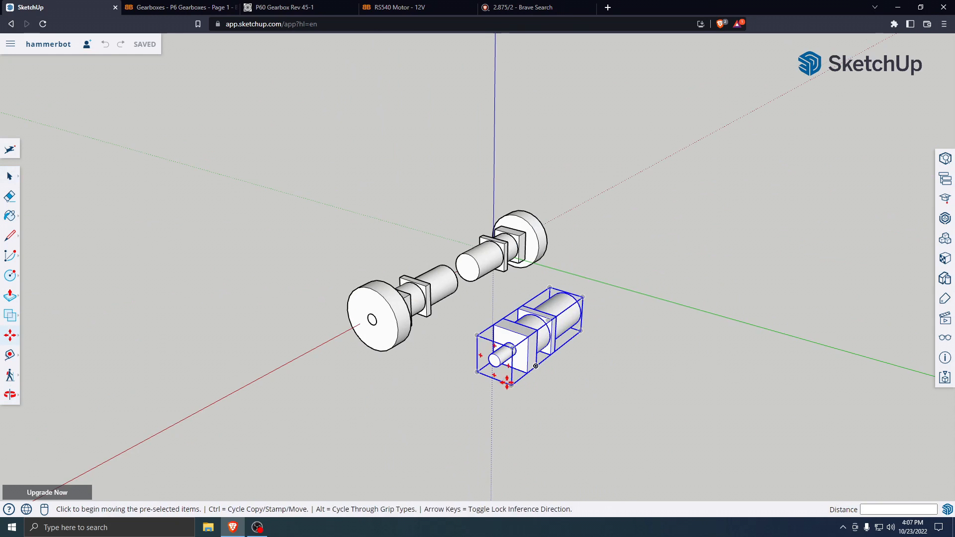
# Move the selected third gearmotor group closer to the two wheel assemblies
pyautogui.moveTo(503, 439); pyautogui.dragTo(939, 458, button='middle')
pyautogui.click(612, 291)
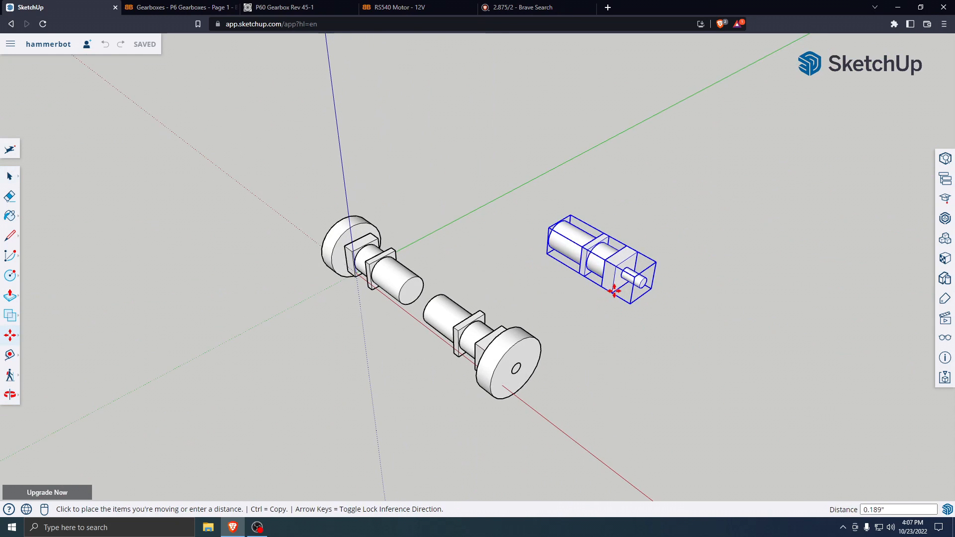
pyautogui.click(503, 312)
pyautogui.moveTo(592, 330); pyautogui.dragTo(510, 302, button='middle')
pyautogui.click(496, 288)
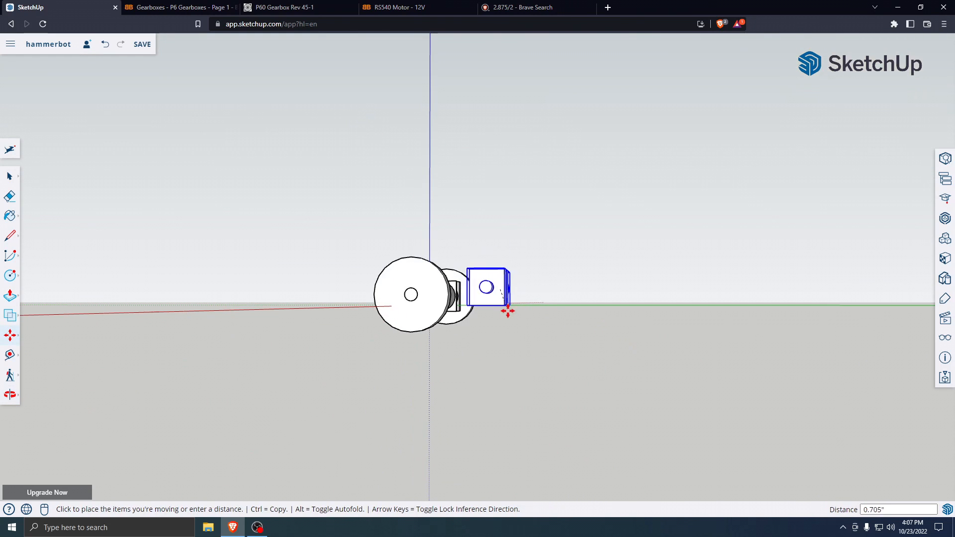
pyautogui.click(522, 313)
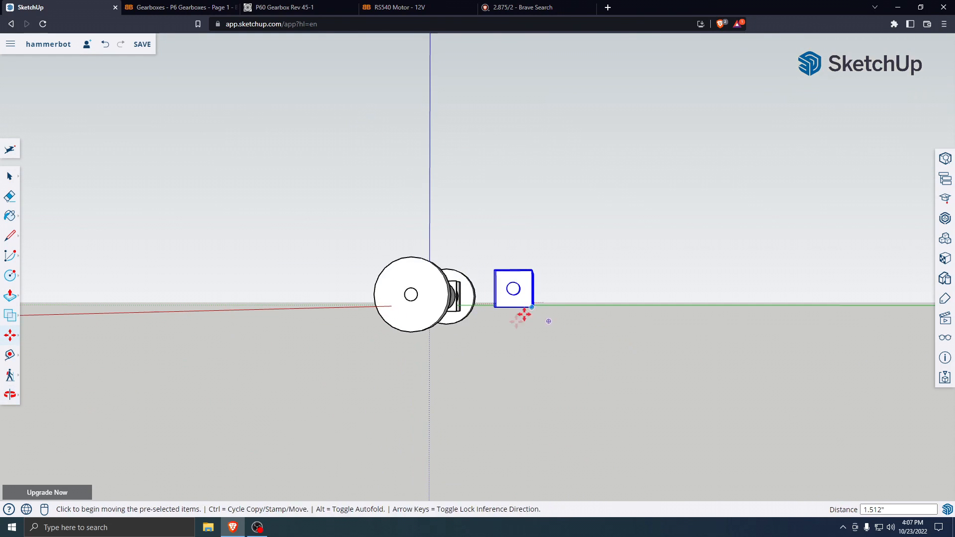
# Snap the lower corner of the third gearmotor's front block to the flange corner of the nearest drive motor
pyautogui.moveTo(520, 315); pyautogui.dragTo(467, 219, button='middle')
pyautogui.scroll(4, 490, 290)
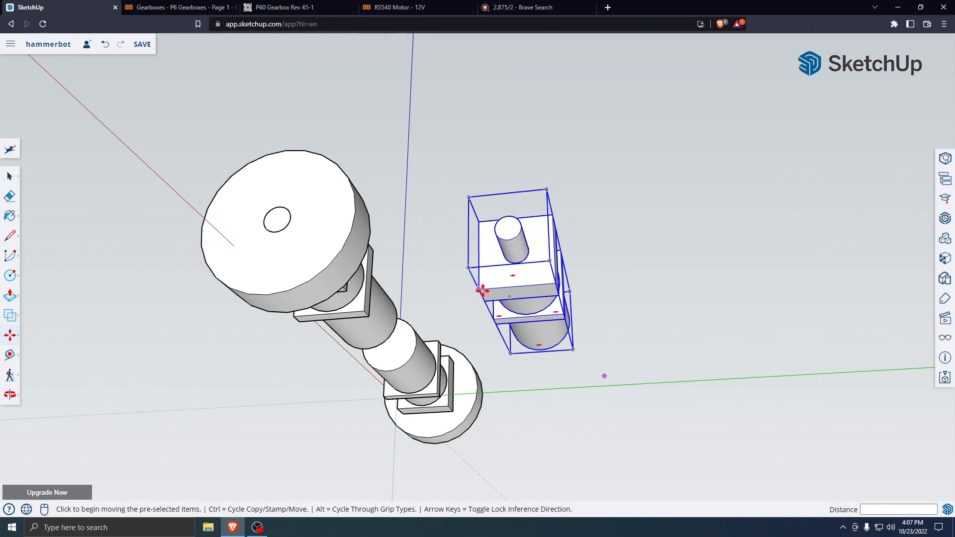
pyautogui.click(478, 288)
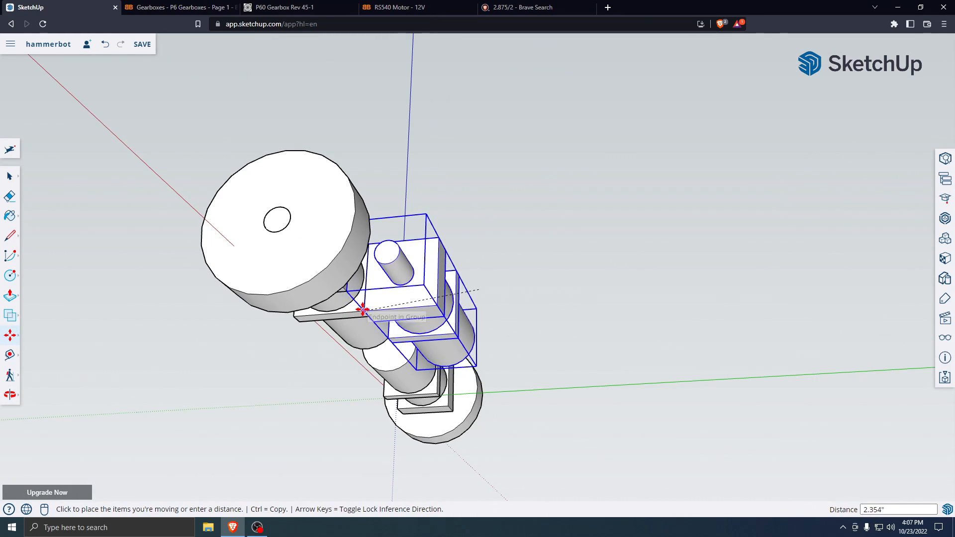
pyautogui.click(363, 313)
# Shift the third gearmotor sideways to leave a gap from the drive motors, and clear the selection
pyautogui.moveTo(560, 273); pyautogui.dragTo(572, 152, button='middle')
pyautogui.scroll(4, 411, 228)
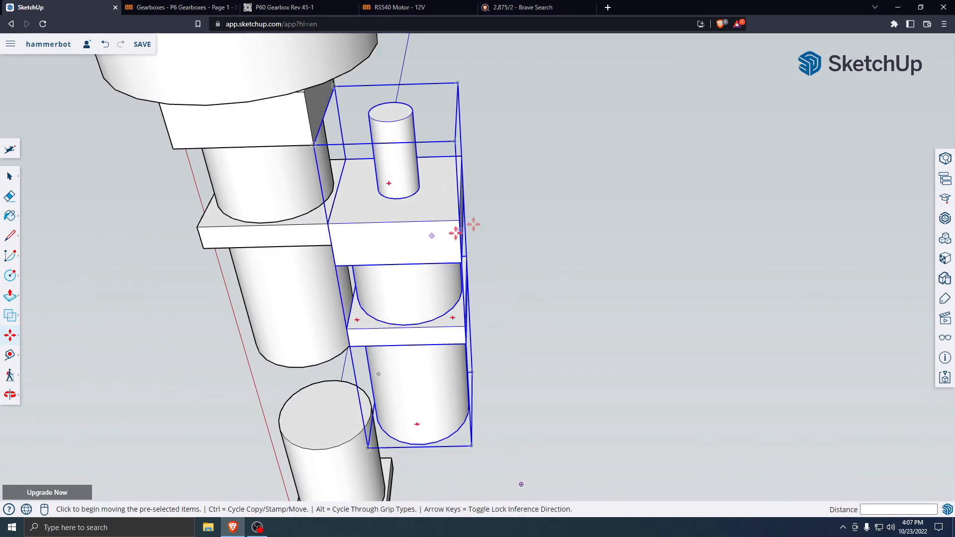
pyautogui.scroll(-4, 503, 229)
pyautogui.moveTo(503, 236); pyautogui.dragTo(540, 363, button='middle')
pyautogui.click(540, 362)
pyautogui.click(584, 367)
pyautogui.press('space')
pyautogui.click(584, 366)
# Move the third gearmotor along the red axis toward the far wheel assembly
pyautogui.moveTo(501, 334); pyautogui.dragTo(519, 23, button='middle')
pyautogui.moveTo(567, 266); pyautogui.dragTo(467, 332, button='middle')
pyautogui.scroll(3, 537, 261)
pyautogui.moveTo(542, 257); pyautogui.dragTo(297, 438, button='middle')
pyautogui.scroll(-3, 417, 249)
pyautogui.moveTo(415, 256); pyautogui.dragTo(384, 412, button='middle')
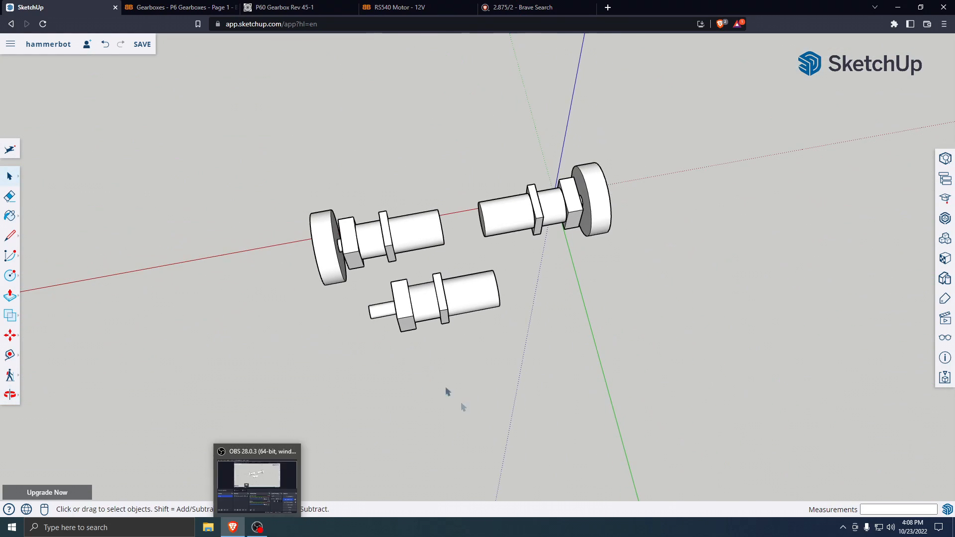
pyautogui.click(11, 335)
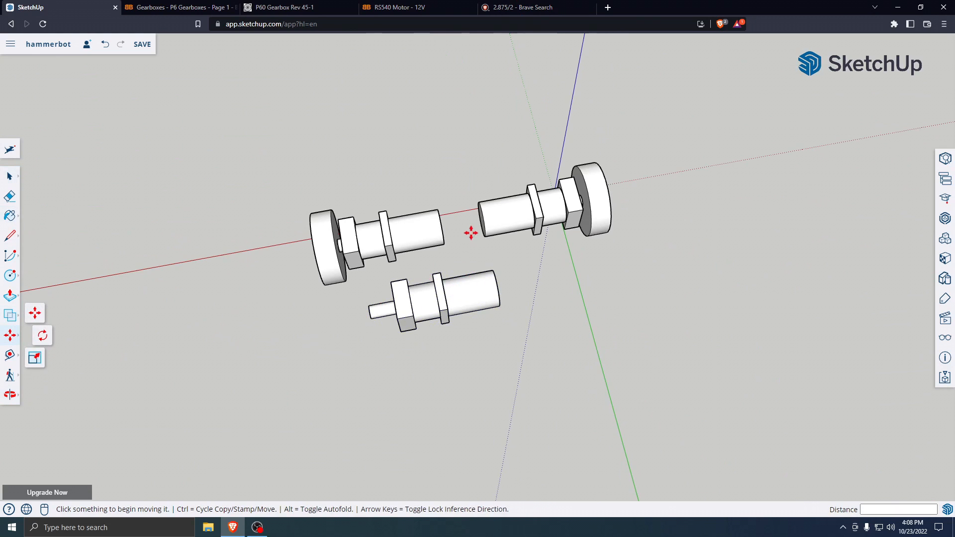
pyautogui.click(416, 330)
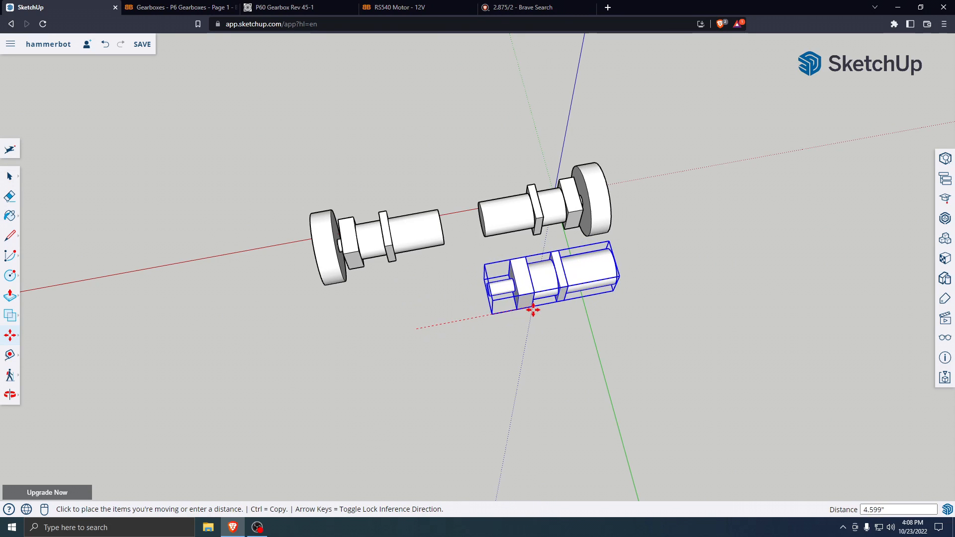
pyautogui.click(508, 312)
# Nudge the third gearmotor about 0.189 inches along the red axis, away from its shaft end
pyautogui.moveTo(508, 312); pyautogui.dragTo(495, 44, button='middle')
pyautogui.scroll(3, 482, 313)
pyautogui.moveTo(482, 314); pyautogui.dragTo(493, 350, button='middle')
pyautogui.click(500, 344)
pyautogui.click(486, 345)
pyautogui.moveTo(487, 345); pyautogui.dragTo(517, 365, button='middle')
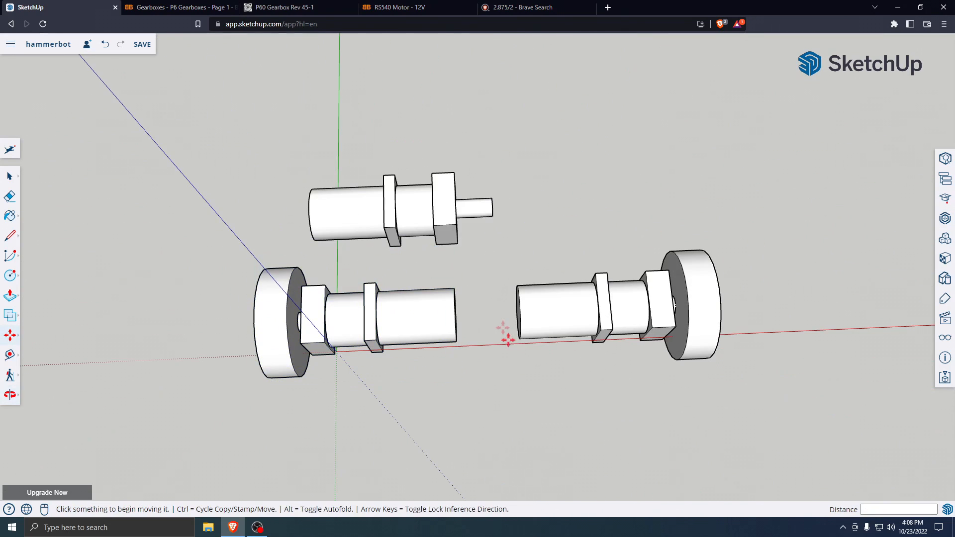
pyautogui.click(457, 225)
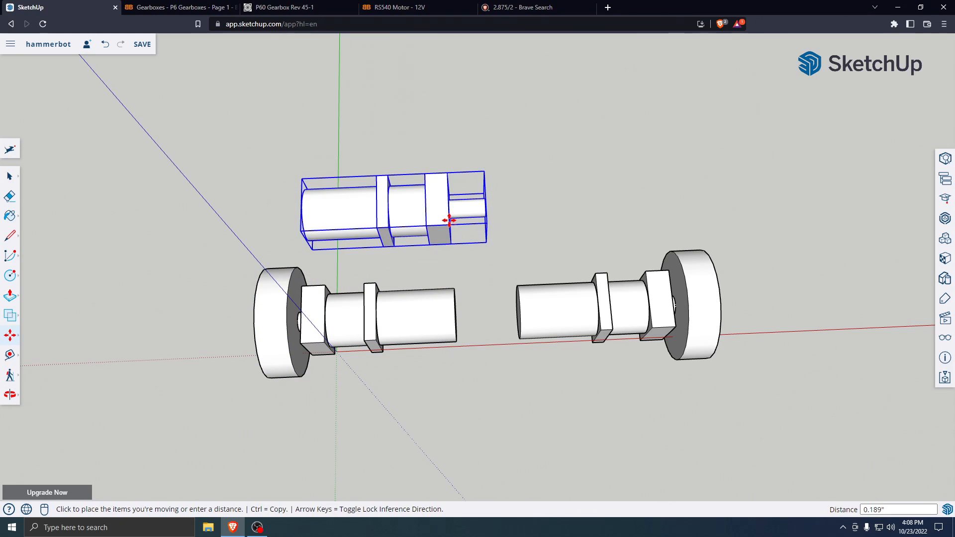
pyautogui.click(449, 221)
pyautogui.click(10, 176)
pyautogui.moveTo(493, 399); pyautogui.dragTo(552, 331, button='middle')
pyautogui.moveTo(524, 292); pyautogui.dragTo(537, 302, button='middle')
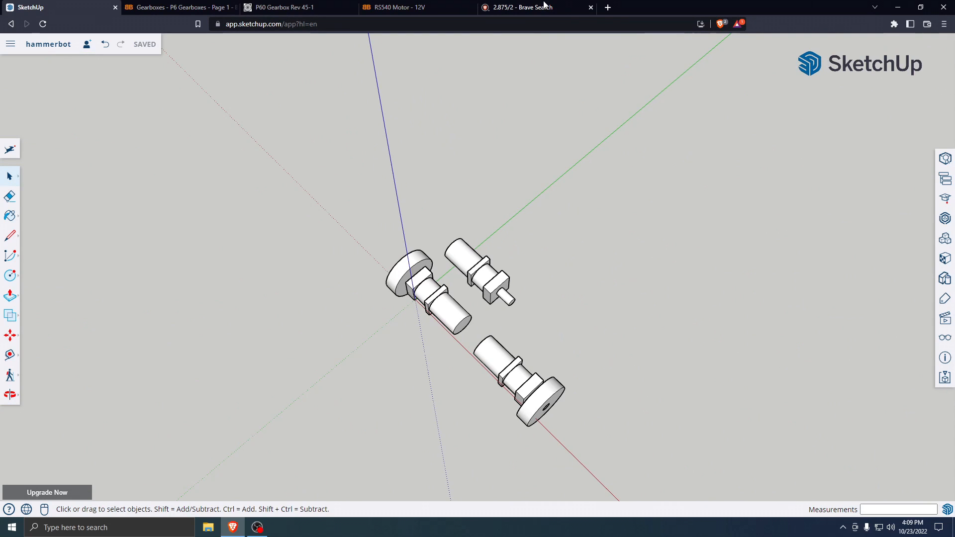
# Try to draw a rectangle about 5.229 by 3.024 inches on the ground in front of the third gearmotor's shaft
pyautogui.moveTo(582, 286); pyautogui.dragTo(582, 420, button='middle')
pyautogui.scroll(8, 655, 290)
pyautogui.scroll(-3, 603, 340)
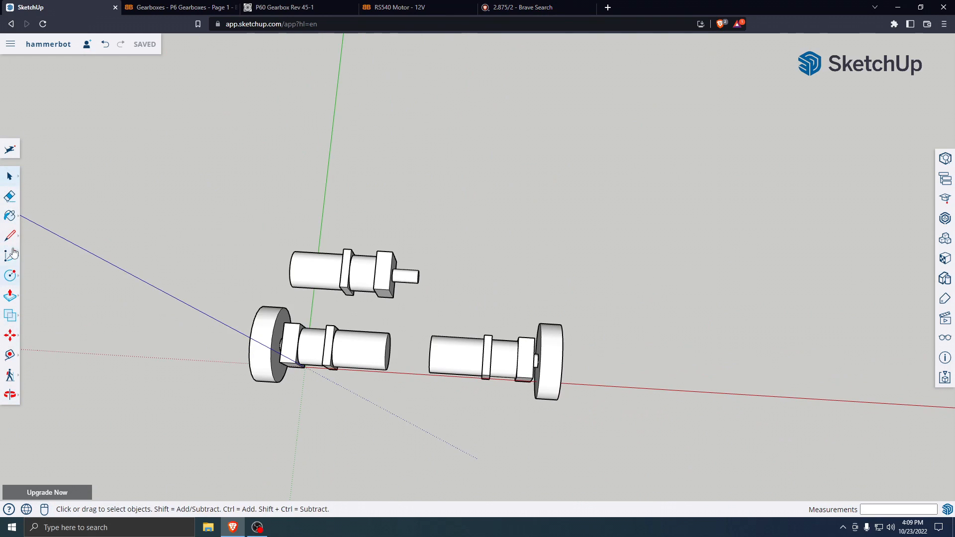
pyautogui.press('r')
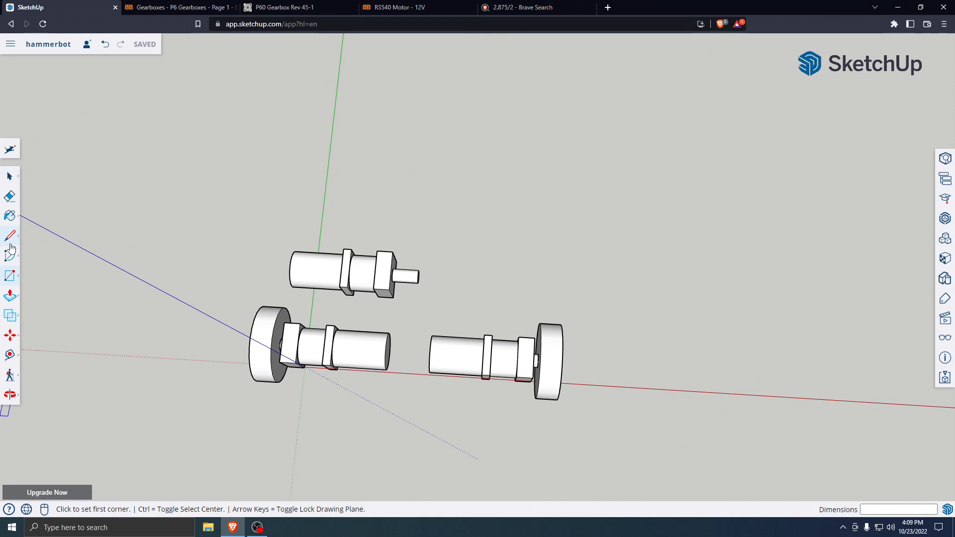
pyautogui.scroll(3, 478, 273)
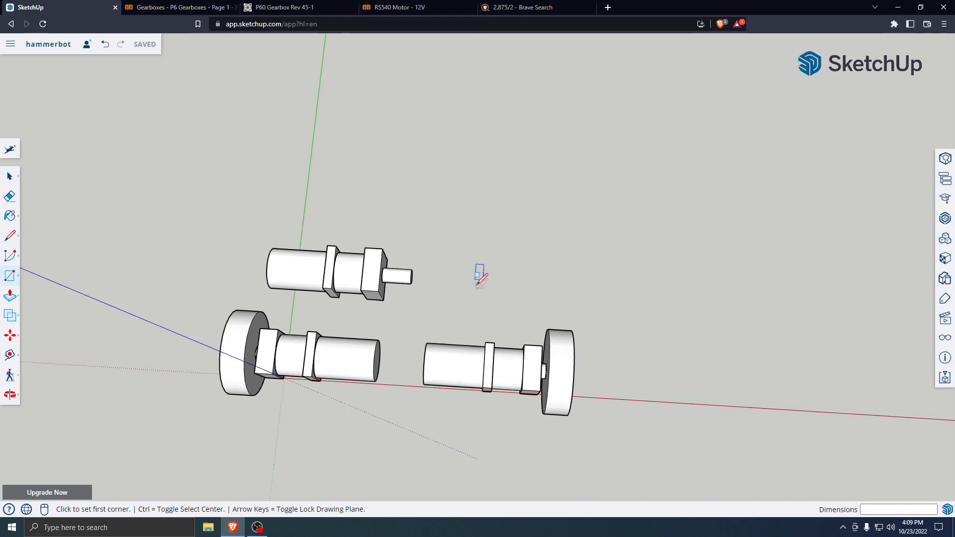
pyautogui.click(435, 311)
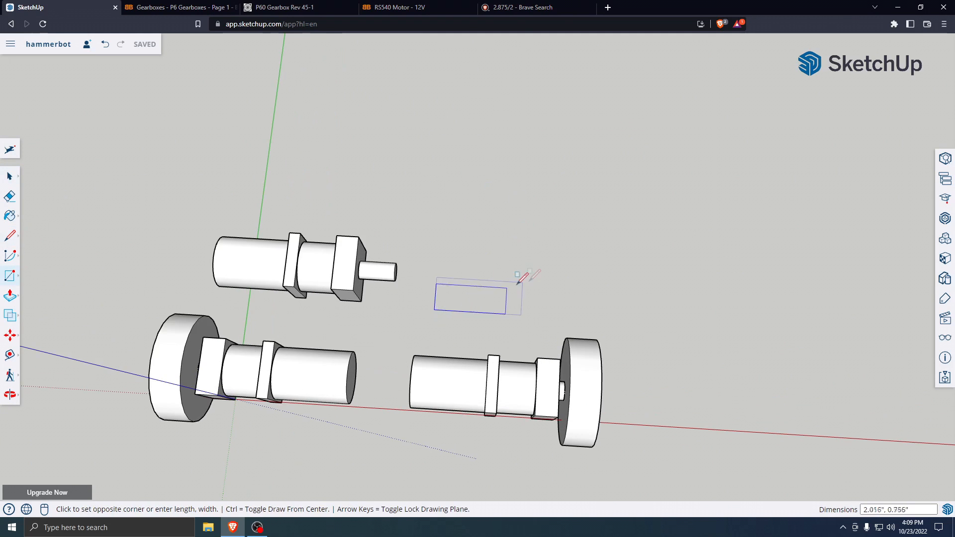
pyautogui.click(621, 219)
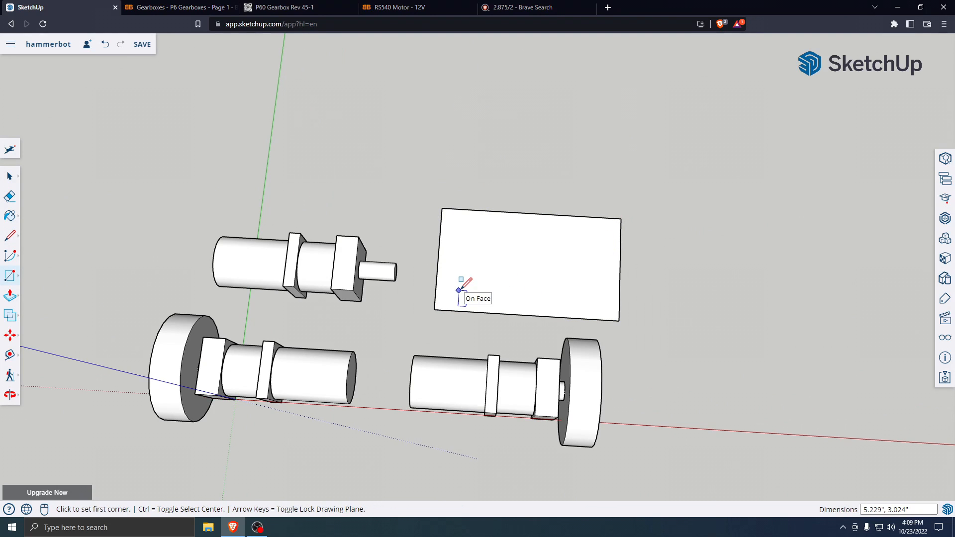
pyautogui.hotkey('ctrl', 'z')
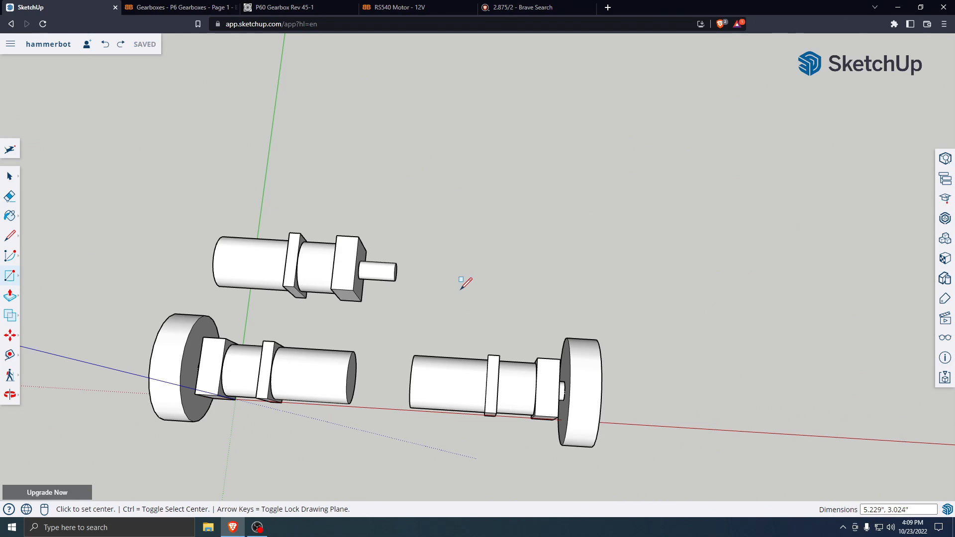
# Draw a corner-to-corner rectangle about 4.221 by 2.394 inches on the ground in front of the third gearmotor's shaft
pyautogui.click(430, 310)
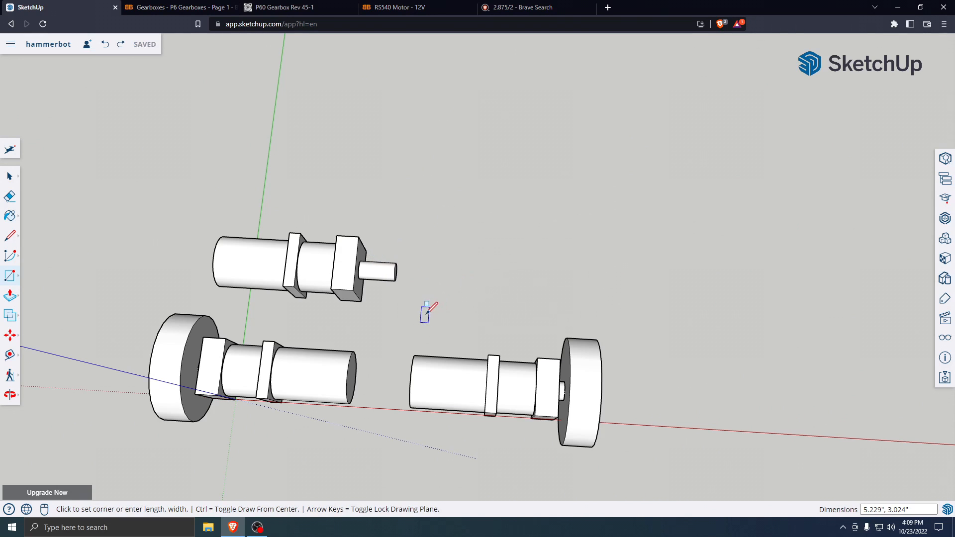
pyautogui.click(17, 276)
pyautogui.click(34, 231)
pyautogui.click(432, 318)
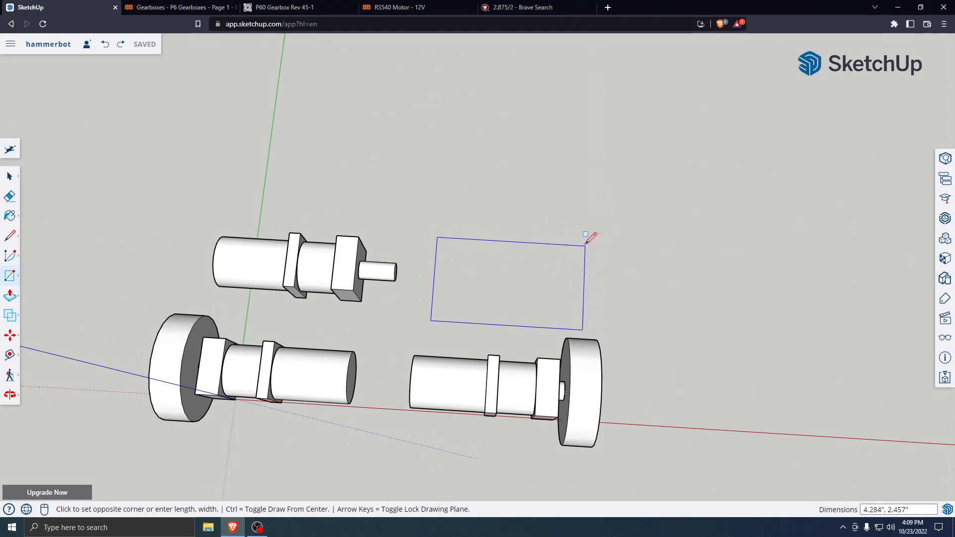
pyautogui.click(583, 247)
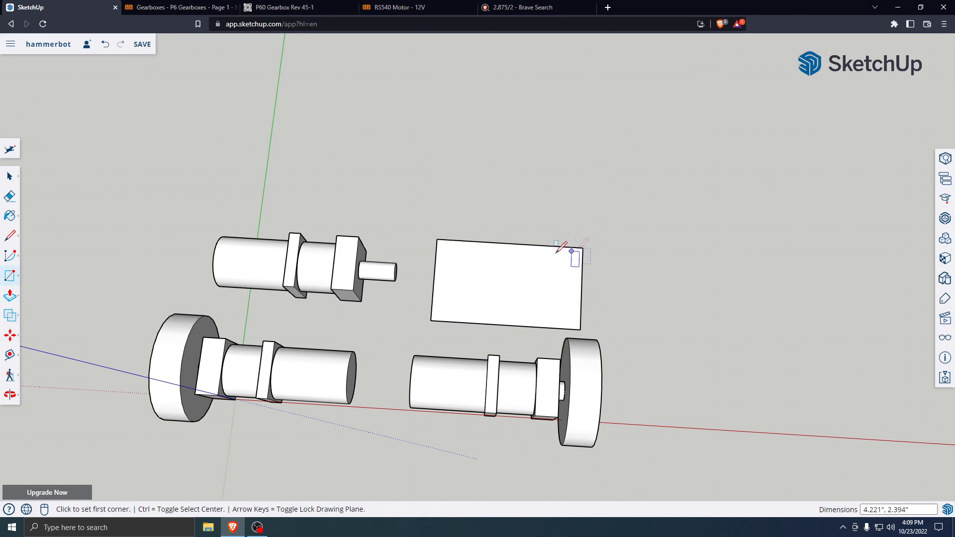
# Extrude the rectangle upward by 1.5 inches into a box
pyautogui.press('p')
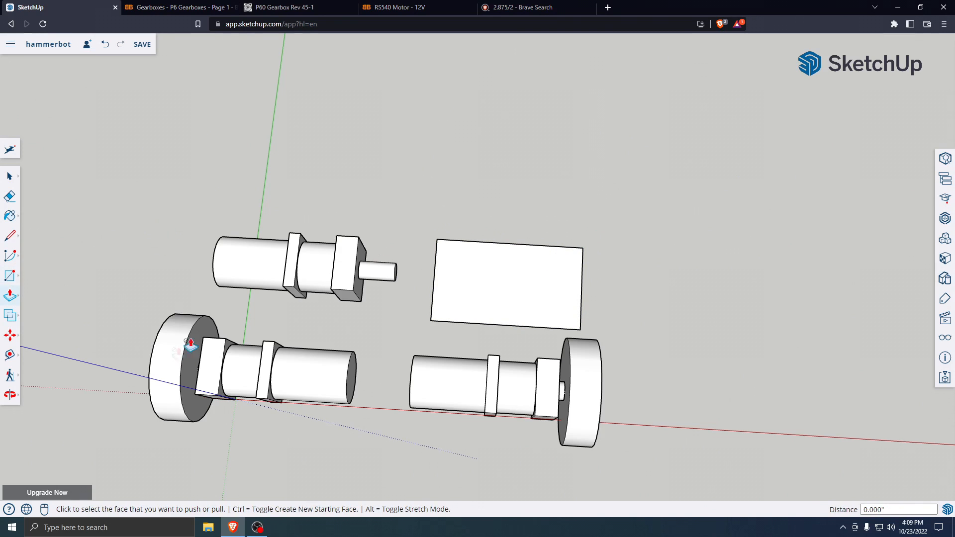
pyautogui.click(496, 297)
pyautogui.moveTo(496, 271); pyautogui.dragTo(520, 161, button='middle')
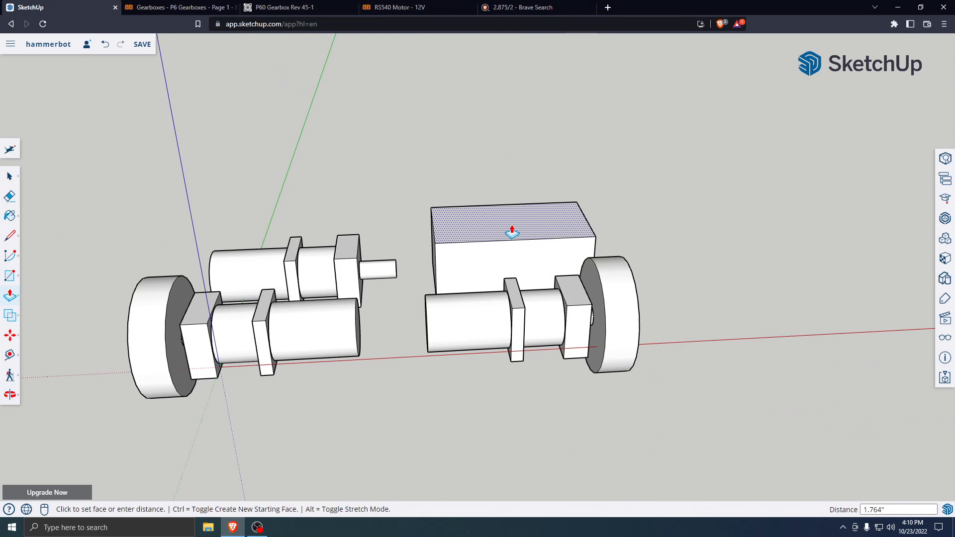
pyautogui.press('Return')
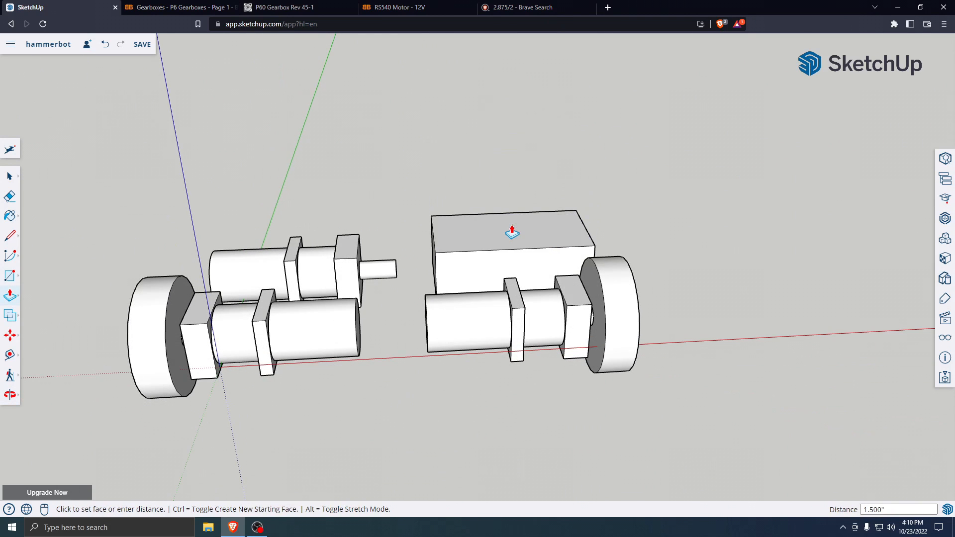
# Select the whole box and make it a group
pyautogui.click(10, 176)
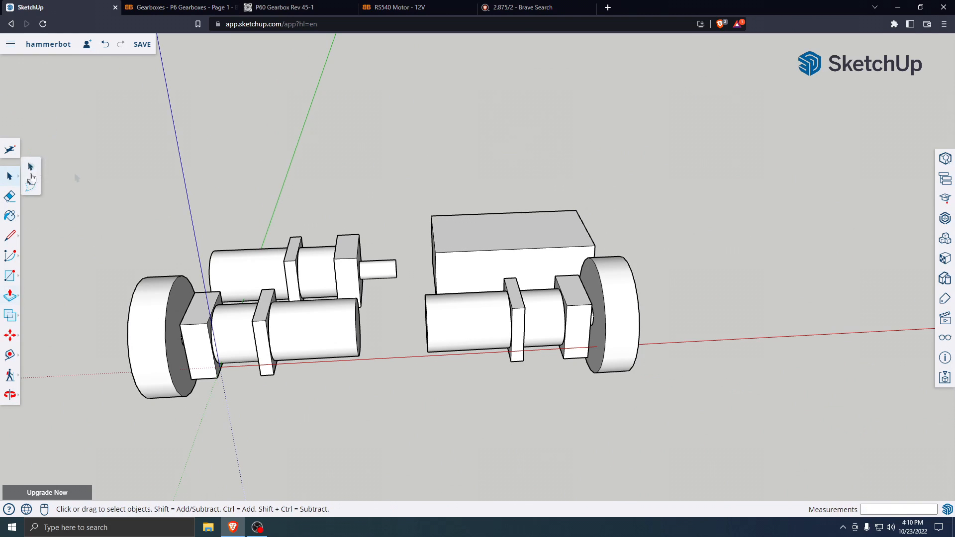
pyautogui.moveTo(571, 169); pyautogui.dragTo(471, 297, button='middle')
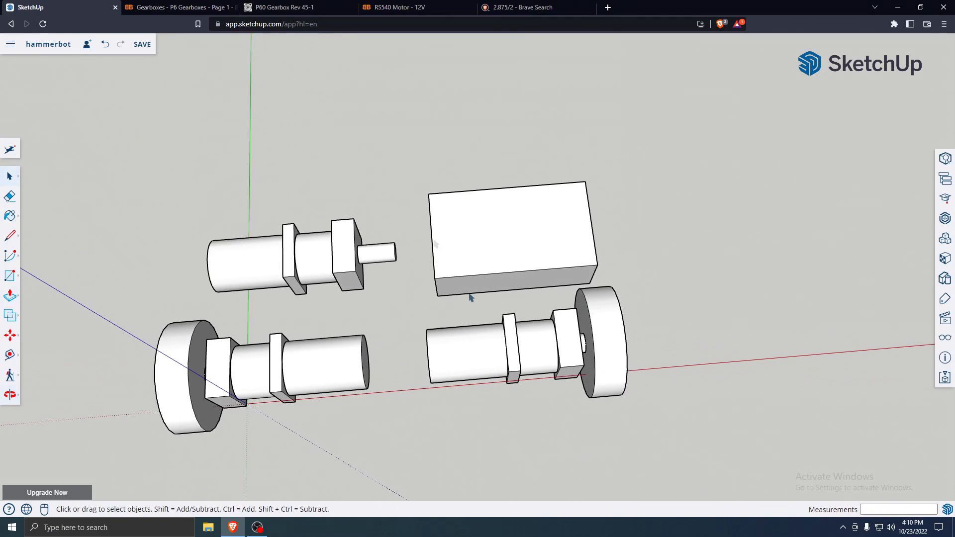
pyautogui.moveTo(475, 251); pyautogui.dragTo(618, 141)
pyautogui.moveTo(618, 141); pyautogui.dragTo(591, 257, button='middle')
pyautogui.moveTo(403, 167); pyautogui.dragTo(654, 299)
pyautogui.rightClick(503, 259)
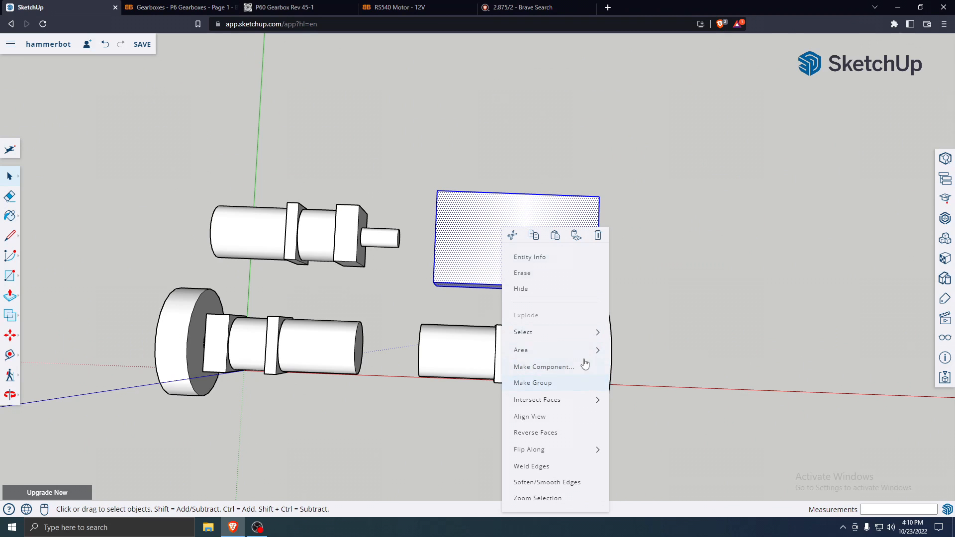
pyautogui.click(569, 383)
# Move the box group about 1.2 inches down beside the nearest drive motor
pyautogui.moveTo(685, 229); pyautogui.dragTo(366, 252, button='middle')
pyautogui.press('m')
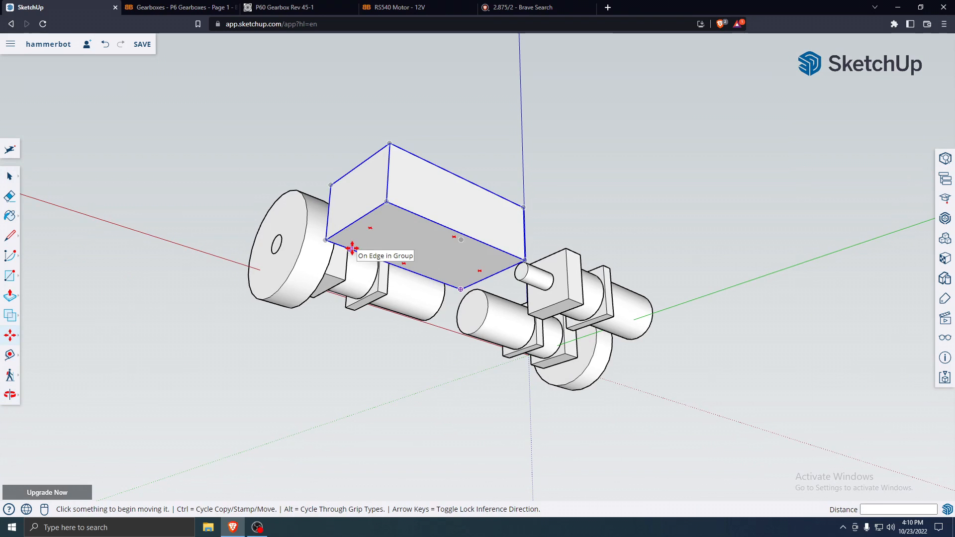
pyautogui.click(352, 248)
pyautogui.click(342, 284)
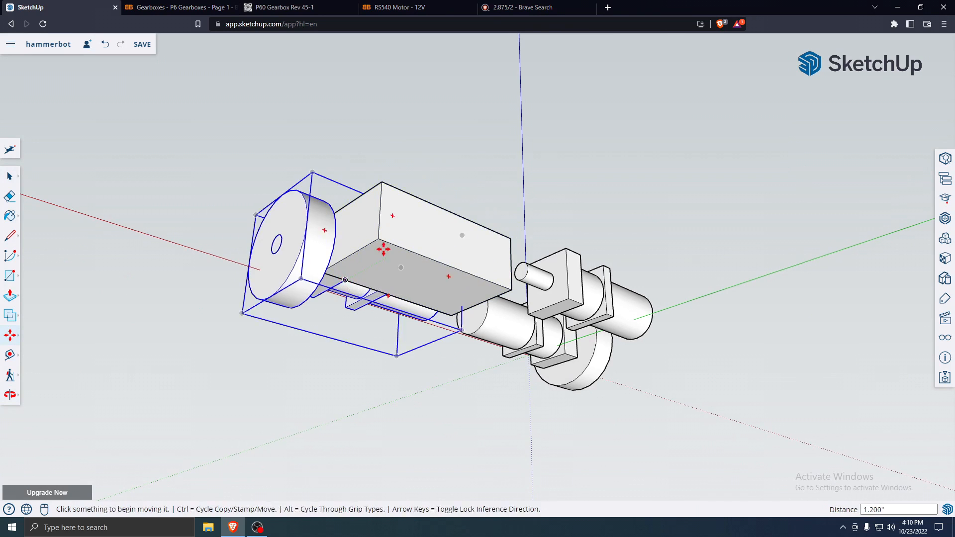
# Move the box group along the green axis away from the drive motors, and leave the Move tool
pyautogui.moveTo(383, 250); pyautogui.dragTo(290, 532, button='middle')
pyautogui.moveTo(371, 348); pyautogui.dragTo(572, 371, button='middle')
pyautogui.click(573, 377)
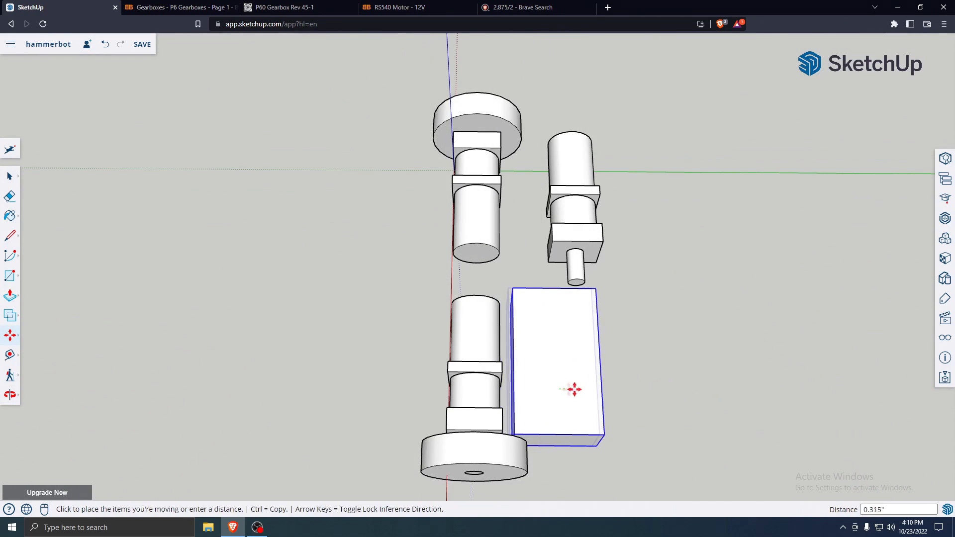
pyautogui.click(599, 391)
pyautogui.moveTo(542, 386); pyautogui.dragTo(497, 163, button='middle')
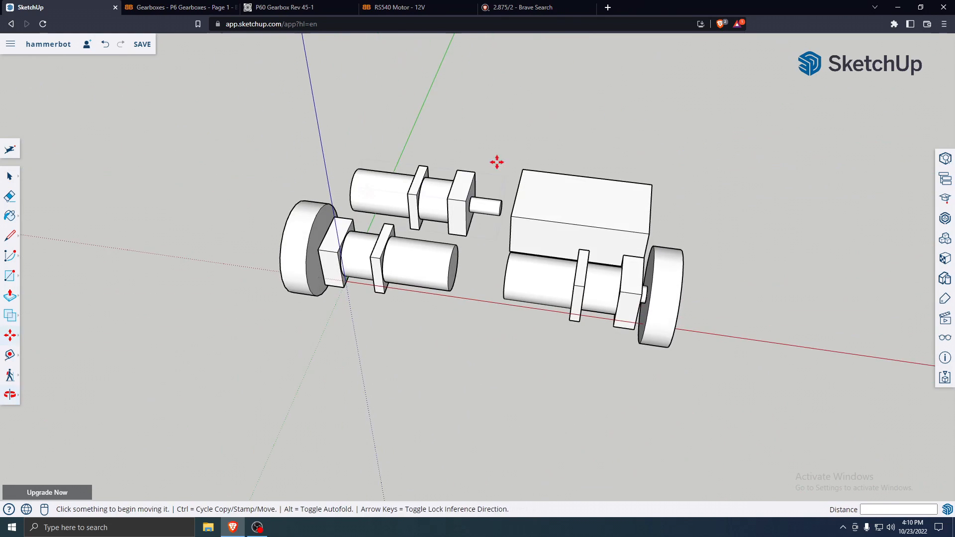
pyautogui.click(8, 178)
pyautogui.moveTo(542, 268); pyautogui.dragTo(614, 268, button='middle')
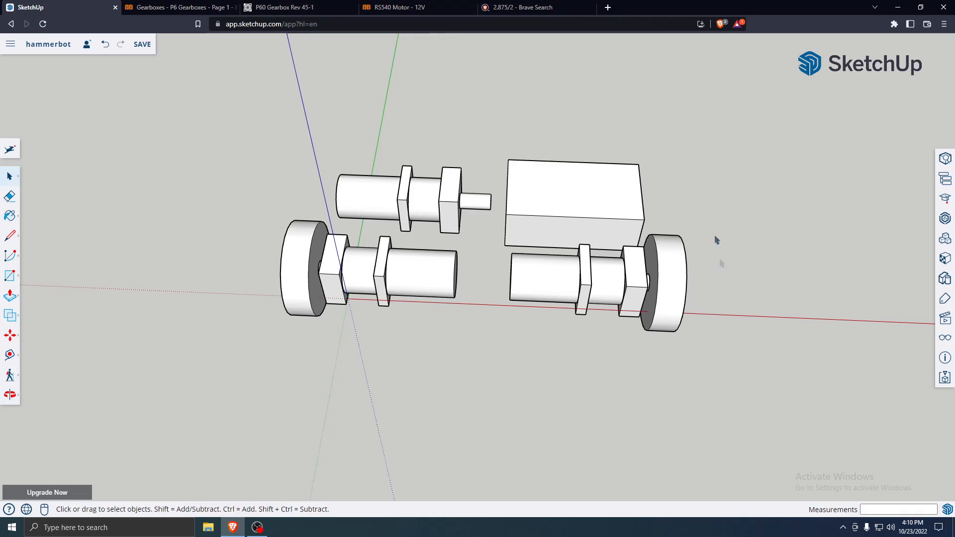
pyautogui.moveTo(716, 240); pyautogui.dragTo(203, 147, button='middle')
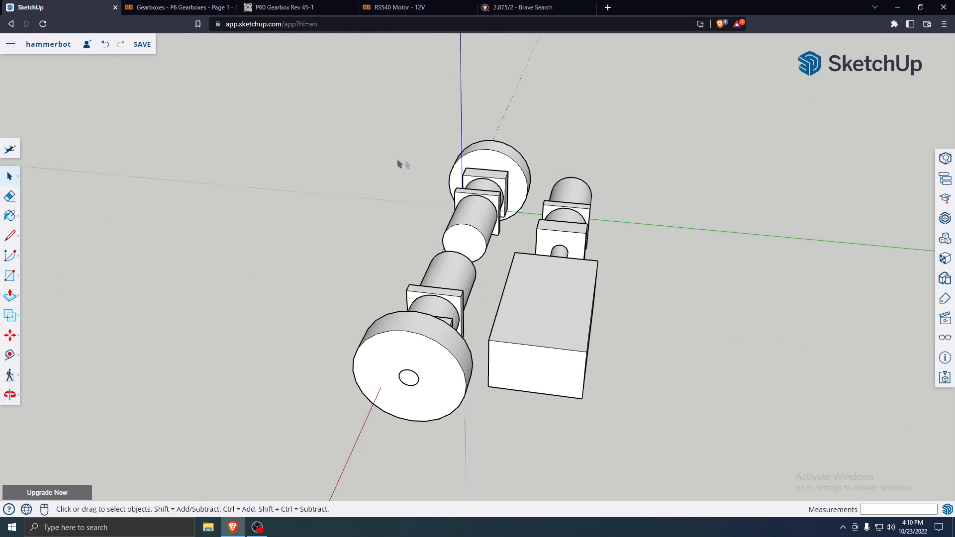
pyautogui.moveTo(616, 297); pyautogui.dragTo(547, 323, button='middle')
pyautogui.moveTo(709, 333); pyautogui.dragTo(926, 247, button='middle')
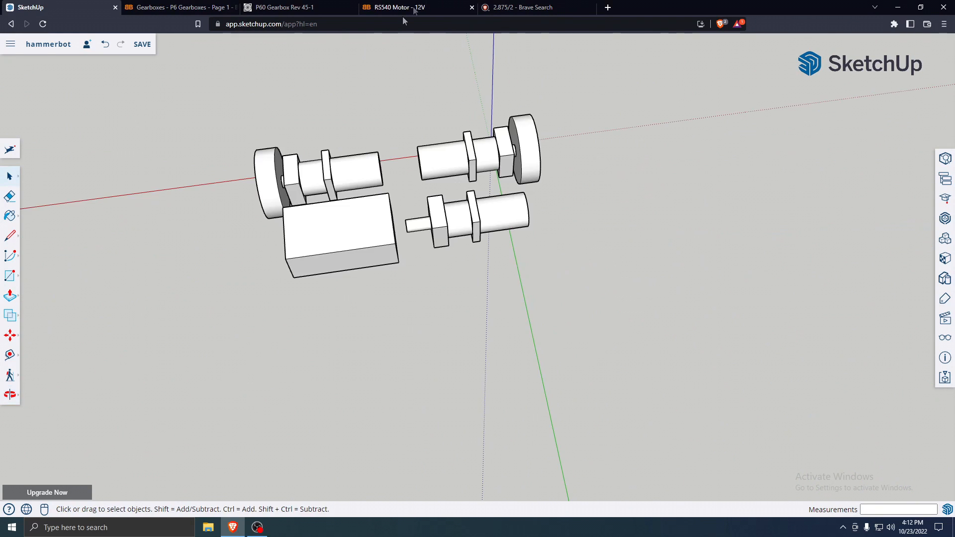
pyautogui.moveTo(408, 209); pyautogui.dragTo(324, 143, button='middle')
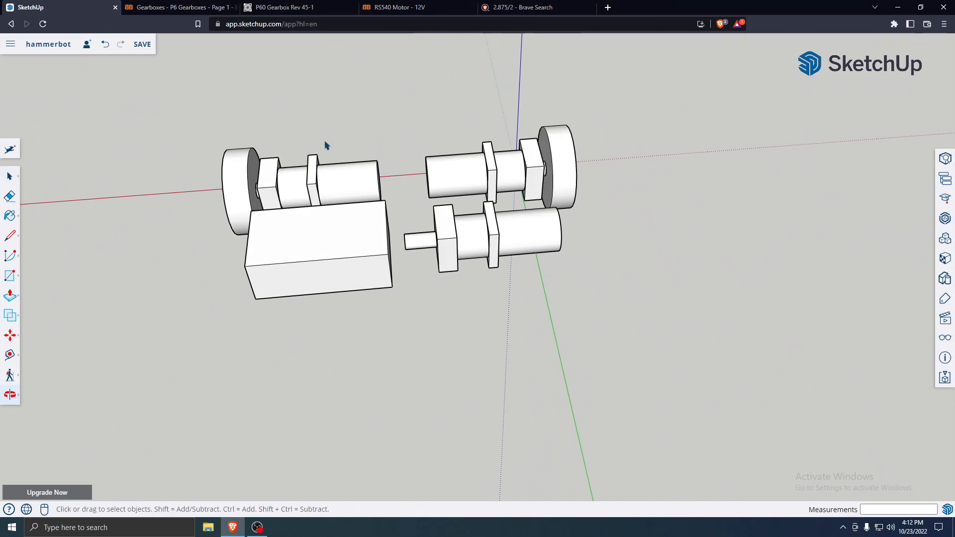
# Draw a base plate rectangle, 9.470" by about 9.063", from the bottom outer corners of the two drive gearboxes, extending past the box and third gearmotor
pyautogui.click(10, 281)
pyautogui.moveTo(304, 149); pyautogui.dragTo(766, 144, button='middle')
pyautogui.scroll(-4, 614, 302)
pyautogui.moveTo(531, 309); pyautogui.dragTo(679, 236, button='middle')
pyautogui.scroll(8, 607, 331)
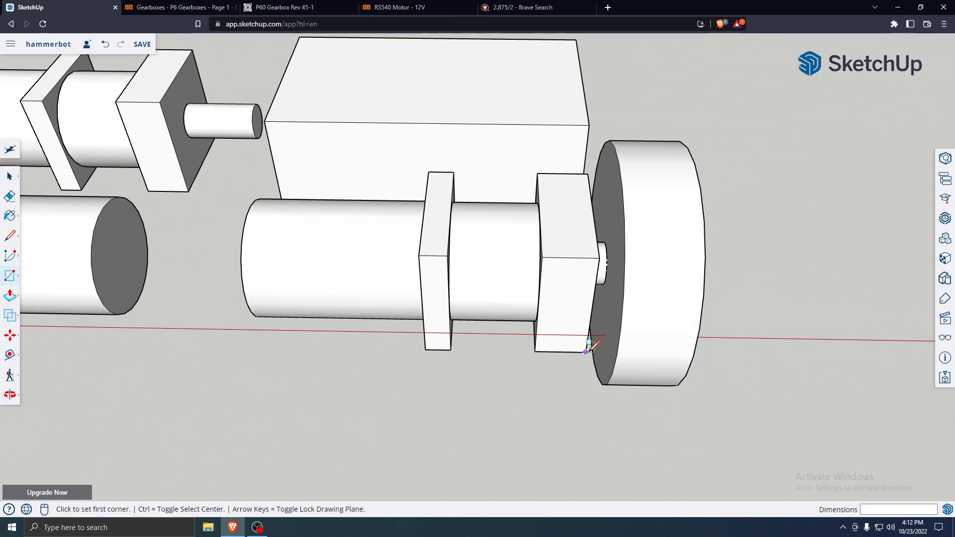
pyautogui.click(585, 351)
pyautogui.scroll(-5, 537, 319)
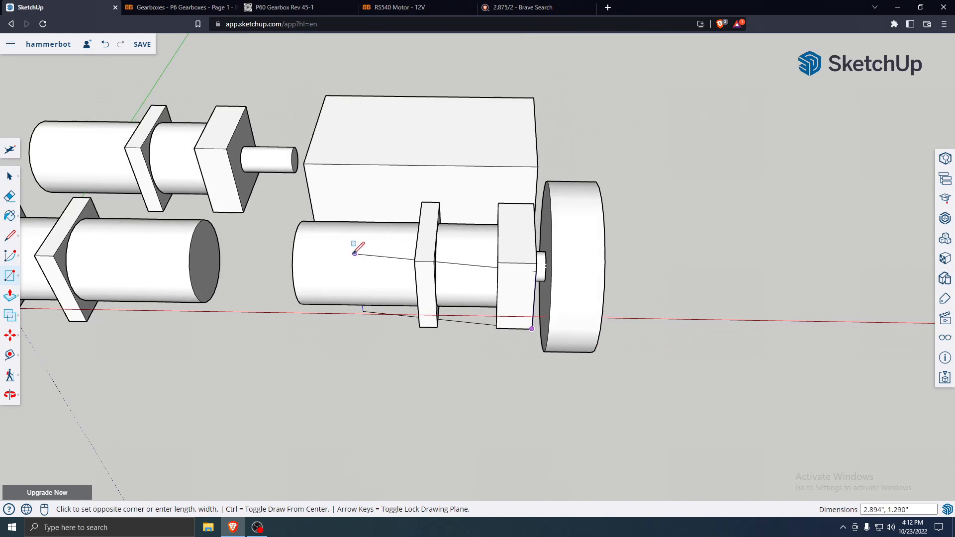
pyautogui.moveTo(358, 245); pyautogui.dragTo(337, 235, button='middle')
pyautogui.moveTo(163, 109); pyautogui.dragTo(533, 25, button='middle')
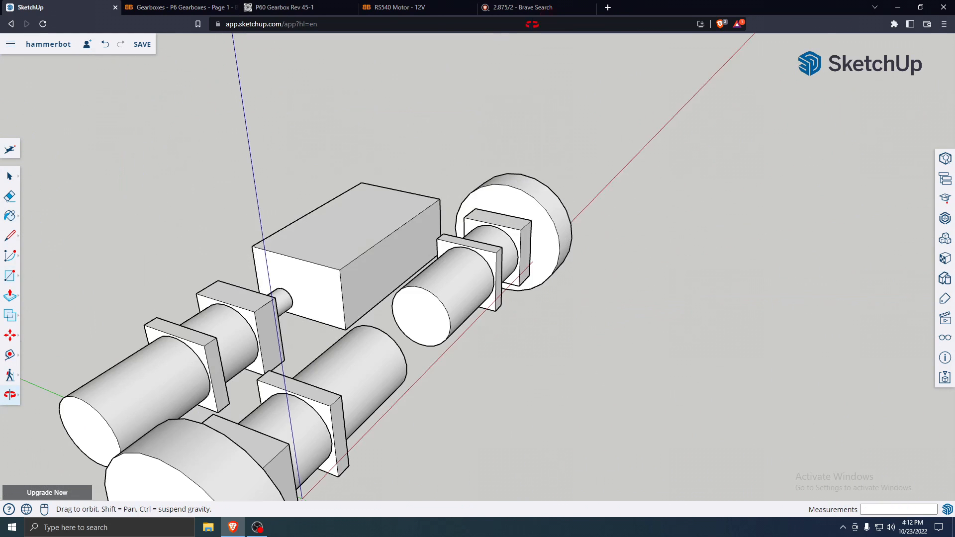
pyautogui.scroll(-6, 493, 329)
pyautogui.scroll(1, 472, 432)
pyautogui.moveTo(474, 431); pyautogui.dragTo(207, 386, button='middle')
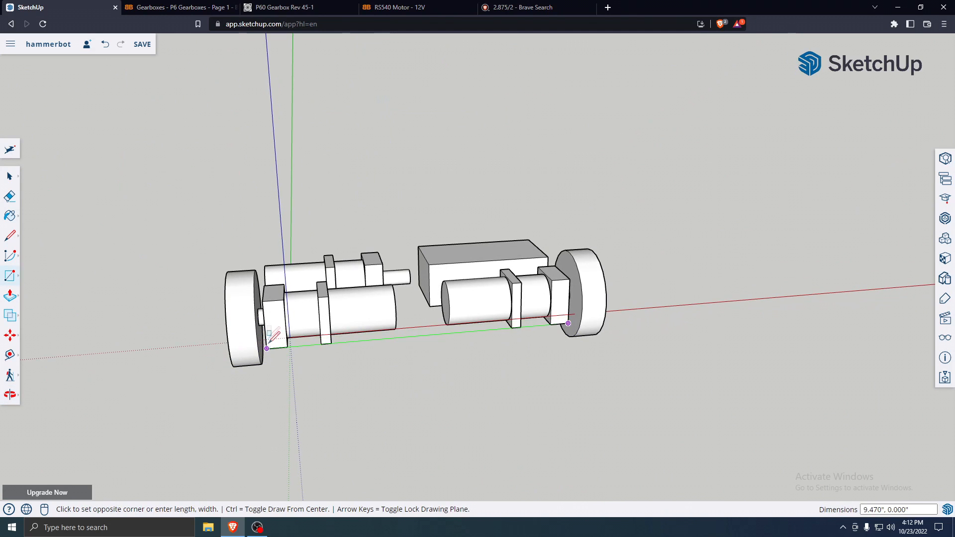
pyautogui.press('o')
pyautogui.moveTo(240, 211); pyautogui.dragTo(618, 456)
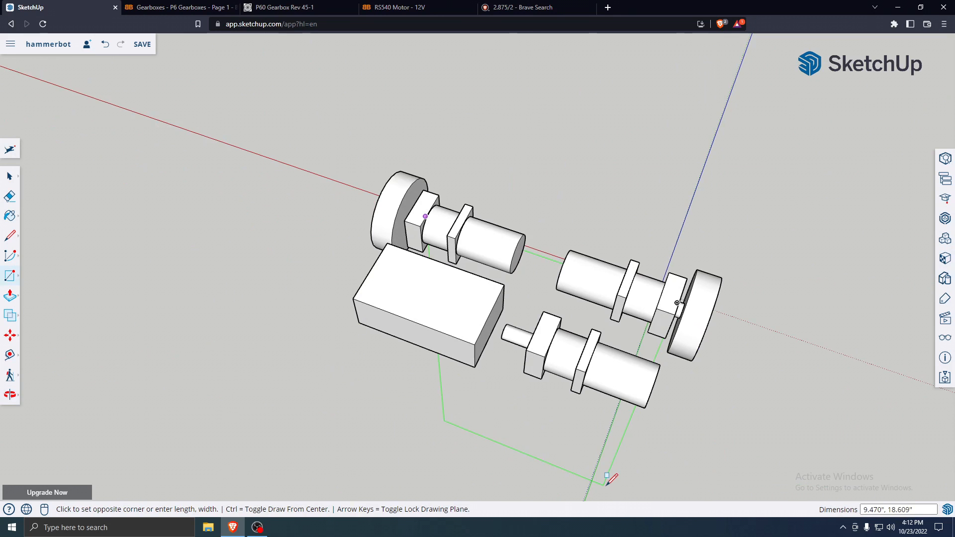
pyautogui.moveTo(604, 480); pyautogui.dragTo(221, 240, button='middle')
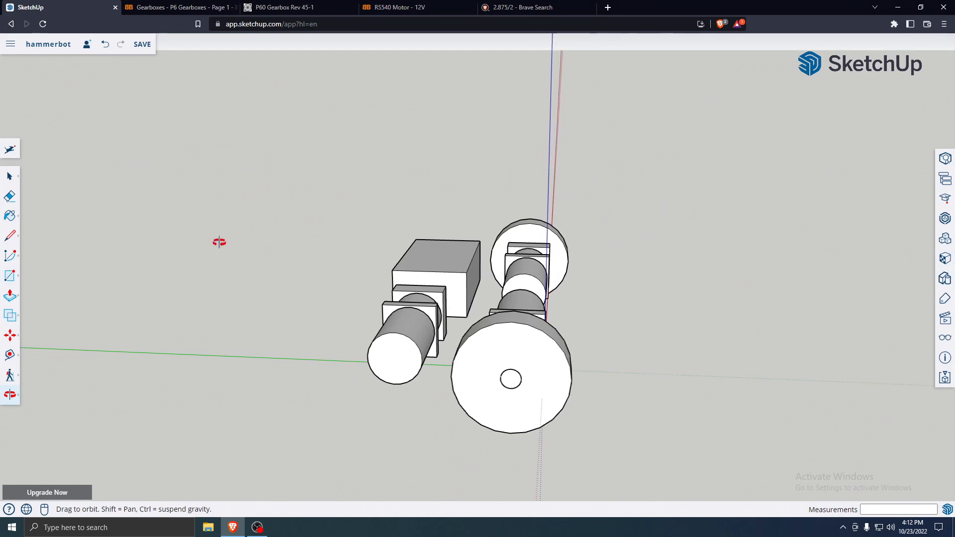
pyautogui.moveTo(222, 338); pyautogui.dragTo(522, 144, button='middle')
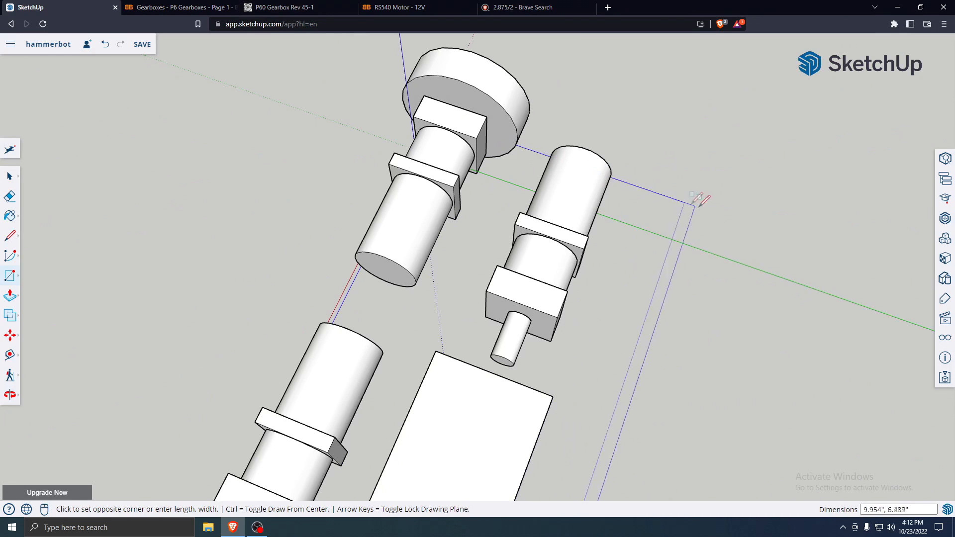
pyautogui.click(815, 264)
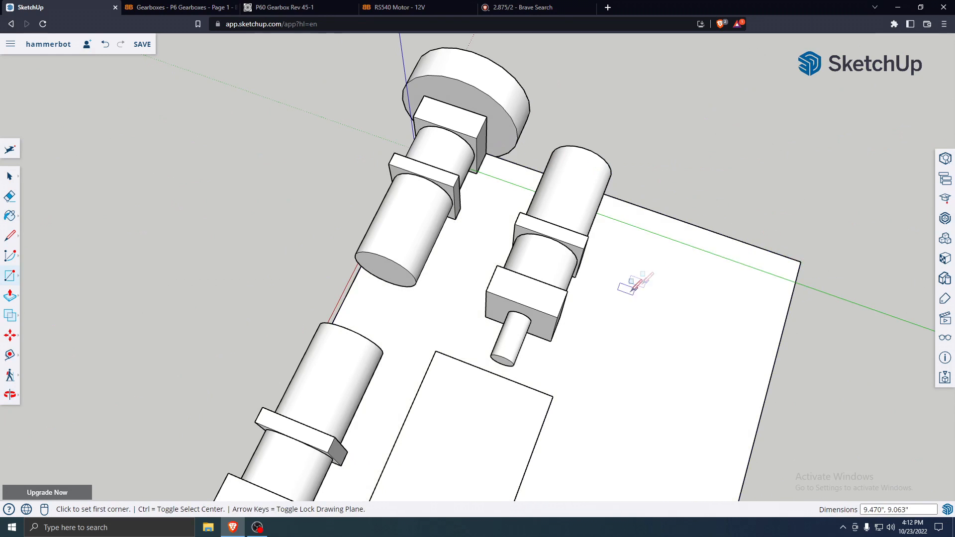
# Move the box group about 0.25 inches along the red axis toward the third gearmotor's shaft
pyautogui.scroll(-5, 642, 273)
pyautogui.moveTo(694, 370); pyautogui.dragTo(609, 476, button='middle')
pyautogui.press('r')
pyautogui.press('m')
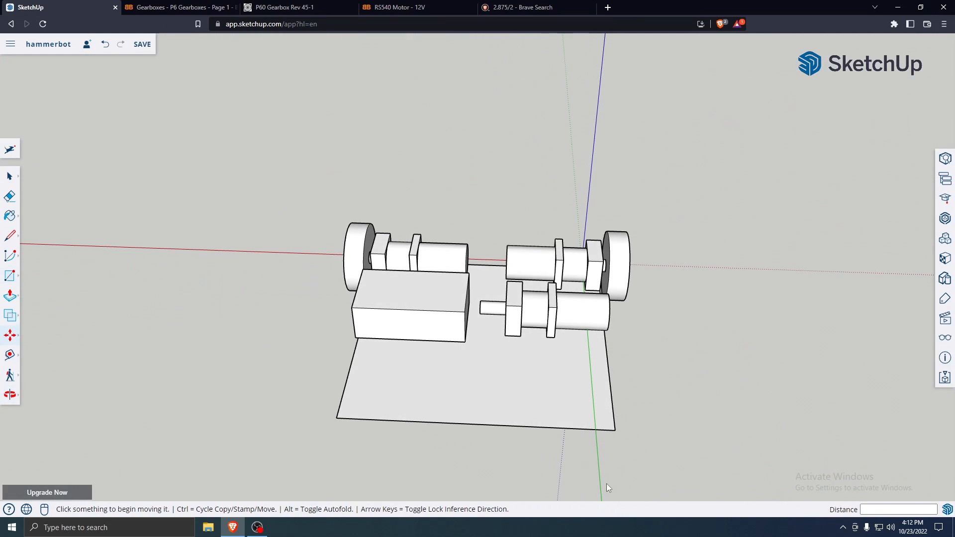
pyautogui.click(427, 301)
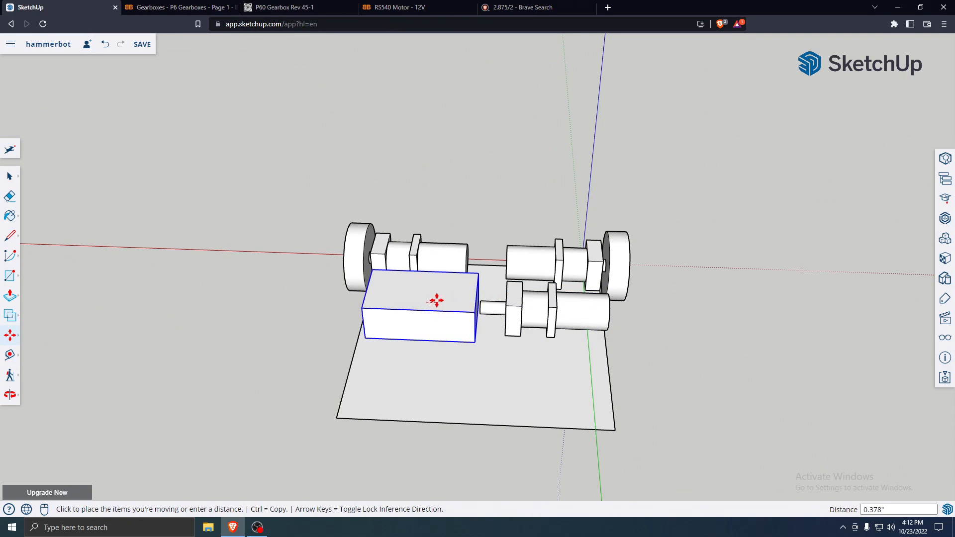
pyautogui.click(433, 301)
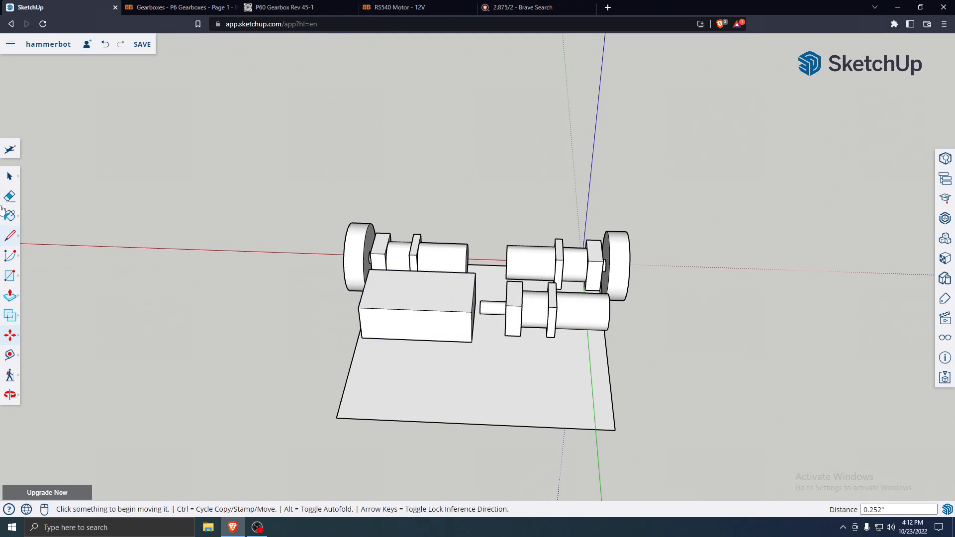
# Draw a 9.470" line across the base plate, parallel to the red axis, just past the box's outer long side
pyautogui.click(10, 237)
pyautogui.moveTo(356, 345); pyautogui.dragTo(531, 393, button='middle')
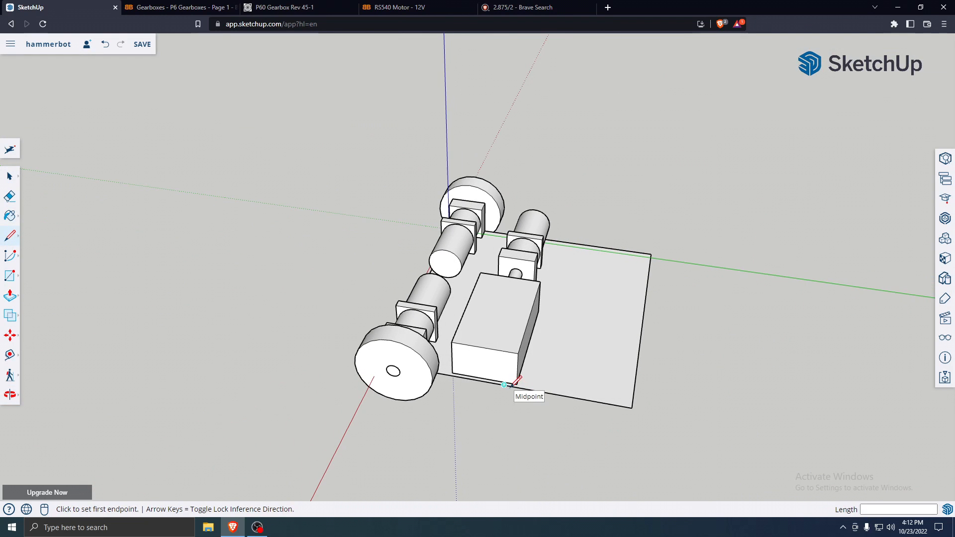
pyautogui.click(519, 387)
pyautogui.click(566, 240)
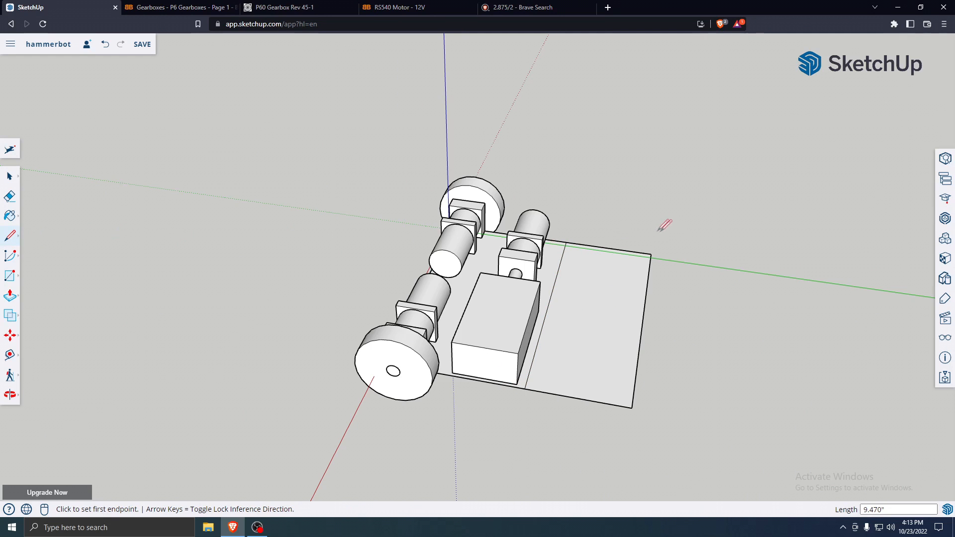
pyautogui.click(566, 242)
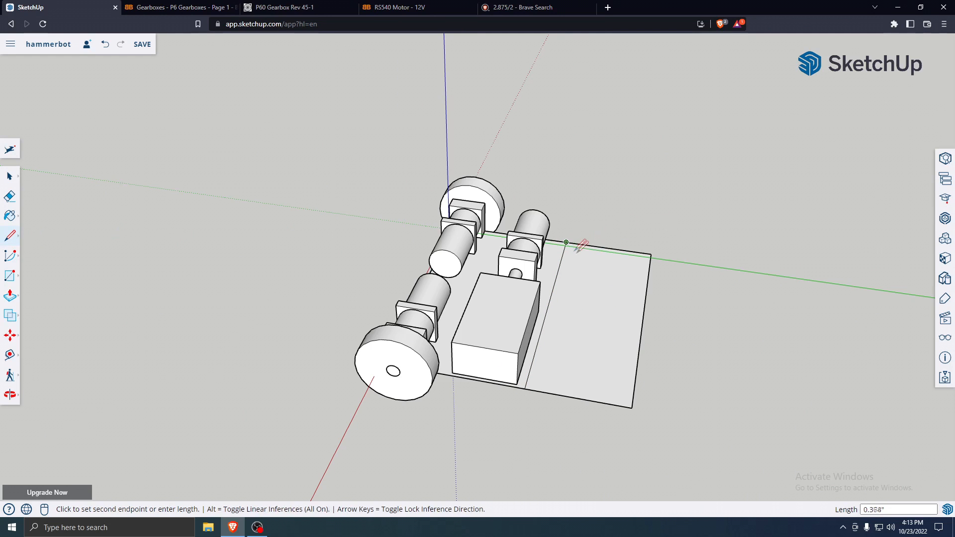
pyautogui.moveTo(687, 266); pyautogui.dragTo(463, 452, button='middle')
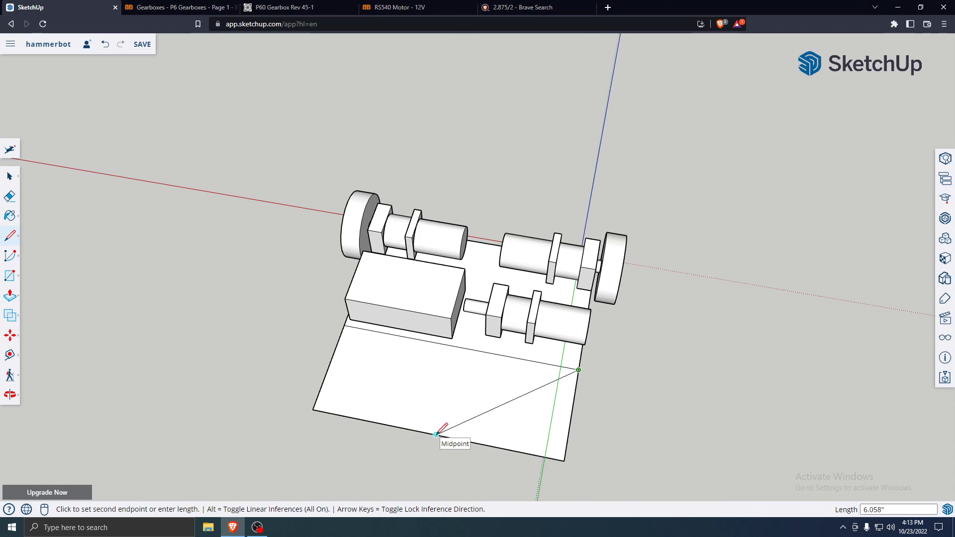
pyautogui.press('Escape')
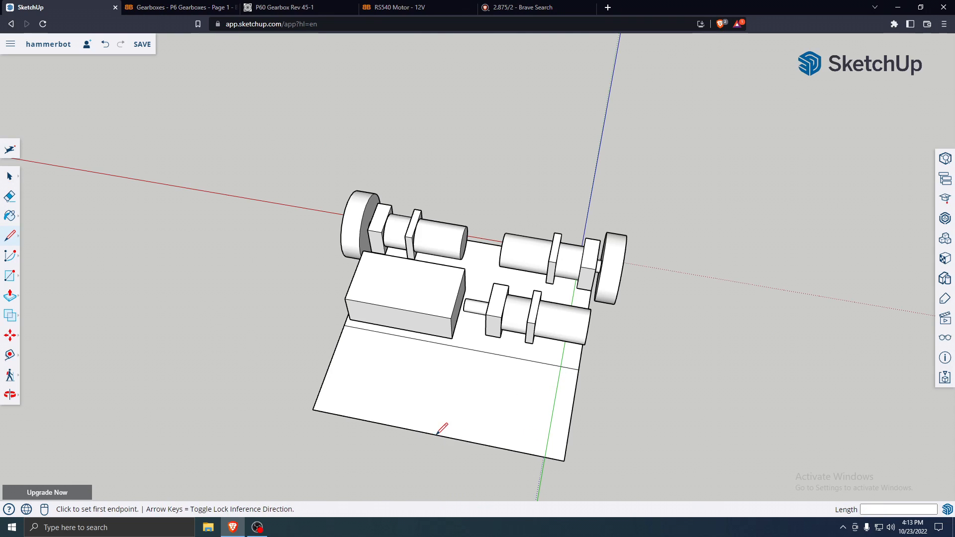
# Mark off 3 inches along the plate's far edge from the corner on the third gearmotor's side, and leave the Line tool
pyautogui.scroll(4, 565, 452)
pyautogui.click(567, 459)
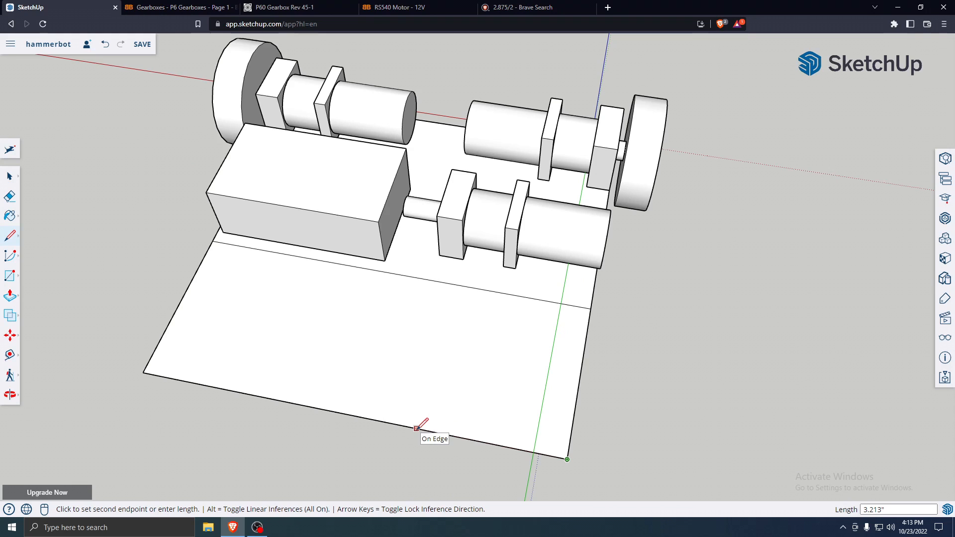
pyautogui.press('Return')
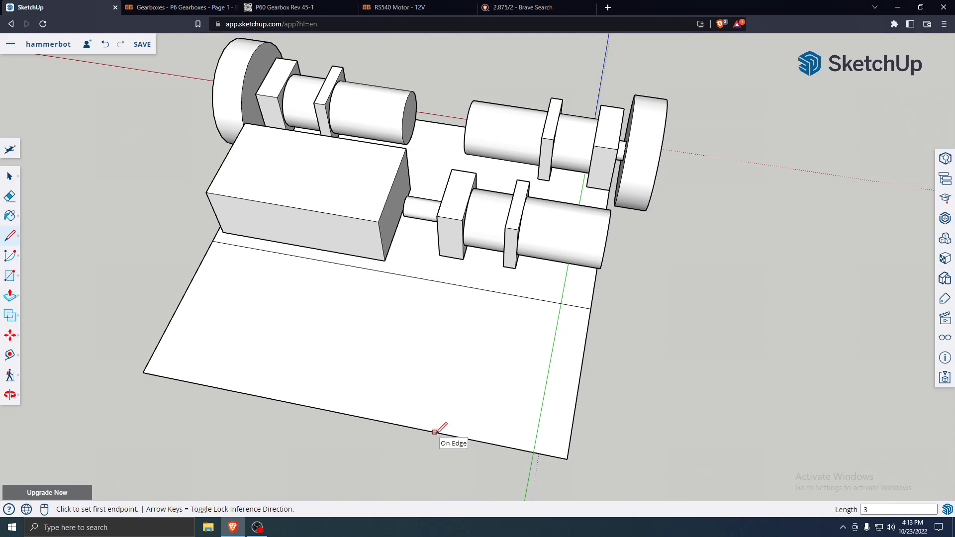
pyautogui.press('space')
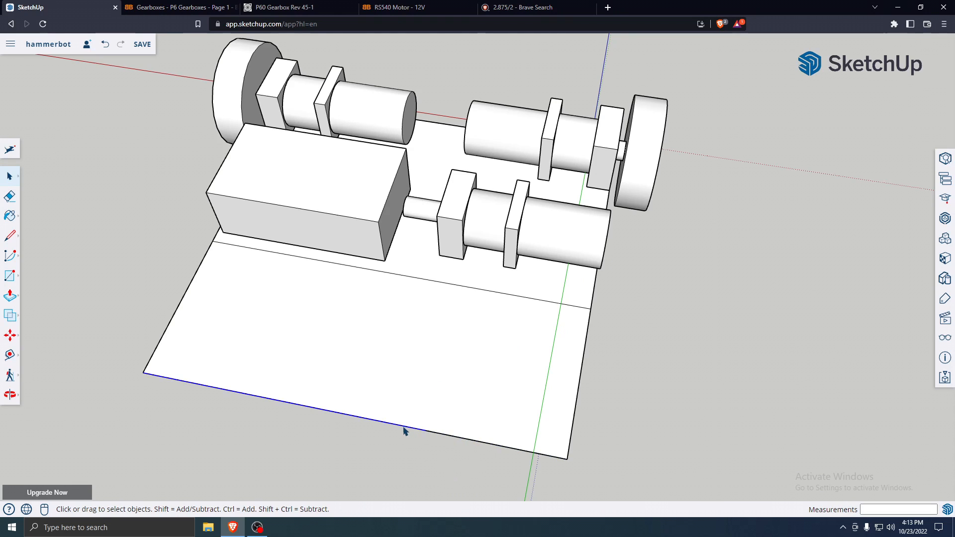
# Draw a diagonal line from the 3-inch mark to the dividing line's end on the third gearmotor's side
pyautogui.press('l')
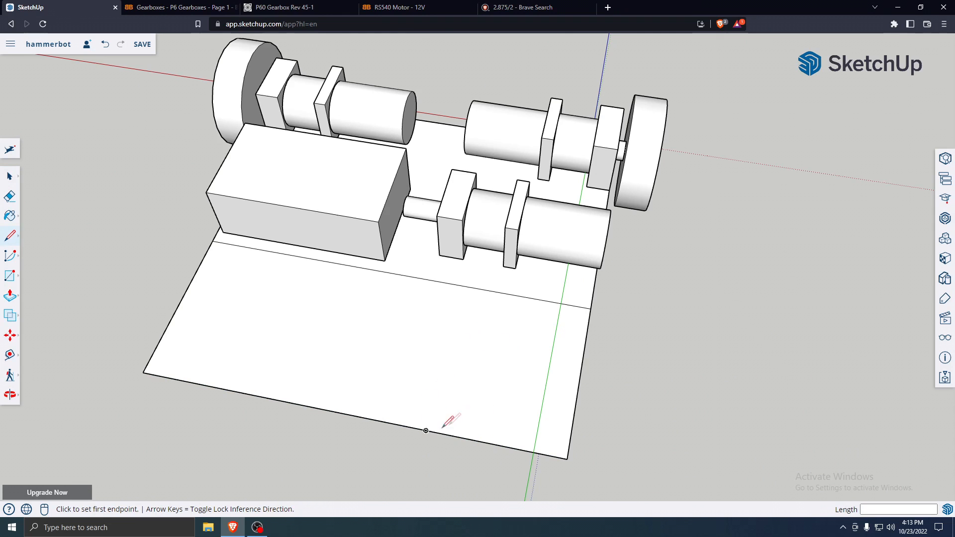
pyautogui.scroll(3, 426, 428)
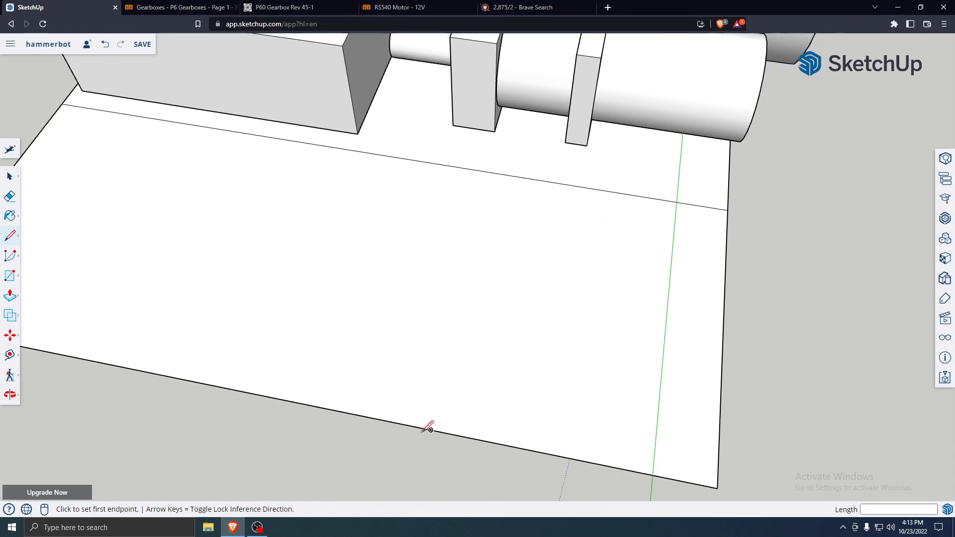
pyautogui.click(430, 430)
pyautogui.click(728, 209)
# Mark off 3 inches from the far corner on the box's side and draw a diagonal to that end of the dividing line
pyautogui.scroll(-5, 433, 378)
pyautogui.click(203, 353)
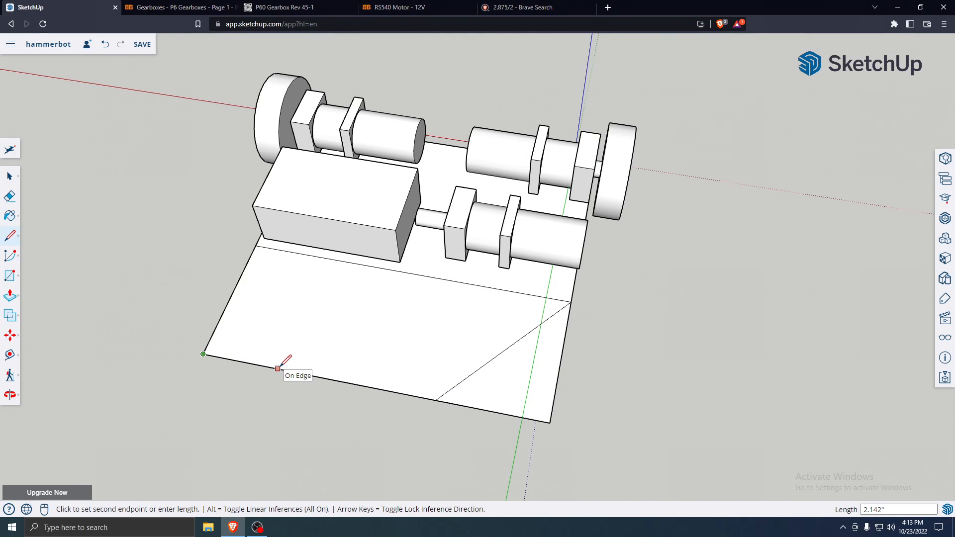
pyautogui.press('Return')
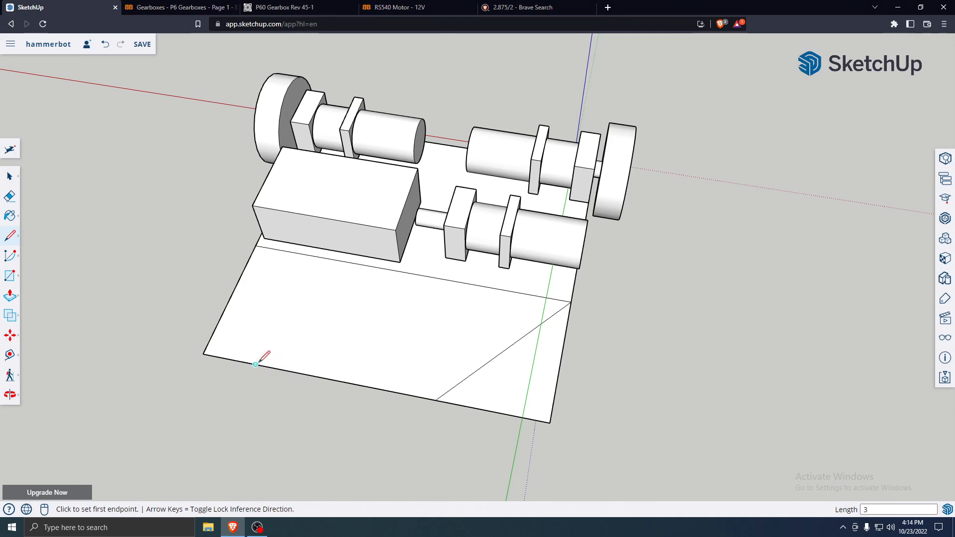
pyautogui.click(308, 375)
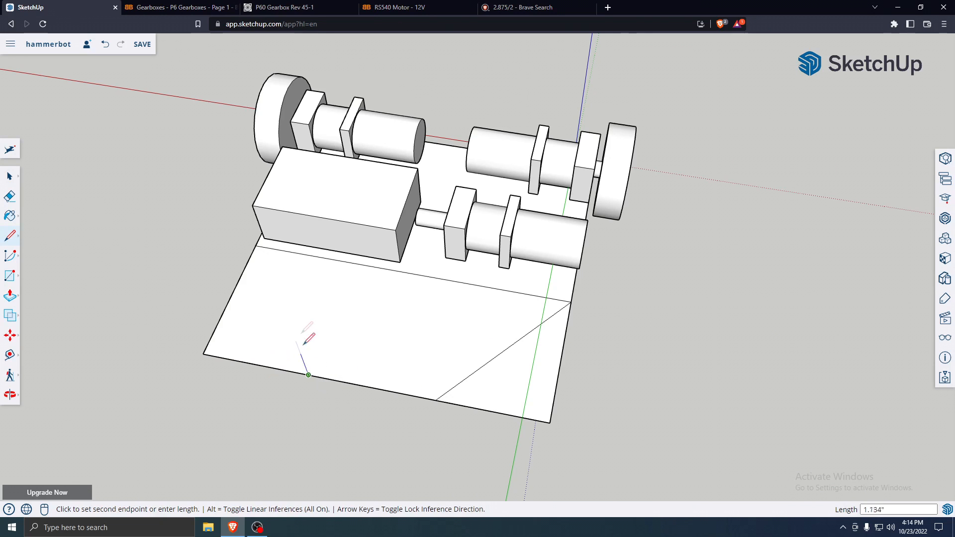
pyautogui.click(268, 255)
pyautogui.moveTo(376, 383)
pyautogui.mouseDown(button='middle')
pyautogui.moveTo(412, 354)
pyautogui.moveTo(442, 366)
pyautogui.mouseUp(button='middle')
pyautogui.click(9, 175)
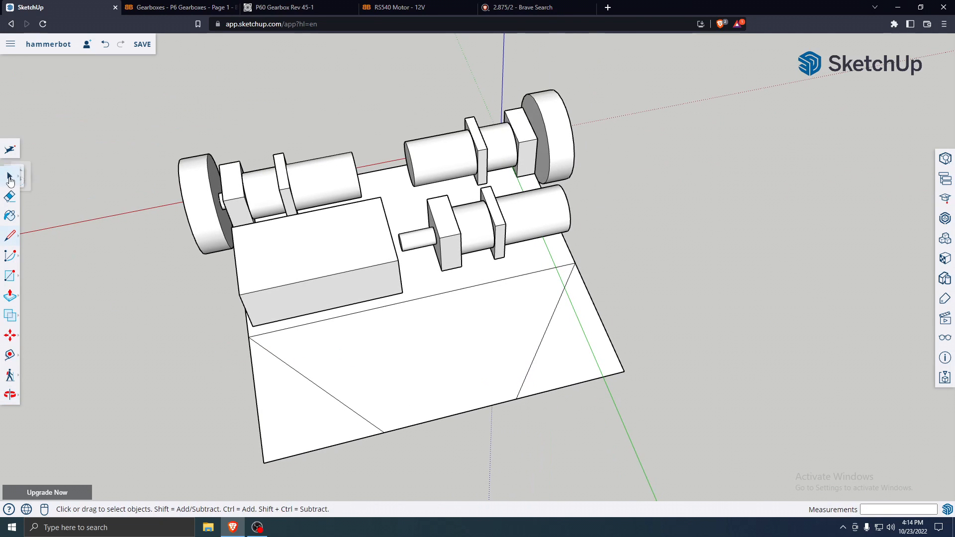
pyautogui.scroll(-3, 222, 388)
pyautogui.moveTo(225, 387); pyautogui.dragTo(294, 466)
pyautogui.click(292, 466)
pyautogui.click(324, 457)
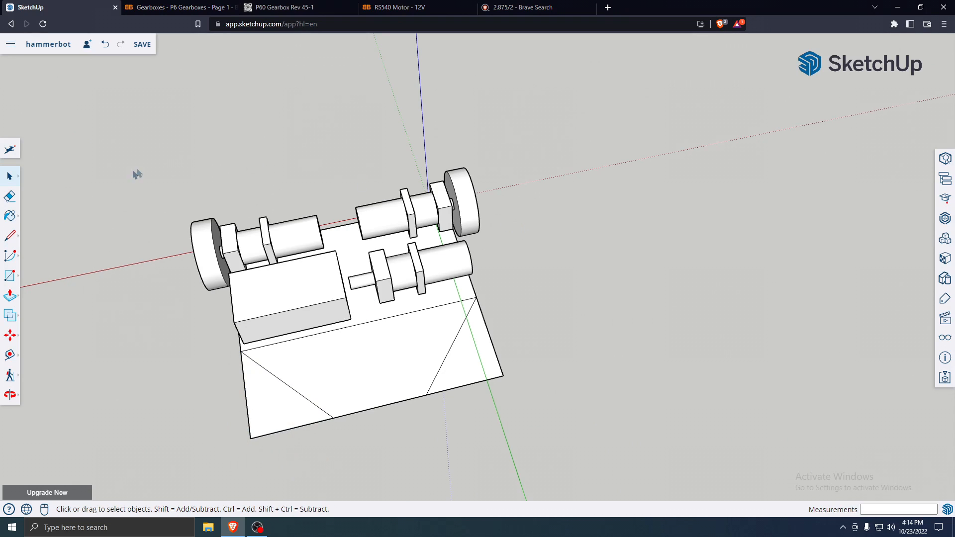
pyautogui.moveTo(61, 122); pyautogui.dragTo(214, 246)
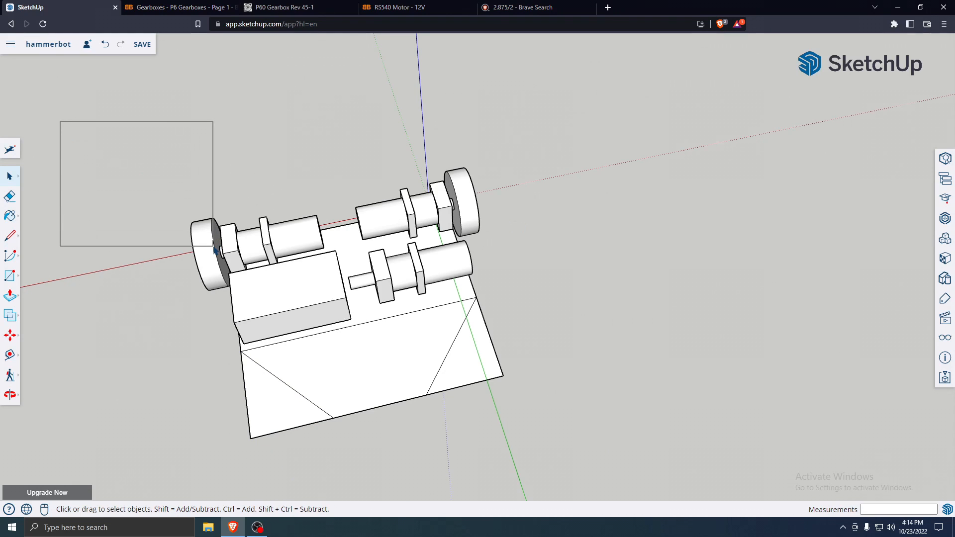
pyautogui.moveTo(212, 246); pyautogui.dragTo(213, 246)
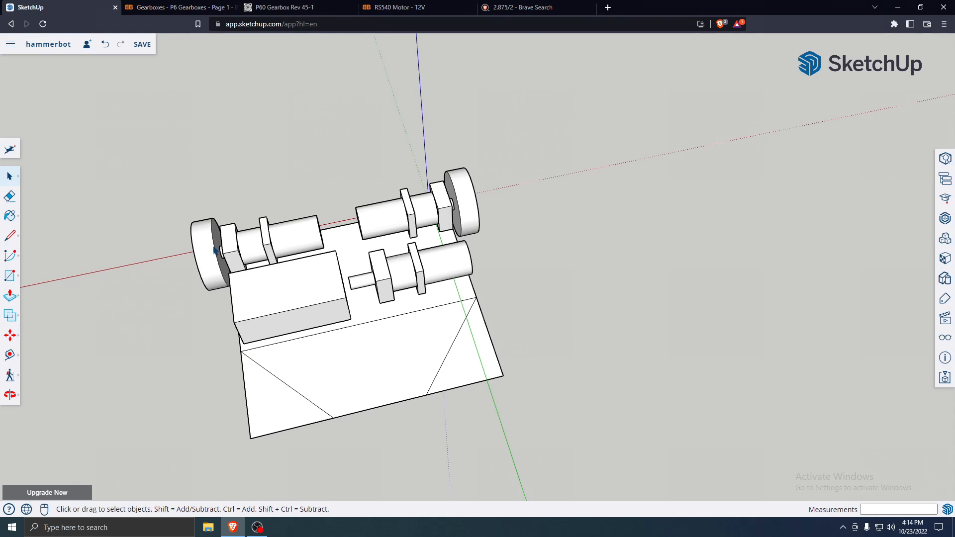
pyautogui.moveTo(77, 108); pyautogui.dragTo(358, 301)
pyautogui.click(96, 241)
pyautogui.moveTo(180, 239); pyautogui.dragTo(177, 231)
pyautogui.click(173, 213)
pyautogui.moveTo(416, 175); pyautogui.dragTo(415, 175)
pyautogui.click(529, 160)
pyautogui.moveTo(536, 329); pyautogui.dragTo(492, 407)
pyautogui.click(595, 377)
# Delete the triangular corner of the base plate on the box's side
pyautogui.moveTo(198, 418); pyautogui.dragTo(703, 204, button='middle')
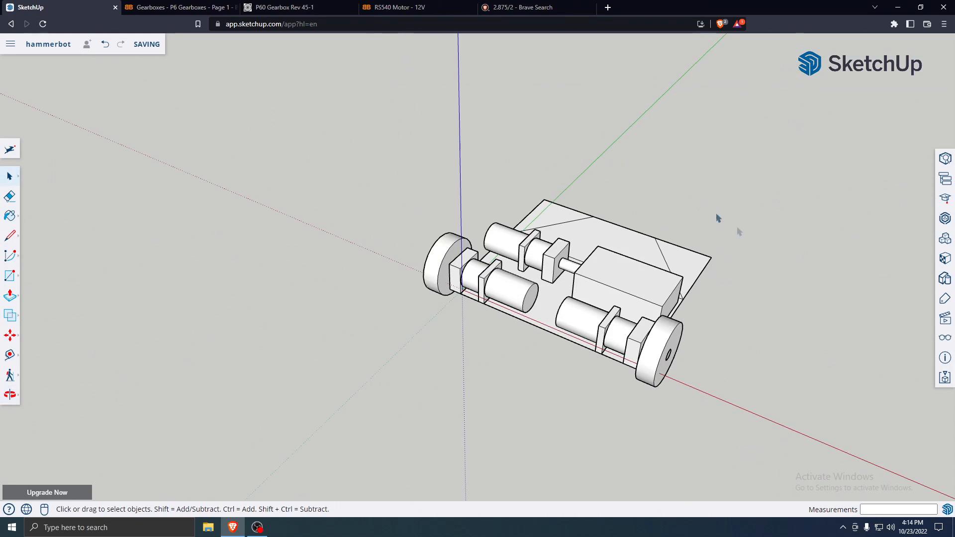
pyautogui.moveTo(698, 290); pyautogui.dragTo(702, 289)
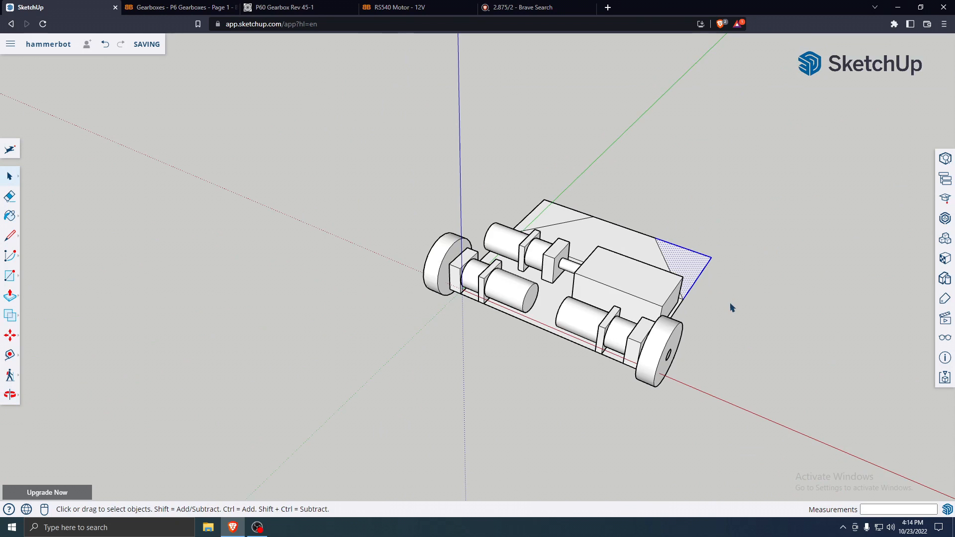
pyautogui.scroll(3, 701, 236)
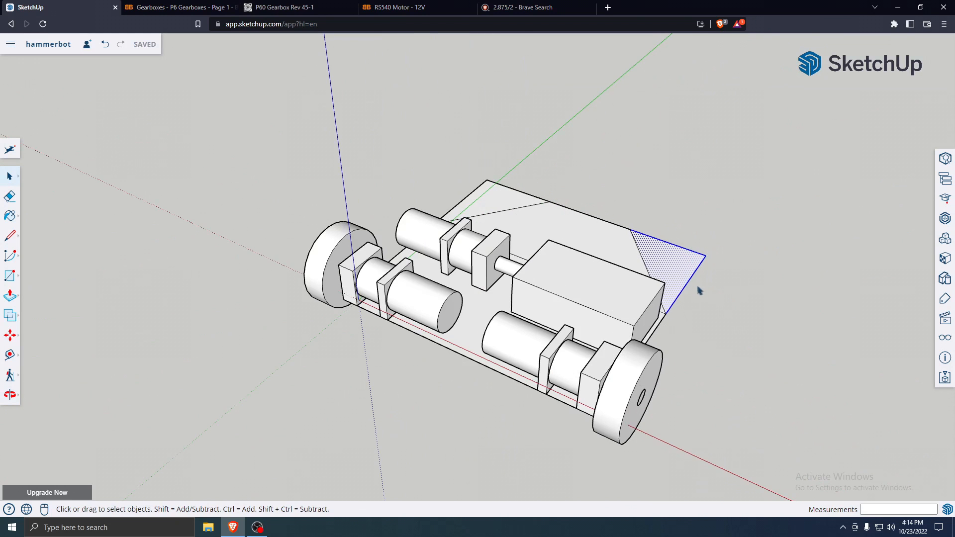
pyautogui.press('Delete')
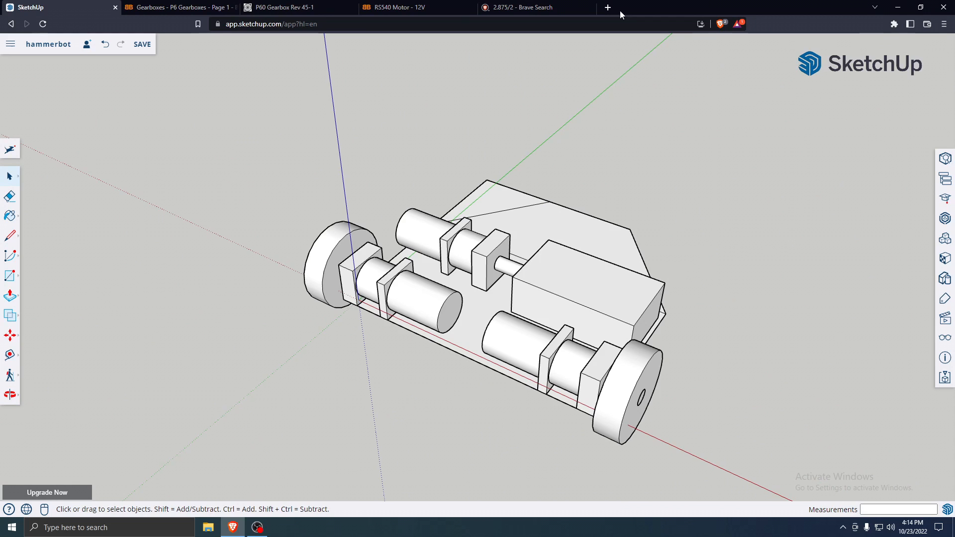
# Delete the remaining triangular corner of the base plate on the third gearmotor's side
pyautogui.moveTo(662, 199); pyautogui.dragTo(214, 259, button='middle')
pyautogui.scroll(-3, 672, 389)
pyautogui.moveTo(721, 379); pyautogui.dragTo(587, 422, button='middle')
pyautogui.moveTo(579, 481); pyautogui.dragTo(581, 480)
pyautogui.press('Delete')
# Delete the dividing line across the base plate and undo the deletion
pyautogui.moveTo(588, 453); pyautogui.dragTo(634, 199, button='middle')
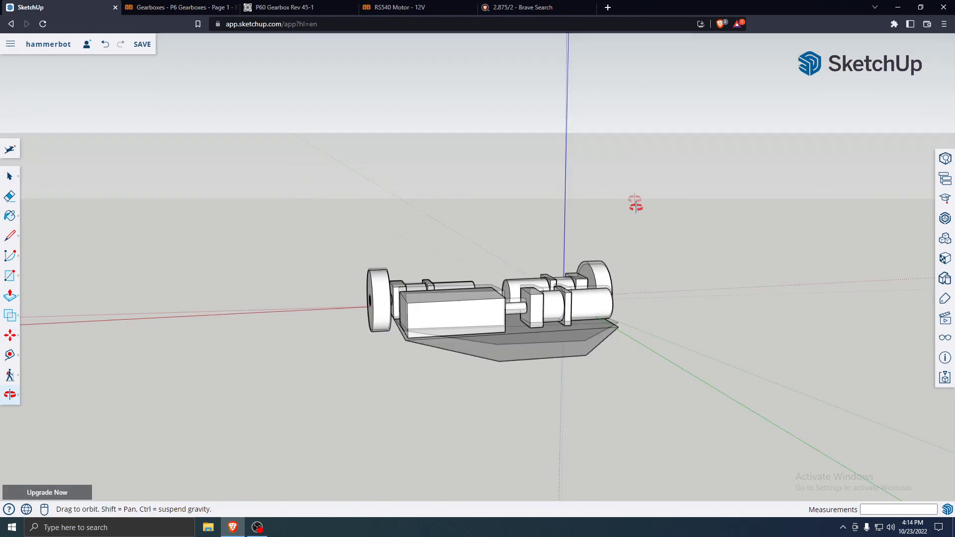
pyautogui.click(256, 527)
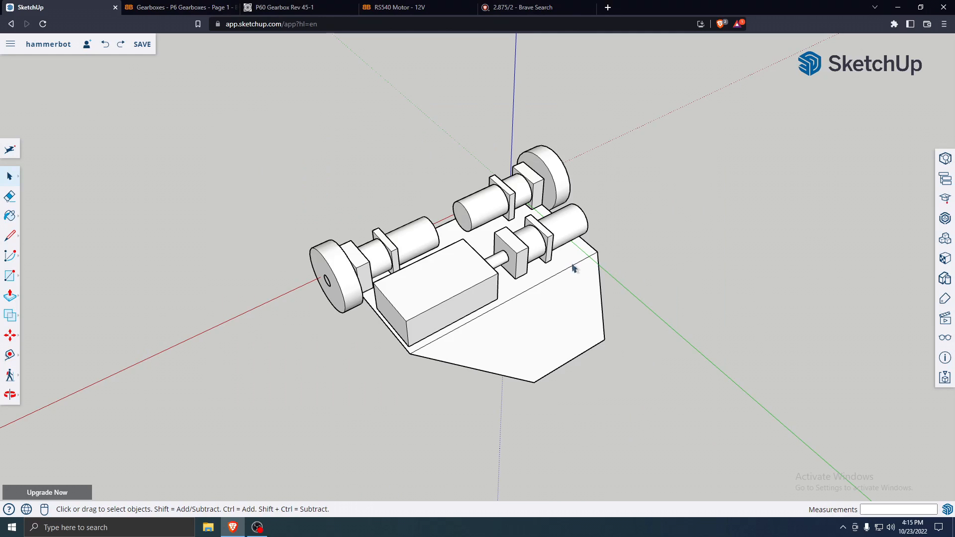
pyautogui.click(573, 268)
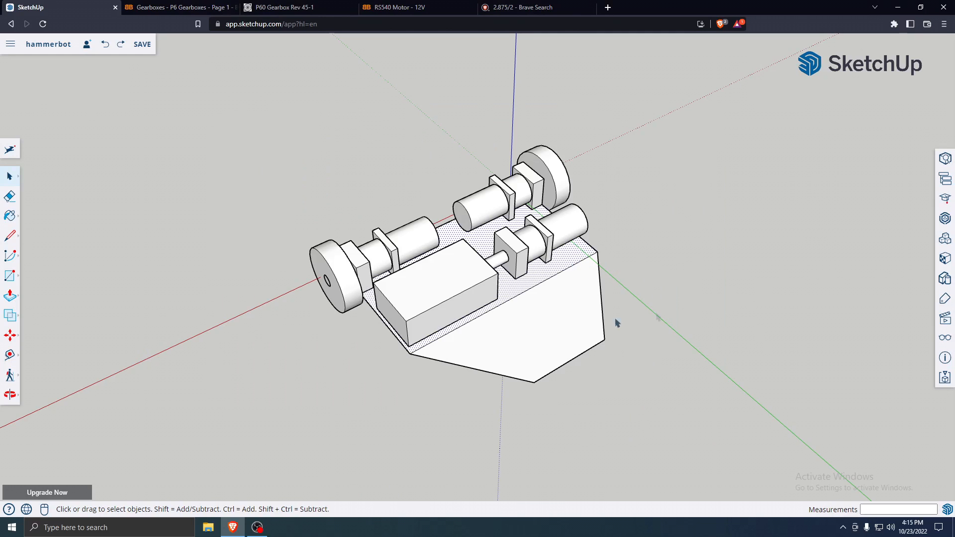
pyautogui.click(591, 261)
pyautogui.press('Delete')
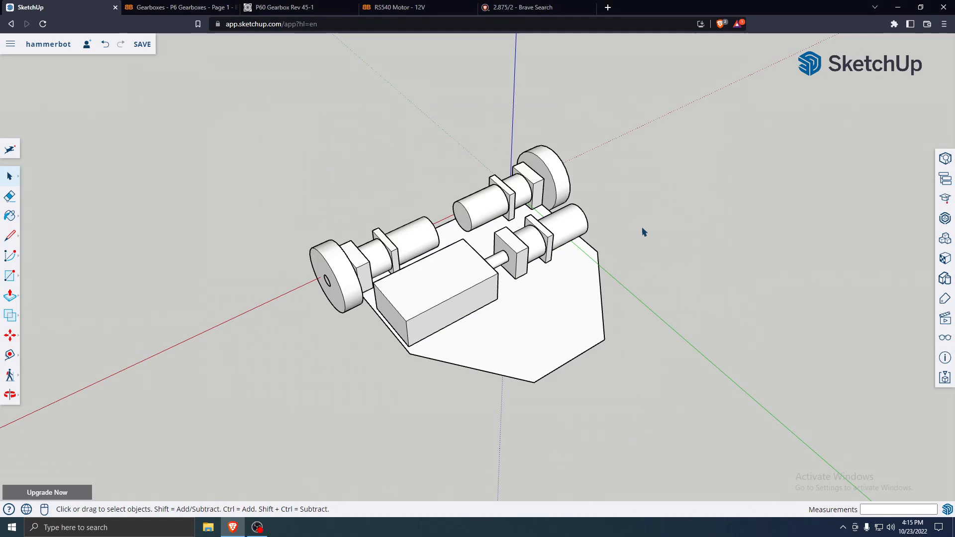
pyautogui.hotkey('ctrl', 'z')
# Try to extrude only the section of the divided base plate beneath the wheel assemblies, third gearmotor and box
pyautogui.press('p')
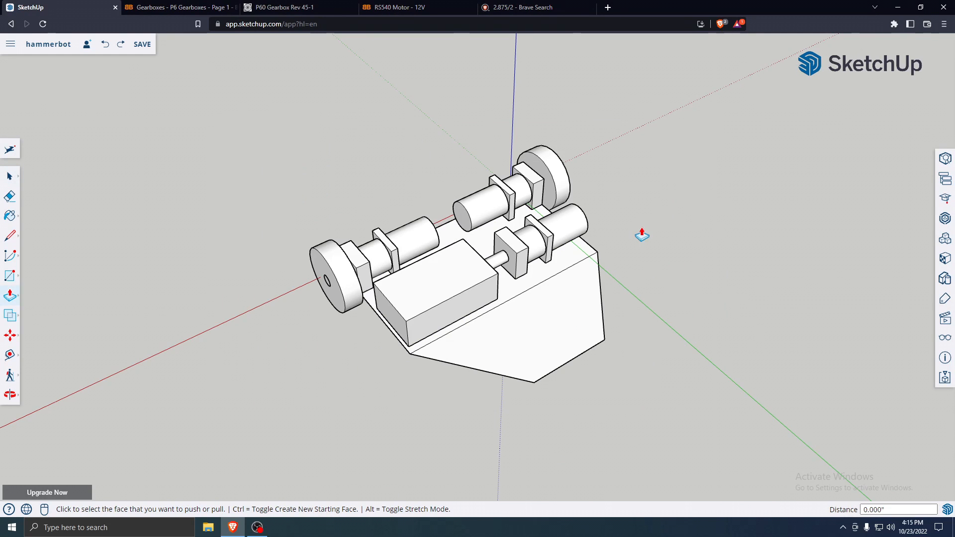
pyautogui.click(586, 246)
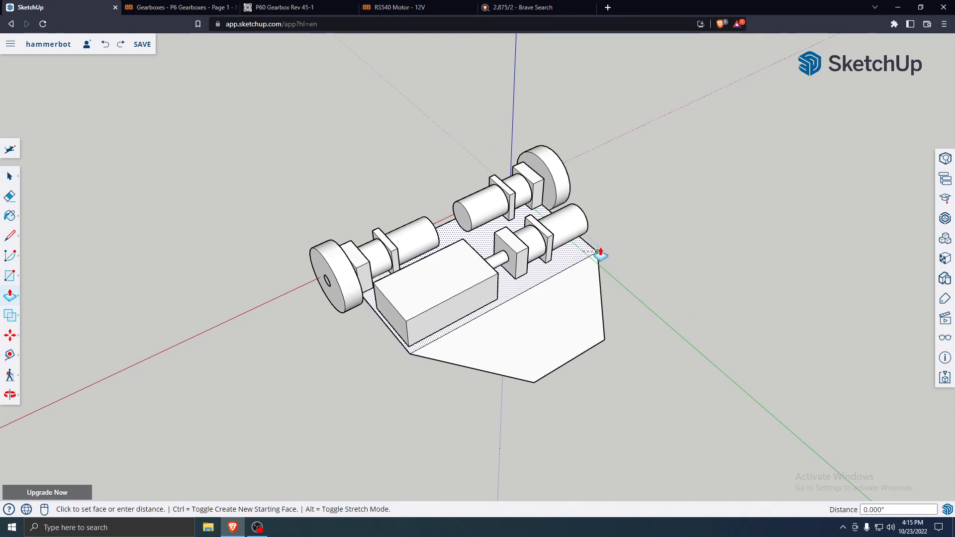
pyautogui.click(600, 262)
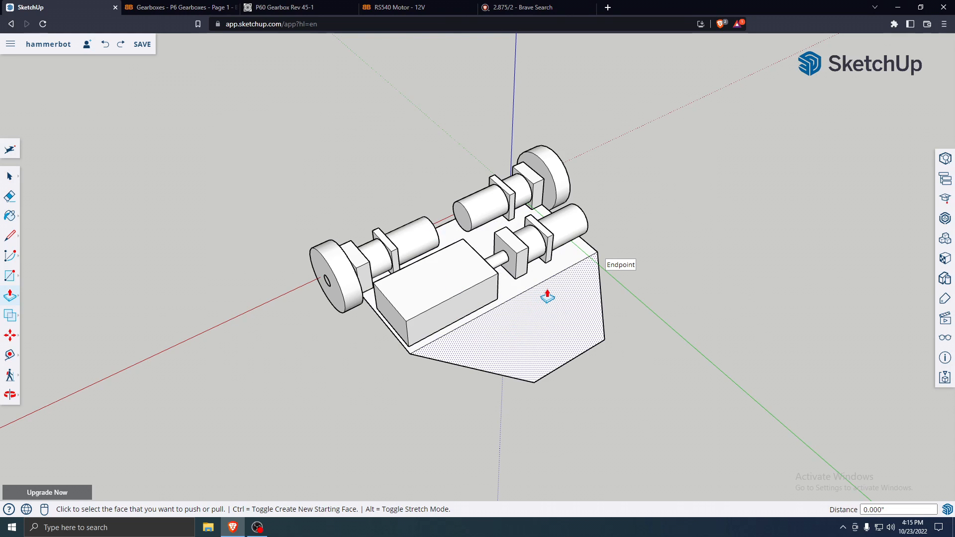
# Remove the dividing line so the base plate becomes a single face
pyautogui.press('space')
pyautogui.click(581, 262)
pyautogui.press('Delete')
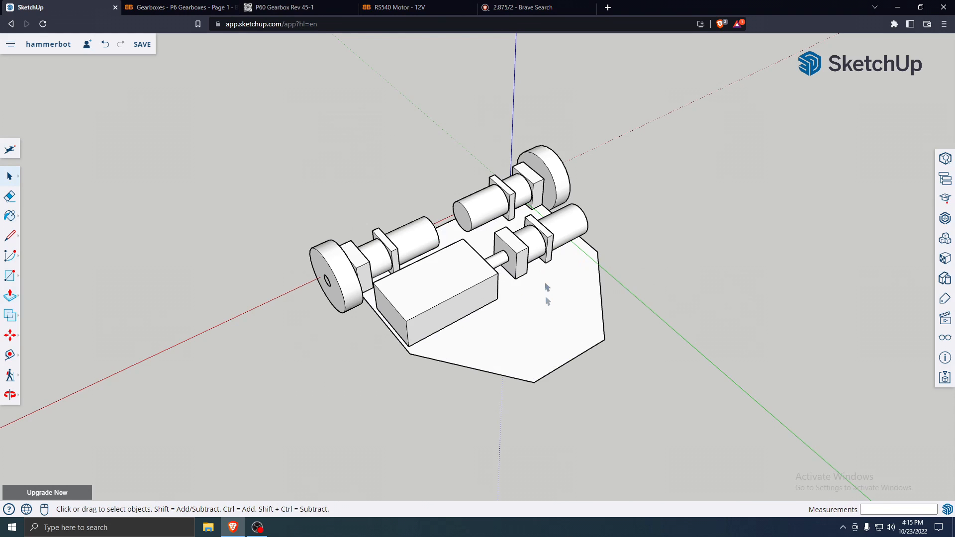
# Extrude the whole base plate 0.375 inches downward, away from the components, with Push/Pull
pyautogui.press('p')
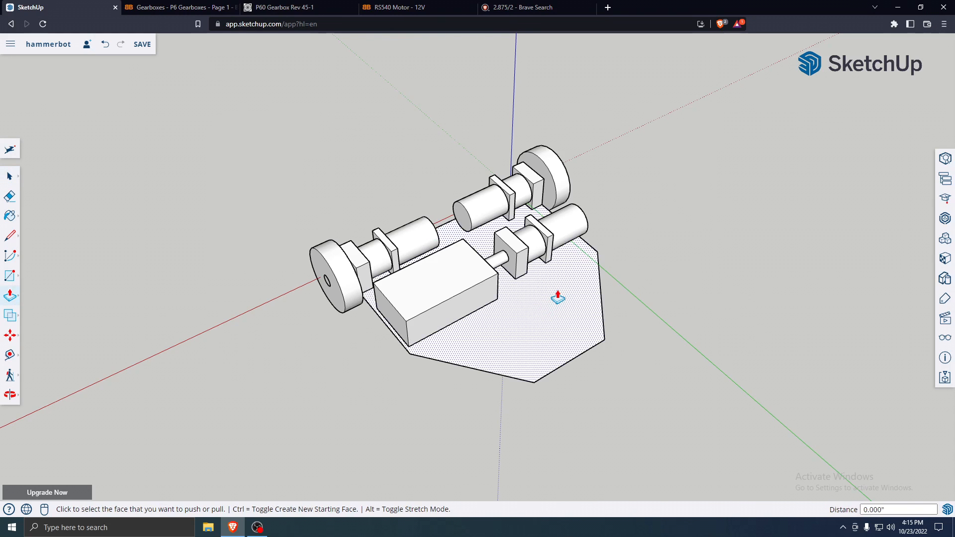
pyautogui.click(557, 297)
pyautogui.click(554, 338)
pyautogui.moveTo(555, 338); pyautogui.dragTo(531, 330, button='middle')
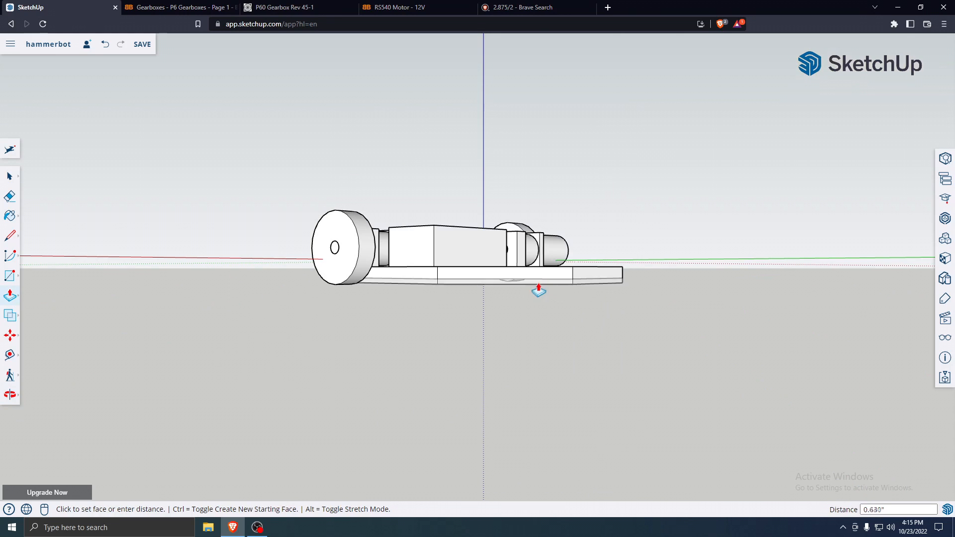
pyautogui.scroll(5, 537, 284)
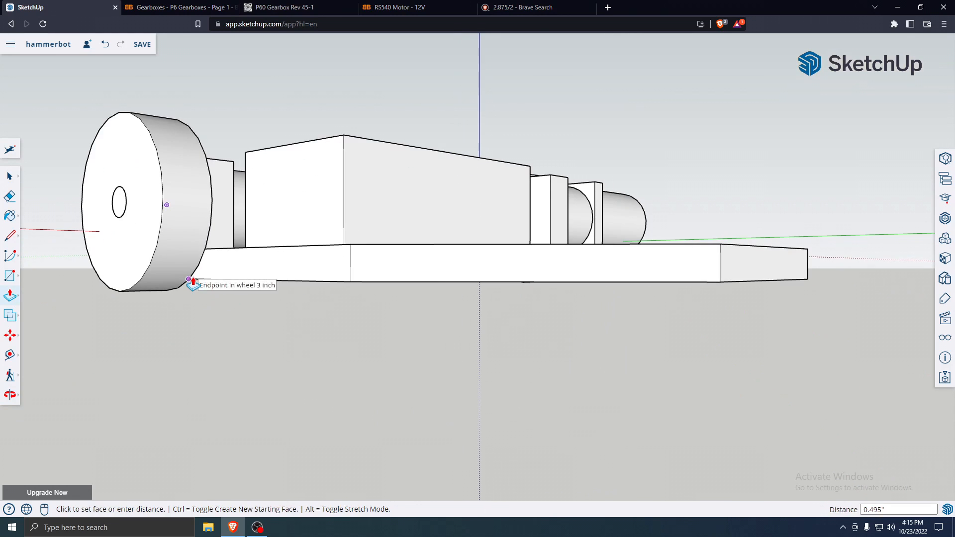
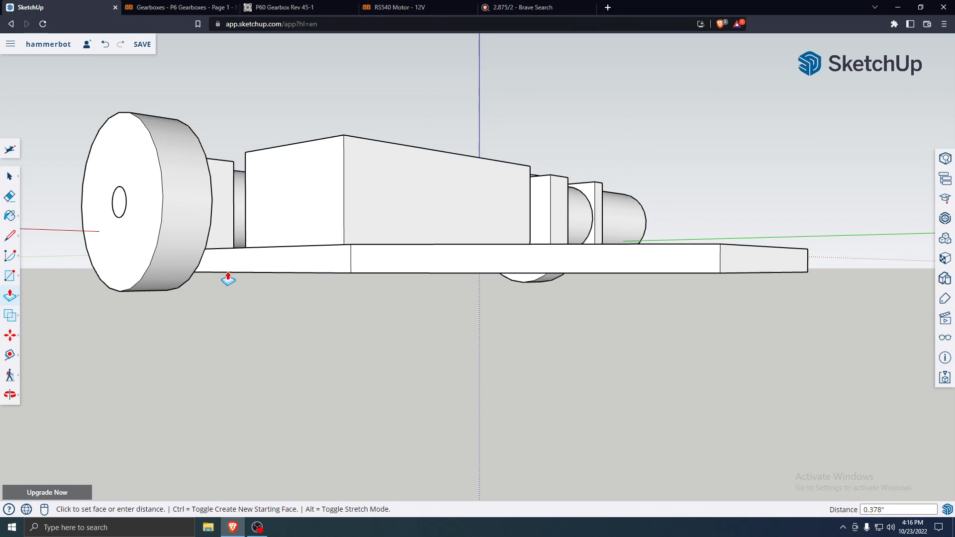
pyautogui.press('Return')
pyautogui.moveTo(607, 200); pyautogui.dragTo(606, 219, button='middle')
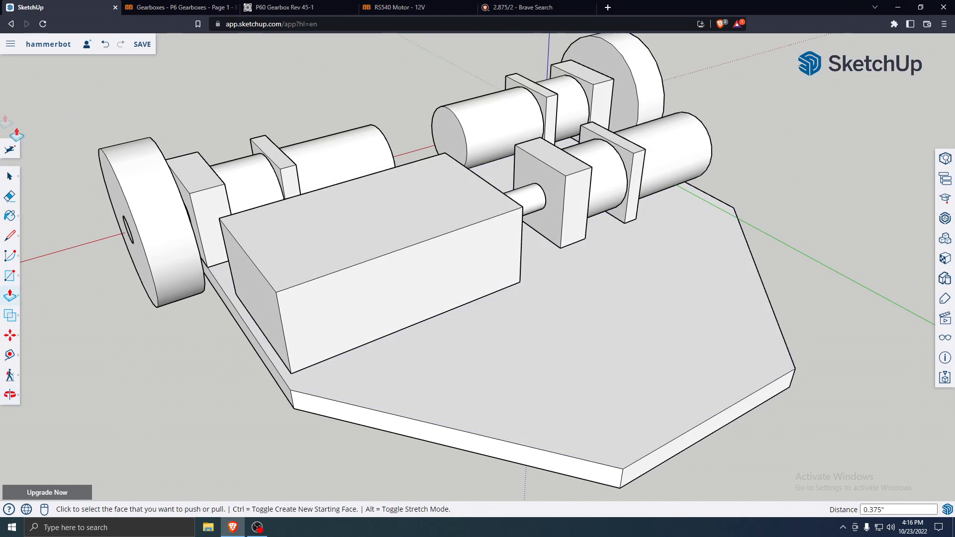
# Examine the thickened base plate and the components on it from several angles
pyautogui.click(10, 175)
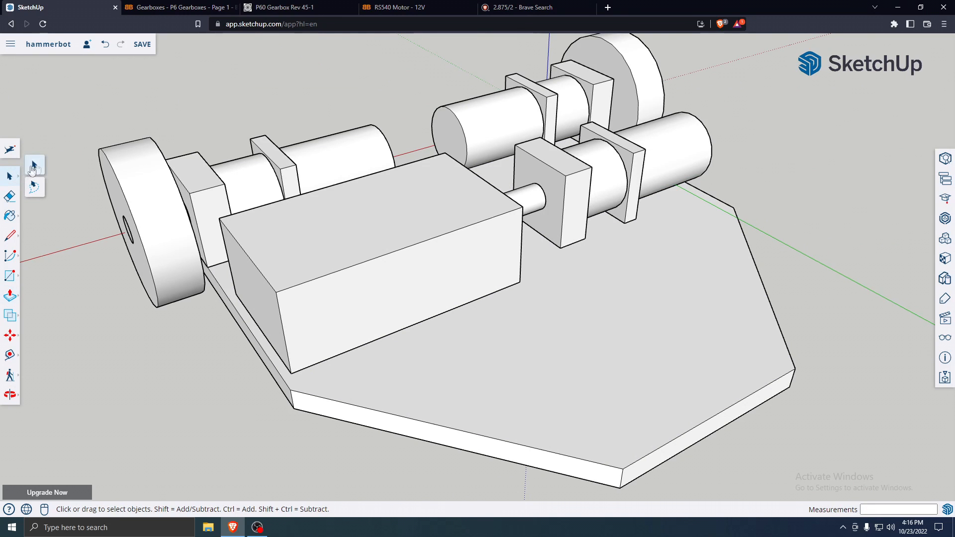
pyautogui.scroll(-3, 418, 255)
pyautogui.scroll(-3, 711, 384)
pyautogui.moveTo(474, 312); pyautogui.dragTo(474, 267, button='middle')
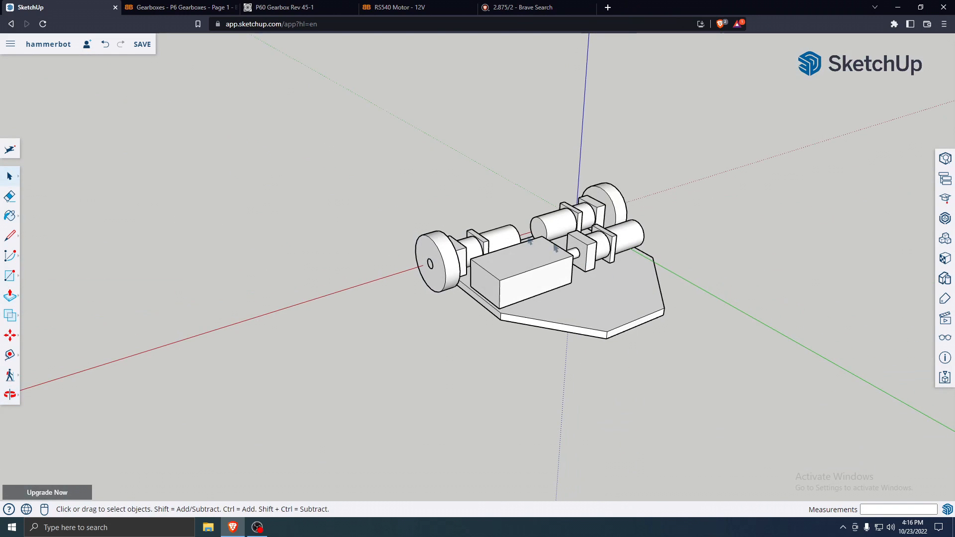
pyautogui.click(624, 316)
pyautogui.click(553, 332)
pyautogui.scroll(3, 650, 317)
pyautogui.moveTo(778, 314); pyautogui.dragTo(841, 437, button='middle')
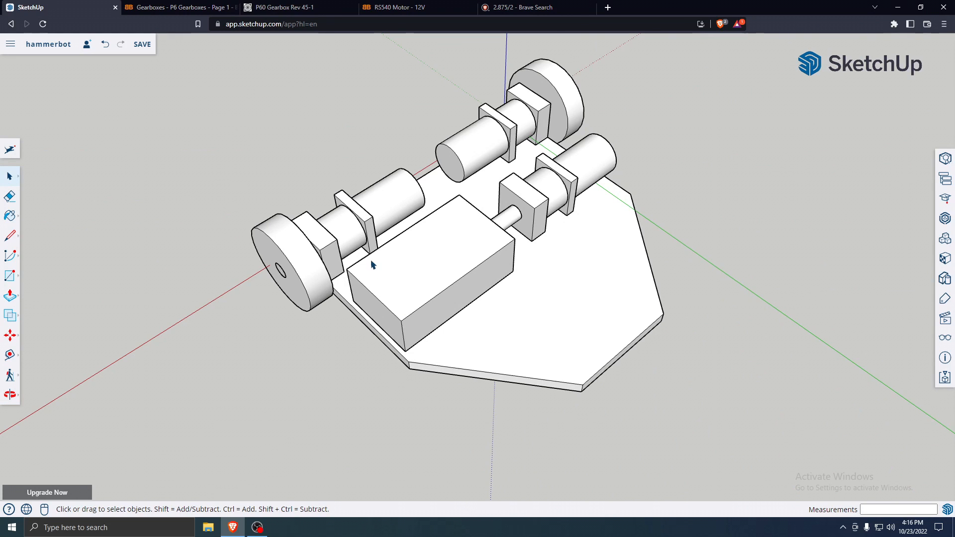
pyautogui.scroll(-5, 505, 289)
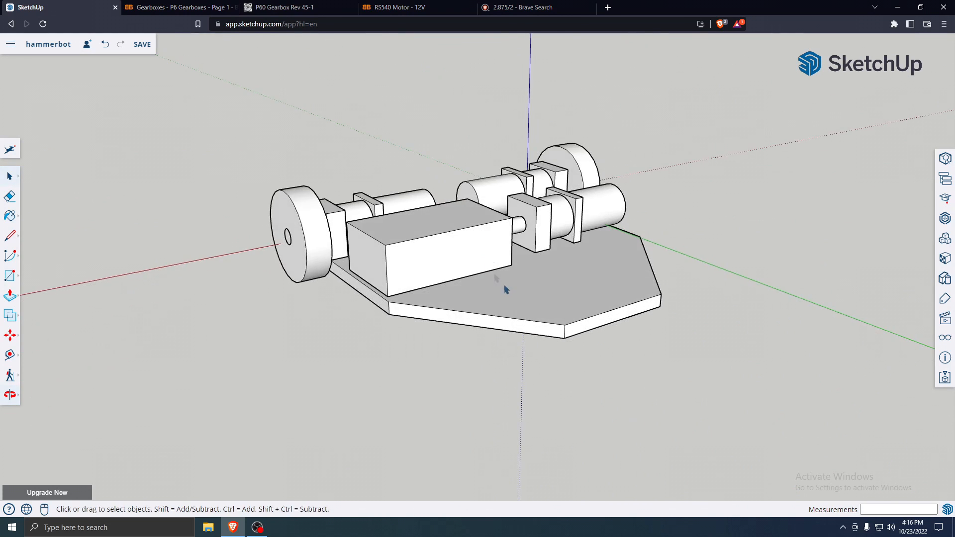
# Make a group of all the base plate's faces and edges, excluding the wheel assemblies, third gearmotor and box
pyautogui.moveTo(351, 199); pyautogui.dragTo(737, 358)
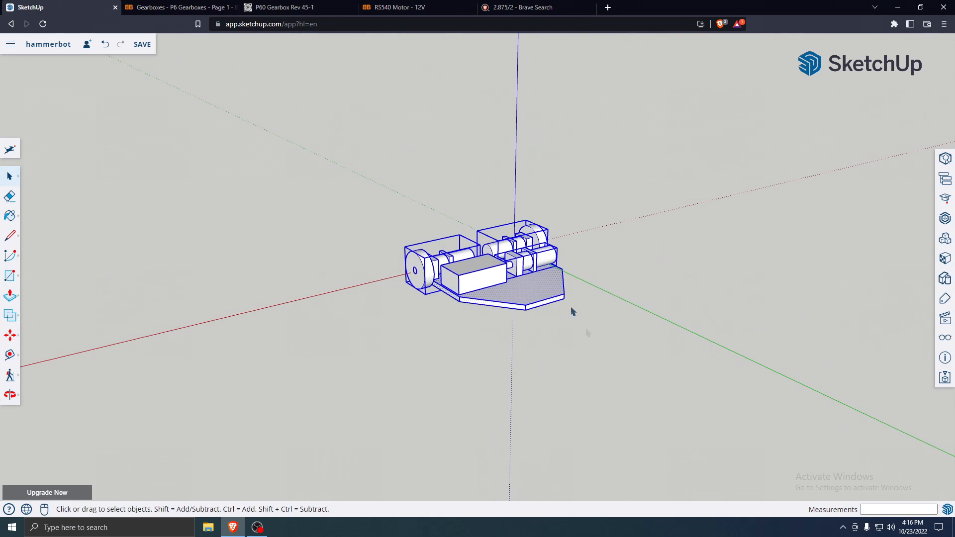
pyautogui.scroll(4, 442, 241)
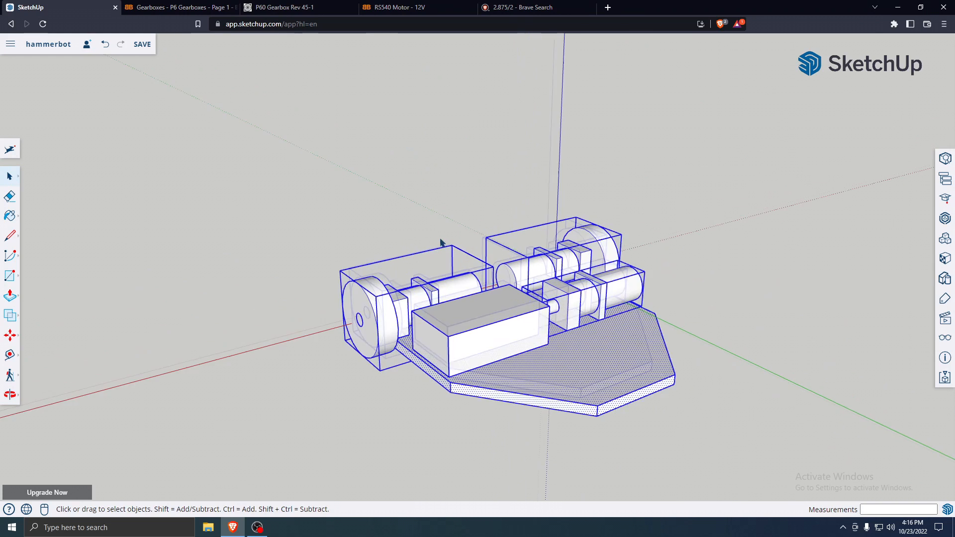
pyautogui.keyDown('shift'); pyautogui.click(405, 300); pyautogui.keyUp('shift')
pyautogui.keyDown('shift'); pyautogui.click(454, 315); pyautogui.keyUp('shift')
pyautogui.keyDown('shift'); pyautogui.click(529, 267); pyautogui.keyUp('shift')
pyautogui.keyDown('shift'); pyautogui.click(600, 297); pyautogui.keyUp('shift')
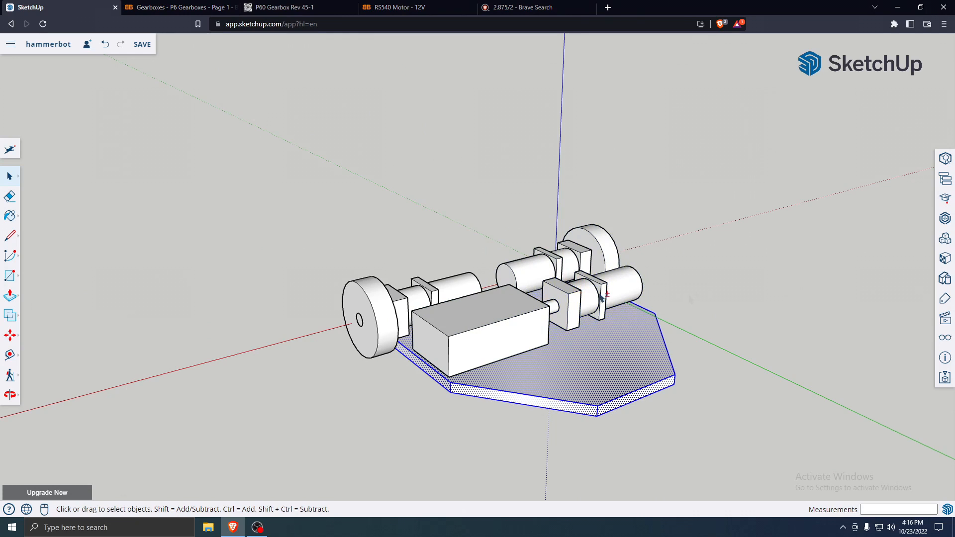
pyautogui.moveTo(642, 460); pyautogui.dragTo(657, 391, button='middle')
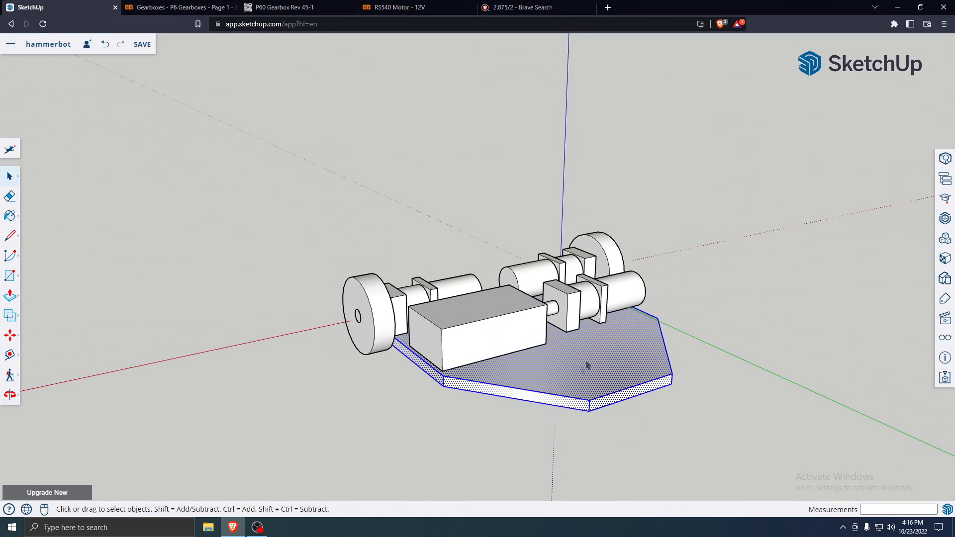
pyautogui.rightClick(565, 355)
pyautogui.moveTo(566, 355)
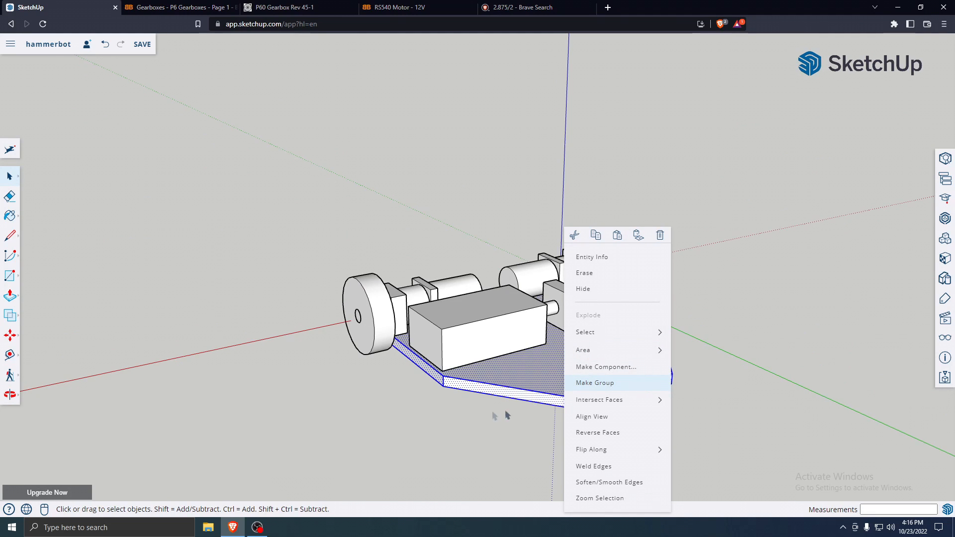
pyautogui.click(611, 391)
pyautogui.click(676, 445)
pyautogui.click(599, 365)
pyautogui.click(697, 423)
pyautogui.click(612, 395)
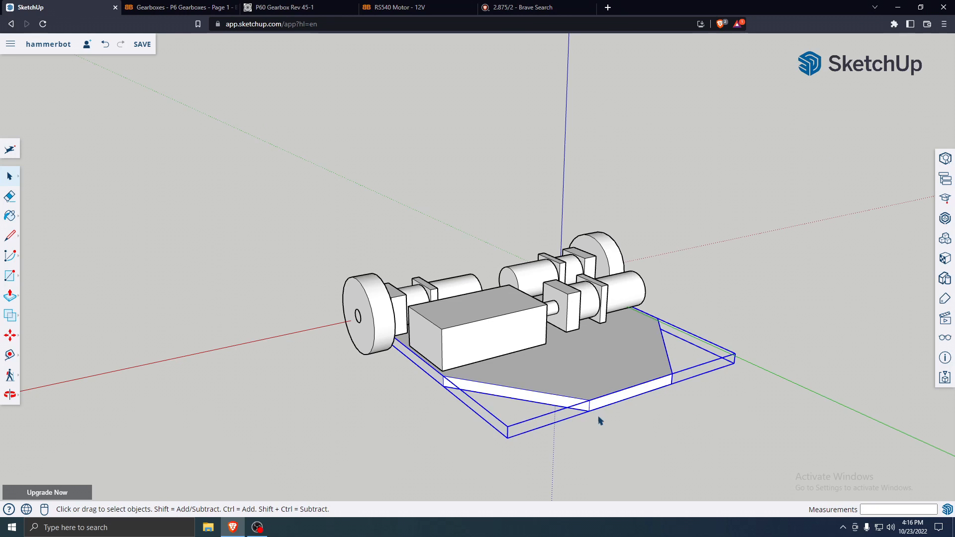
# Try moving the base plate group away from the components, and undo the move
pyautogui.press('m')
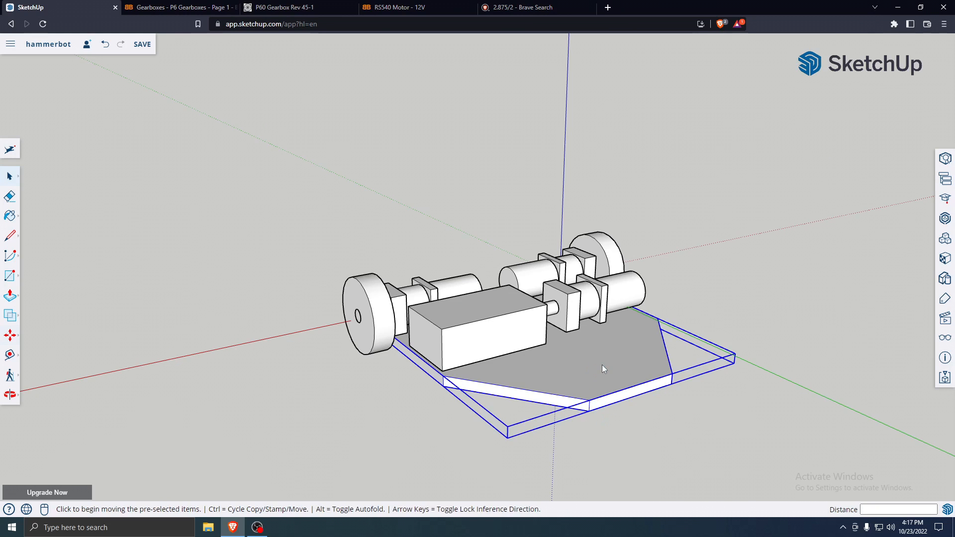
pyautogui.click(611, 358)
pyautogui.click(337, 233)
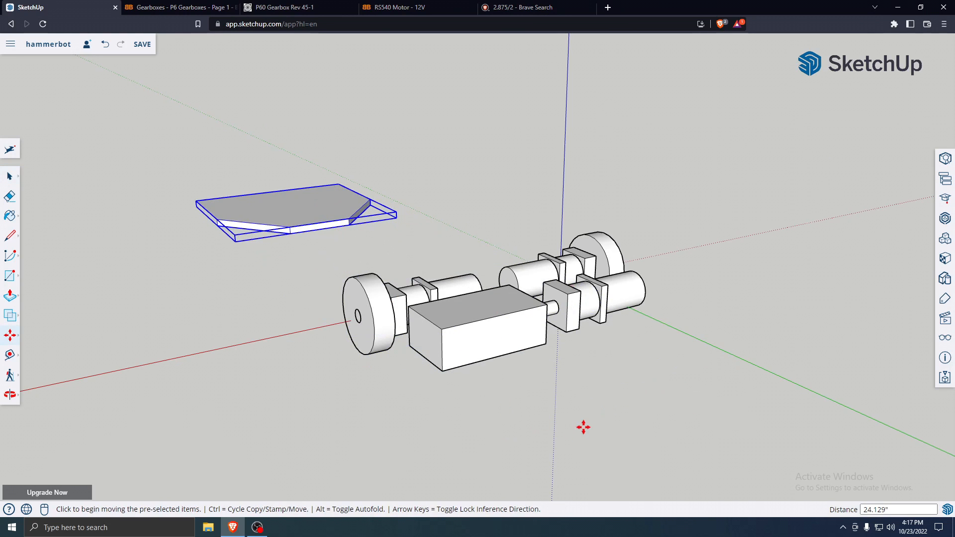
pyautogui.press('Escape')
pyautogui.hotkey('ctrl', 'z')
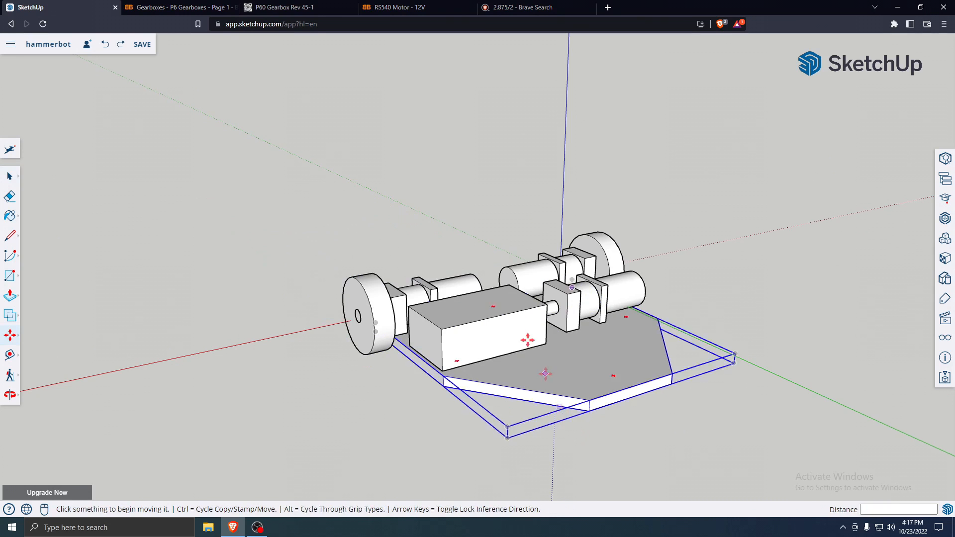
# Save the hammerbot model
pyautogui.click(142, 44)
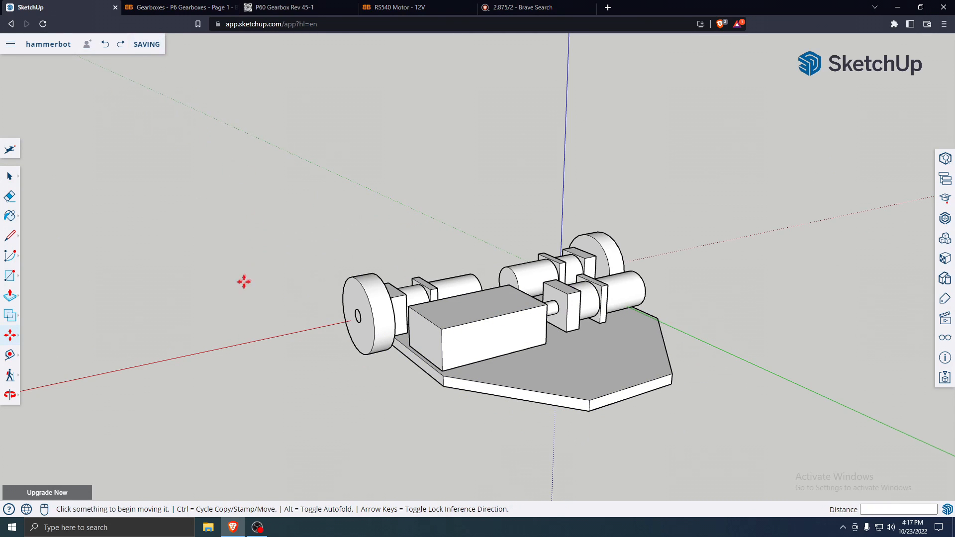
pyautogui.scroll(-1, 455, 287)
pyautogui.moveTo(628, 343); pyautogui.dragTo(426, 333, button='middle')
pyautogui.scroll(3, 455, 366)
pyautogui.moveTo(662, 401); pyautogui.dragTo(428, 271, button='middle')
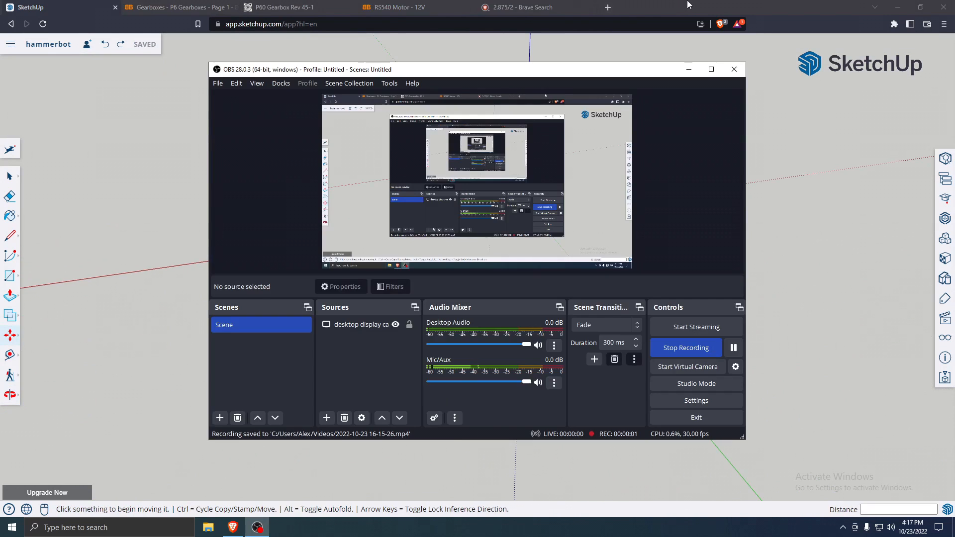
pyautogui.click(688, 4)
pyautogui.scroll(-3, 520, 320)
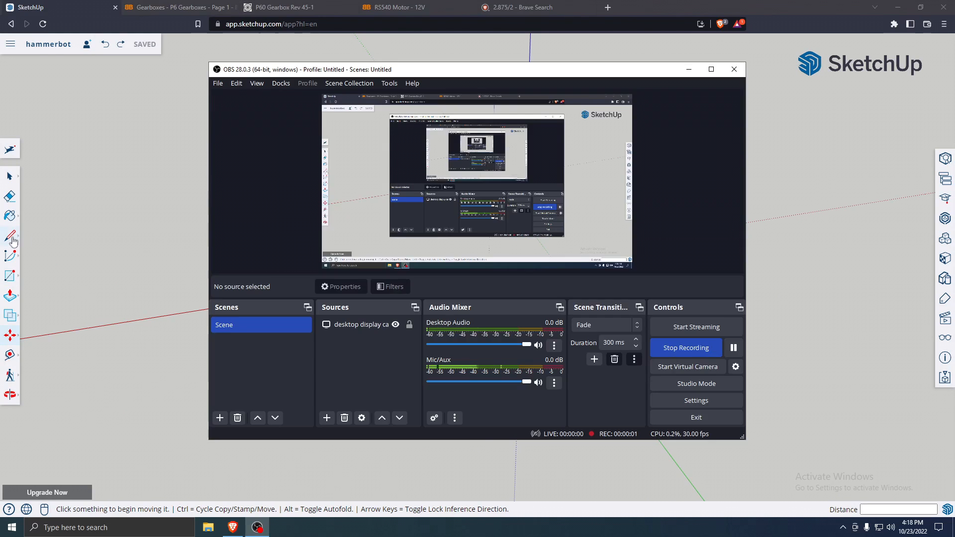
pyautogui.click(12, 238)
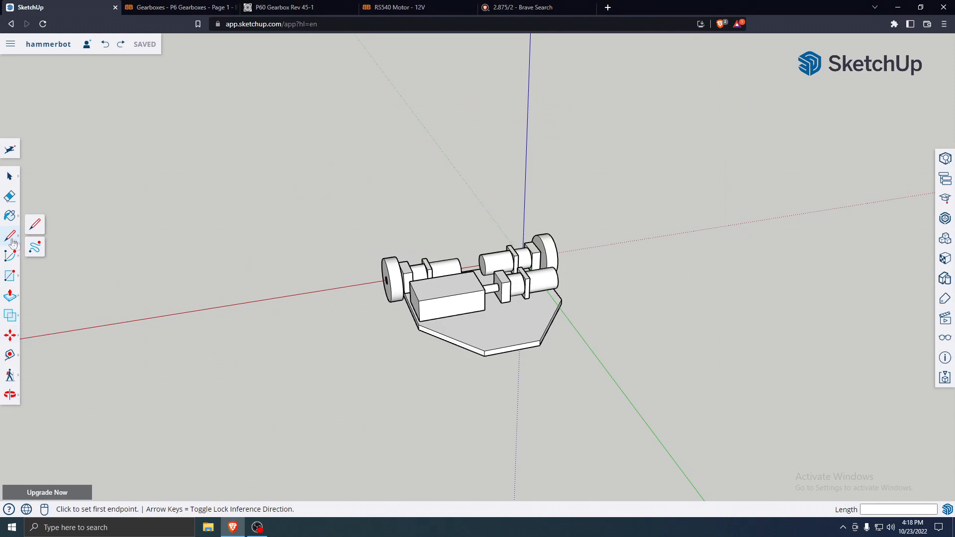
pyautogui.click(10, 275)
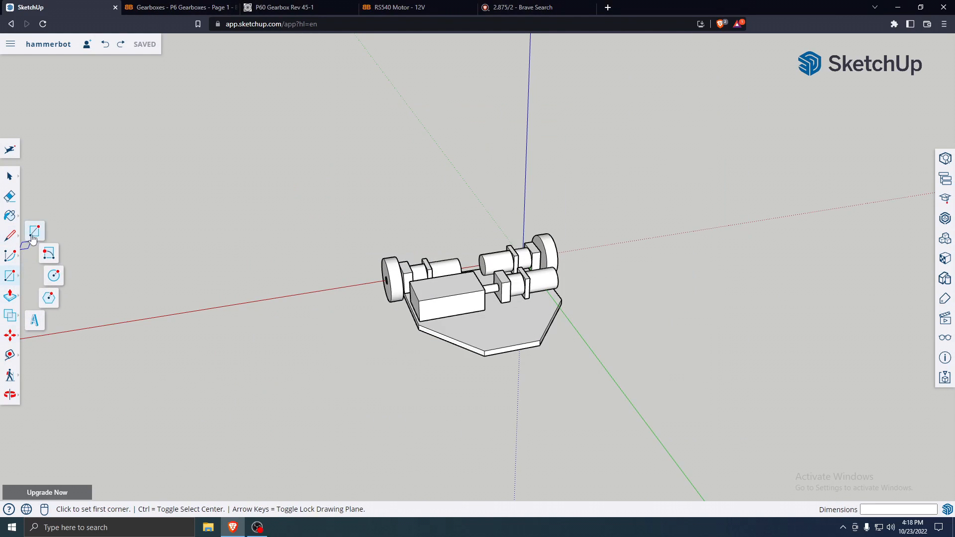
pyautogui.scroll(-3, 535, 271)
pyautogui.moveTo(540, 294); pyautogui.dragTo(741, 275, button='middle')
pyautogui.scroll(4, 532, 308)
pyautogui.press('l')
pyautogui.moveTo(520, 302); pyautogui.dragTo(584, 319, button='middle')
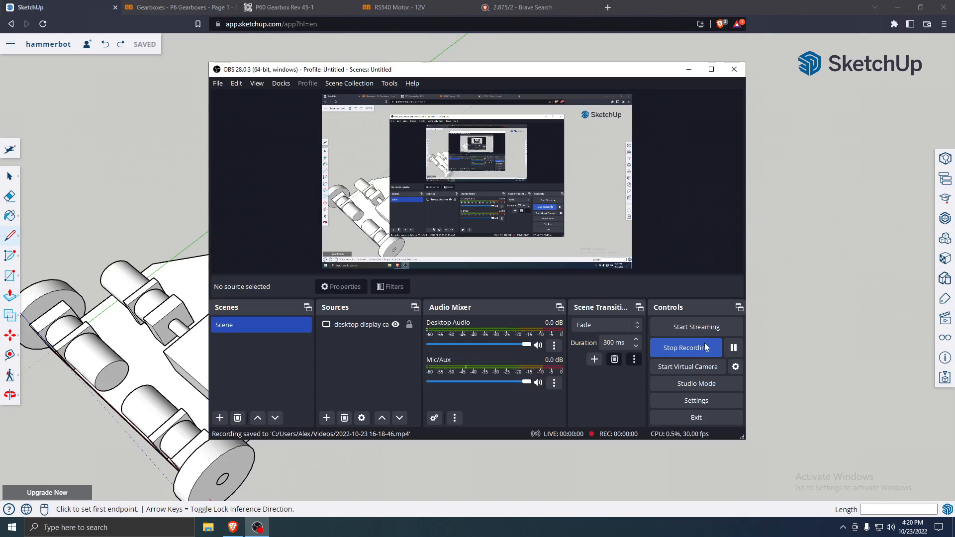
pyautogui.click(257, 527)
# Draw a 1 by 10 inch rectangle on the ground in the empty space beside the base plate
pyautogui.click(10, 275)
pyautogui.moveTo(374, 331); pyautogui.dragTo(383, 367, button='middle')
pyautogui.click(342, 331)
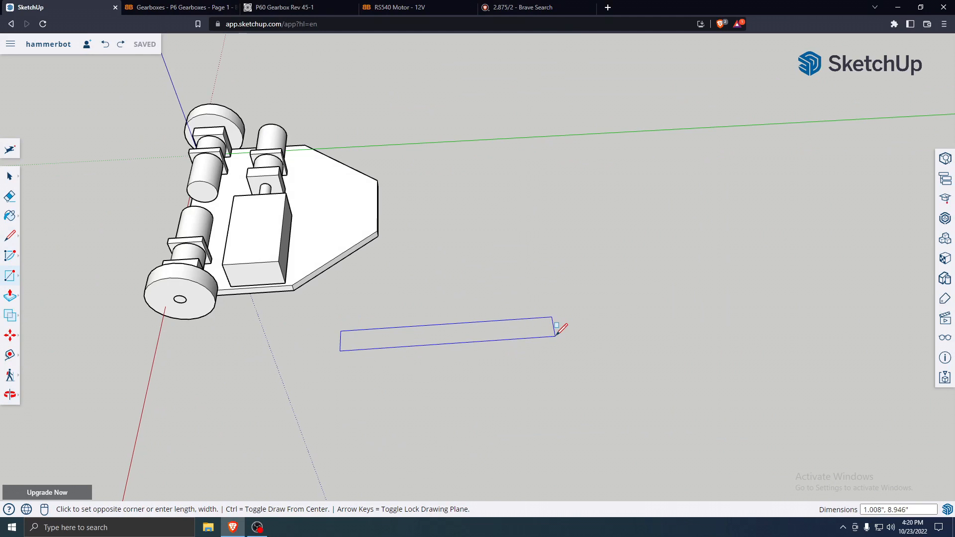
pyautogui.press('Return')
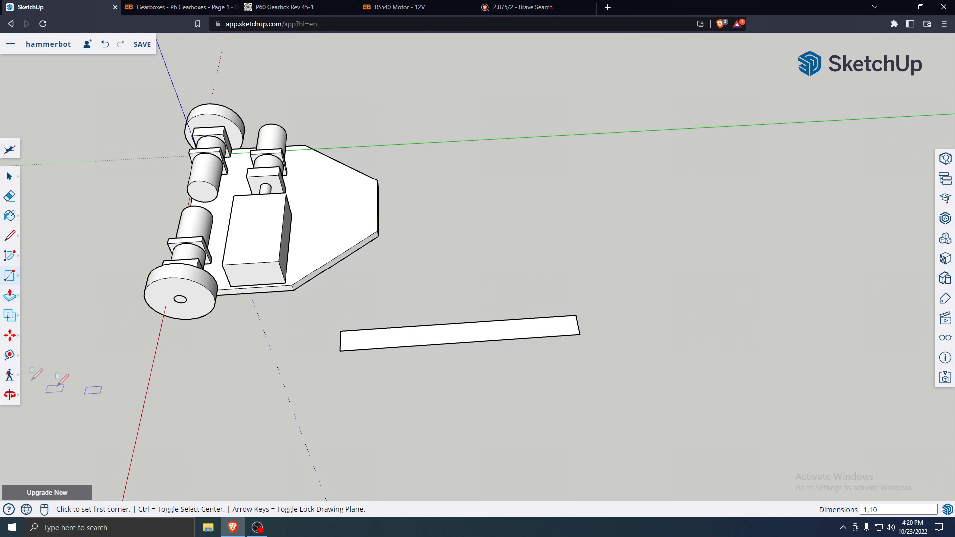
# Form the hammer head by drawing rectangles of about 1.63 by 1 inch and 1 by 1 inch on either side of the strip's end
pyautogui.click(576, 316)
pyautogui.moveTo(625, 283); pyautogui.dragTo(669, 261, button='middle')
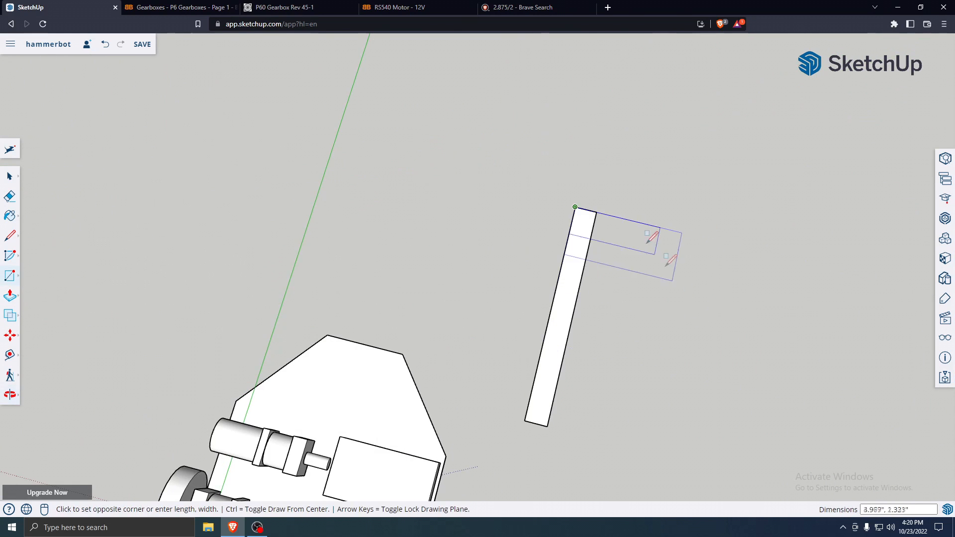
pyautogui.click(537, 218)
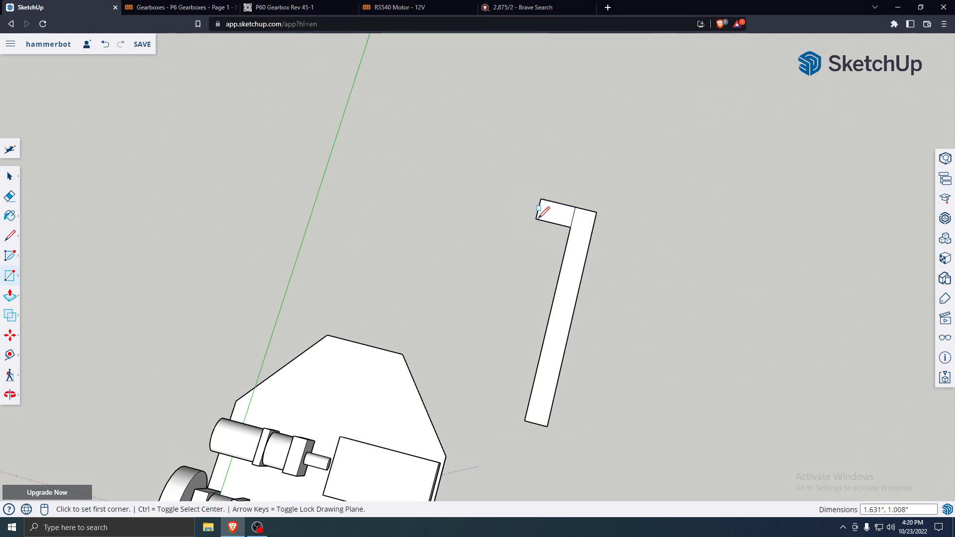
pyautogui.click(596, 212)
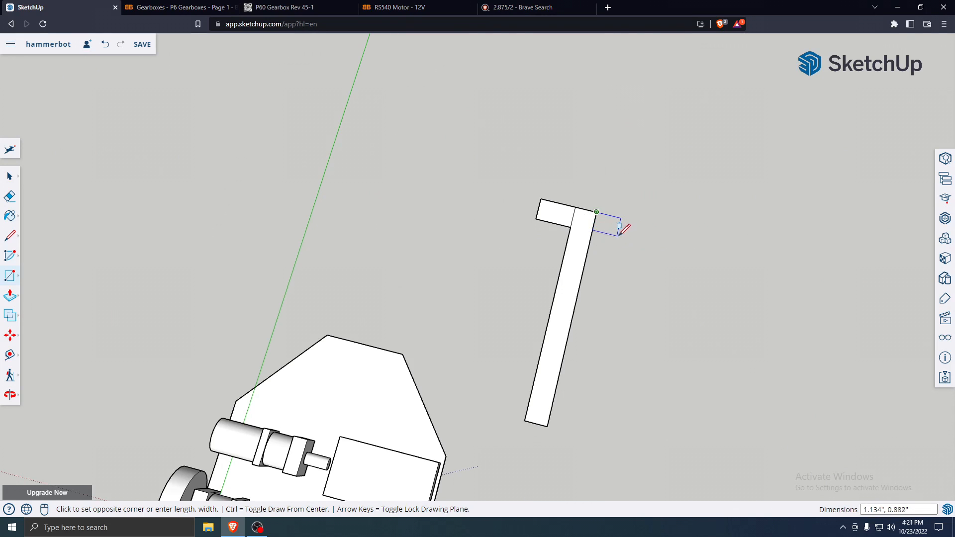
pyautogui.click(615, 237)
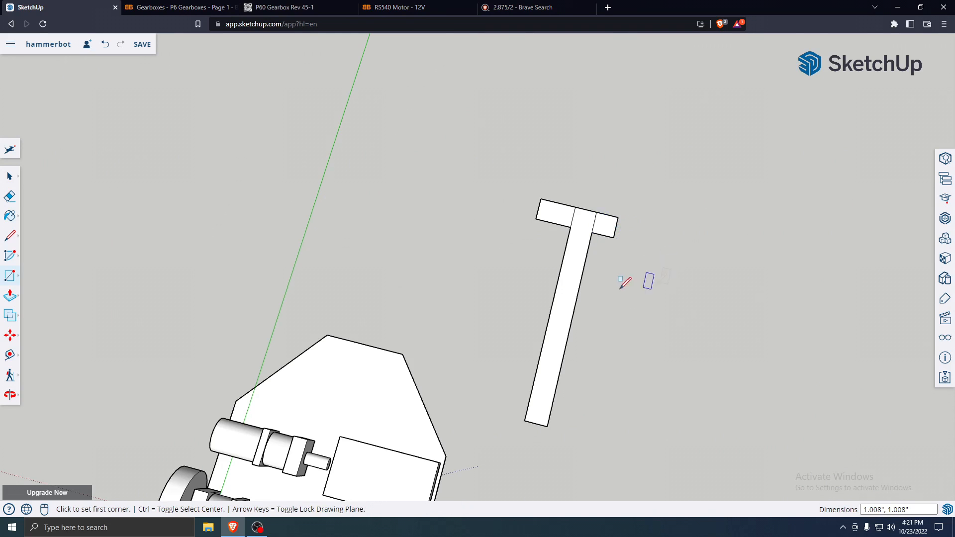
# Draw a pointed, angled claw with two lines from the outer corners of the shorter head rectangle
pyautogui.click(19, 239)
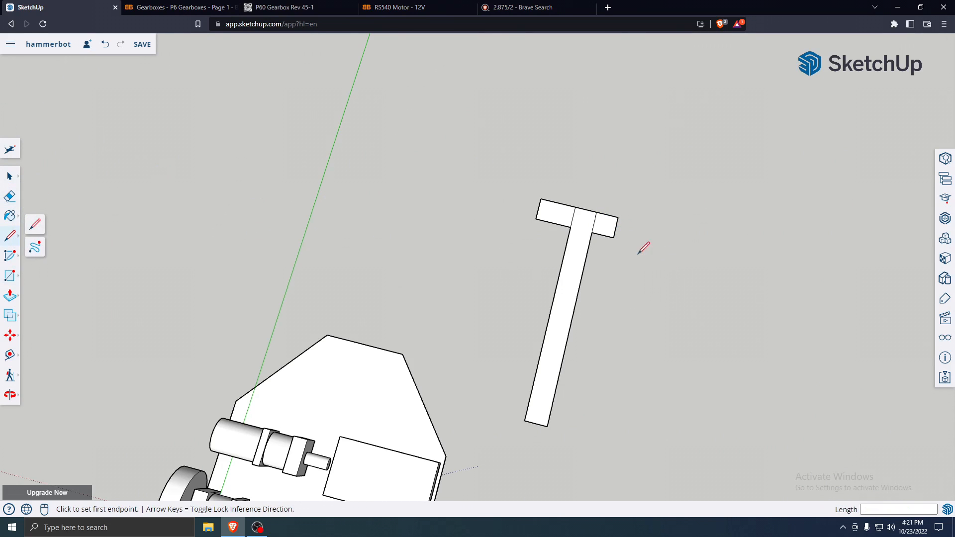
pyautogui.scroll(2, 702, 251)
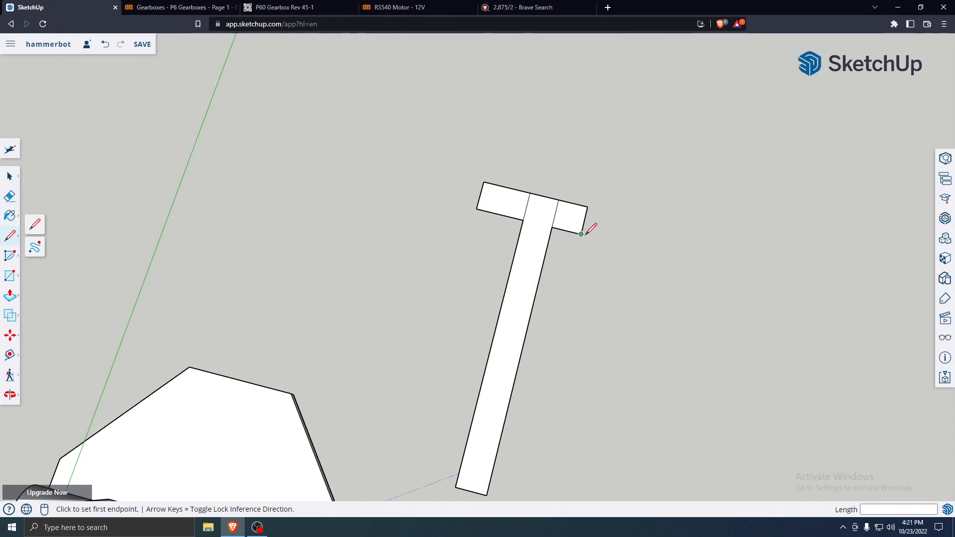
pyautogui.click(585, 234)
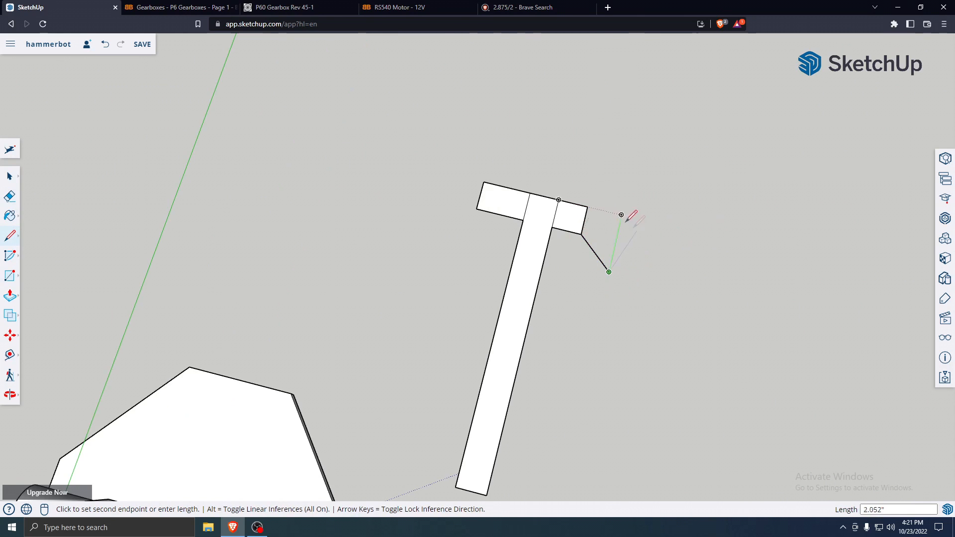
pyautogui.click(588, 207)
pyautogui.moveTo(592, 207); pyautogui.dragTo(625, 290, button='middle')
pyautogui.scroll(-5, 618, 299)
pyautogui.scroll(4, 547, 346)
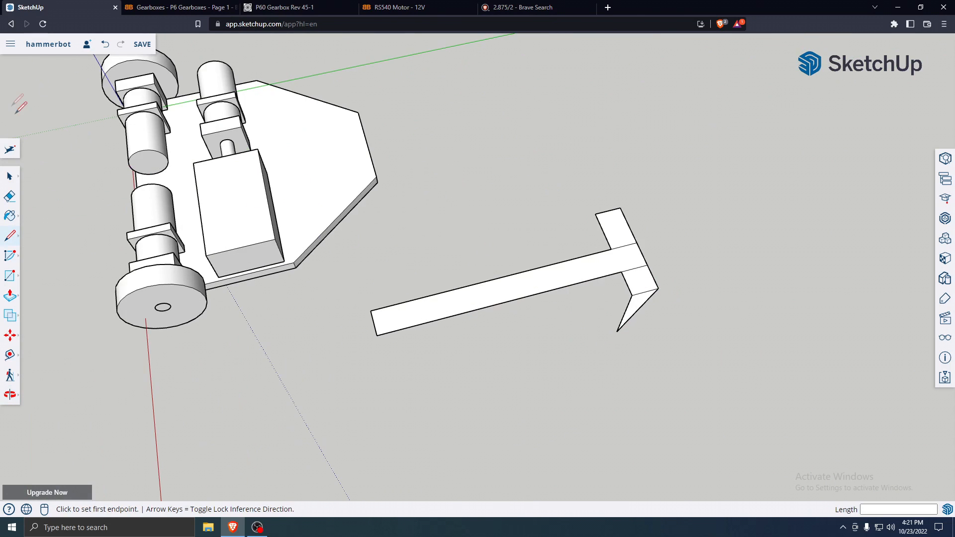
# Delete the interior edges dividing the hammer's handle, head and claw so they form one face
pyautogui.click(9, 176)
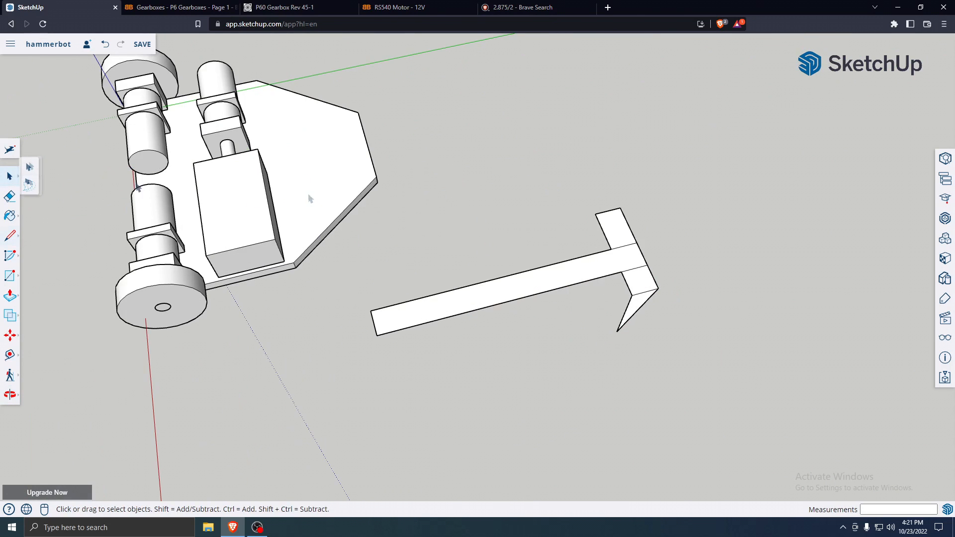
pyautogui.click(639, 294)
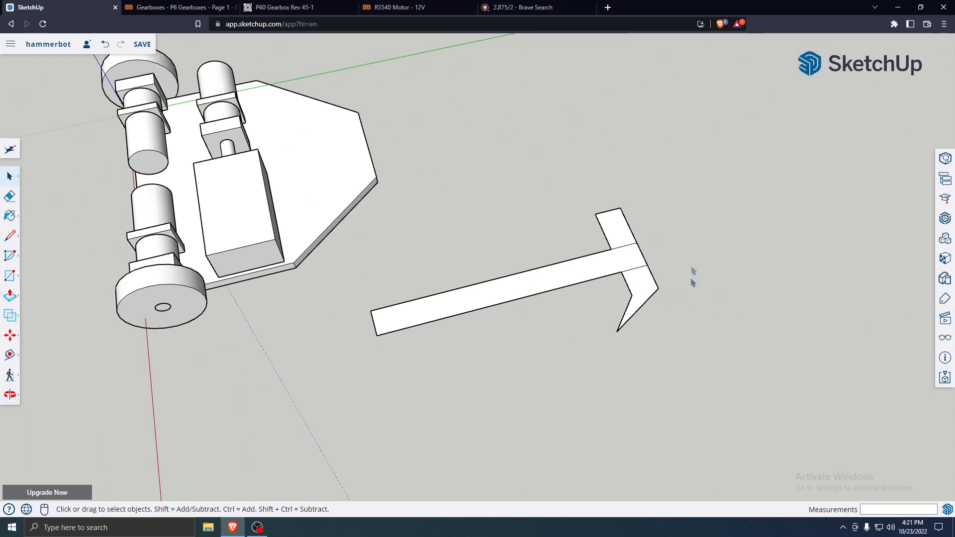
pyautogui.click(630, 271)
# Draw two rectangles, each about 0.82 by 0.44 inch, from the midpoint of the head's blunt end to form a wider striking face
pyautogui.click(9, 277)
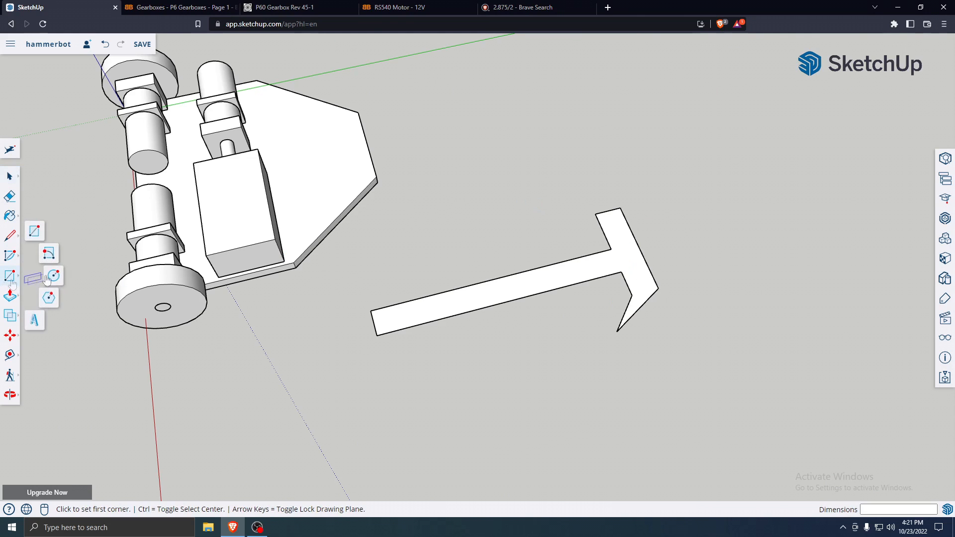
pyautogui.click(607, 211)
pyautogui.scroll(5, 593, 223)
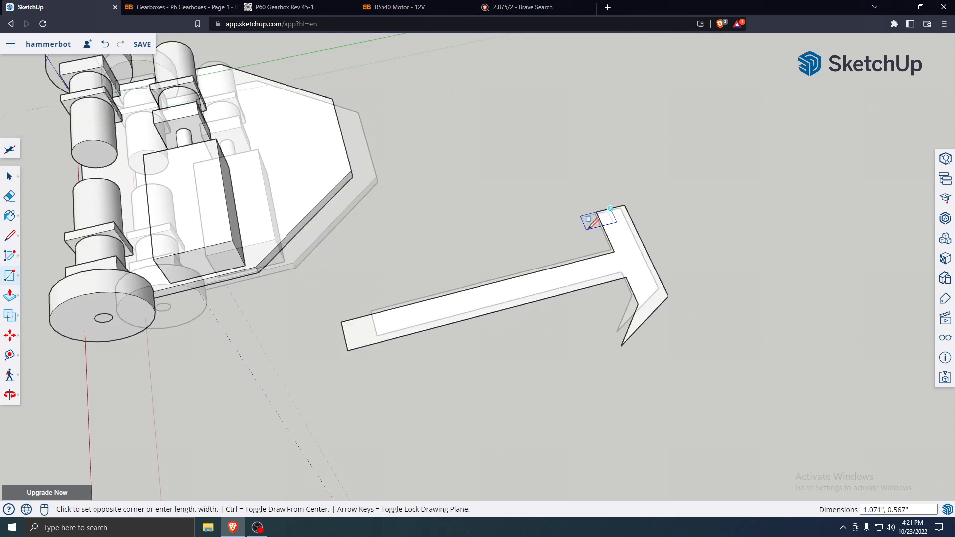
pyautogui.click(592, 227)
pyautogui.click(620, 188)
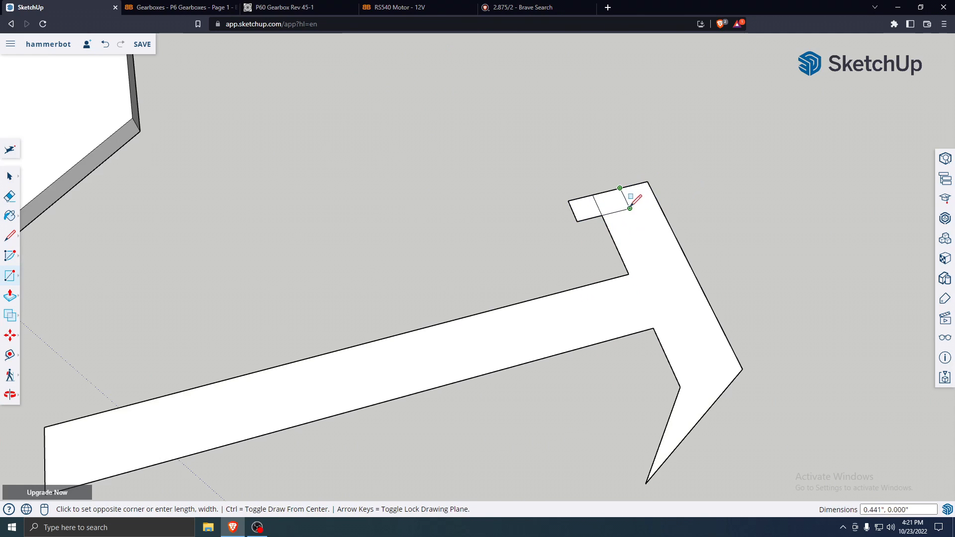
pyautogui.click(676, 195)
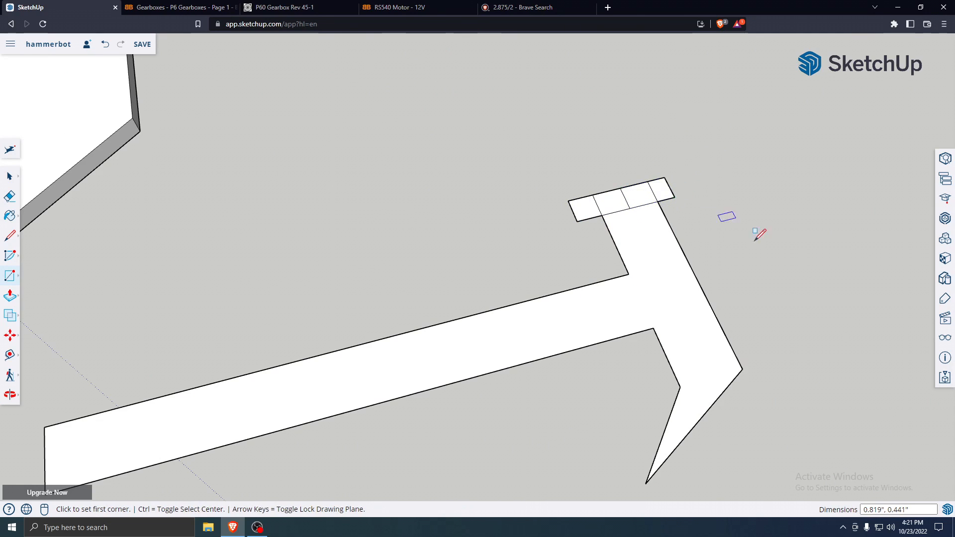
# Delete the leftover interior edges within the striking face and between it and the hammer head
pyautogui.click(10, 177)
pyautogui.click(594, 216)
pyautogui.press('Delete')
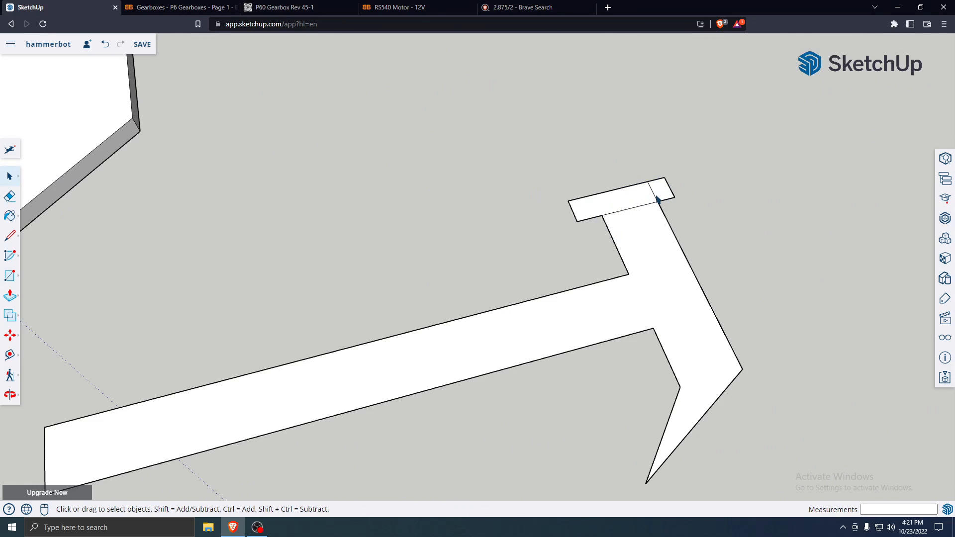
pyautogui.scroll(-4, 657, 200)
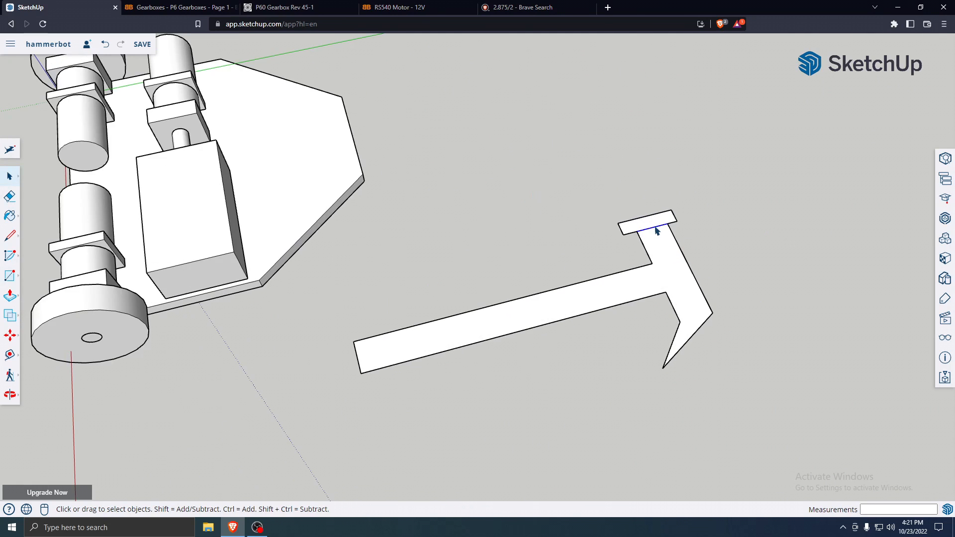
pyautogui.moveTo(657, 230); pyautogui.dragTo(523, 124, button='middle')
# Extrude the hammer outline upward 0.5 inch with Push/Pull, and extrude its upper face a further 0.25 inch
pyautogui.moveTo(491, 75); pyautogui.dragTo(612, 293)
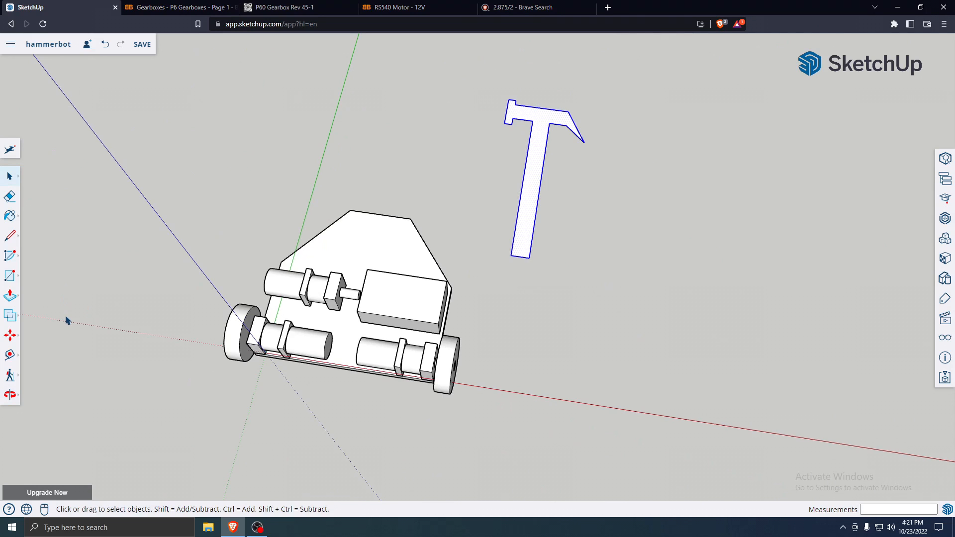
pyautogui.click(520, 153)
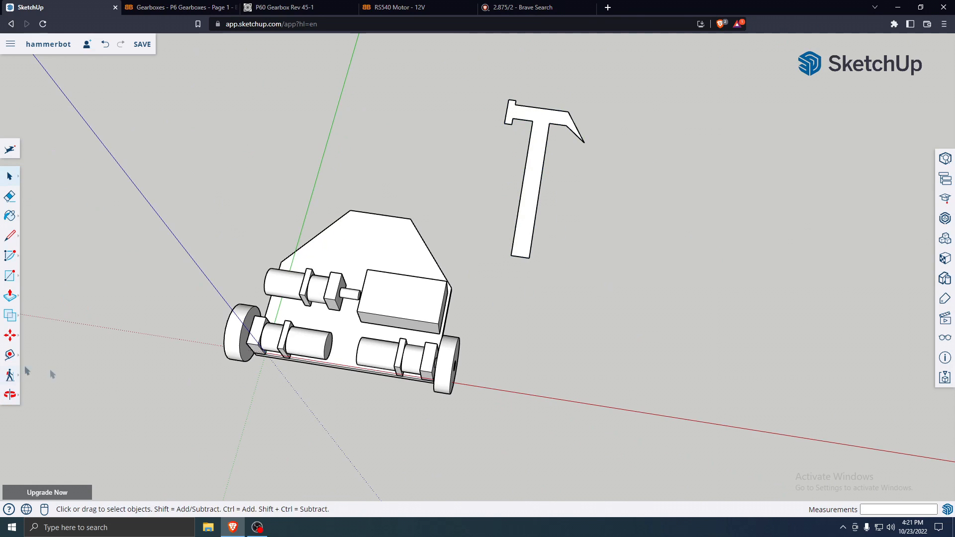
pyautogui.press('p')
pyautogui.click(538, 154)
pyautogui.moveTo(624, 199); pyautogui.dragTo(557, 172, button='middle')
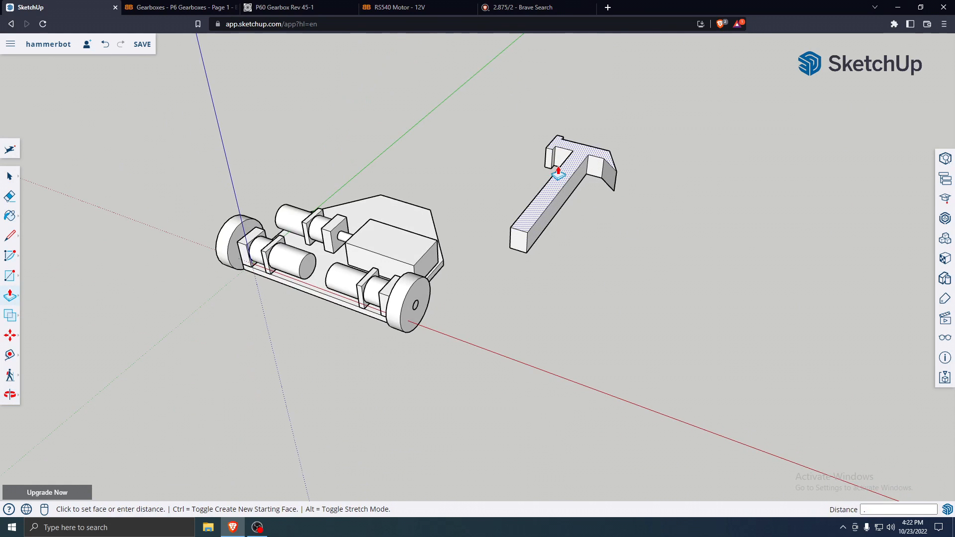
pyautogui.press('Return')
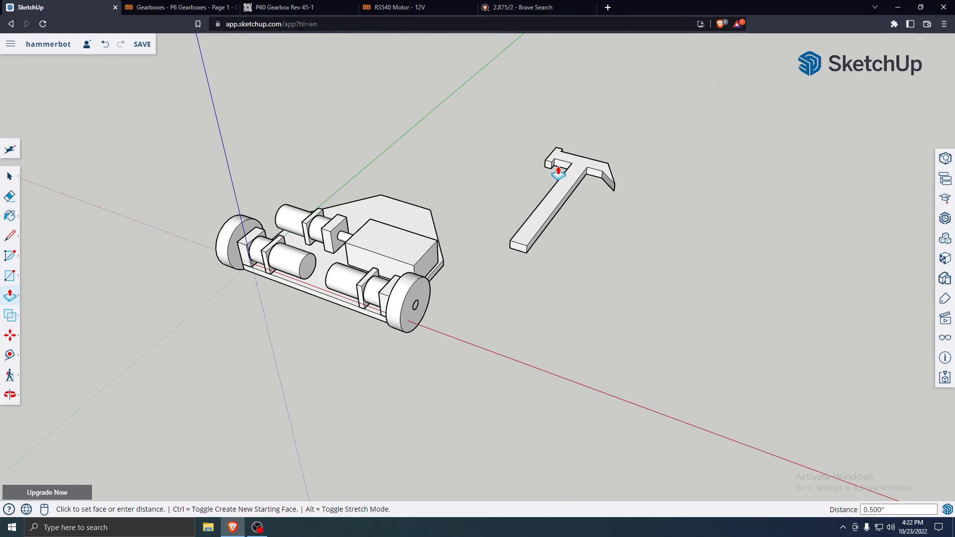
pyautogui.click(526, 239)
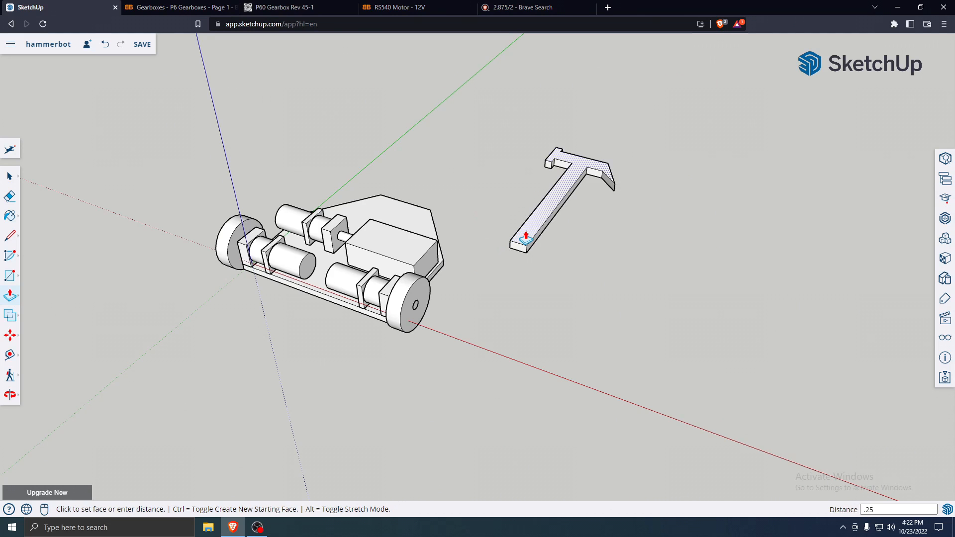
pyautogui.press('Return')
# Make a group of all the extruded hammer's faces and edges
pyautogui.click(10, 176)
pyautogui.moveTo(648, 254); pyautogui.dragTo(671, 273, button='middle')
pyautogui.moveTo(493, 108); pyautogui.dragTo(692, 351)
pyautogui.rightClick(561, 185)
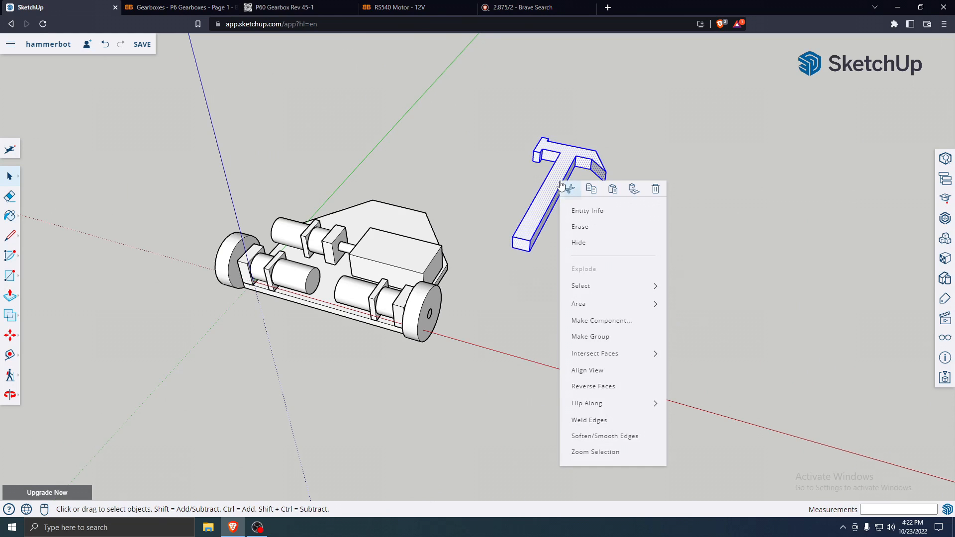
pyautogui.click(614, 337)
pyautogui.click(619, 313)
# Rotate the hammer group about its handle's long axis so it stands on edge with the claw pointing up
pyautogui.moveTo(618, 313); pyautogui.dragTo(572, 276, button='middle')
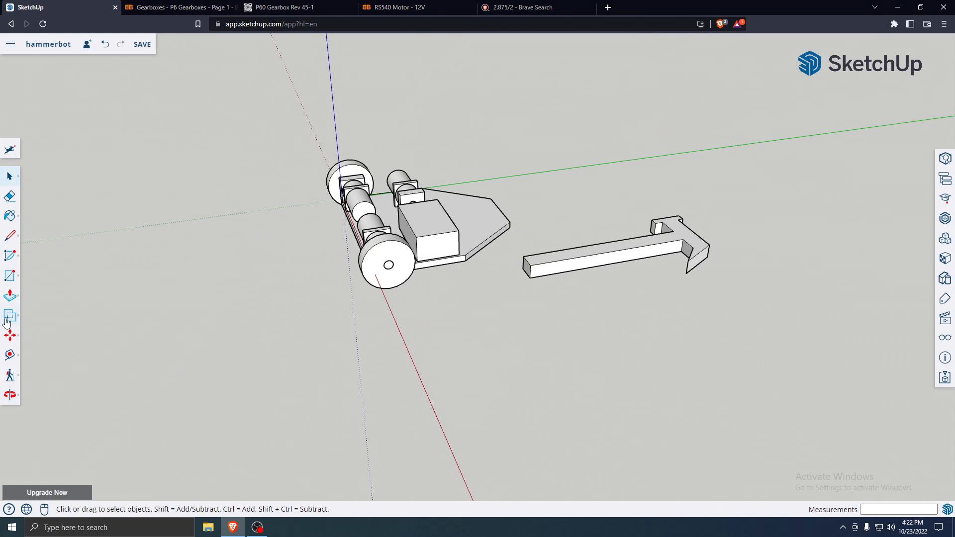
pyautogui.press('m')
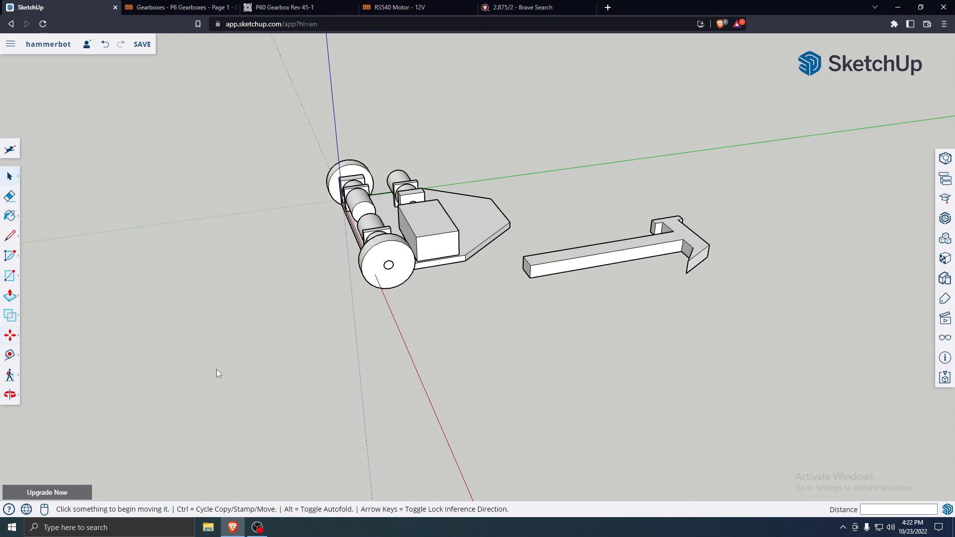
pyautogui.moveTo(556, 306); pyautogui.dragTo(668, 231, button='middle')
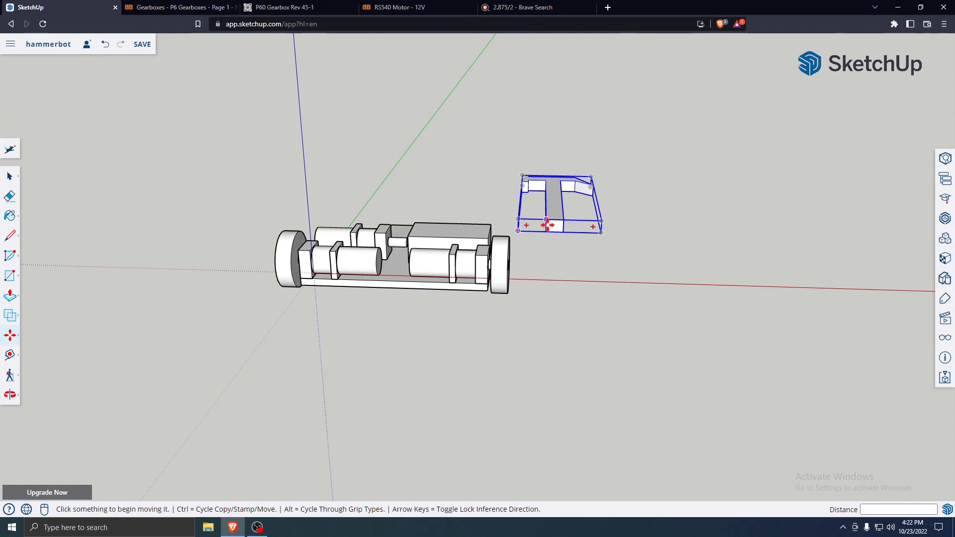
pyautogui.scroll(4, 552, 224)
pyautogui.click(632, 223)
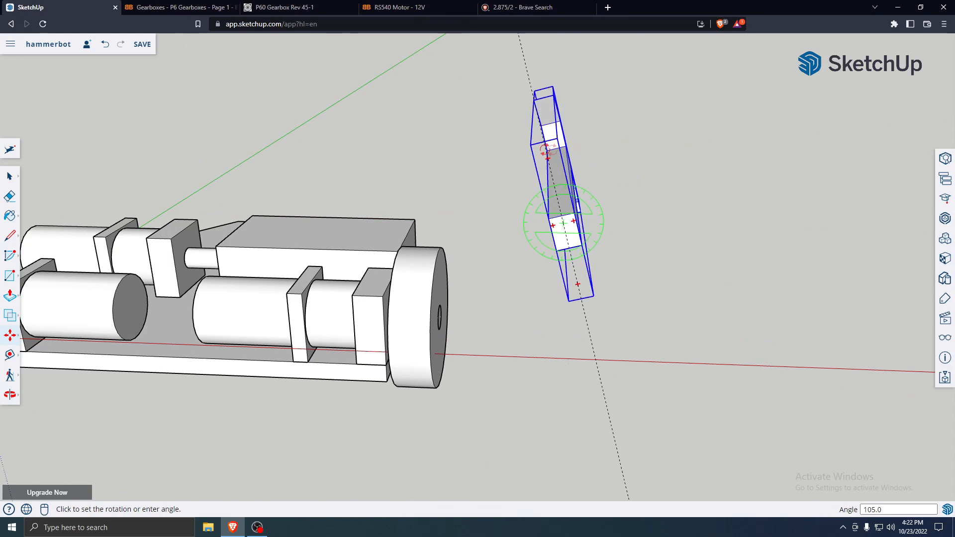
pyautogui.click(565, 153)
pyautogui.moveTo(686, 207); pyautogui.dragTo(584, 285, button='middle')
pyautogui.scroll(-3, 549, 312)
# Inside the hammer group, draw a circle of about 0.48 inch radius on the side face at the handle's free end, and close the group
pyautogui.click(19, 179)
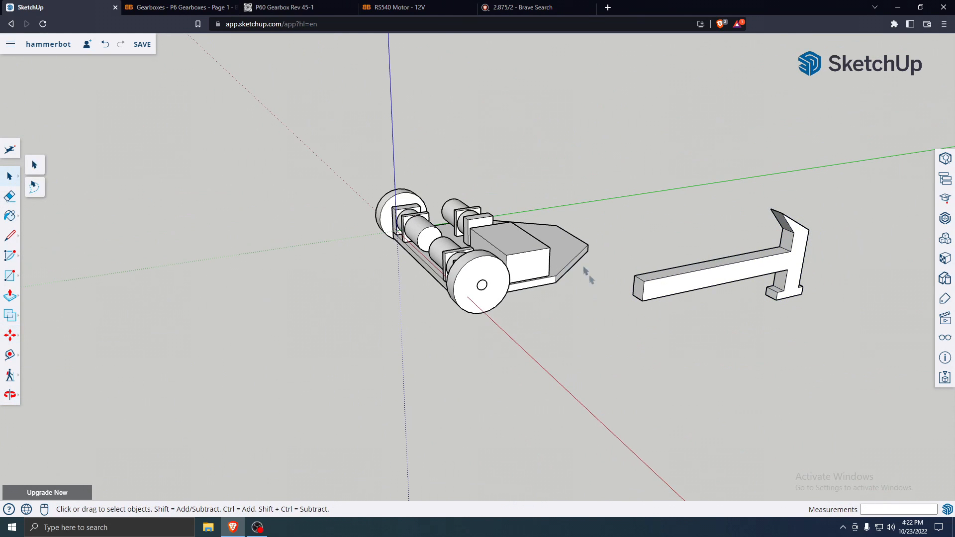
pyautogui.moveTo(758, 293); pyautogui.dragTo(569, 232, button='middle')
pyautogui.click(558, 255)
pyautogui.doubleClick(559, 256)
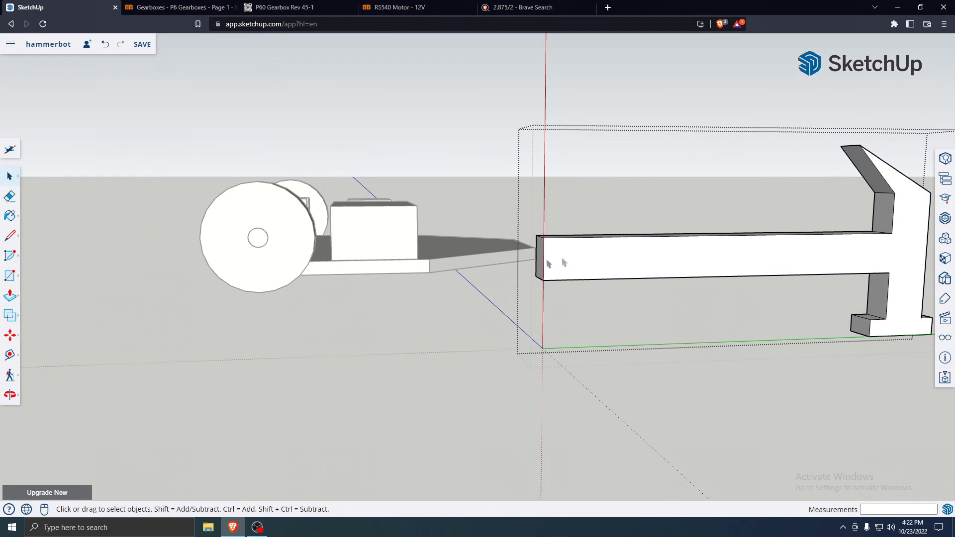
pyautogui.press('c')
pyautogui.scroll(5, 612, 271)
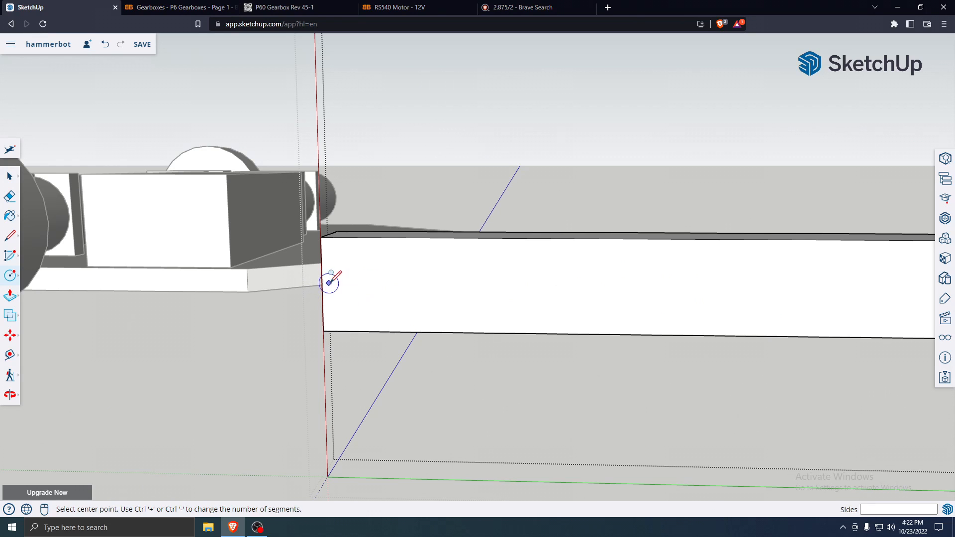
pyautogui.click(368, 286)
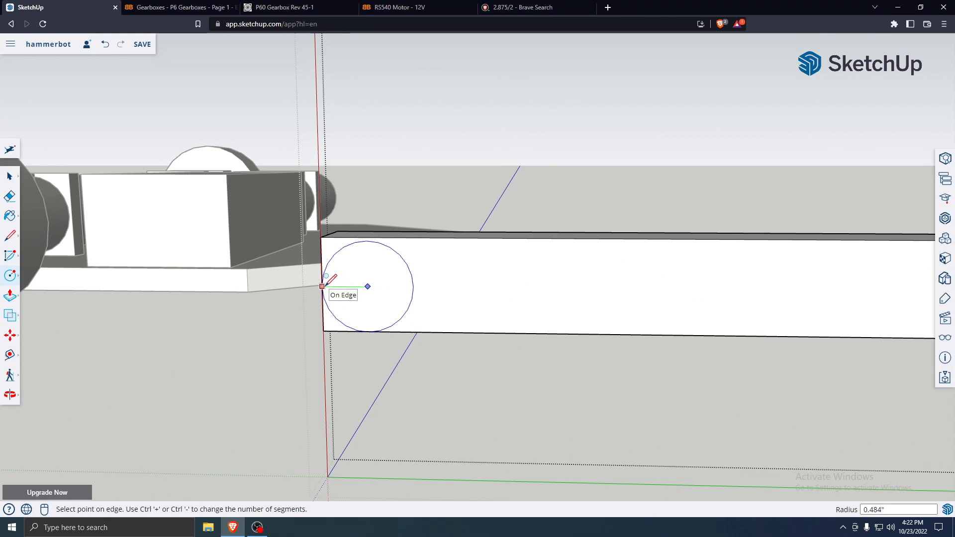
pyautogui.click(13, 183)
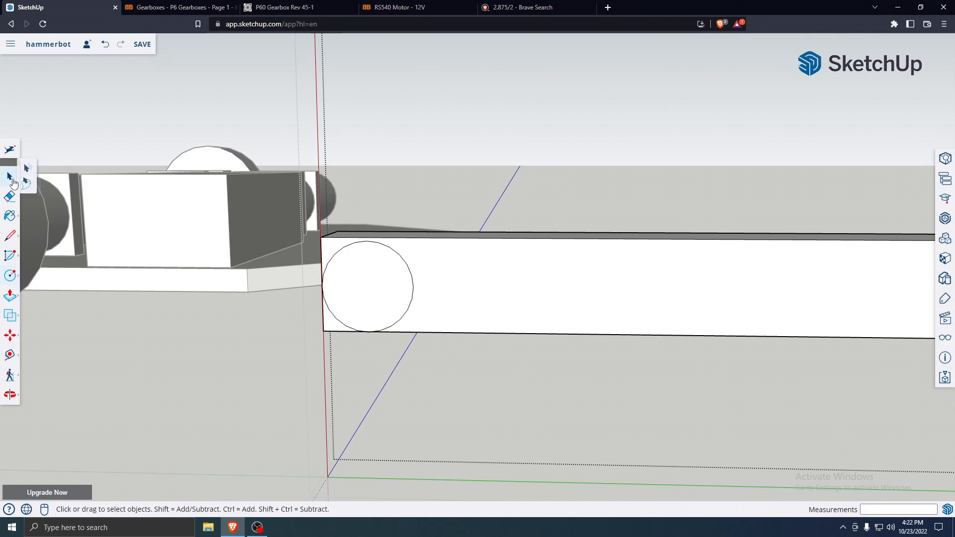
pyautogui.scroll(-5, 479, 255)
pyautogui.click(365, 340)
# Move the hammer group by the centre of its handle-end circle onto the end centre of the third gearmotor's shaft
pyautogui.moveTo(421, 286); pyautogui.dragTo(556, 342, button='middle')
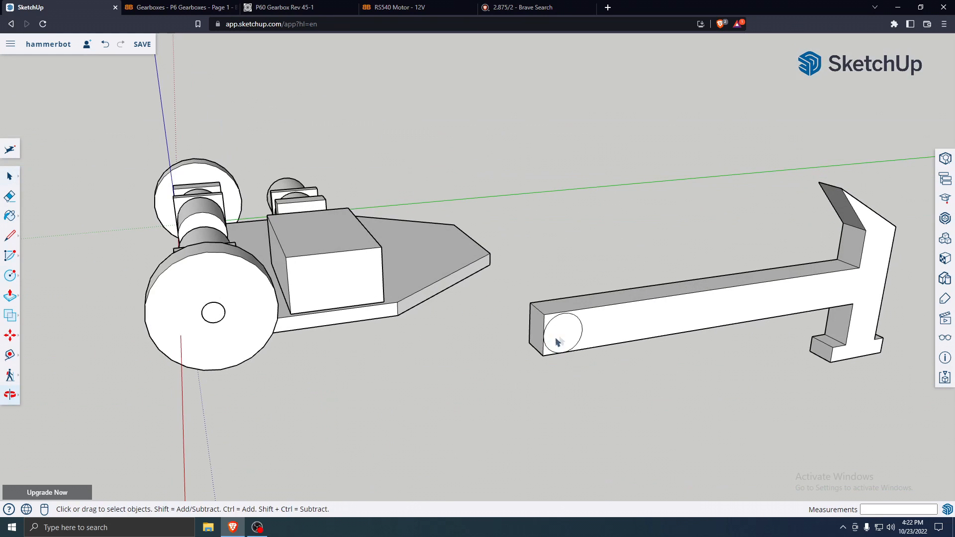
pyautogui.click(10, 335)
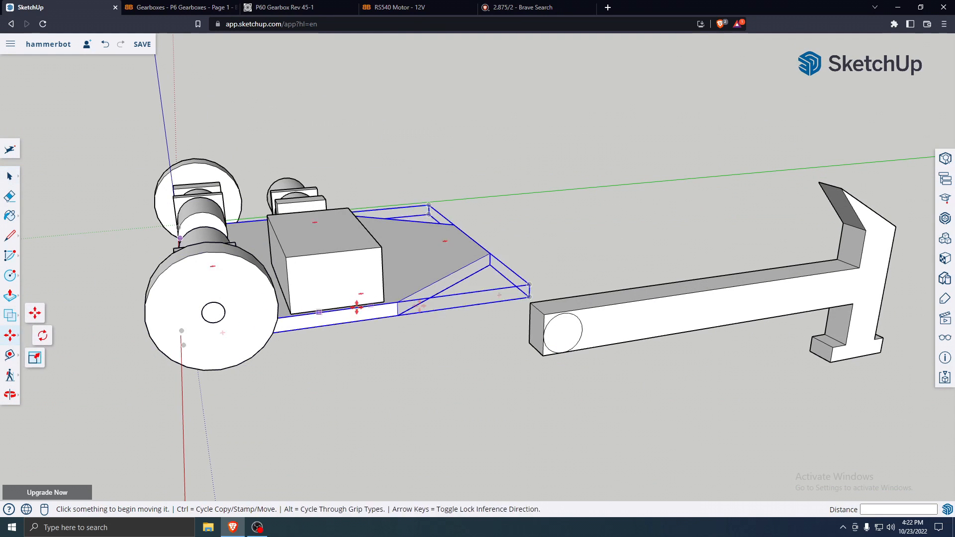
pyautogui.click(567, 332)
pyautogui.moveTo(367, 153); pyautogui.dragTo(390, 352, button='middle')
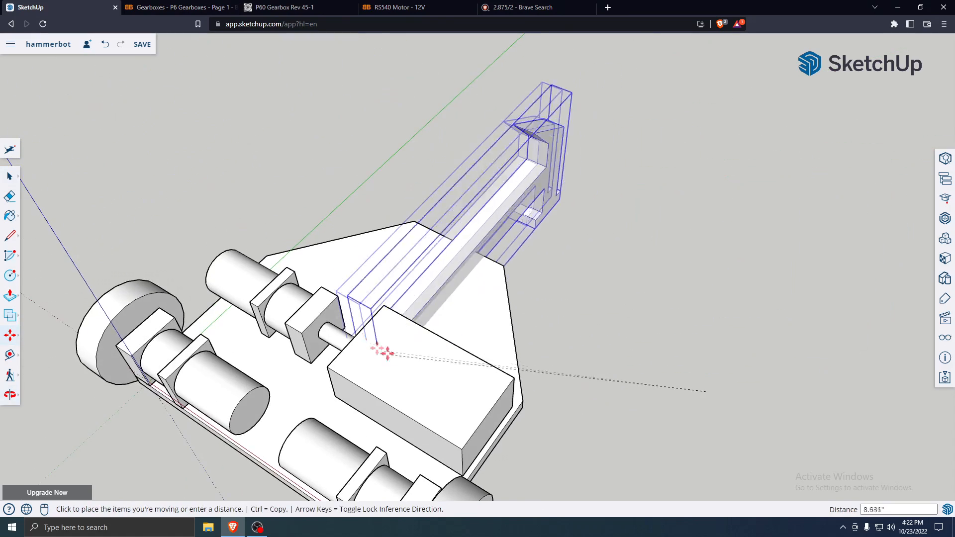
pyautogui.moveTo(335, 337); pyautogui.dragTo(405, 298, button='middle')
pyautogui.scroll(6, 404, 303)
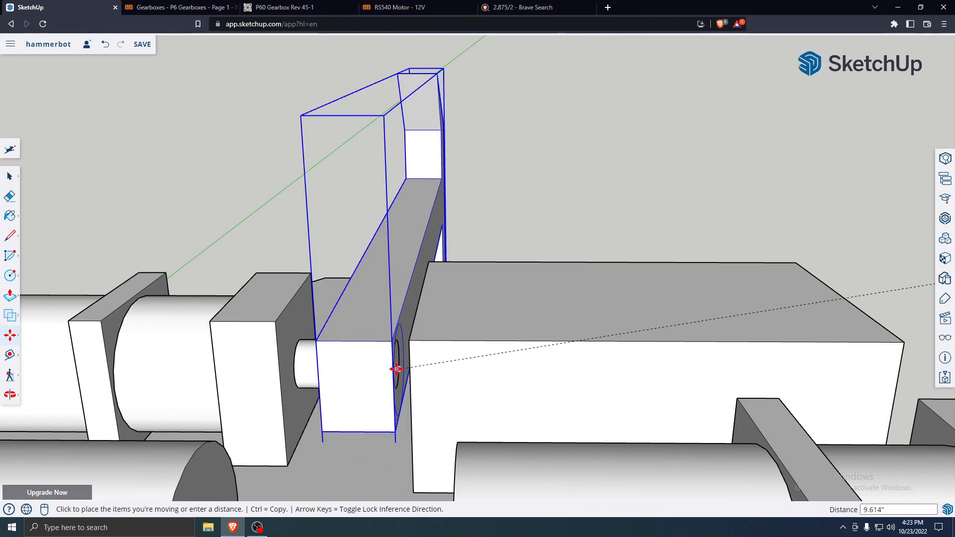
pyautogui.scroll(1, 394, 358)
pyautogui.scroll(2, 395, 357)
pyautogui.moveTo(394, 357)
pyautogui.mouseDown(button='middle')
pyautogui.moveTo(377, 356)
pyautogui.moveTo(401, 356)
pyautogui.mouseUp(button='middle')
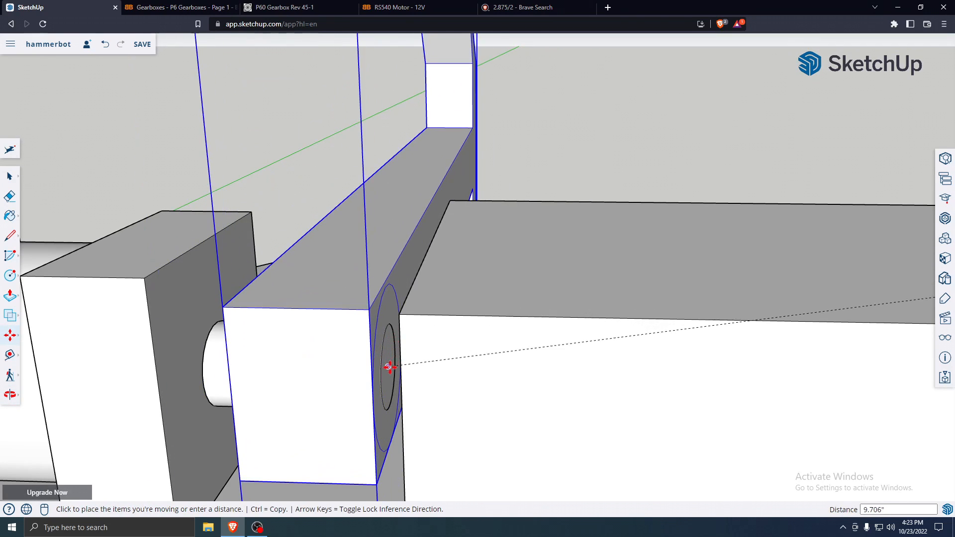
pyautogui.click(389, 367)
pyautogui.scroll(-8, 309, 179)
pyautogui.press('space')
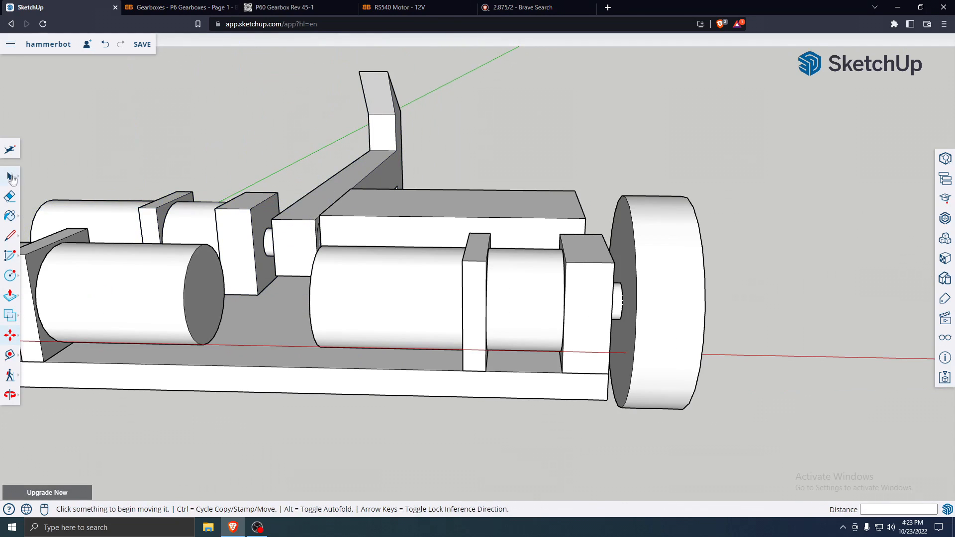
# Slide the hammer about 0.13 inch along the shaft toward the third gearmotor's gearbox
pyautogui.moveTo(249, 160); pyautogui.dragTo(266, 186, button='middle')
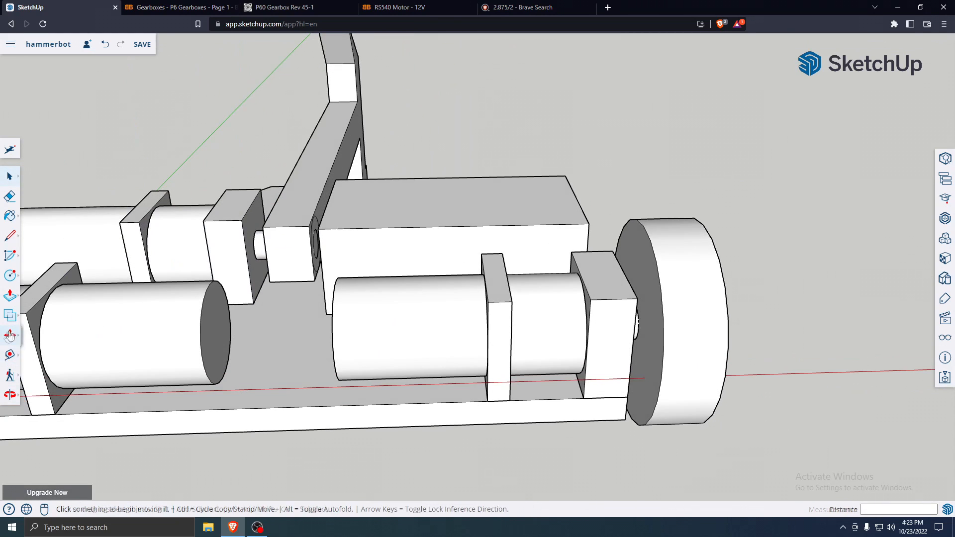
pyautogui.click(9, 336)
pyautogui.scroll(-7, 383, 211)
pyautogui.moveTo(352, 175); pyautogui.dragTo(388, 419, button='middle')
pyautogui.scroll(-2, 409, 237)
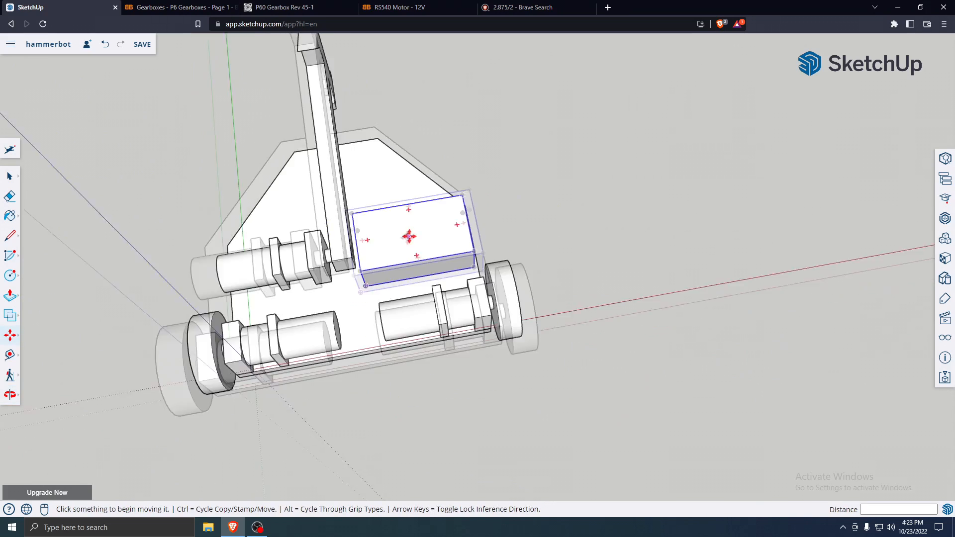
pyautogui.scroll(6, 258, 221)
pyautogui.click(437, 167)
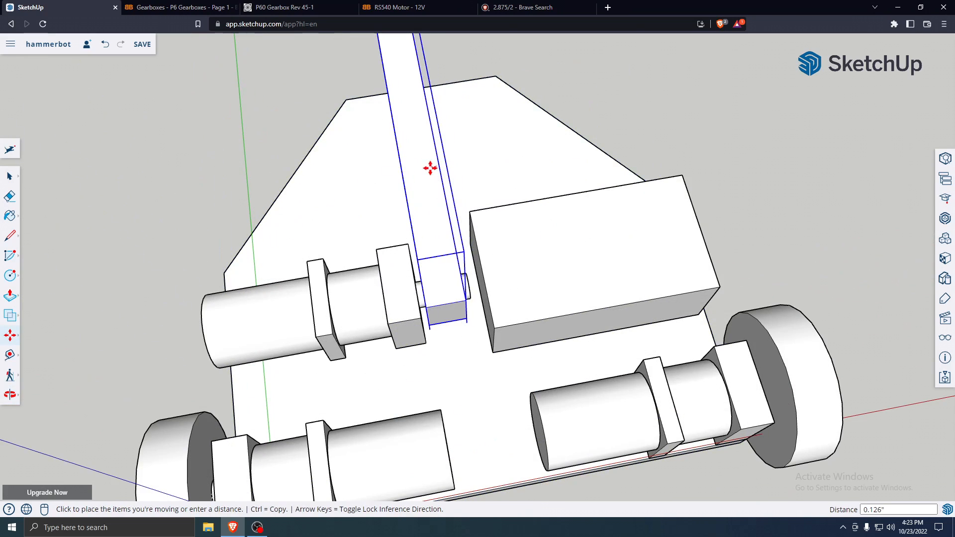
pyautogui.click(431, 168)
pyautogui.scroll(-6, 435, 168)
# Shift the third gearmotor and the hammer together slightly toward the box, bringing the motor's end in line with the plate's edge
pyautogui.moveTo(495, 176); pyautogui.dragTo(159, 244, button='middle')
pyautogui.moveTo(697, 244); pyautogui.dragTo(364, 55, button='middle')
pyautogui.click(3, 178)
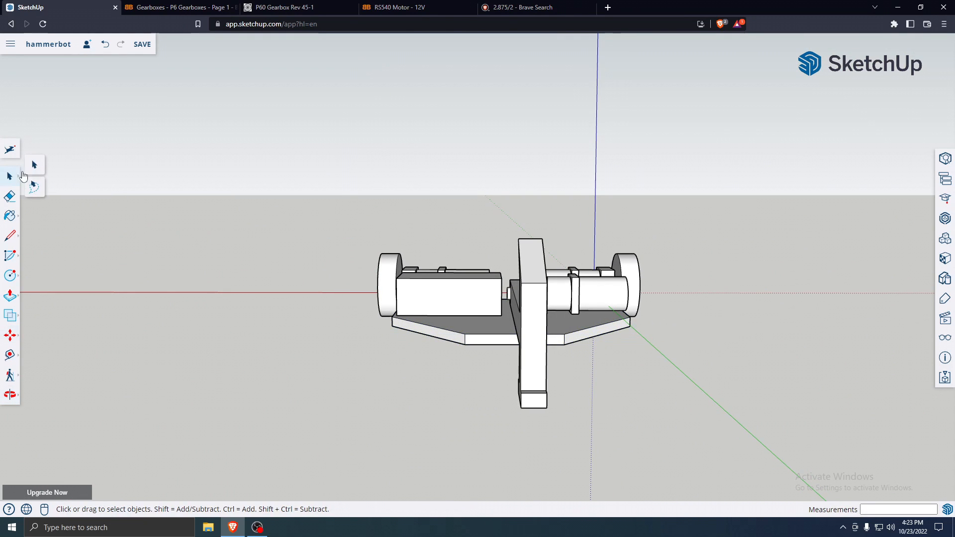
pyautogui.moveTo(231, 163); pyautogui.dragTo(489, 492, button='middle')
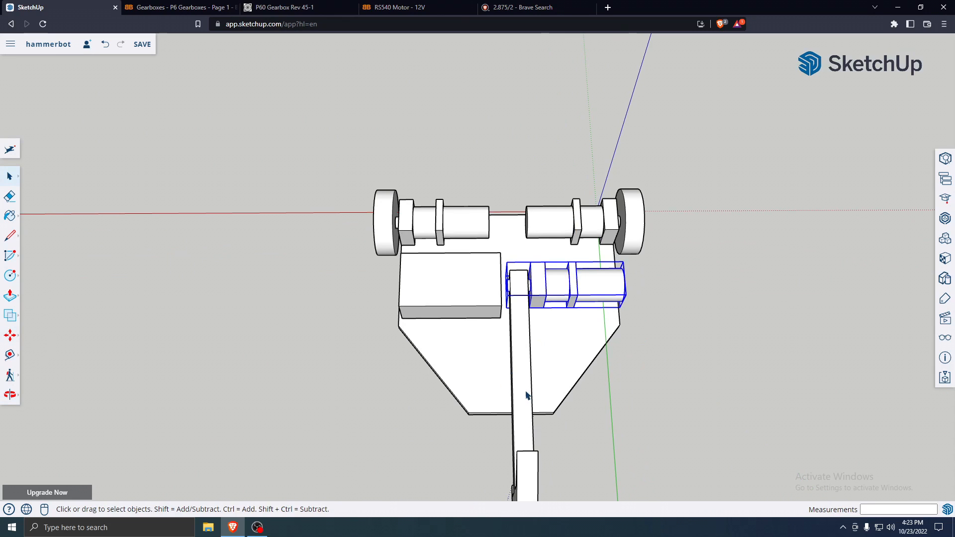
pyautogui.keyDown('ctrl'); pyautogui.click(526, 359); pyautogui.keyUp('ctrl')
pyautogui.press('m')
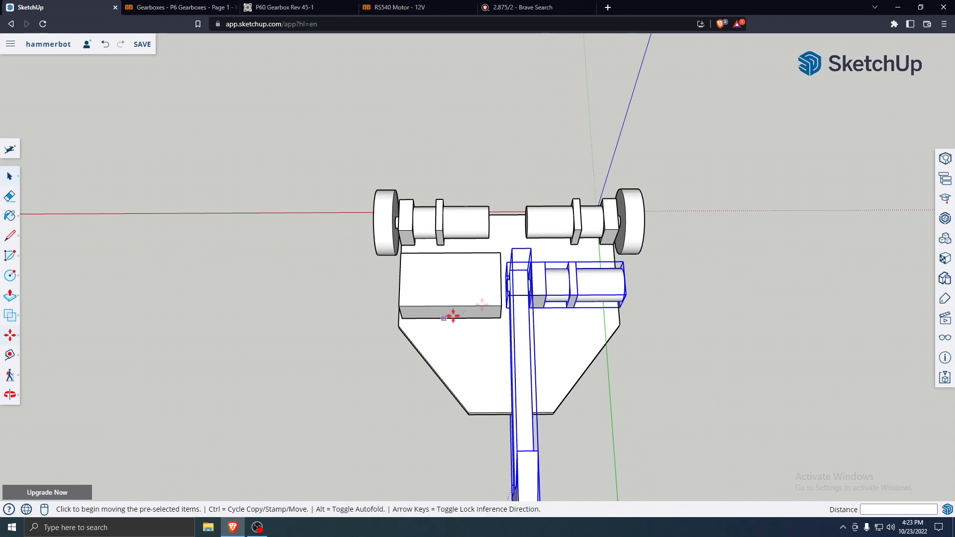
pyautogui.click(603, 285)
pyautogui.click(596, 286)
pyautogui.click(8, 179)
pyautogui.click(291, 304)
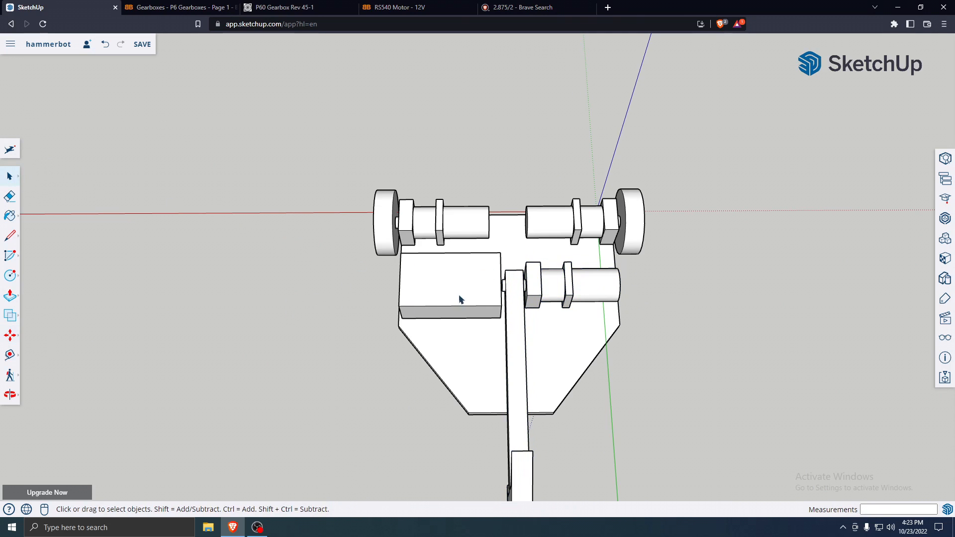
# Rotate the box beside the hammer a quarter turn so its long side runs parallel to the hammer's handle
pyautogui.press('m')
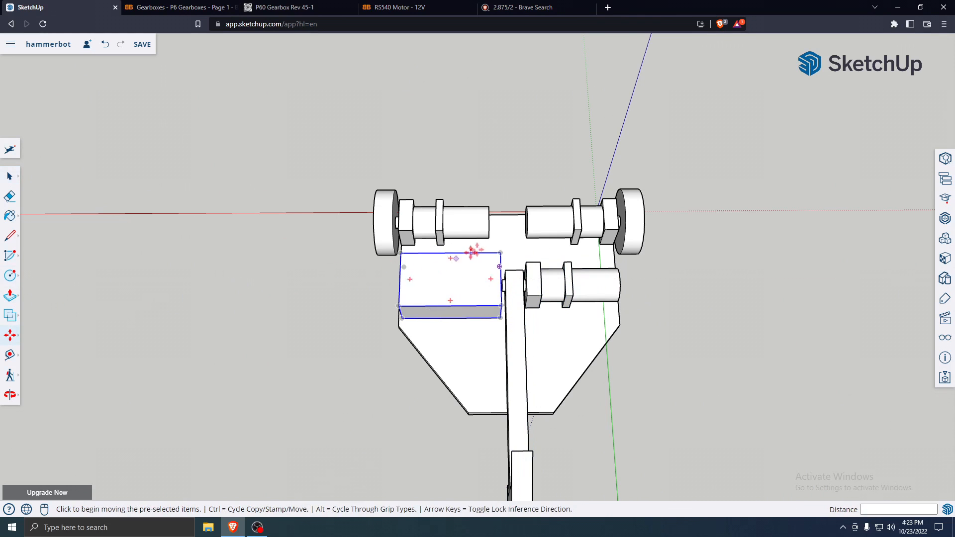
pyautogui.click(495, 277)
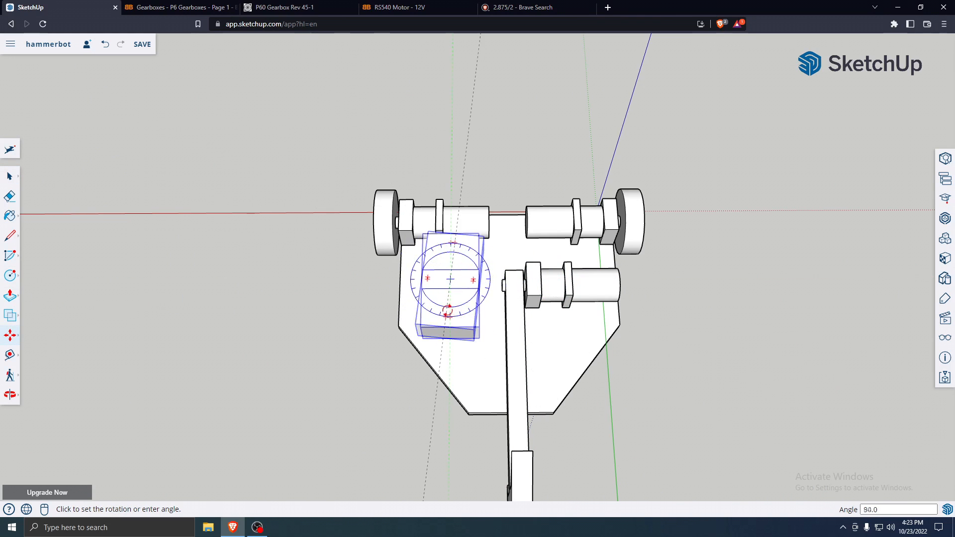
pyautogui.click(446, 310)
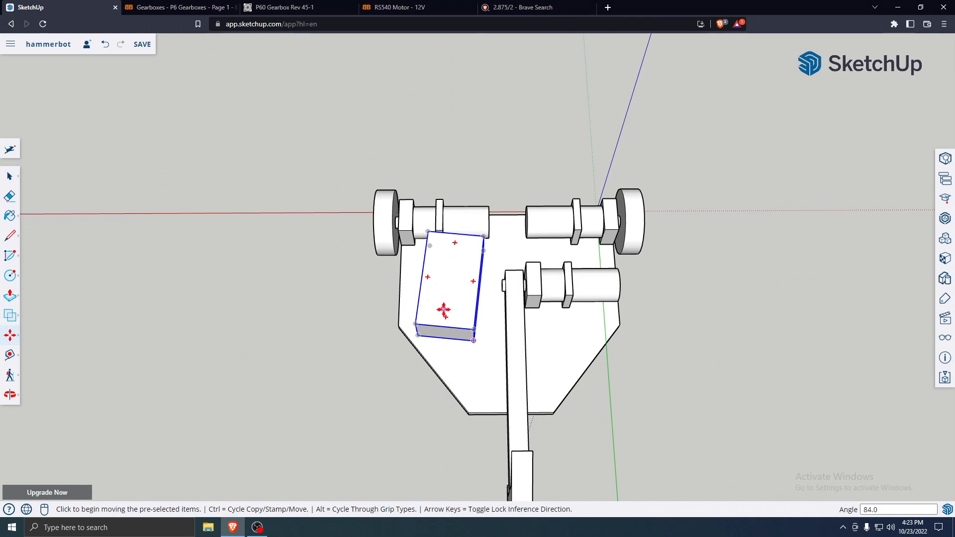
pyautogui.click(445, 317)
pyautogui.click(453, 317)
pyautogui.press('Escape')
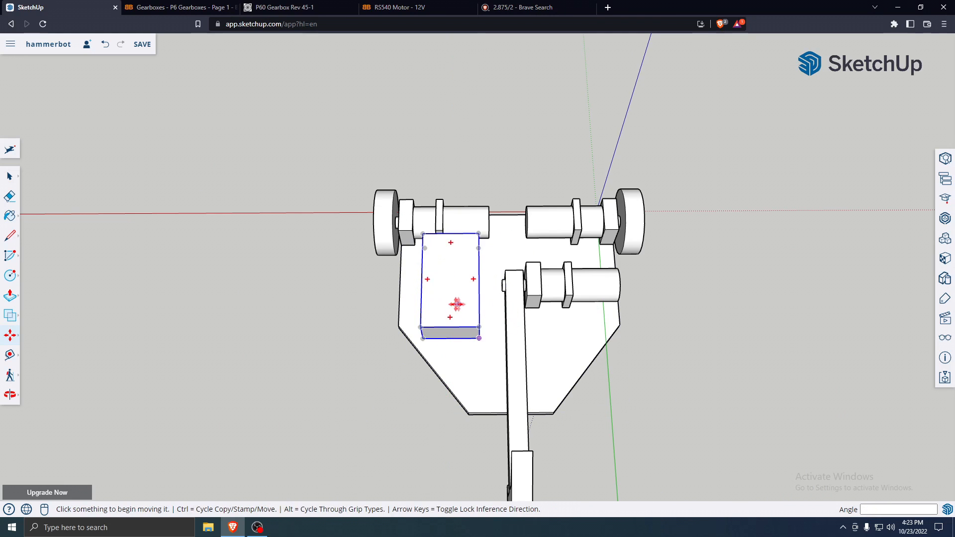
# Move the rotated box about 1 inch toward the hammer and the plate's front, clear of the drive gearmotor
pyautogui.click(445, 283)
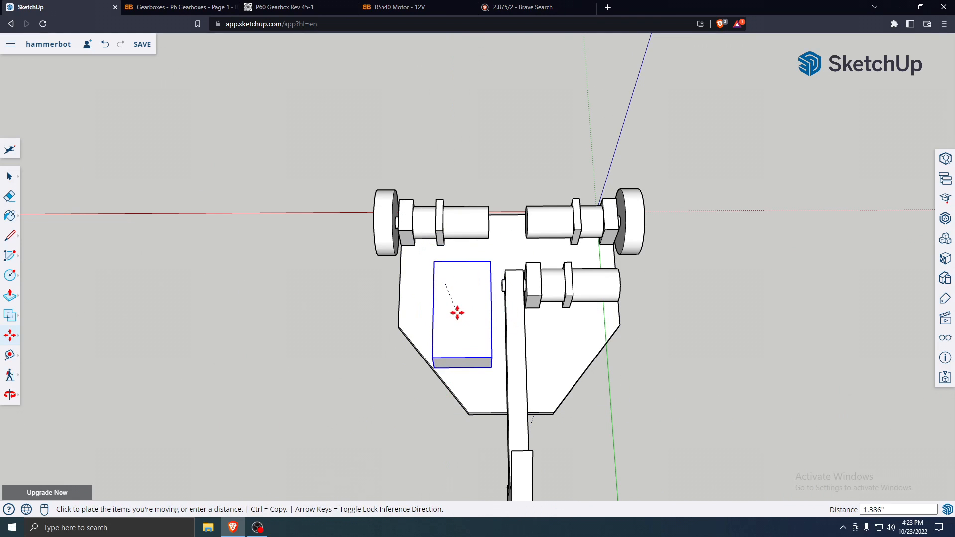
pyautogui.click(458, 301)
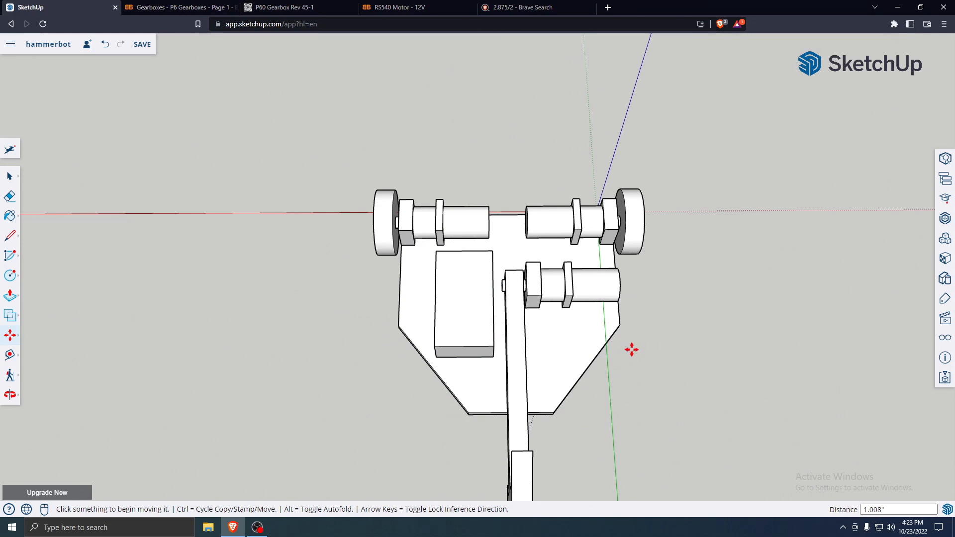
pyautogui.moveTo(519, 418); pyautogui.dragTo(579, 189, button='middle')
pyautogui.click(10, 175)
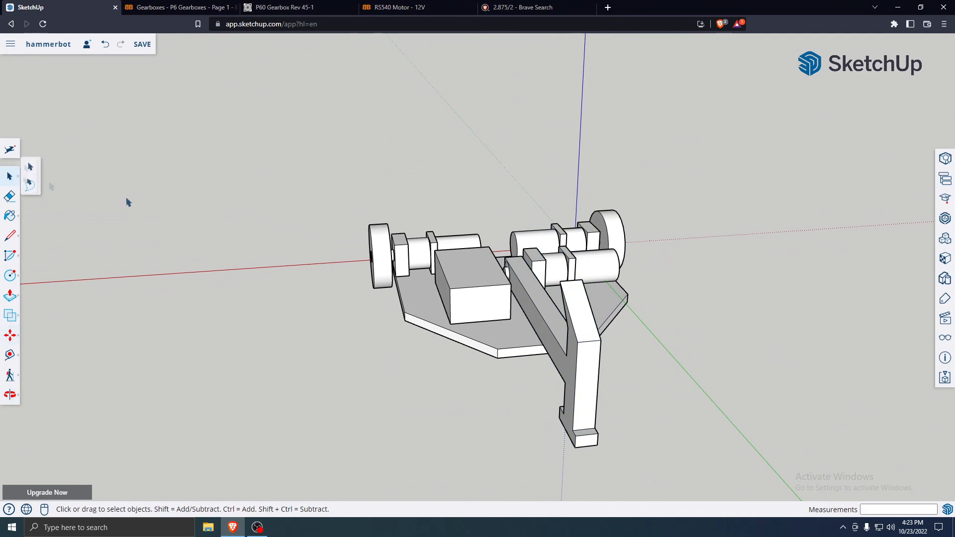
pyautogui.moveTo(286, 320); pyautogui.dragTo(612, 209, button='middle')
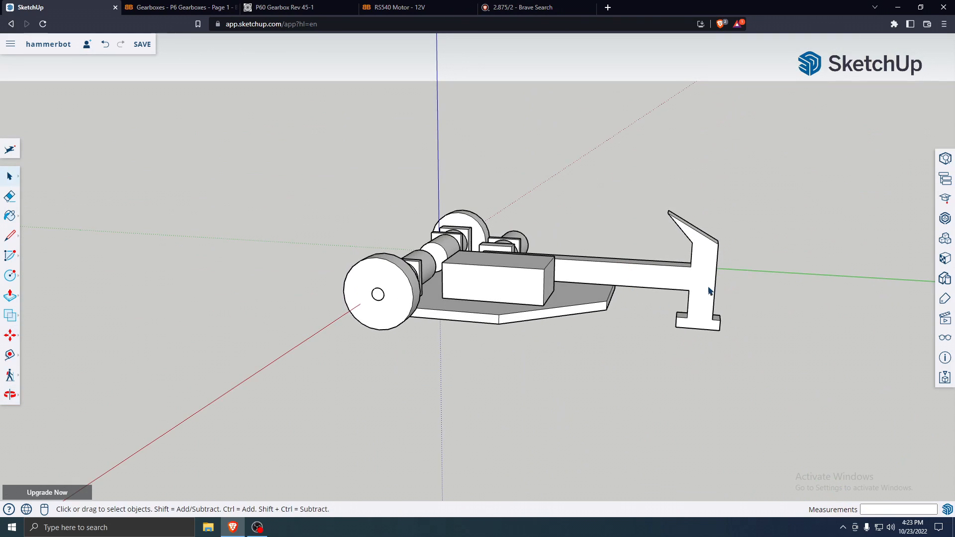
pyautogui.moveTo(642, 315); pyautogui.dragTo(2, 278, button='middle')
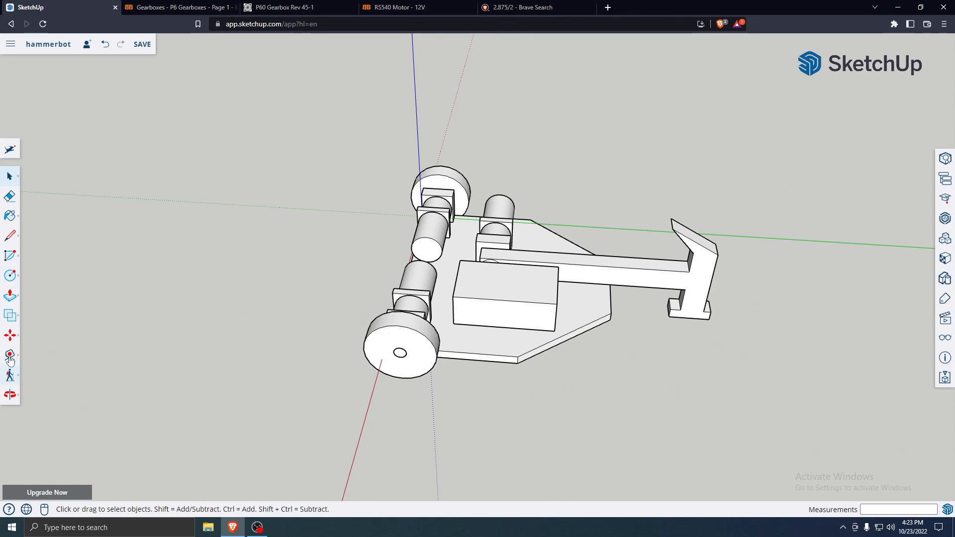
pyautogui.press('m')
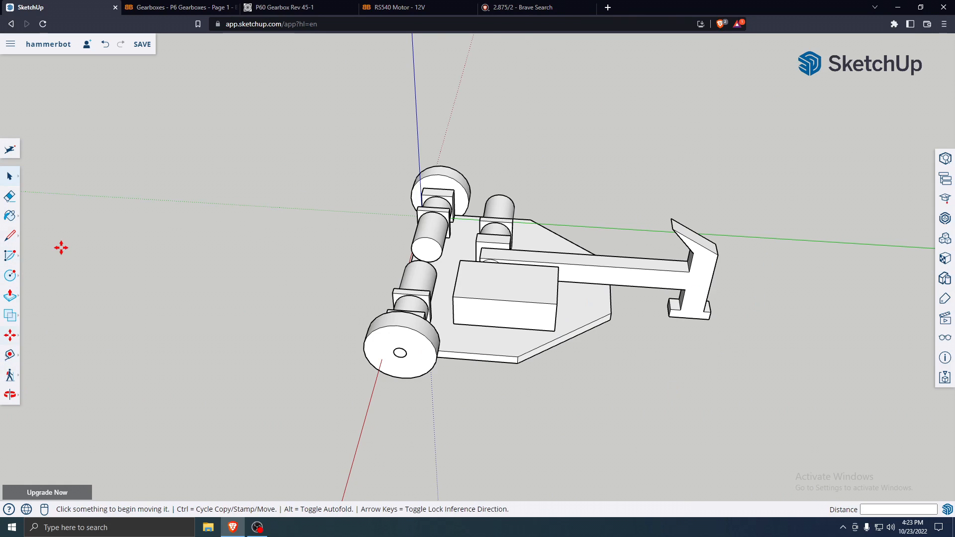
pyautogui.scroll(3, 582, 266)
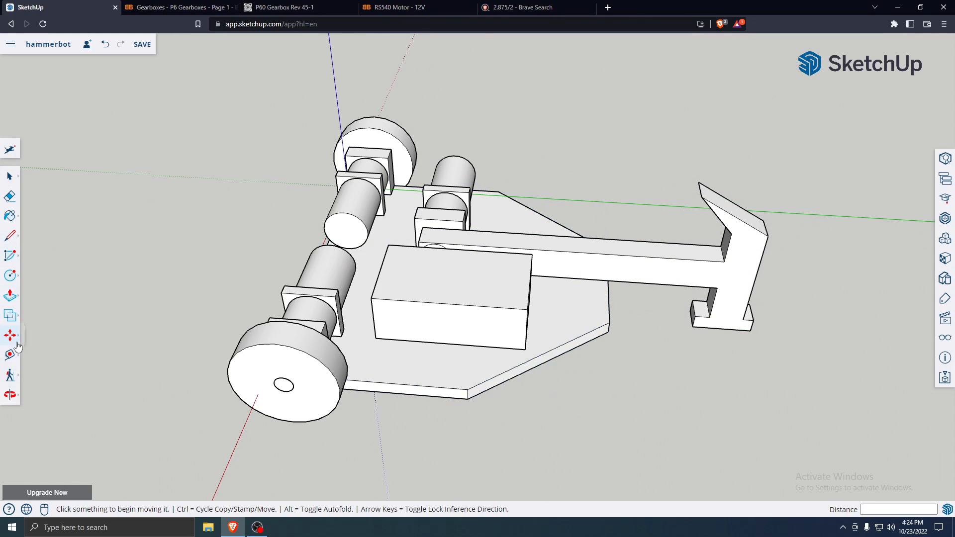
pyautogui.click(41, 337)
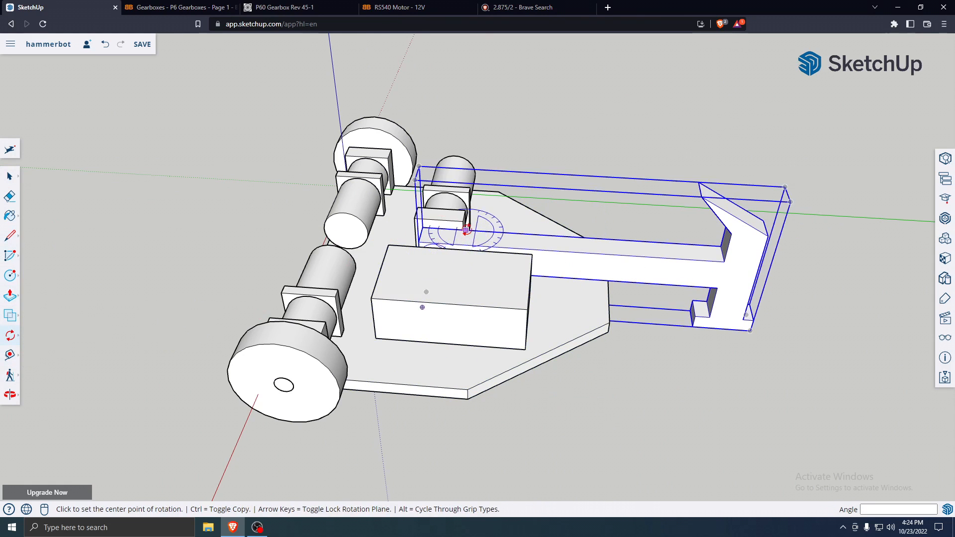
pyautogui.moveTo(437, 243); pyautogui.dragTo(618, 305, button='middle')
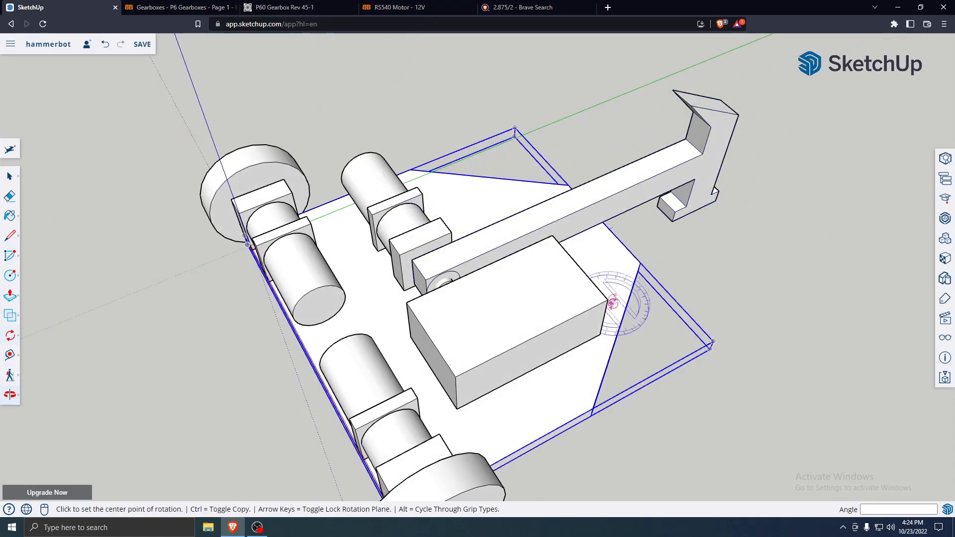
pyautogui.scroll(3, 449, 283)
pyautogui.moveTo(431, 285); pyautogui.dragTo(592, 299, button='middle')
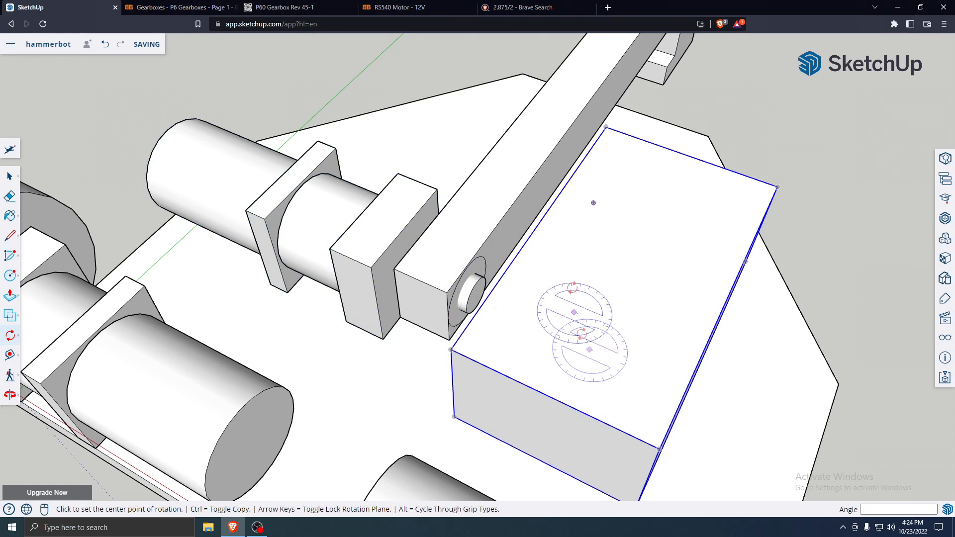
# Rotate the hammer about the centre of the third gearmotor's shaft so its head is raised at an angle above the base plate
pyautogui.press('space')
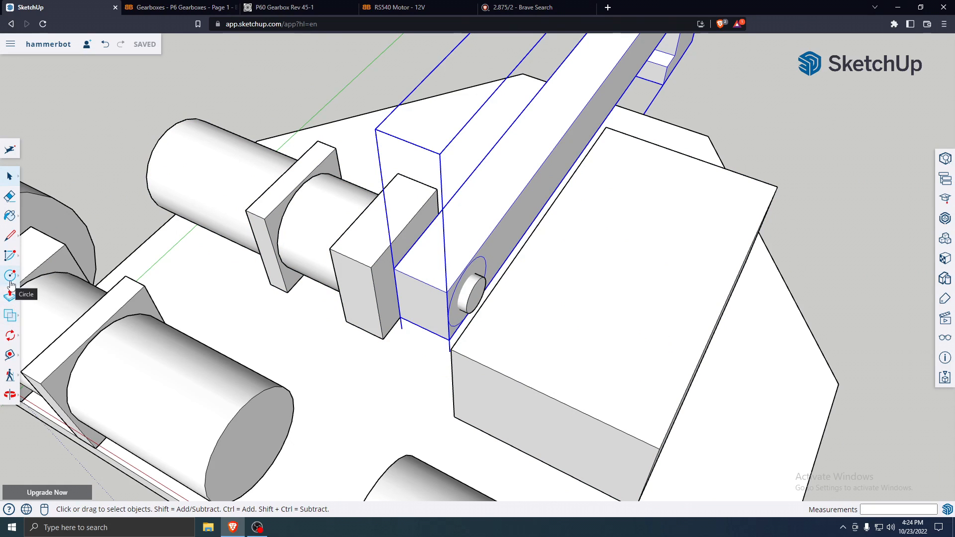
pyautogui.click(10, 335)
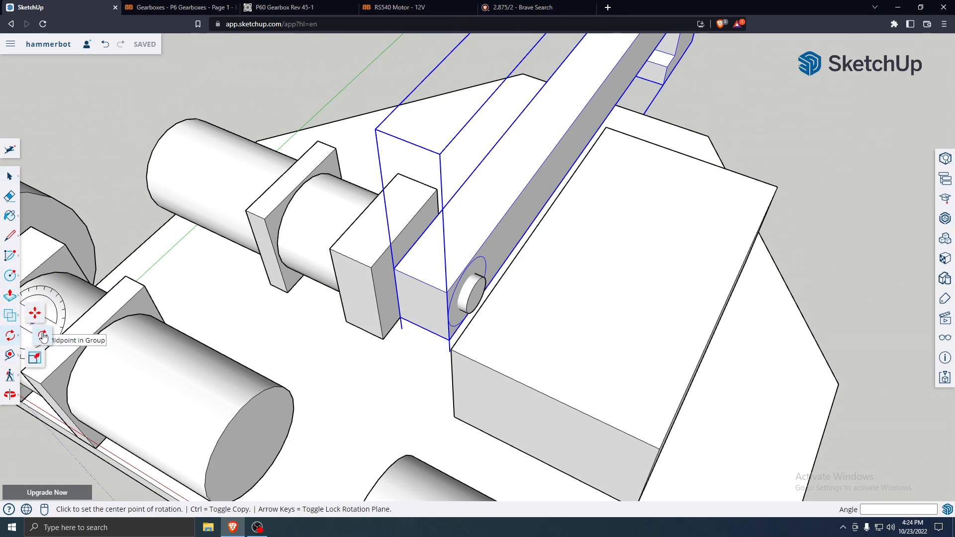
pyautogui.moveTo(469, 293); pyautogui.dragTo(468, 362, button='middle')
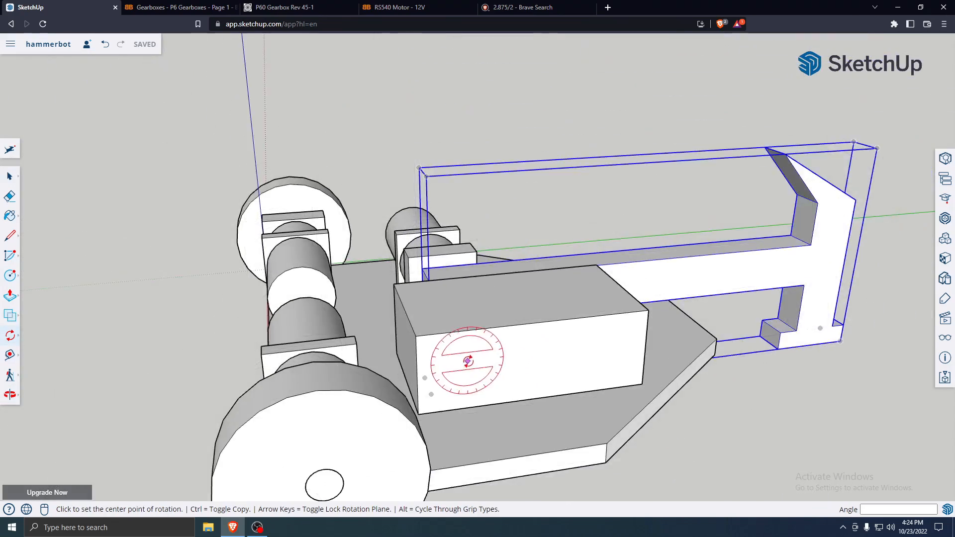
pyautogui.scroll(-1, 467, 361)
pyautogui.scroll(8, 448, 293)
pyautogui.moveTo(448, 293); pyautogui.dragTo(528, 424, button='middle')
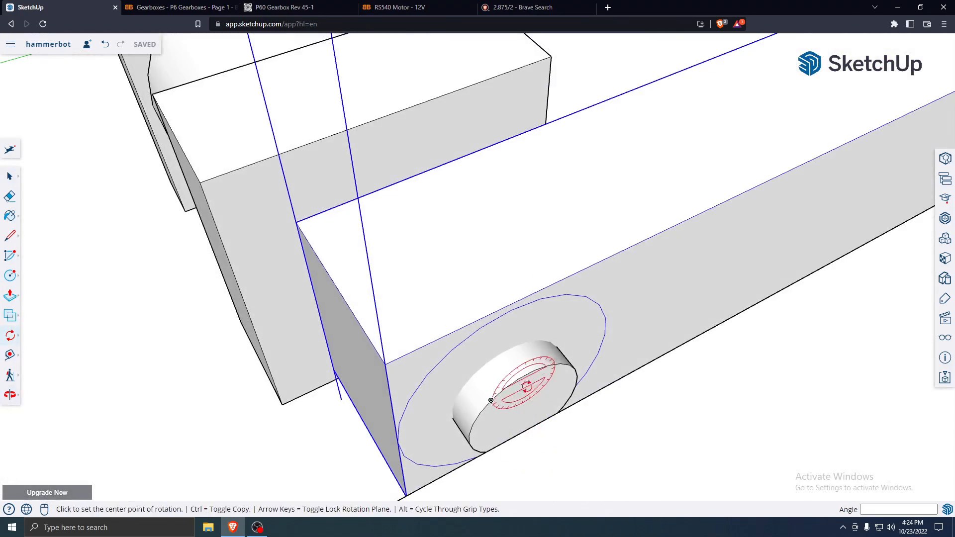
pyautogui.click(525, 413)
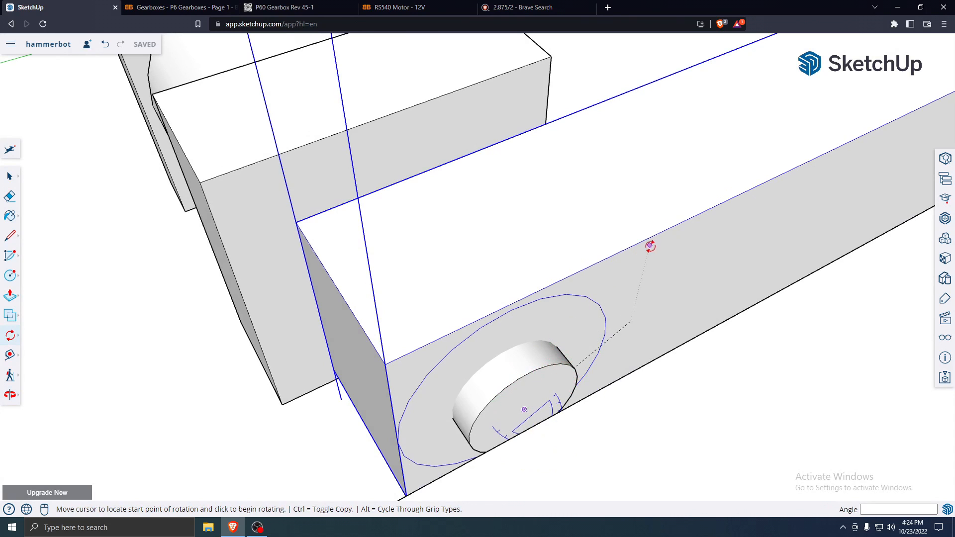
pyautogui.press('Escape')
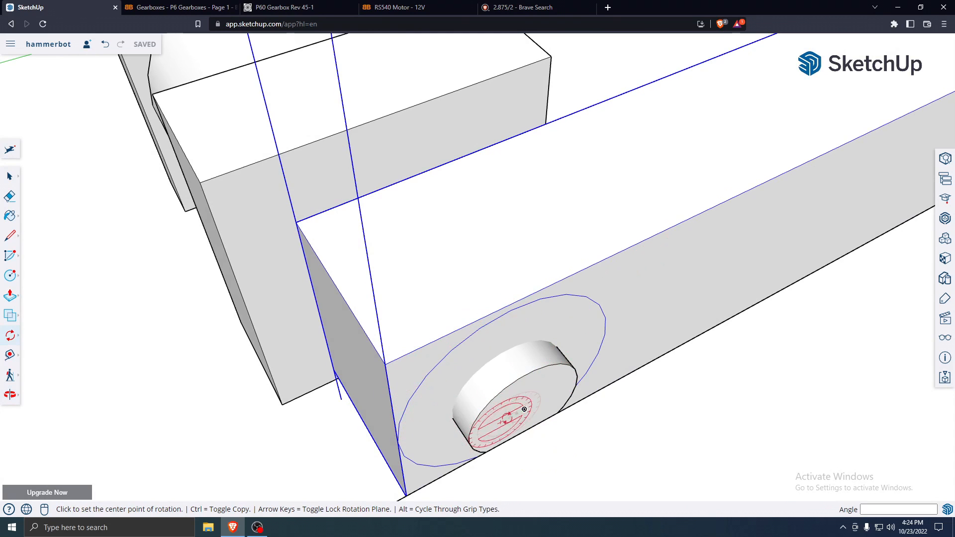
pyautogui.moveTo(524, 409); pyautogui.dragTo(678, 160, button='middle')
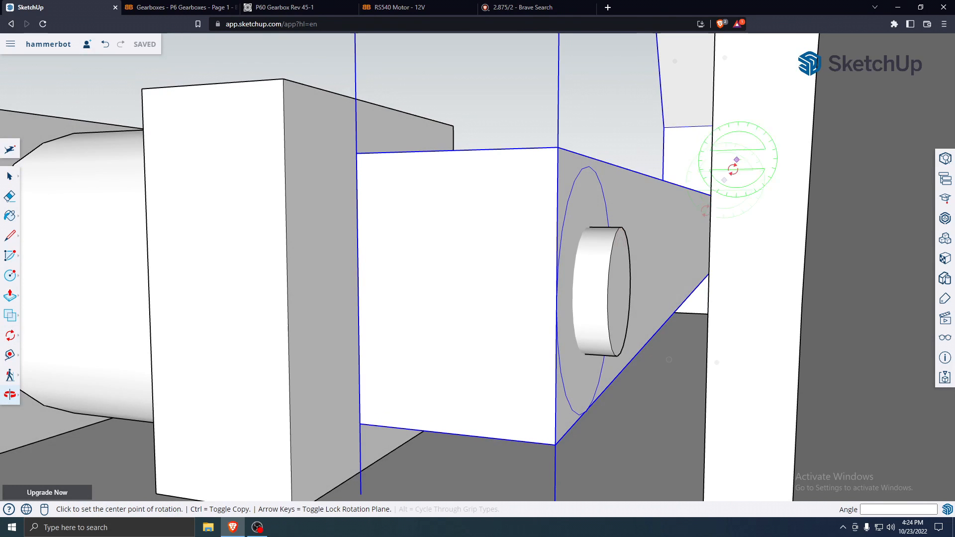
pyautogui.moveTo(620, 291); pyautogui.dragTo(547, 393, button='middle')
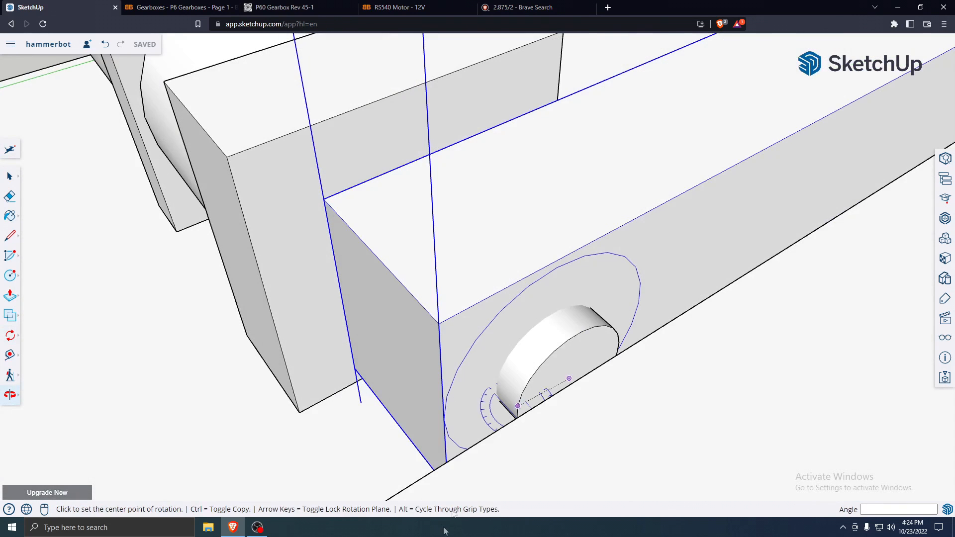
pyautogui.click(569, 378)
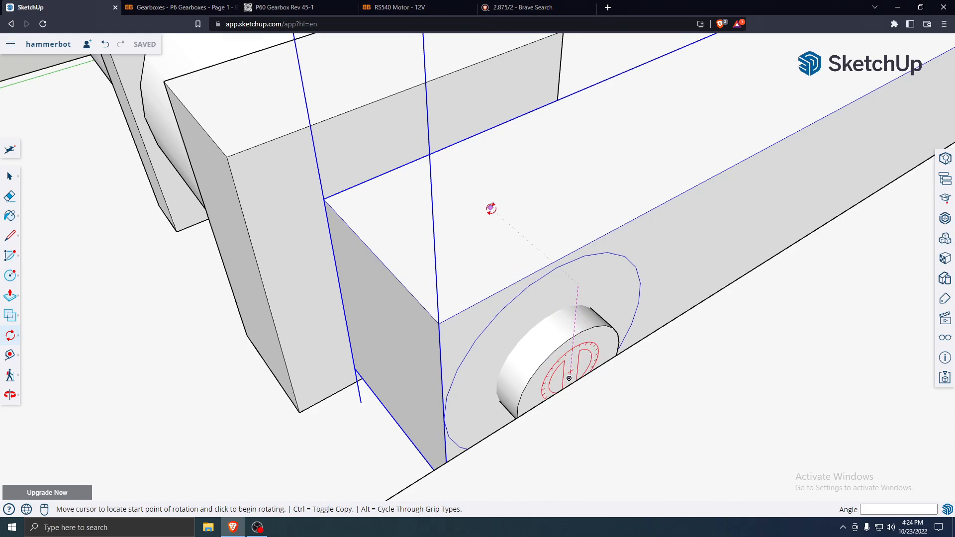
pyautogui.scroll(-8, 491, 208)
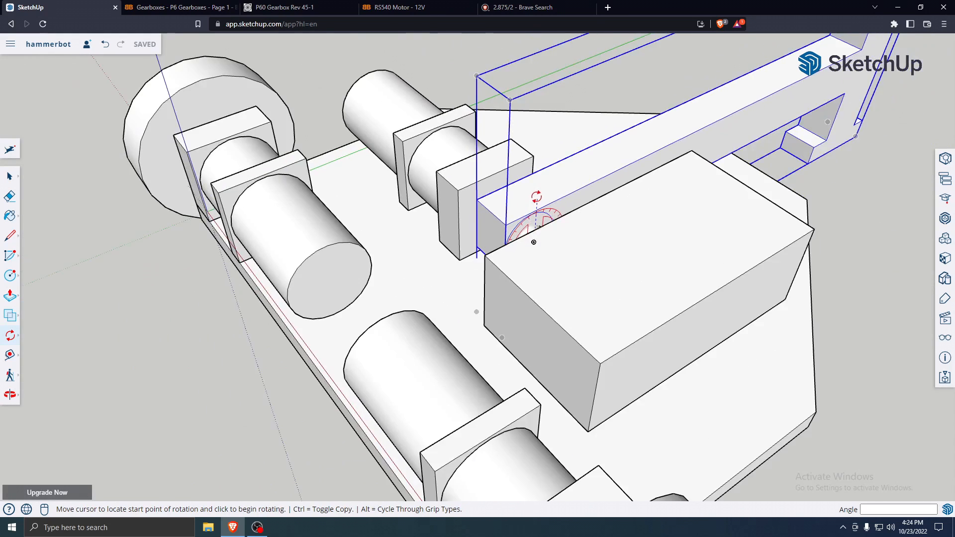
pyautogui.moveTo(537, 214); pyautogui.dragTo(522, 130, button='middle')
pyautogui.scroll(-3, 552, 246)
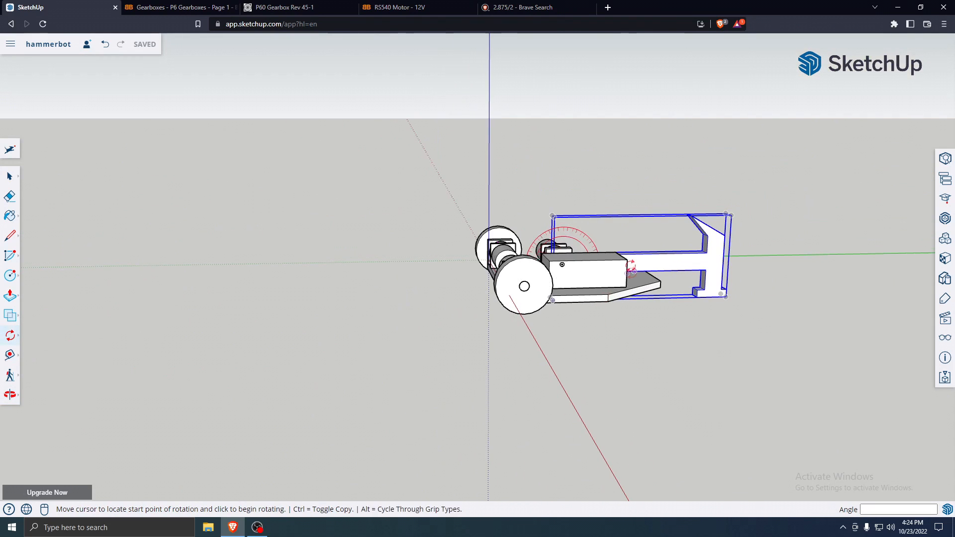
pyautogui.click(790, 261)
pyautogui.moveTo(777, 305); pyautogui.dragTo(608, 398, button='middle')
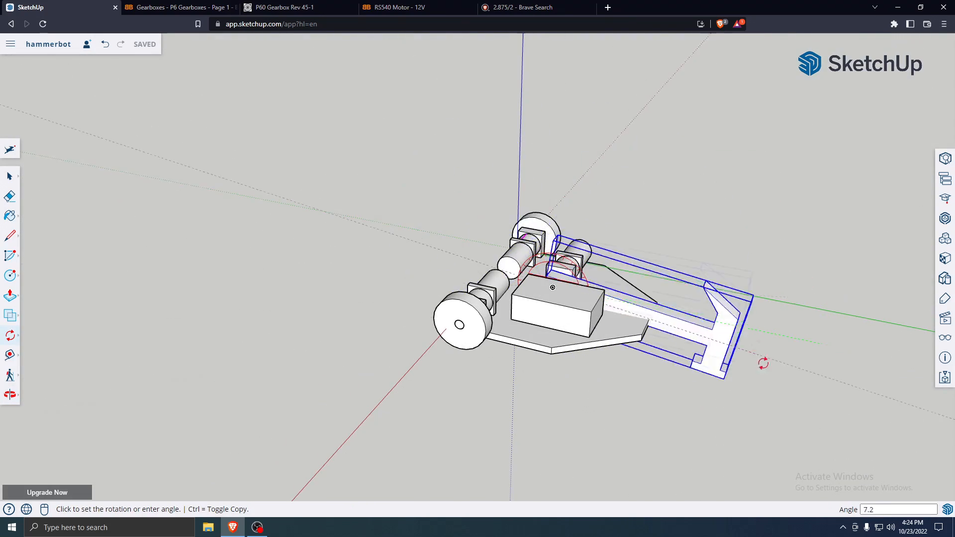
pyautogui.moveTo(591, 216); pyautogui.dragTo(330, 160, button='middle')
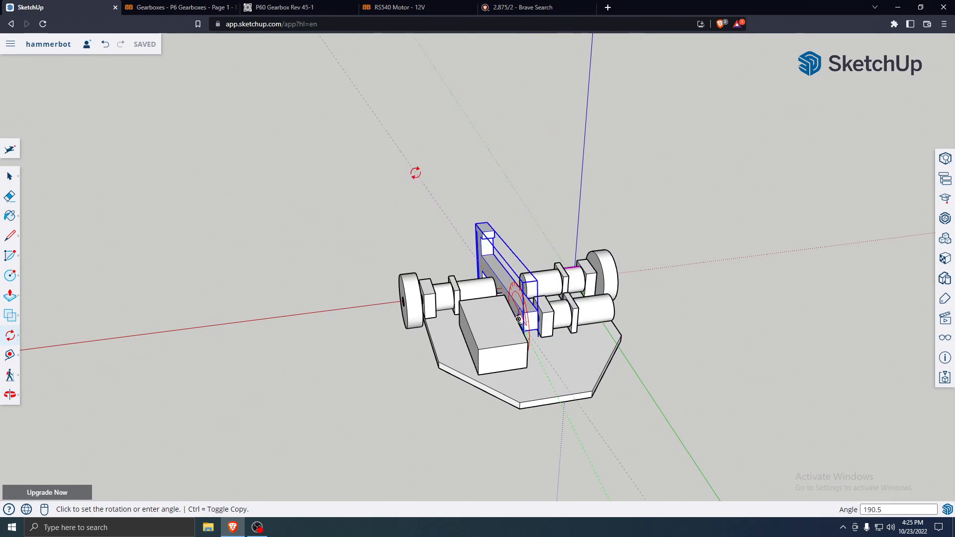
pyautogui.moveTo(706, 348); pyautogui.dragTo(726, 275, button='middle')
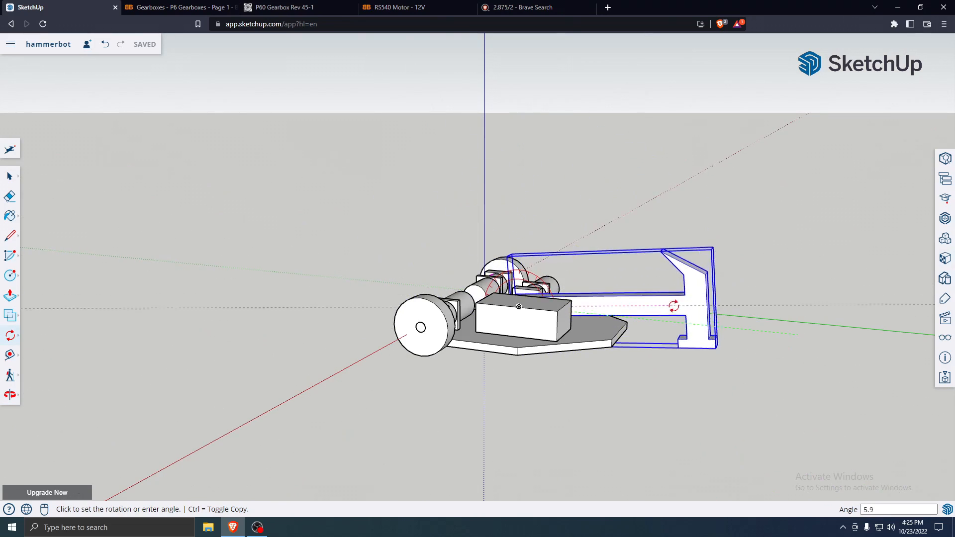
pyautogui.moveTo(609, 311); pyautogui.dragTo(518, 298, button='middle')
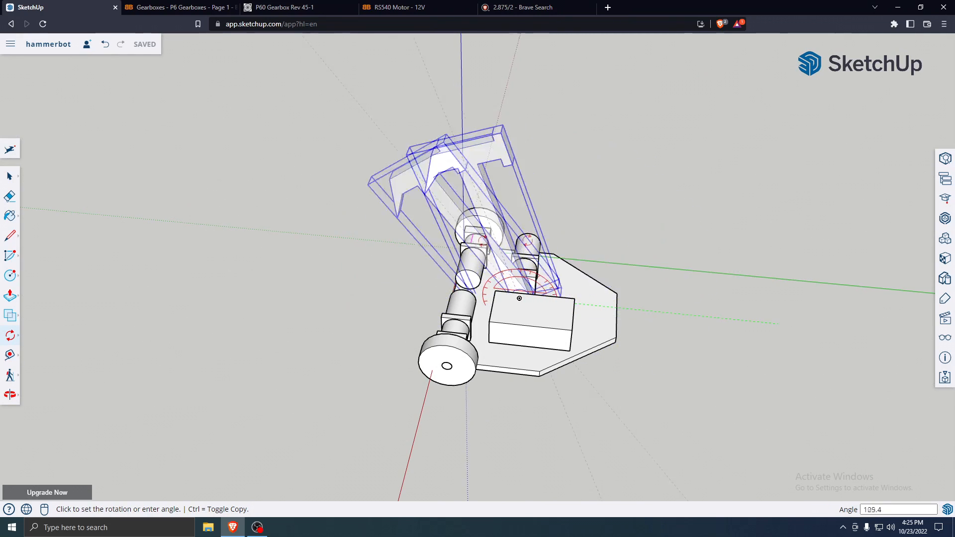
pyautogui.click(619, 256)
pyautogui.moveTo(756, 390); pyautogui.dragTo(616, 243, button='middle')
pyautogui.press('Escape')
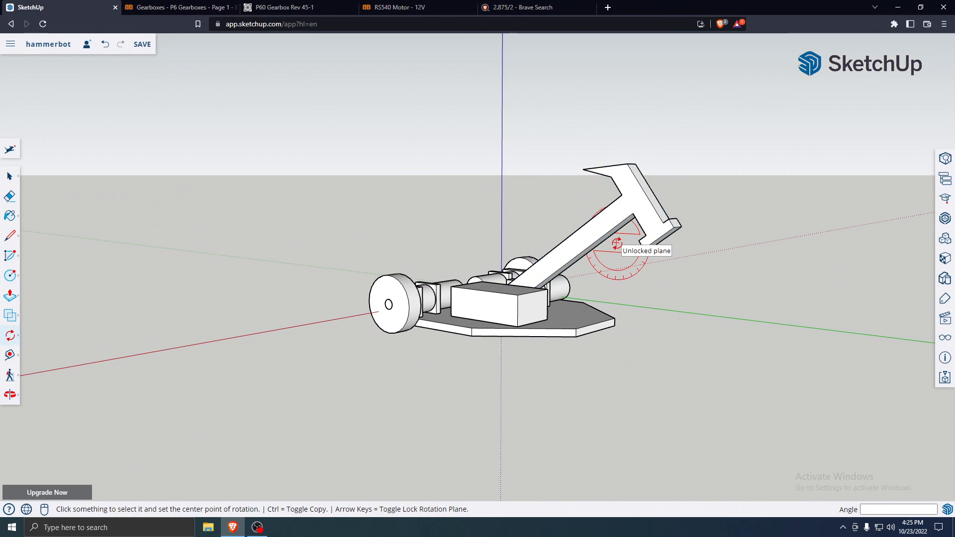
# Copy the grouped base plate to the empty space beside the robot
pyautogui.click(9, 177)
pyautogui.moveTo(318, 249); pyautogui.dragTo(761, 420, button='middle')
pyautogui.moveTo(334, 292); pyautogui.dragTo(740, 527, button='middle')
pyautogui.moveTo(549, 455); pyautogui.dragTo(539, 396)
pyautogui.press('space')
pyautogui.click(527, 354)
pyautogui.click(526, 352)
pyautogui.click(577, 421)
pyautogui.click(541, 362)
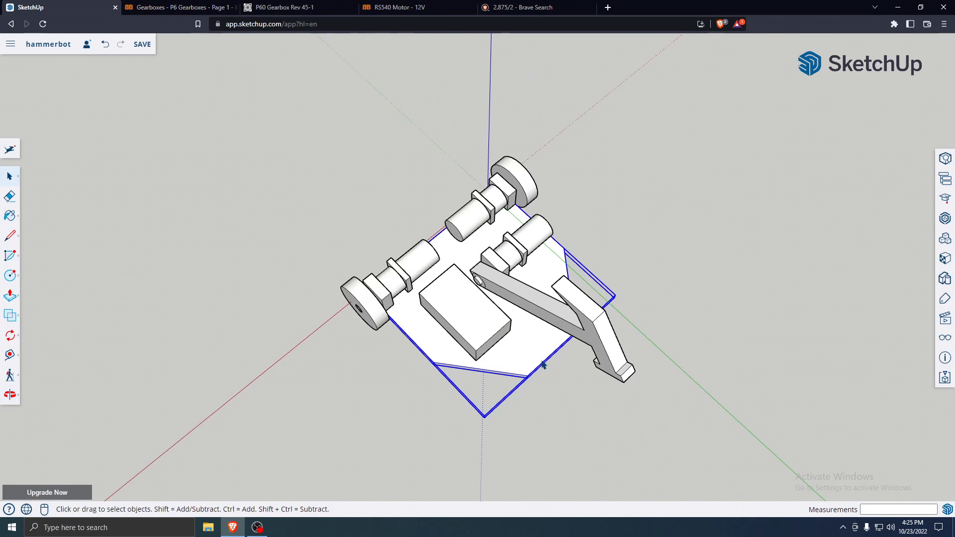
pyautogui.press('m')
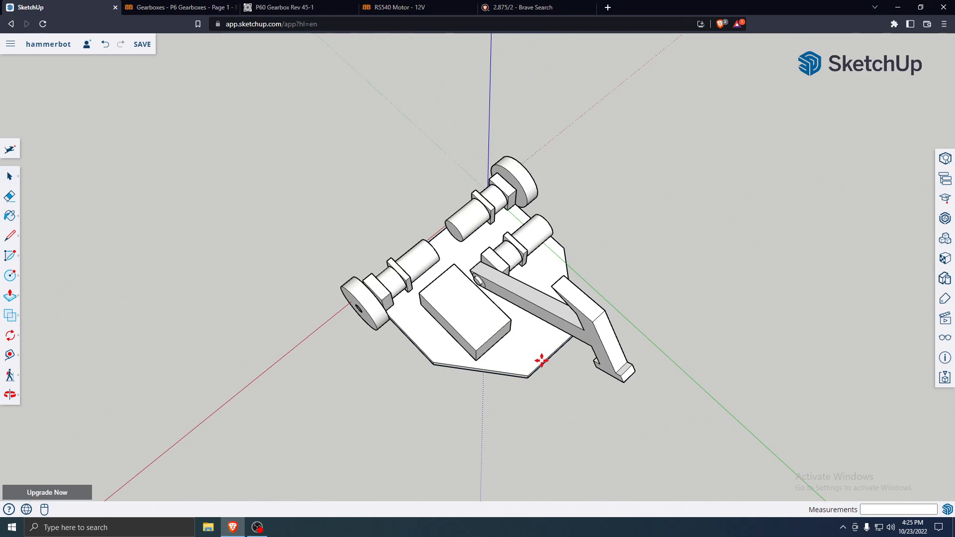
pyautogui.moveTo(541, 361); pyautogui.dragTo(62, 135)
pyautogui.click(11, 179)
pyautogui.click(492, 434)
pyautogui.moveTo(493, 434); pyautogui.dragTo(442, 332, button='middle')
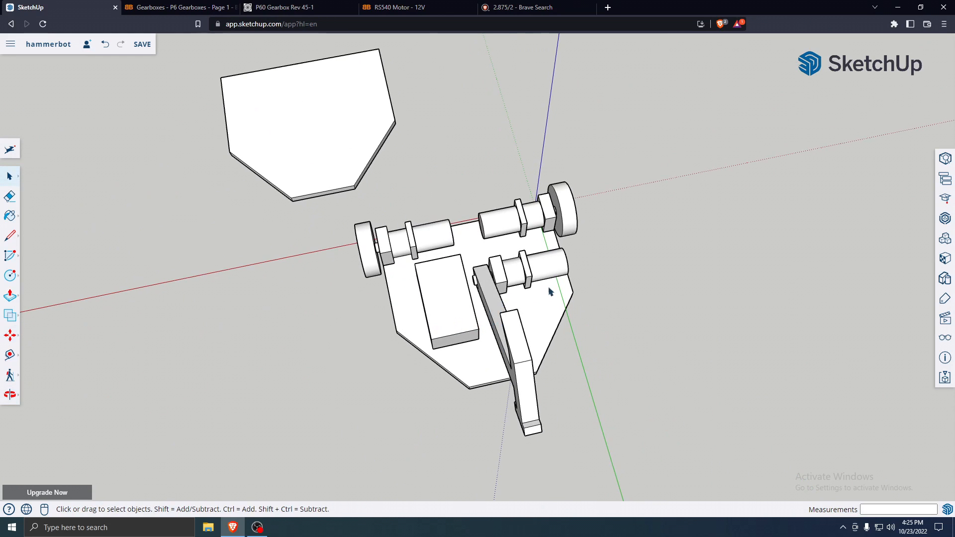
# Open the copied plate for editing and draw a right triangle on its top face, with a diagonal about 4.9 inches long
pyautogui.doubleClick(317, 155)
pyautogui.moveTo(273, 196); pyautogui.dragTo(329, 144, button='middle')
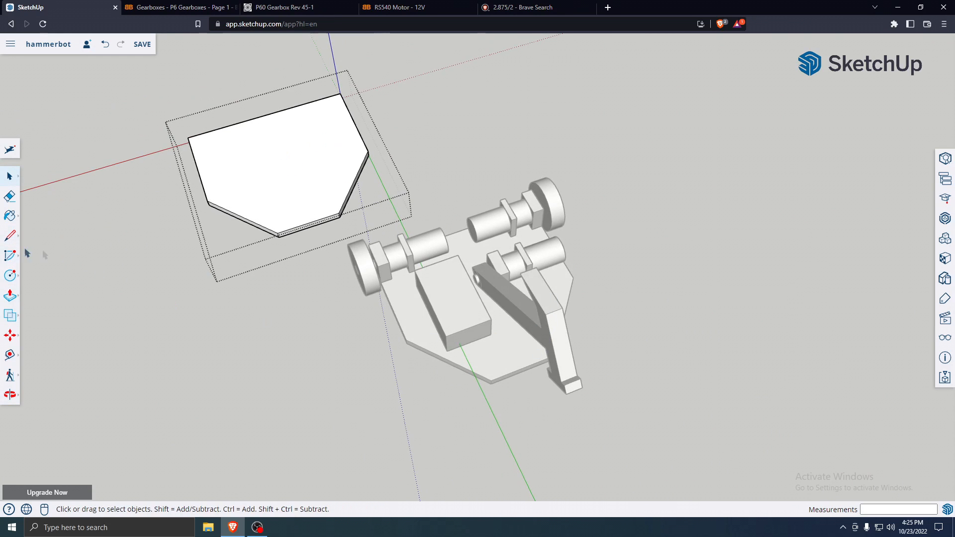
pyautogui.click(9, 241)
pyautogui.scroll(4, 330, 217)
pyautogui.moveTo(318, 223); pyautogui.dragTo(258, 321, button='middle')
pyautogui.scroll(-4, 268, 284)
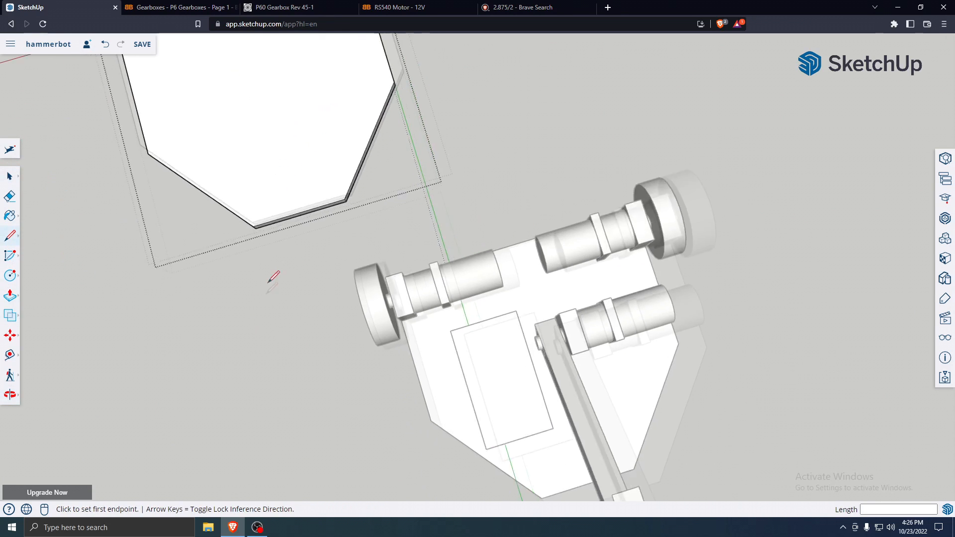
pyautogui.scroll(2, 294, 205)
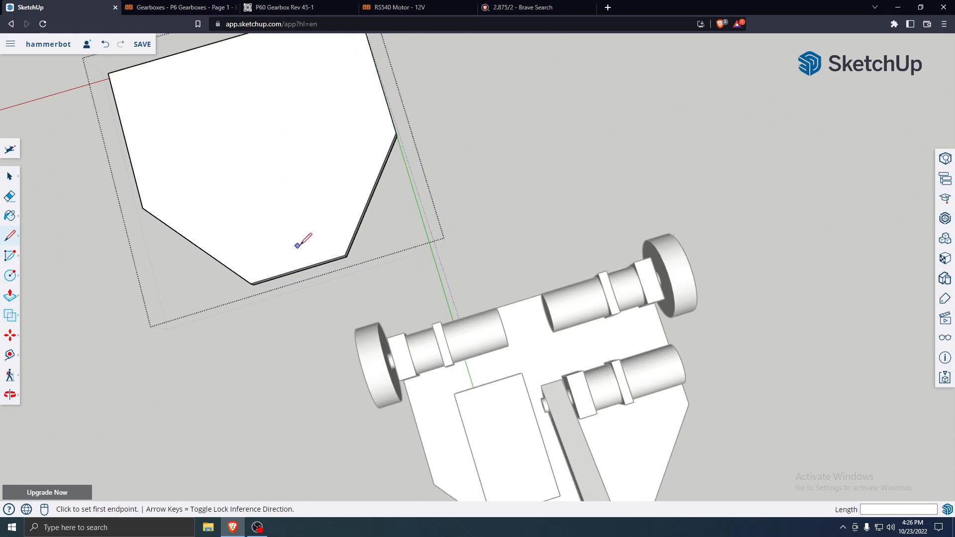
pyautogui.click(304, 248)
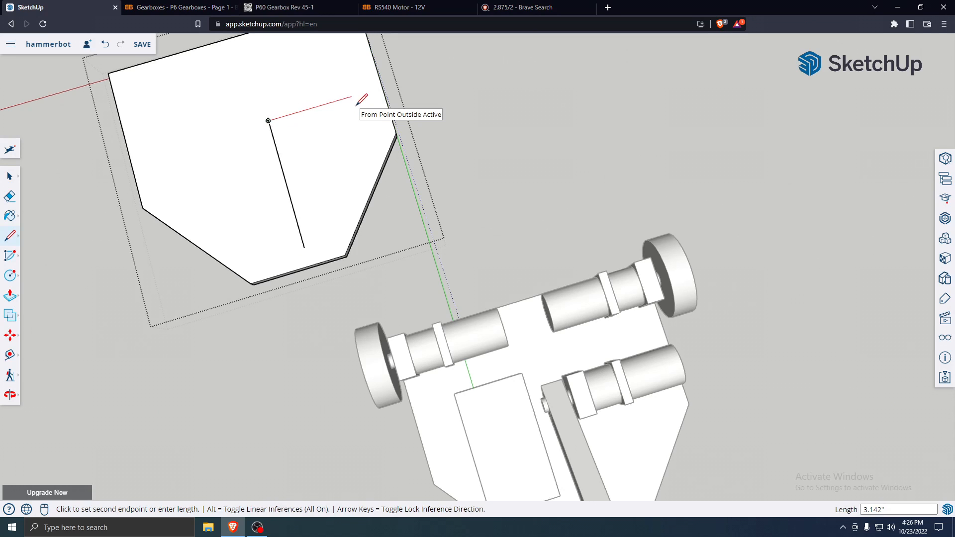
pyautogui.press('Escape')
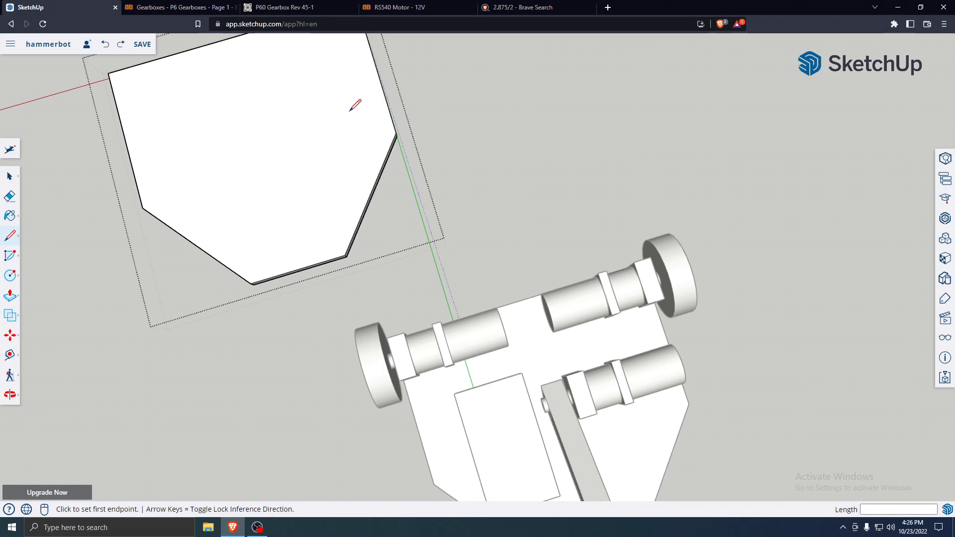
pyautogui.click(308, 249)
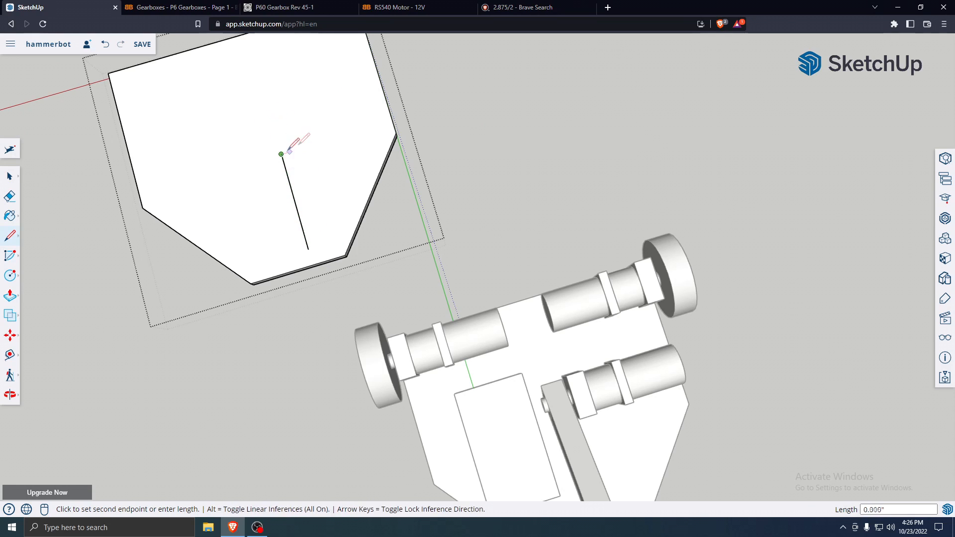
pyautogui.click(368, 128)
pyautogui.click(309, 248)
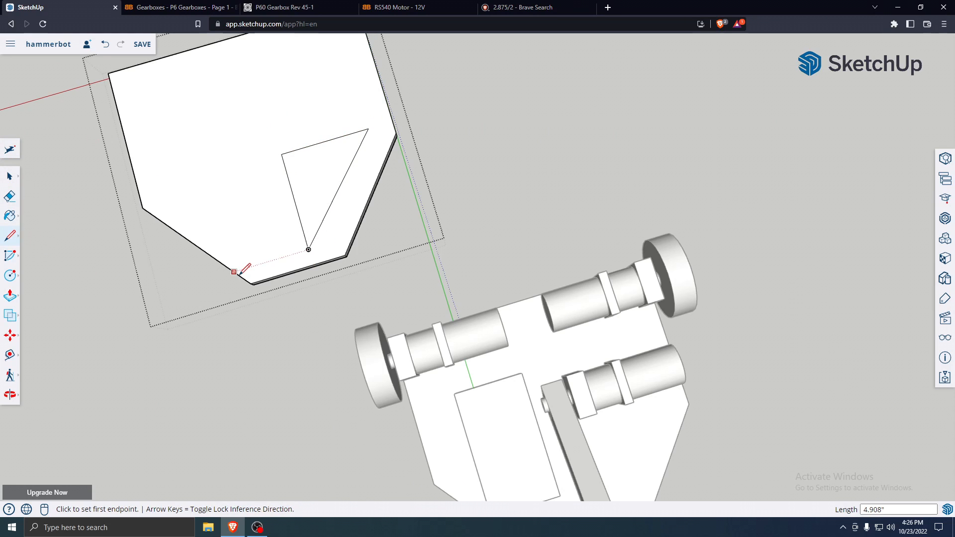
# Push the triangle through the copied plate's full thickness to cut an opening, and close the group
pyautogui.press('p')
pyautogui.click(305, 214)
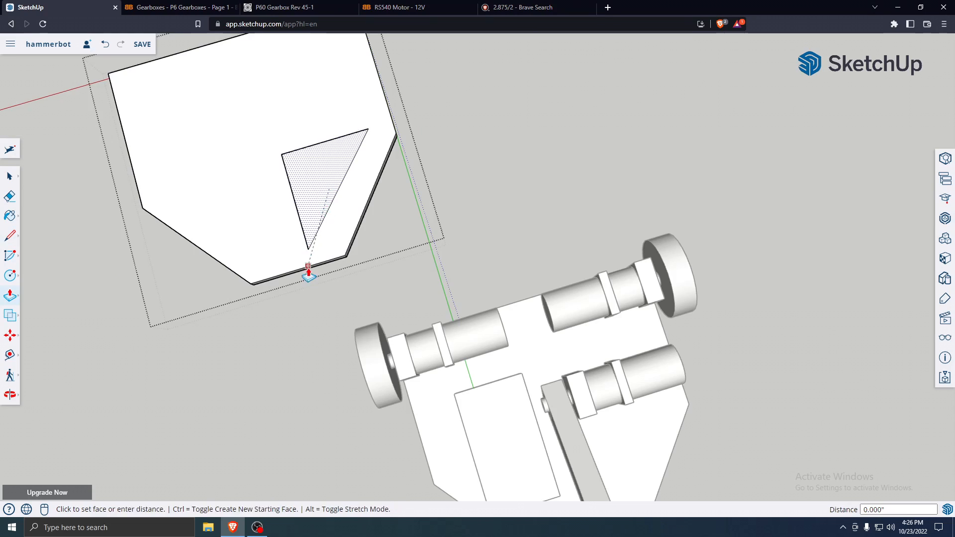
pyautogui.moveTo(309, 266); pyautogui.dragTo(313, 234, button='middle')
pyautogui.moveTo(273, 370); pyautogui.dragTo(310, 102, button='middle')
pyautogui.click(225, 370)
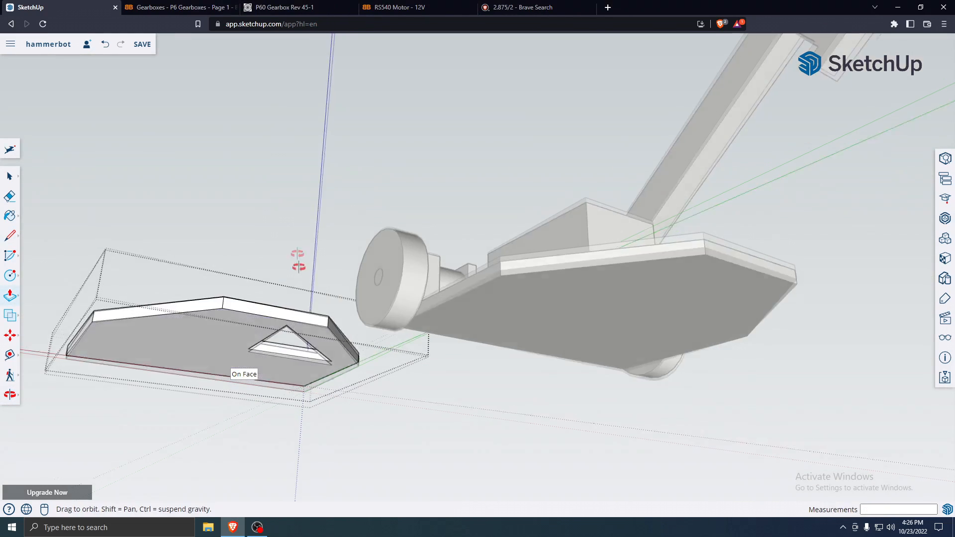
pyautogui.moveTo(297, 255); pyautogui.dragTo(261, 318, button='middle')
pyautogui.click(7, 179)
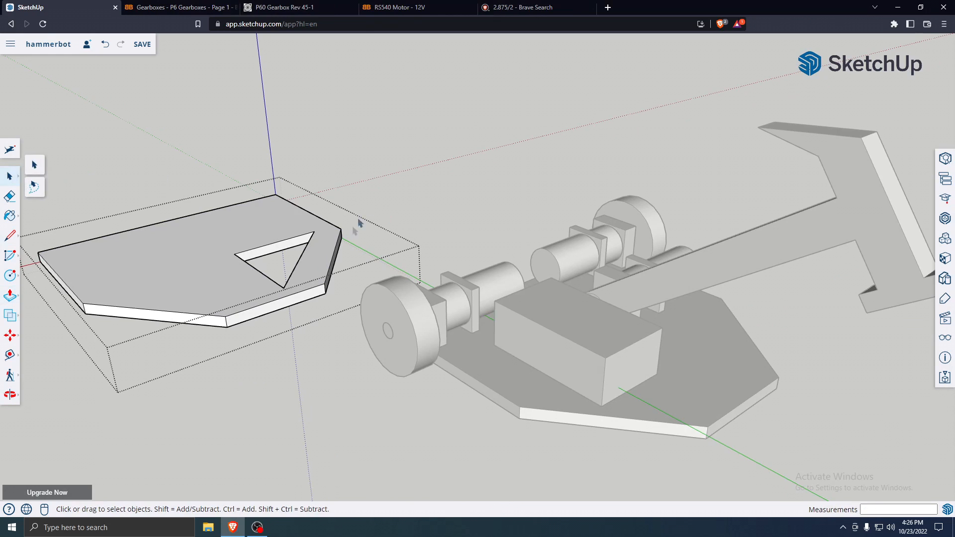
pyautogui.scroll(-3, 354, 230)
pyautogui.click(358, 422)
pyautogui.moveTo(358, 422); pyautogui.dragTo(282, 360, button='middle')
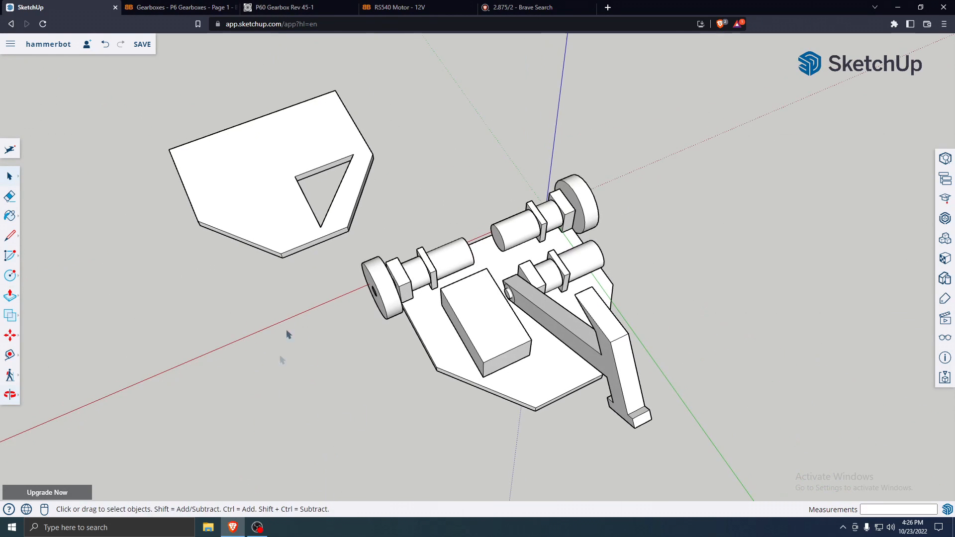
# Compare the copied plate with the original base plate and delete the copy
pyautogui.click(278, 232)
pyautogui.moveTo(279, 231); pyautogui.dragTo(351, 353, button='middle')
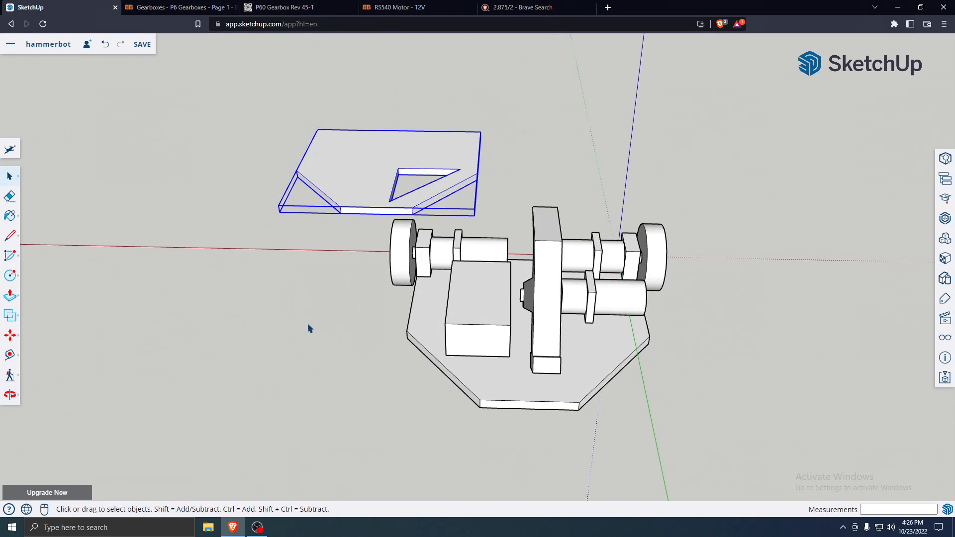
pyautogui.click(834, 395)
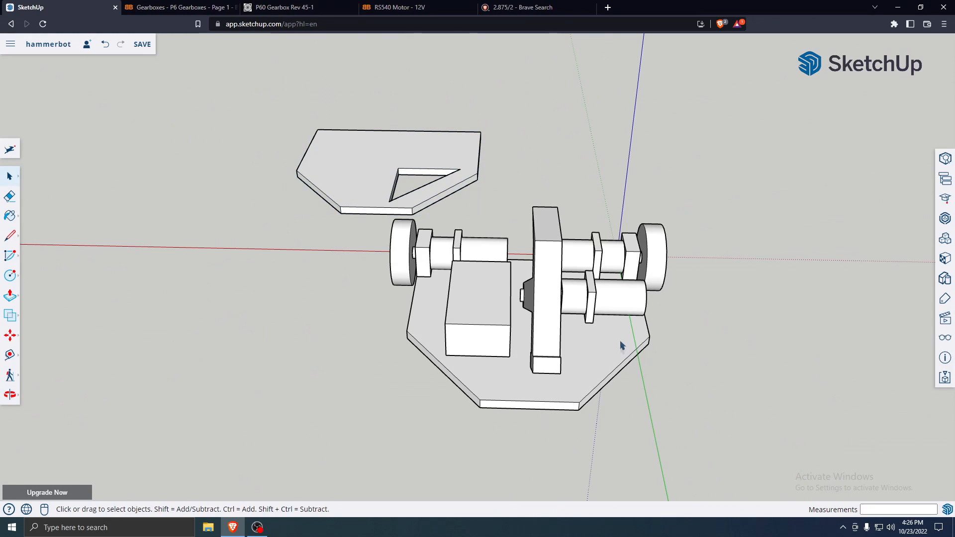
pyautogui.click(609, 355)
pyautogui.click(301, 348)
pyautogui.click(597, 385)
pyautogui.click(368, 179)
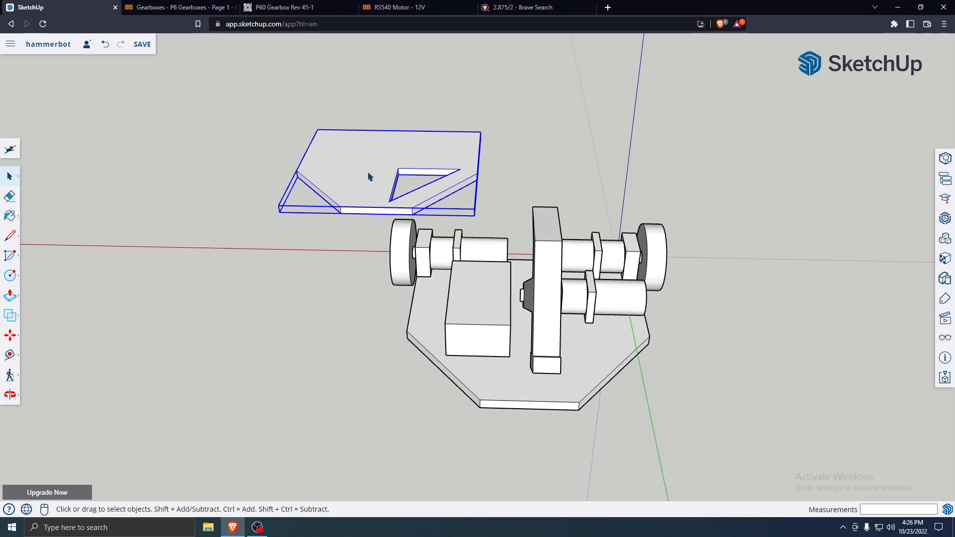
pyautogui.press('Delete')
# Convert the robot's original base plate into a component with the definition name baseplate
pyautogui.rightClick(593, 336)
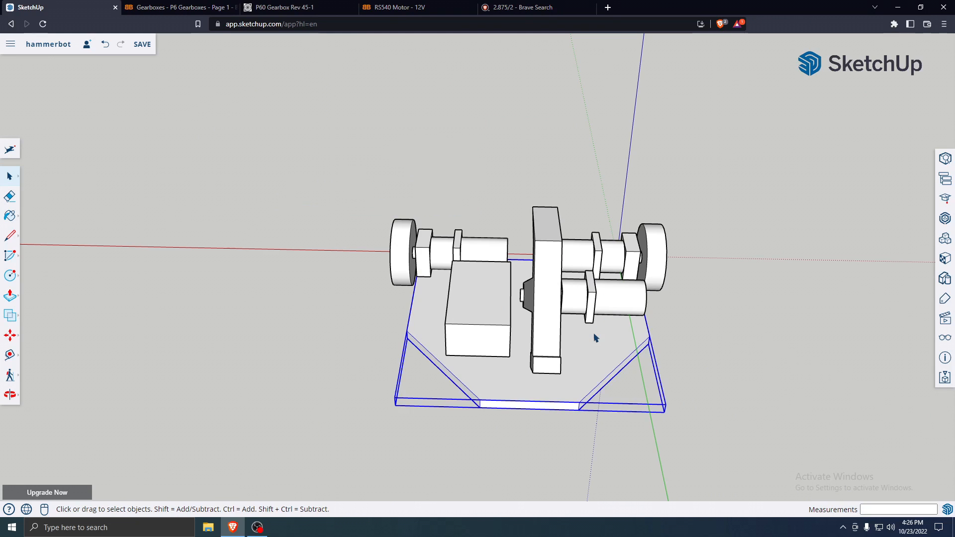
pyautogui.click(642, 344)
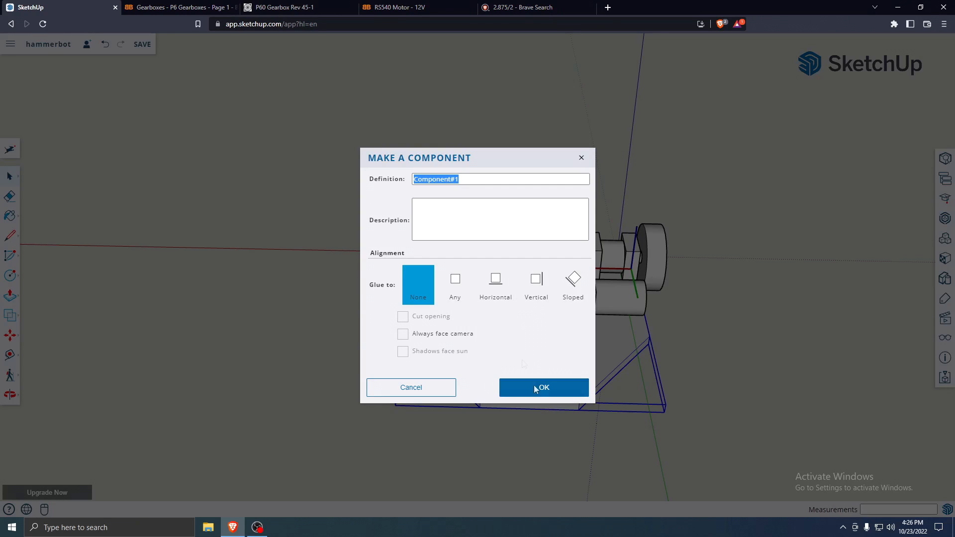
pyautogui.write('baseplate')
pyautogui.press('Return')
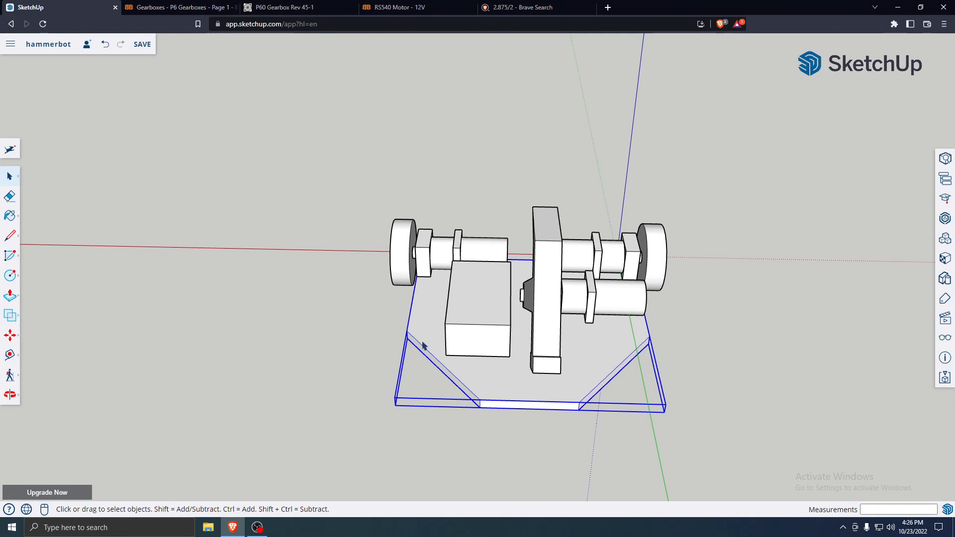
# Place a copy of the base plate component in the empty space beside the robot and open the copy for editing
pyautogui.hotkey('ctrl', 'c')
pyautogui.hotkey('ctrl', 'v')
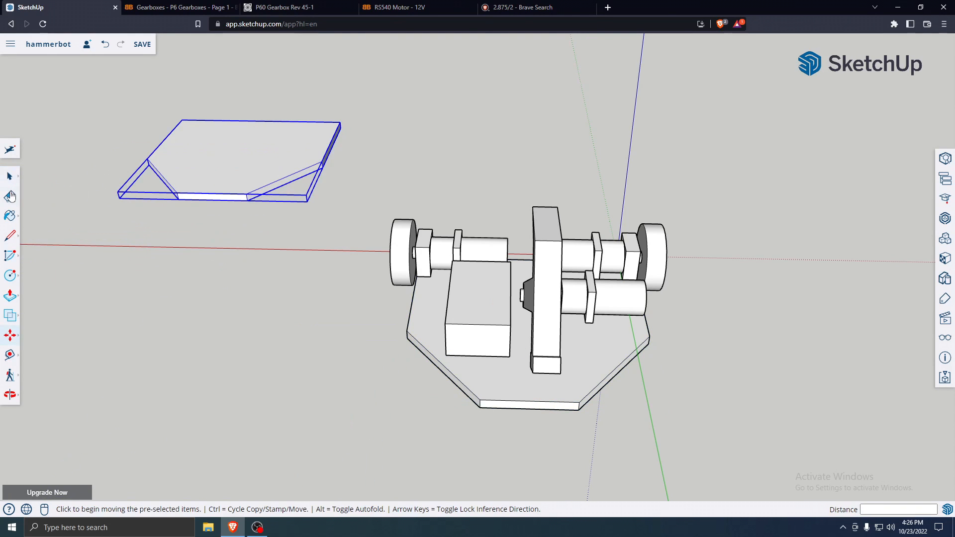
pyautogui.click(12, 177)
pyautogui.doubleClick(232, 159)
pyautogui.moveTo(231, 159); pyautogui.dragTo(305, 197, button='middle')
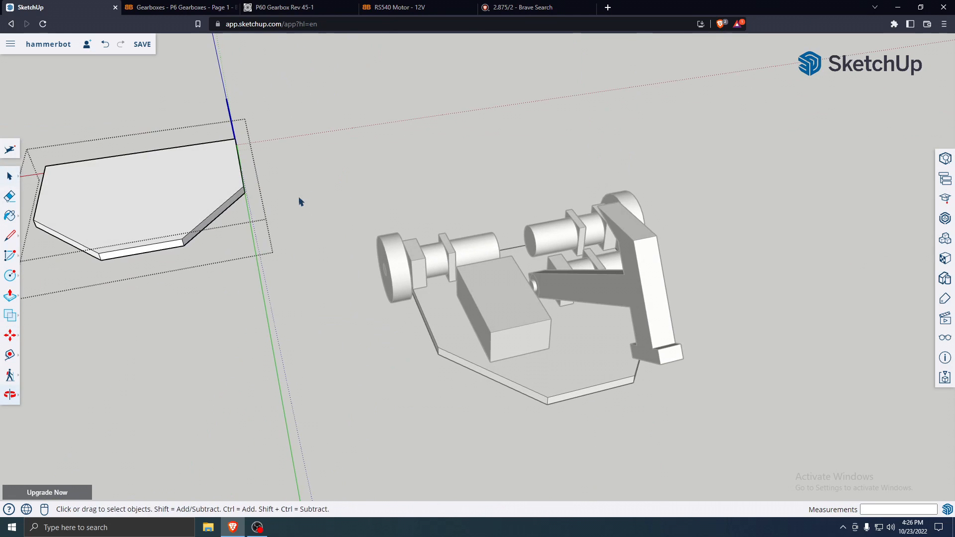
# Draw a closed triangle on the copied plate's top face near its angled corner, with the longest side about 4.6 inches
pyautogui.click(10, 236)
pyautogui.moveTo(30, 237)
pyautogui.mouseDown(button='middle')
pyautogui.moveTo(145, 207)
pyautogui.moveTo(187, 180)
pyautogui.mouseUp(button='middle')
pyautogui.click(192, 185)
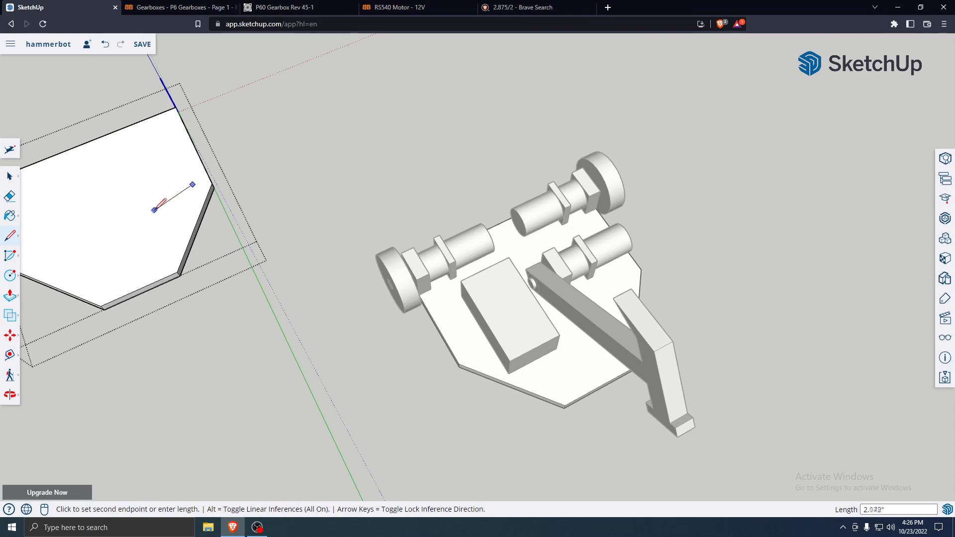
pyautogui.click(131, 209)
pyautogui.click(155, 269)
pyautogui.click(193, 184)
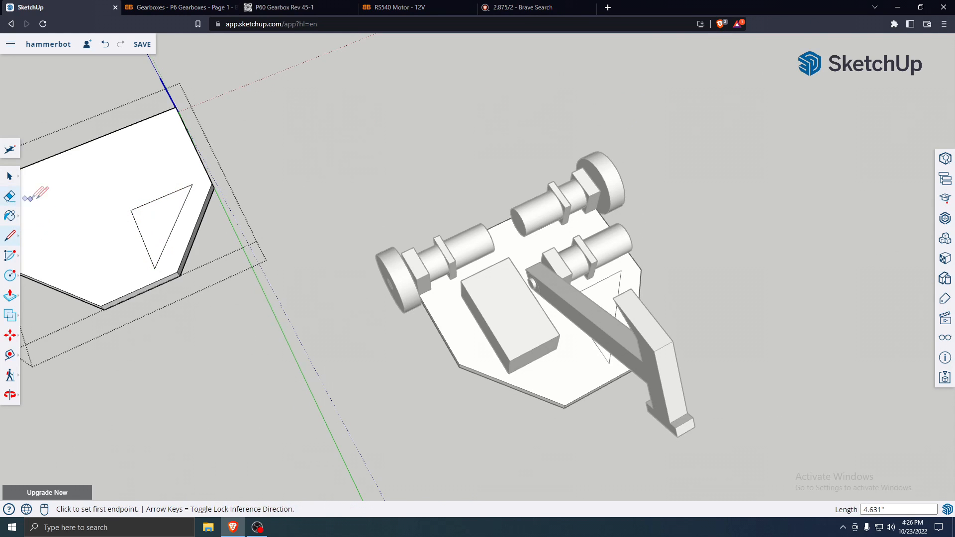
# Push the triangle 0.375 inches through the plate's full thickness to cut an opening, and close the component
pyautogui.press('p')
pyautogui.click(157, 215)
pyautogui.moveTo(177, 279); pyautogui.dragTo(180, 4, button='middle')
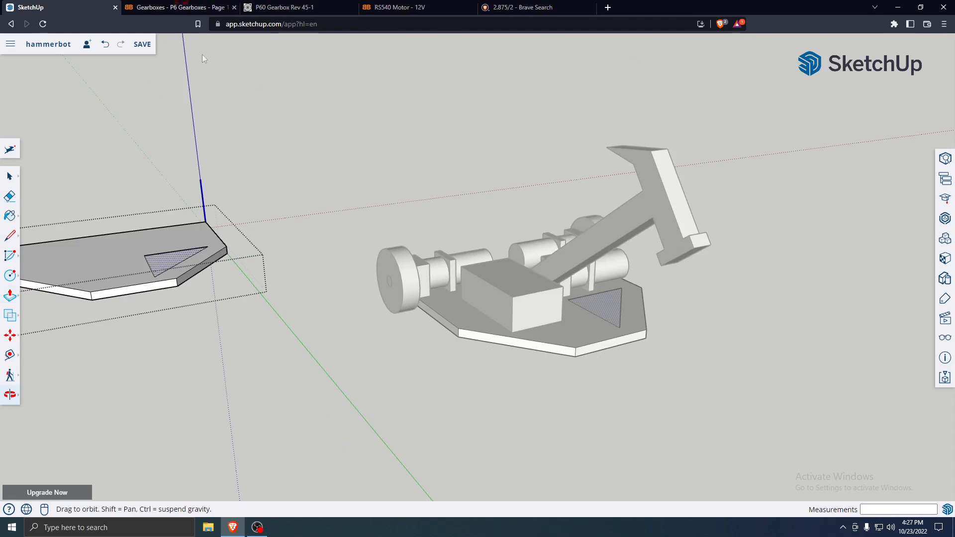
pyautogui.moveTo(238, 422); pyautogui.dragTo(244, 154, button='middle')
pyautogui.click(143, 369)
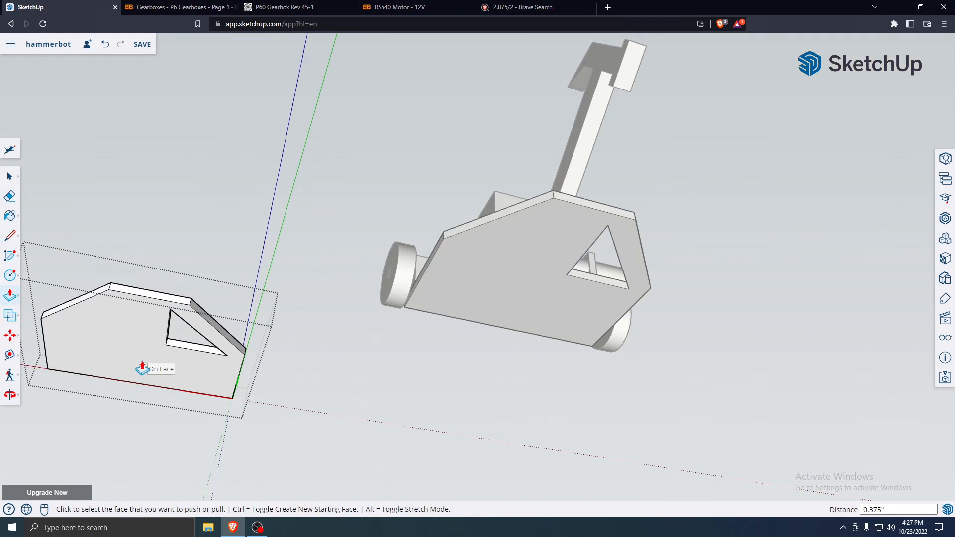
pyautogui.click(10, 175)
pyautogui.moveTo(296, 173); pyautogui.dragTo(425, 443, button='middle')
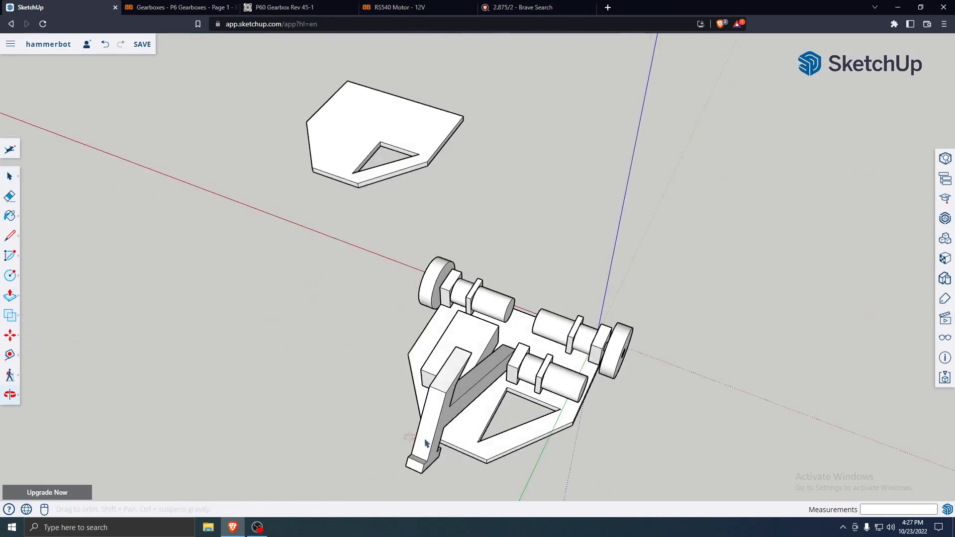
# Compare the triangular opening in the robot's base plate with the one in the copied plate, and delete the copy
pyautogui.scroll(5, 517, 433)
pyautogui.moveTo(533, 437); pyautogui.dragTo(621, 435, button='middle')
pyautogui.scroll(-5, 528, 329)
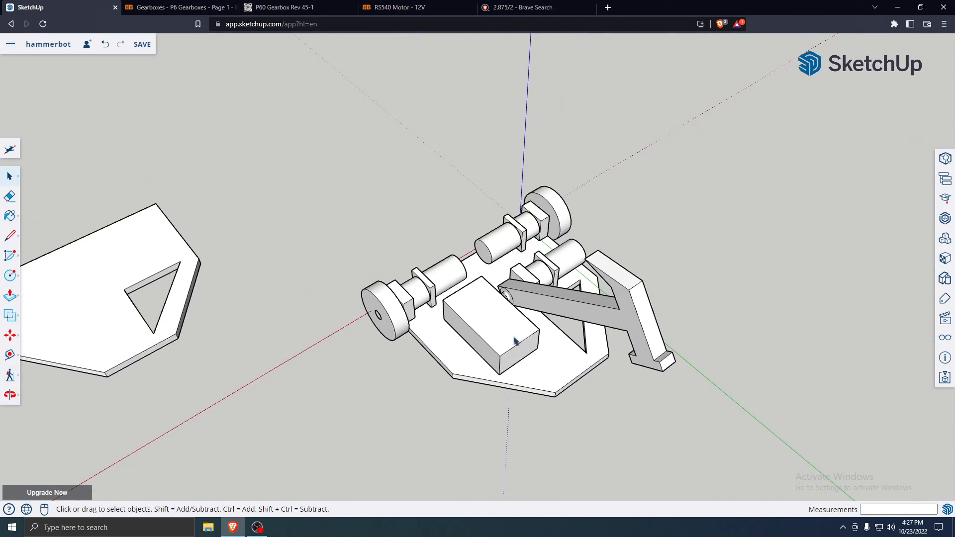
pyautogui.scroll(-3, 516, 341)
pyautogui.scroll(3, 527, 339)
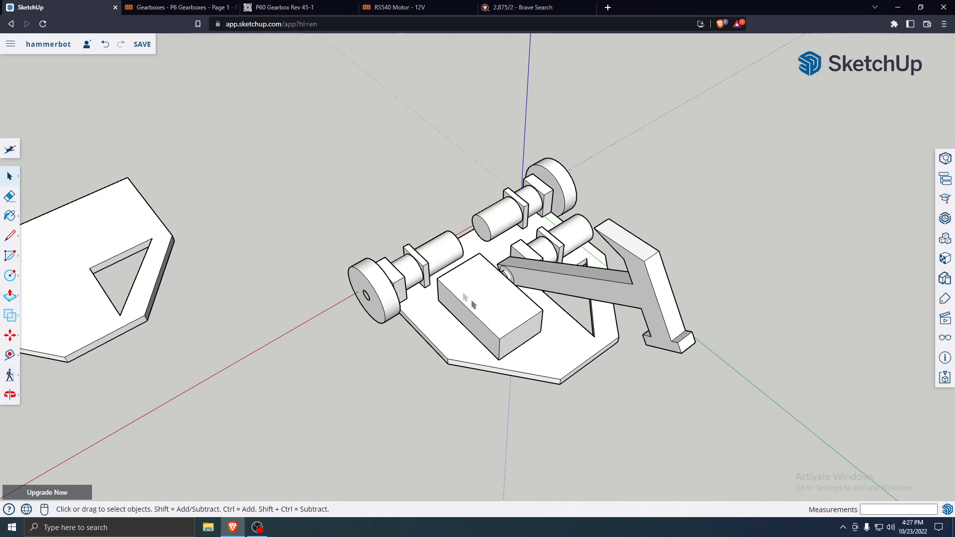
pyautogui.scroll(-5, 510, 351)
pyautogui.moveTo(510, 352); pyautogui.dragTo(656, 335, button='middle')
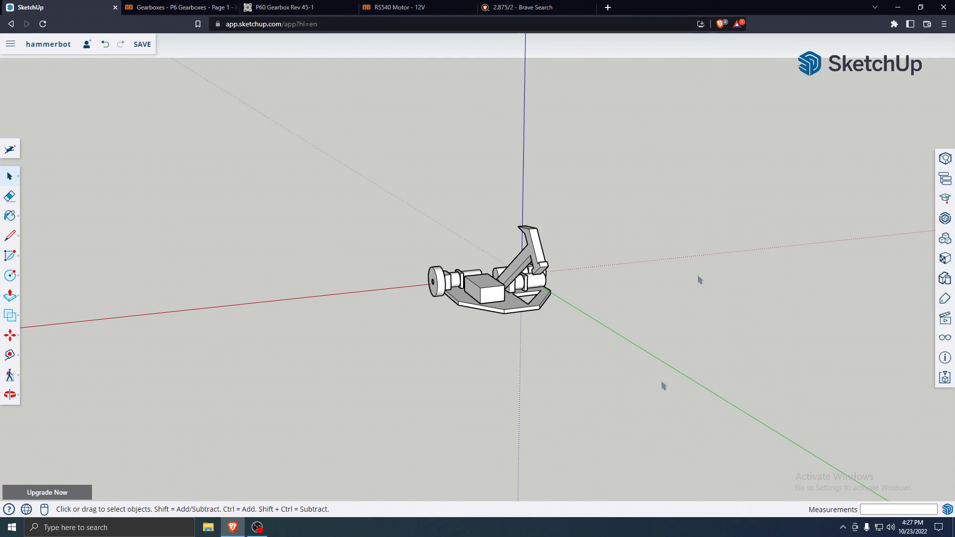
# Examine the assembled hammerbot from the front, rear, side and above, checking the component layout around the triangular opening
pyautogui.scroll(1, 698, 279)
pyautogui.moveTo(347, 183); pyautogui.dragTo(637, 380, button='middle')
pyautogui.scroll(6, 398, 318)
pyautogui.moveTo(391, 343); pyautogui.dragTo(750, 431, button='middle')
pyautogui.scroll(2, 678, 337)
pyautogui.moveTo(514, 374); pyautogui.dragTo(774, 323, button='middle')
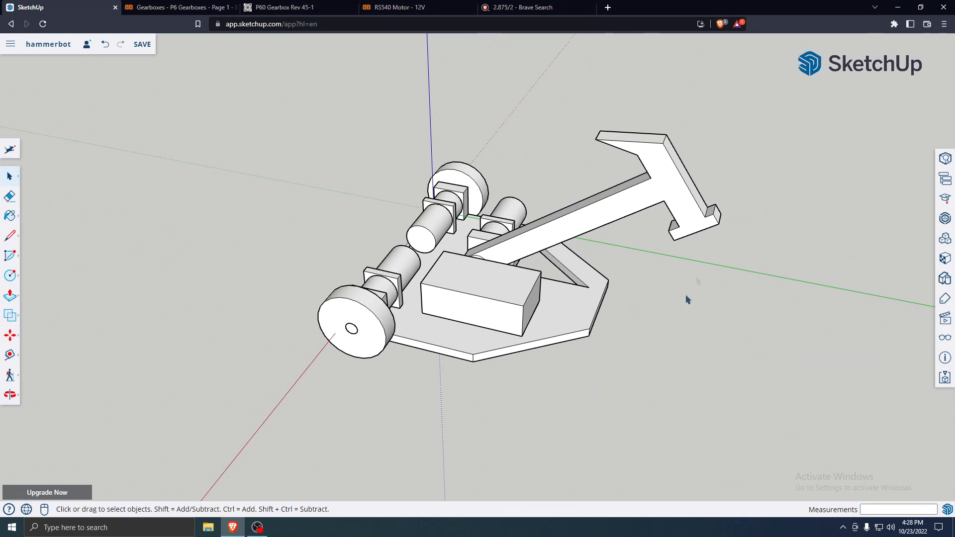
pyautogui.moveTo(703, 374); pyautogui.dragTo(348, 252, button='middle')
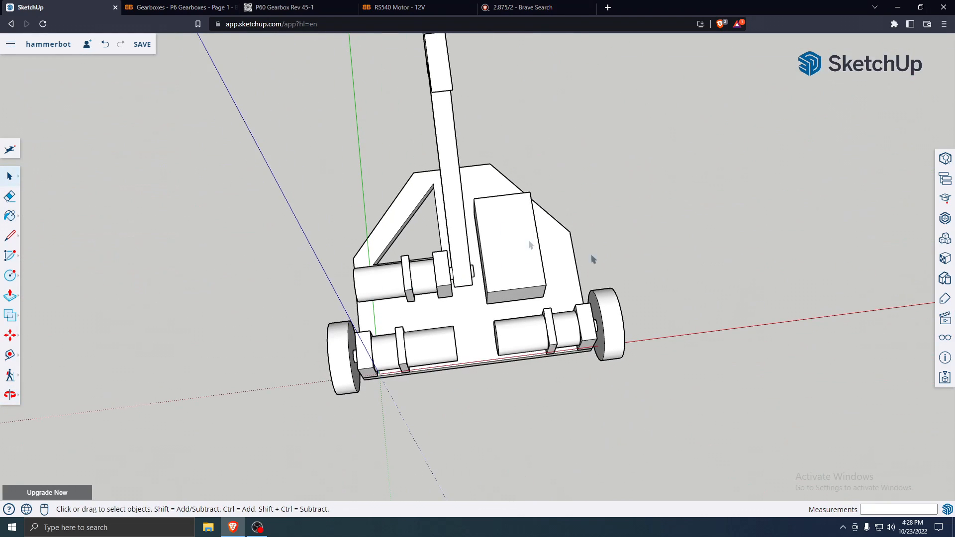
pyautogui.moveTo(565, 294); pyautogui.dragTo(710, 472, button='middle')
pyautogui.moveTo(624, 369); pyautogui.dragTo(693, 204, button='middle')
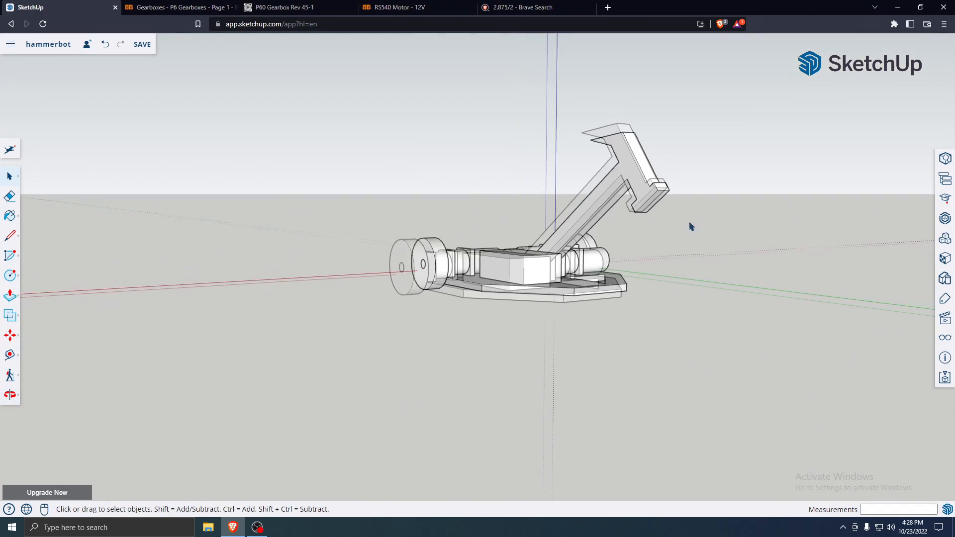
pyautogui.scroll(4, 644, 250)
pyautogui.moveTo(645, 249); pyautogui.dragTo(580, 411, button='middle')
pyautogui.scroll(-5, 575, 427)
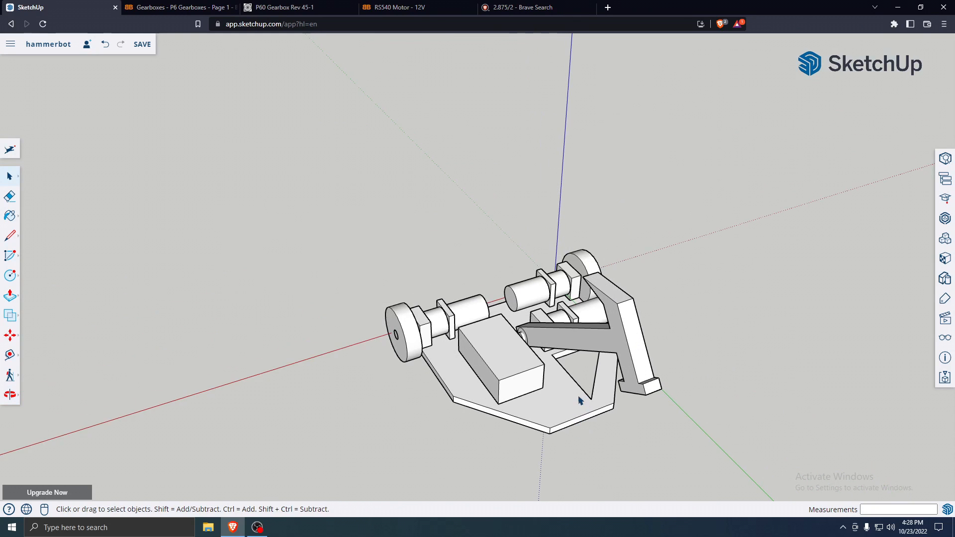